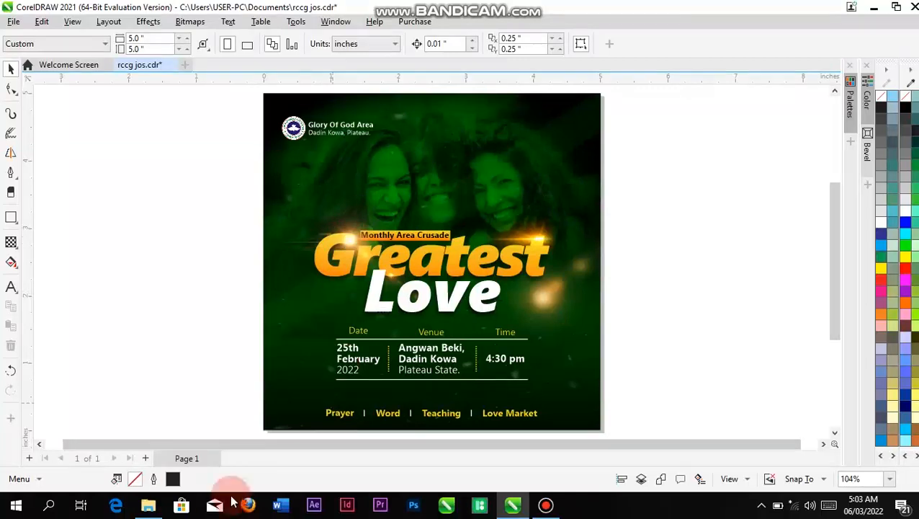
Add a second page to the document and set its width and height to 5 inches.
click(146, 459)
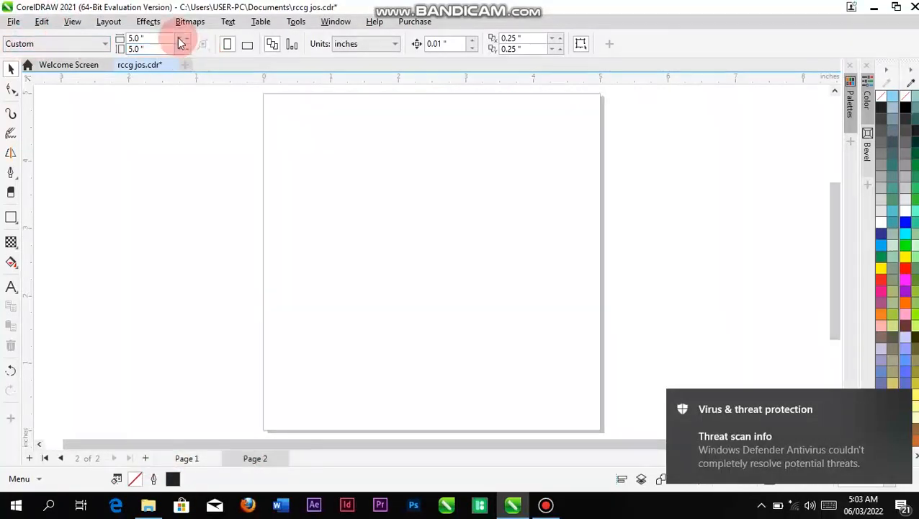
click(152, 37)
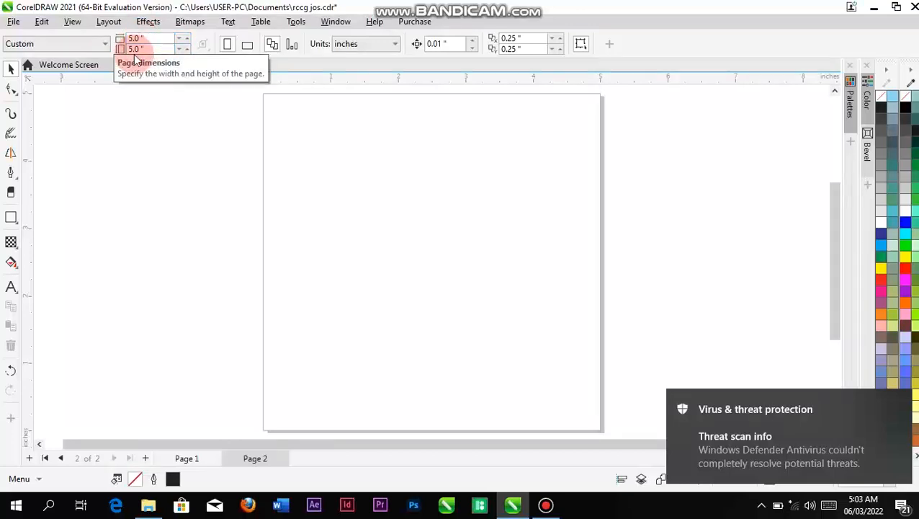
click(186, 49)
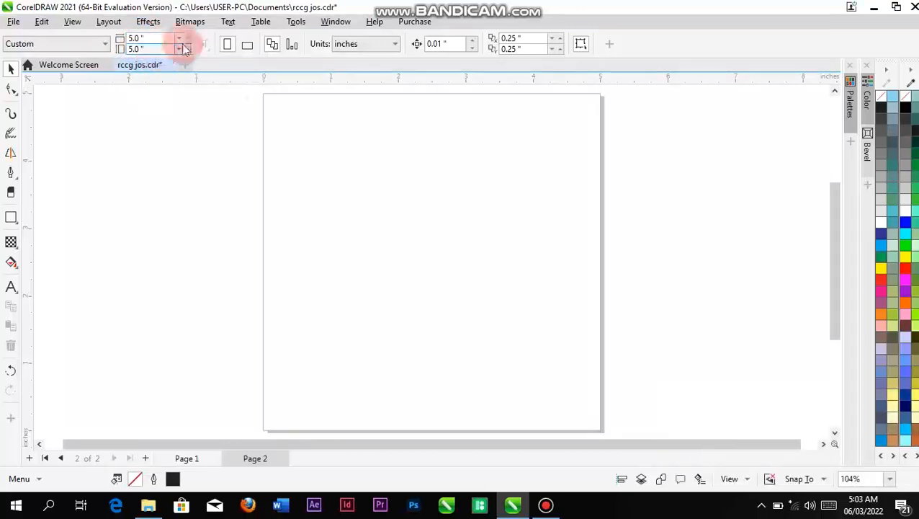
click(393, 48)
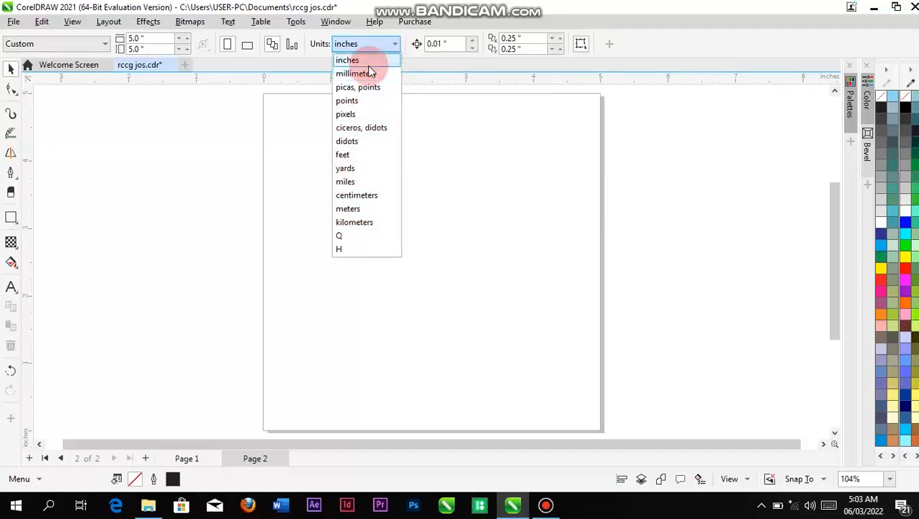
click(396, 46)
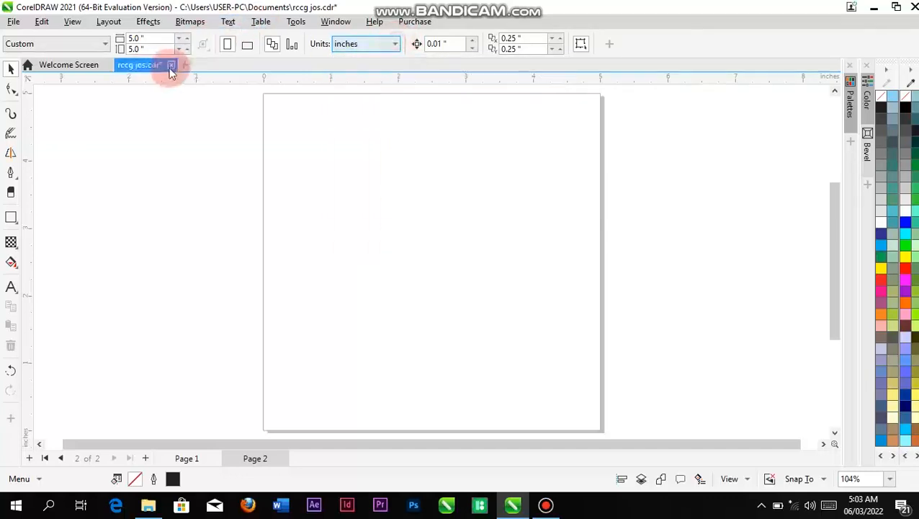
click(134, 39)
text(5)
key(Tab)
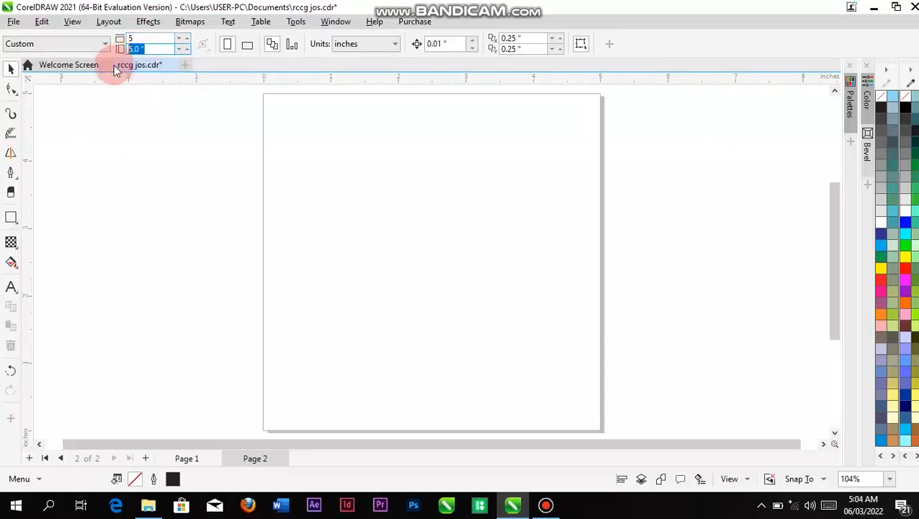
text(5)
click(277, 90)
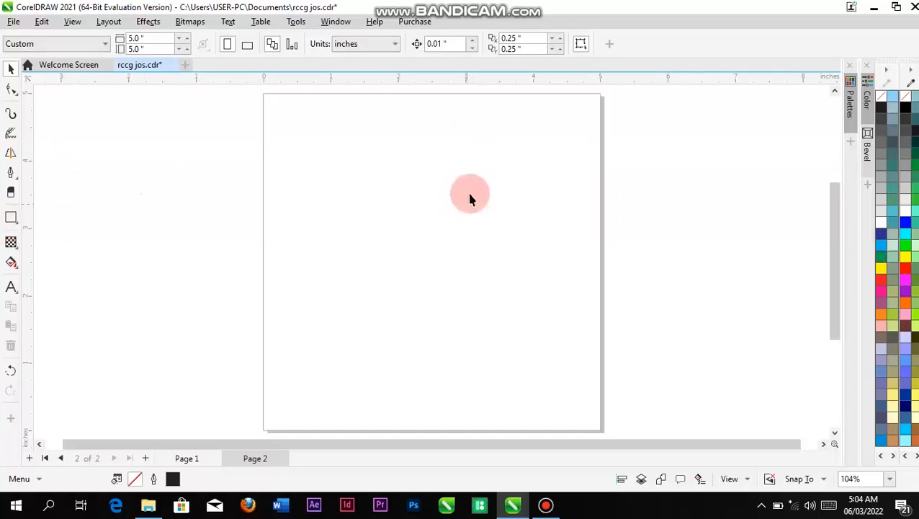
Create a rectangle covering the whole 5 by 5 inch page and set its outline width to None.
scroll(462, 282, down, 3)
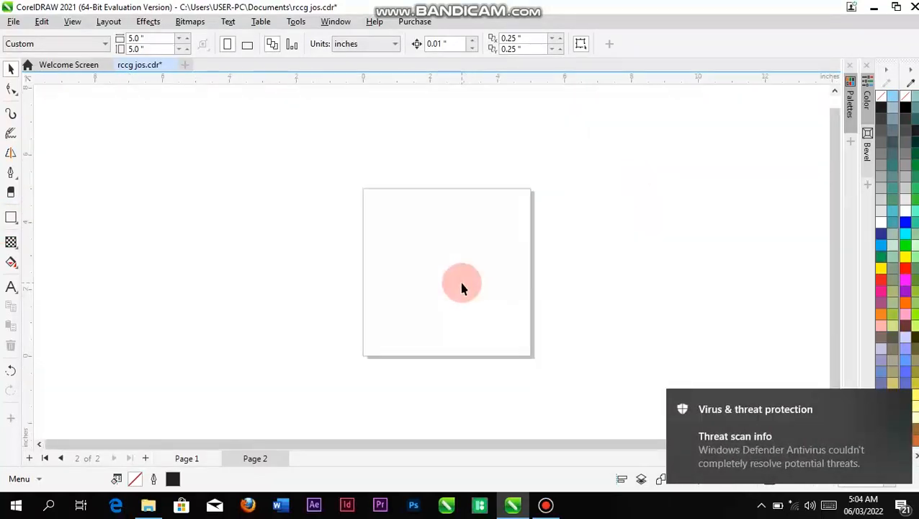
scroll(462, 282, up, 2)
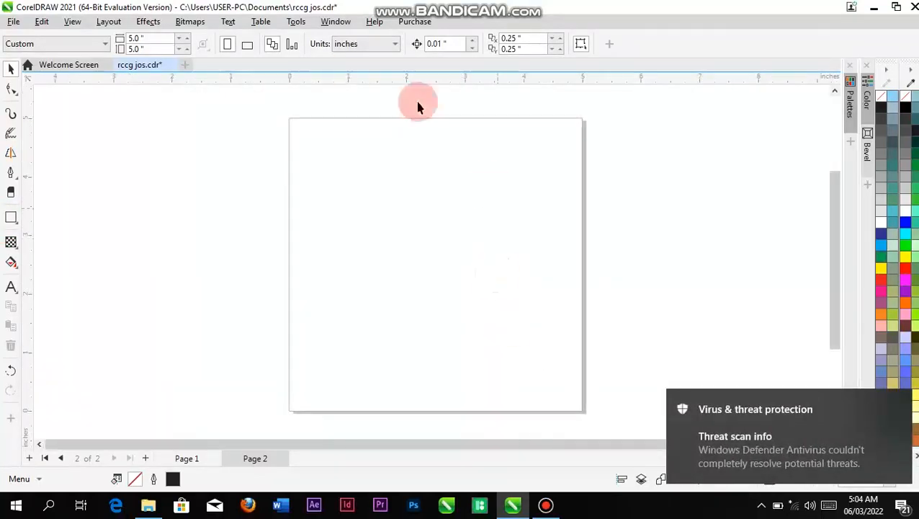
double_click(11, 217)
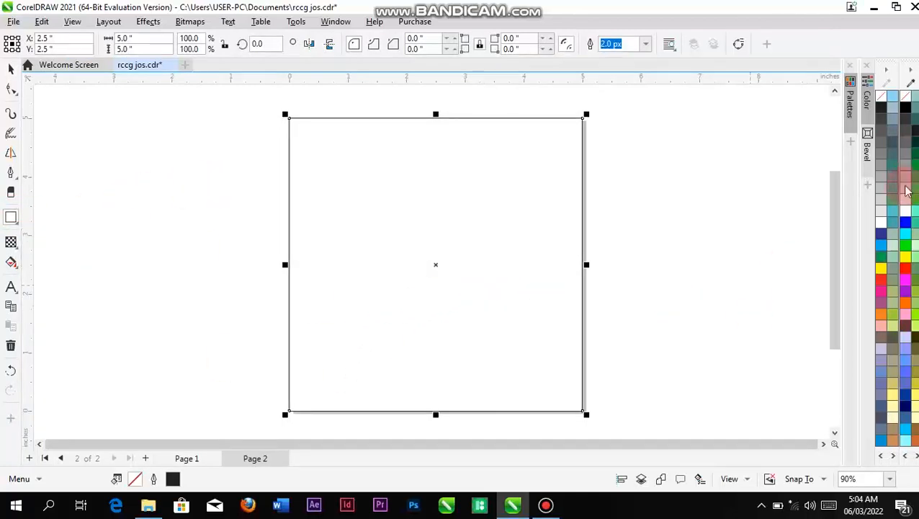
click(647, 45)
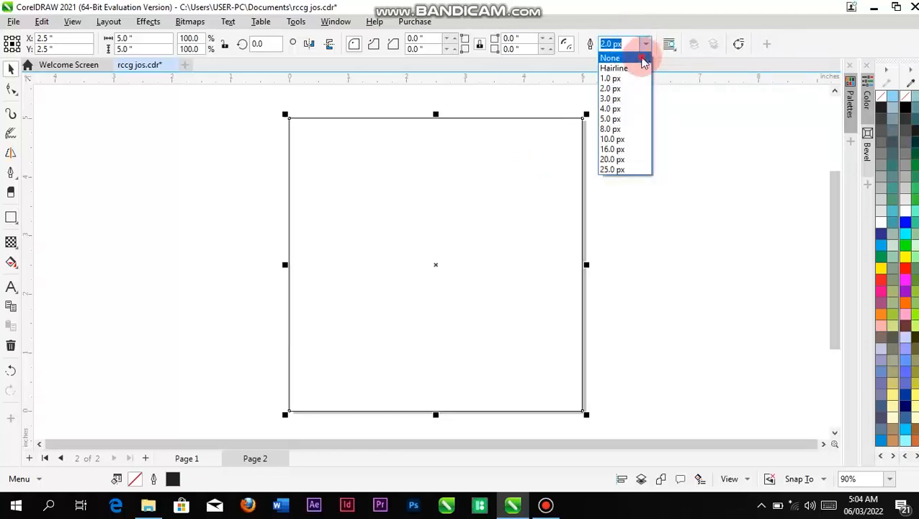
click(641, 57)
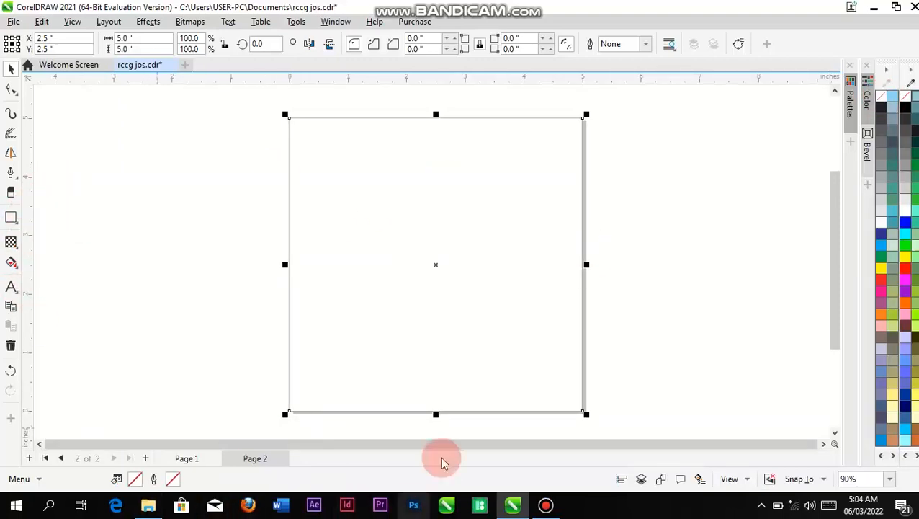
click(686, 209)
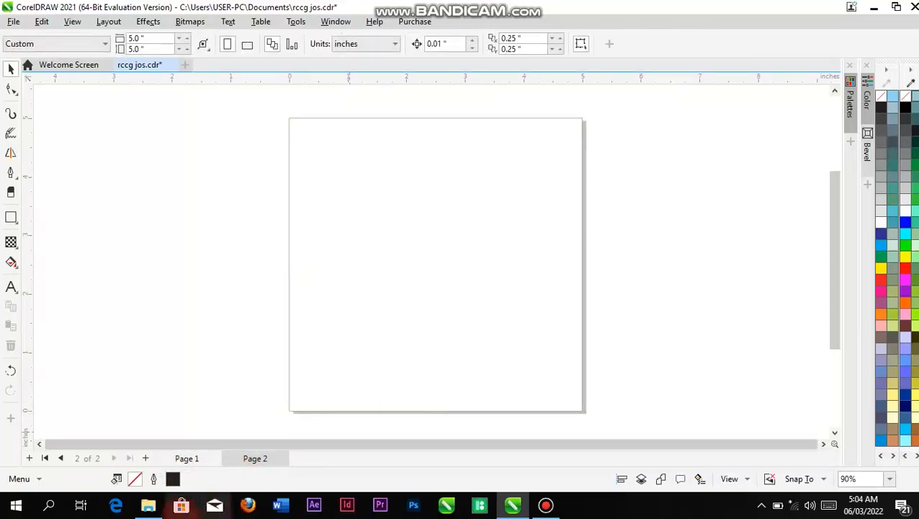
click(147, 507)
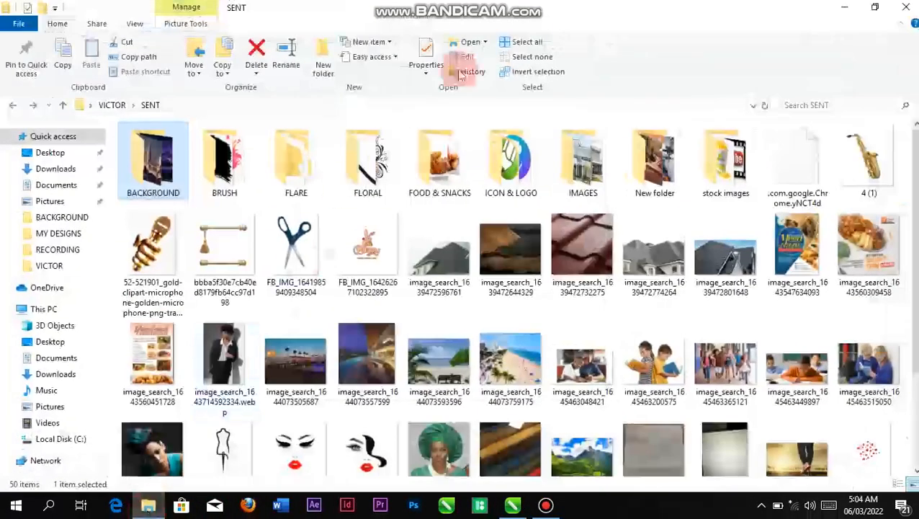
double_click(587, 169)
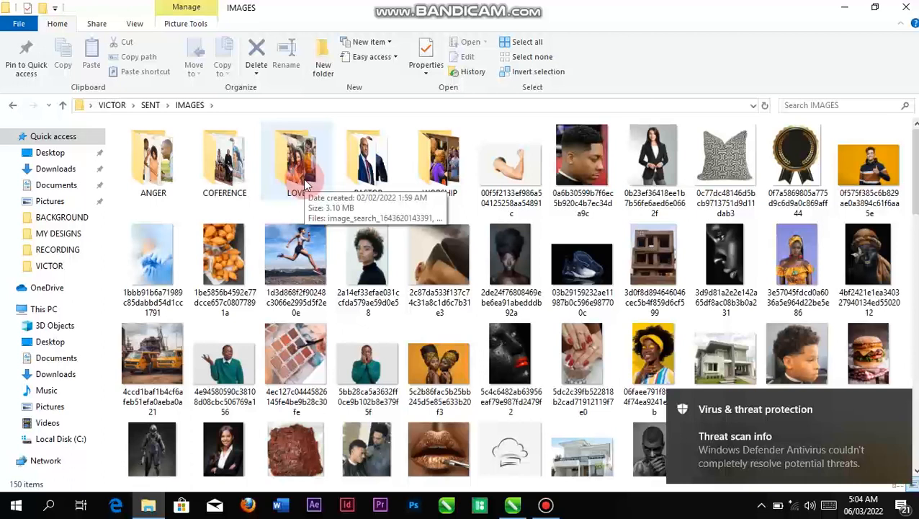
double_click(306, 184)
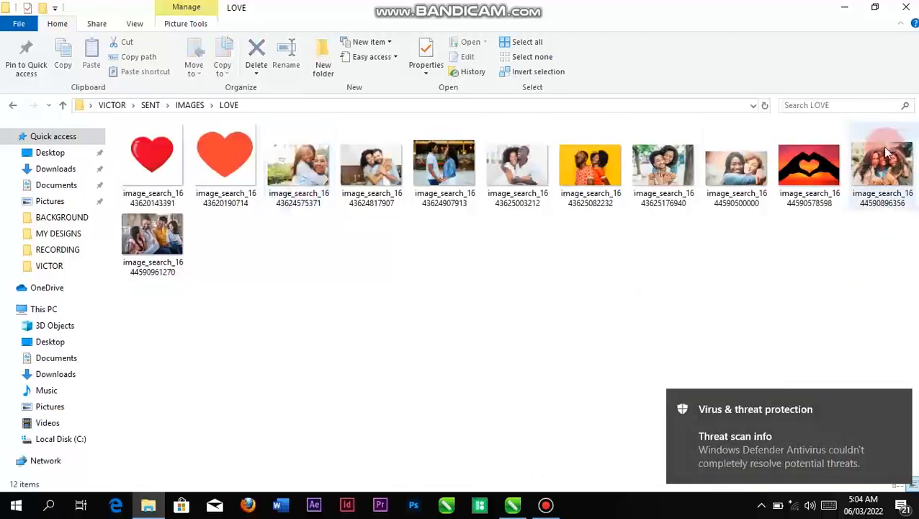
drag(888, 153, 277, 235)
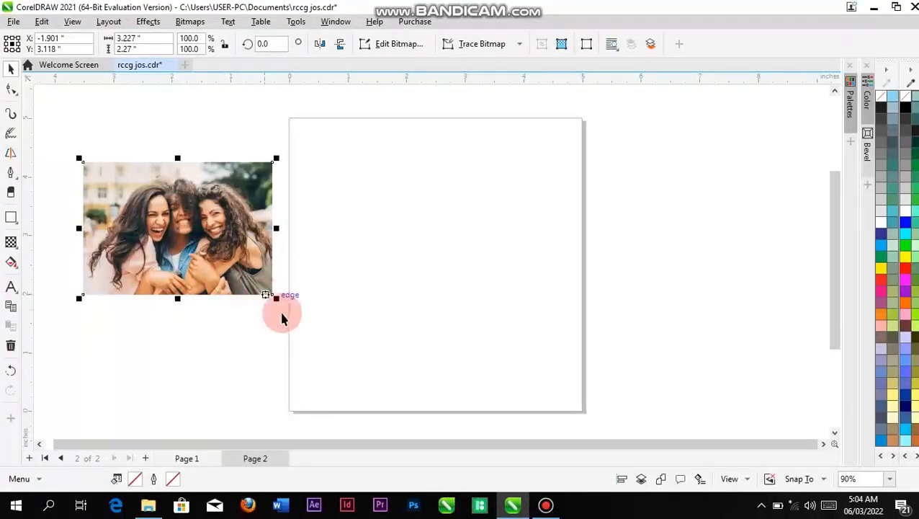
drag(278, 307, 283, 311)
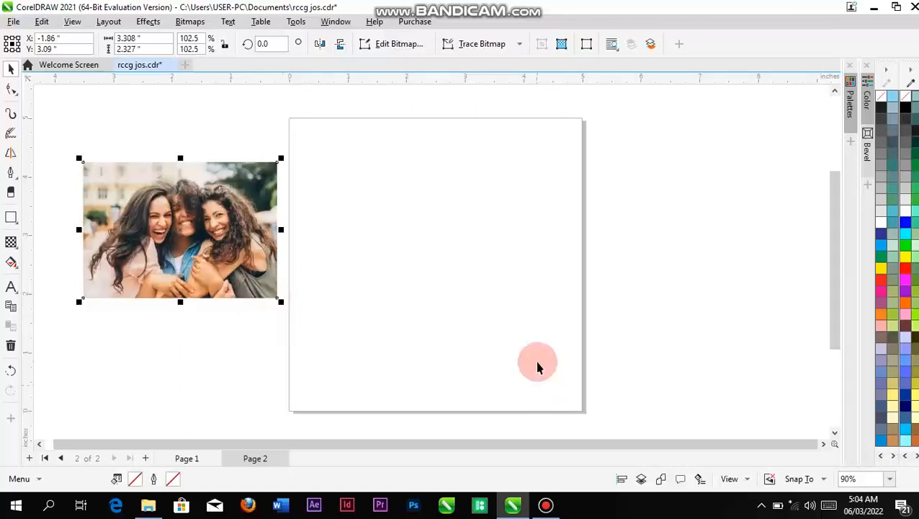
Fill the page-sized background rectangle with dark green.
click(521, 354)
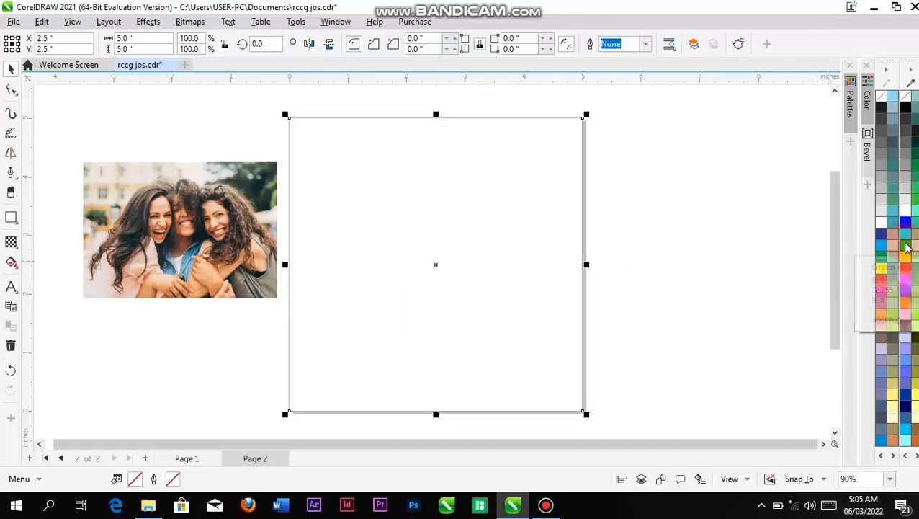
drag(906, 247, 893, 252)
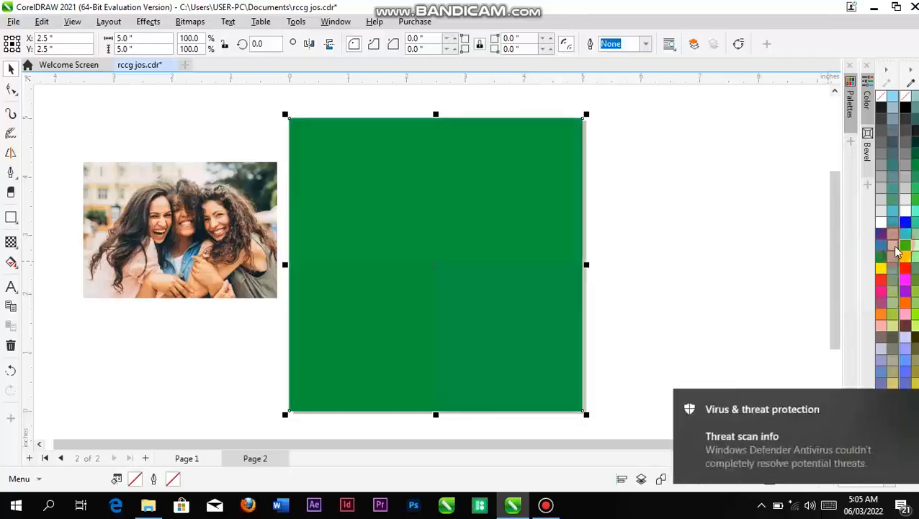
scroll(914, 212, up, 3)
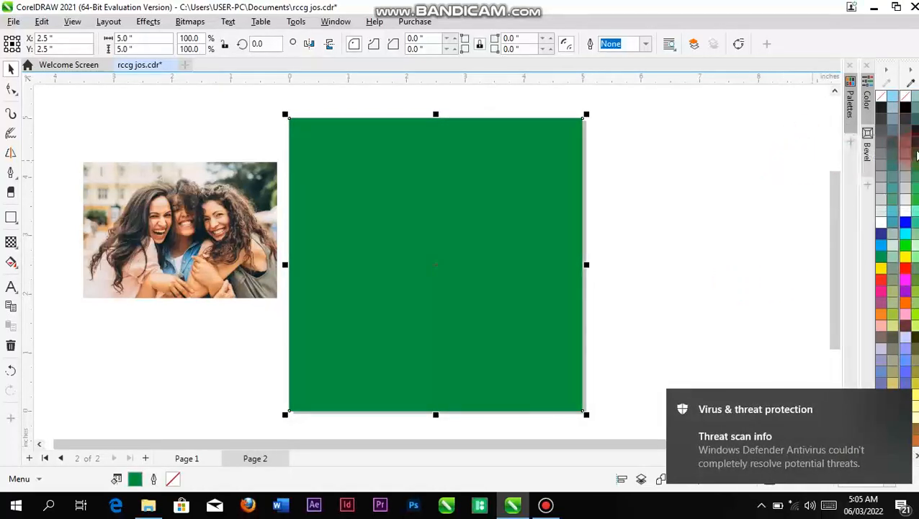
click(913, 153)
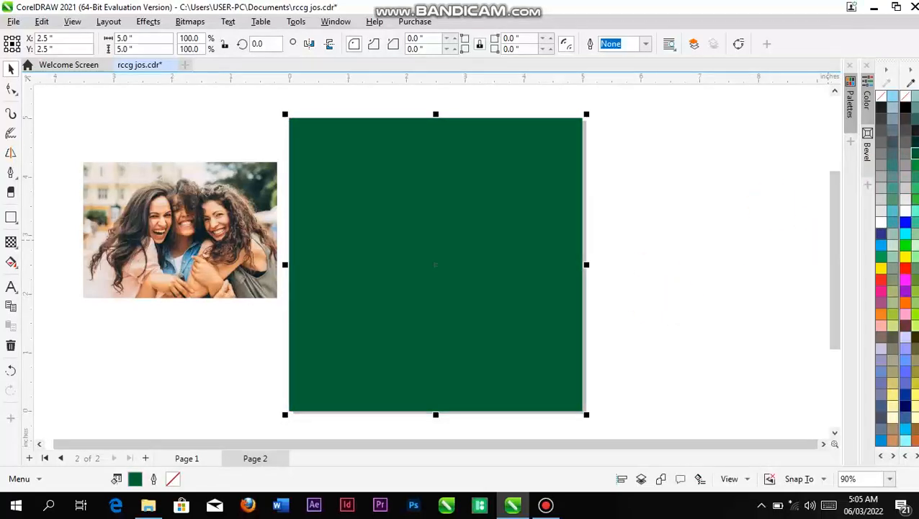
click(915, 189)
click(915, 154)
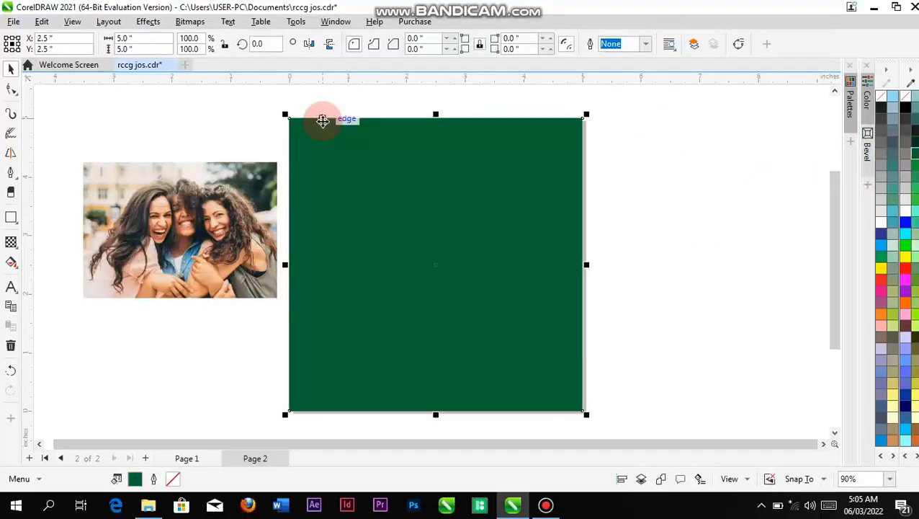
Place the photo over the upper part of the green background and scale it to about 5.13 by 3.61 inches.
drag(181, 249, 384, 195)
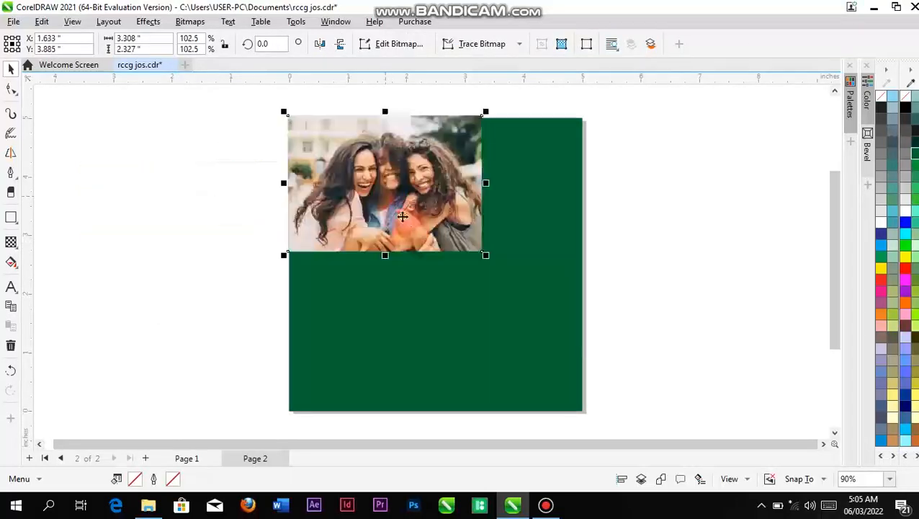
drag(487, 256, 593, 337)
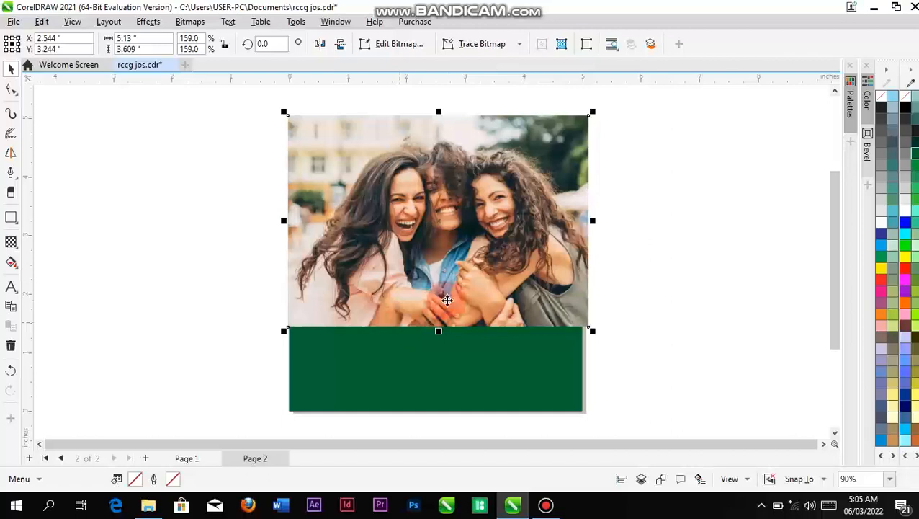
mouse_move(446, 300)
mouse_down()
mouse_move(432, 290)
mouse_move(441, 293)
mouse_up()
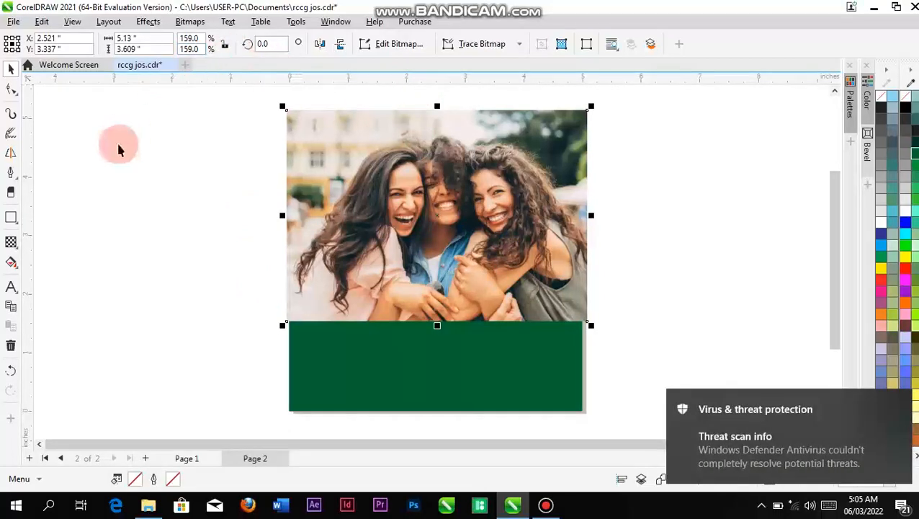
Apply a vertical linear transparency to the photo so its lower part fades into the green background.
click(11, 243)
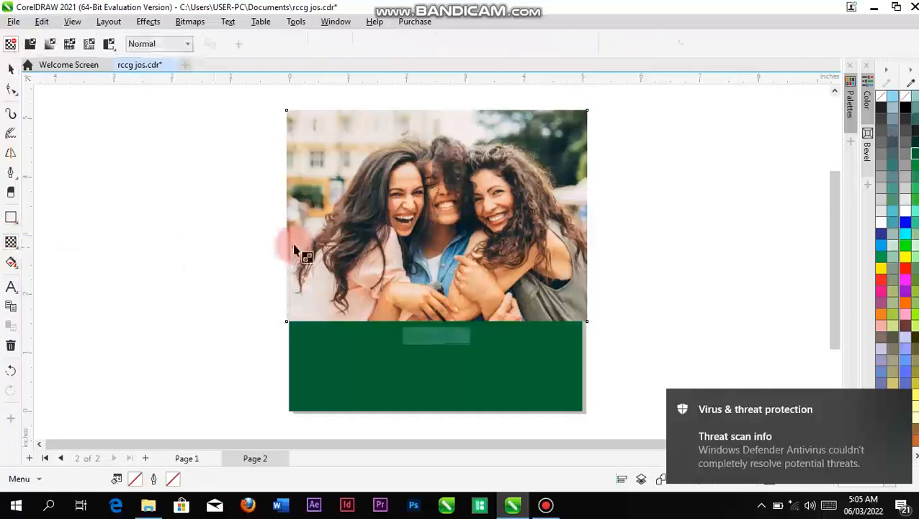
drag(437, 223, 441, 303)
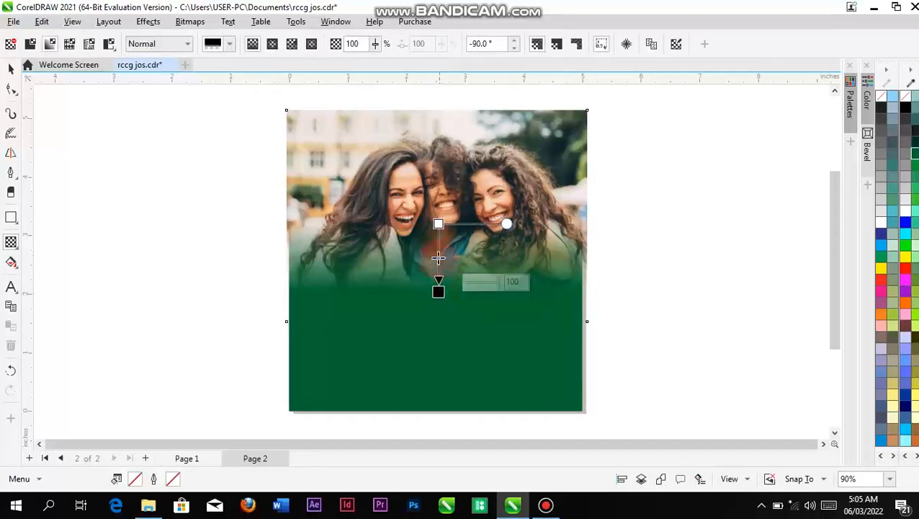
drag(437, 224, 441, 207)
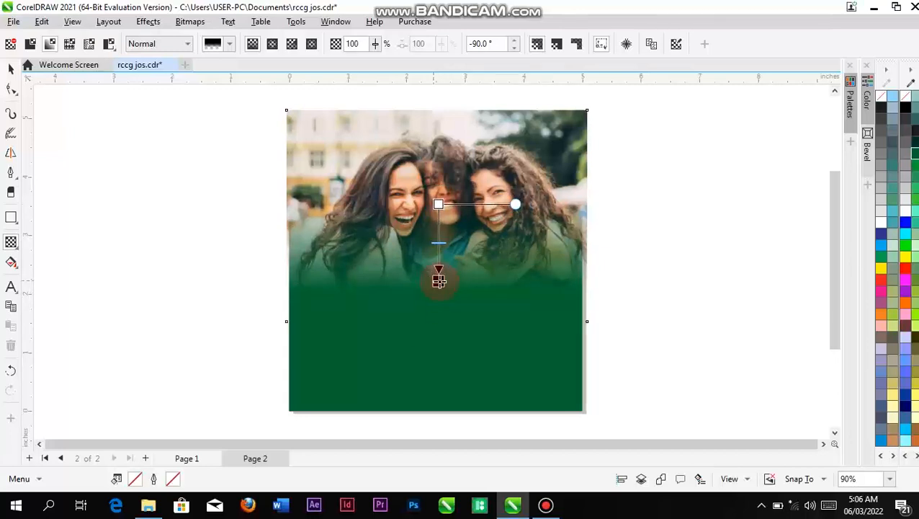
drag(440, 281, 439, 280)
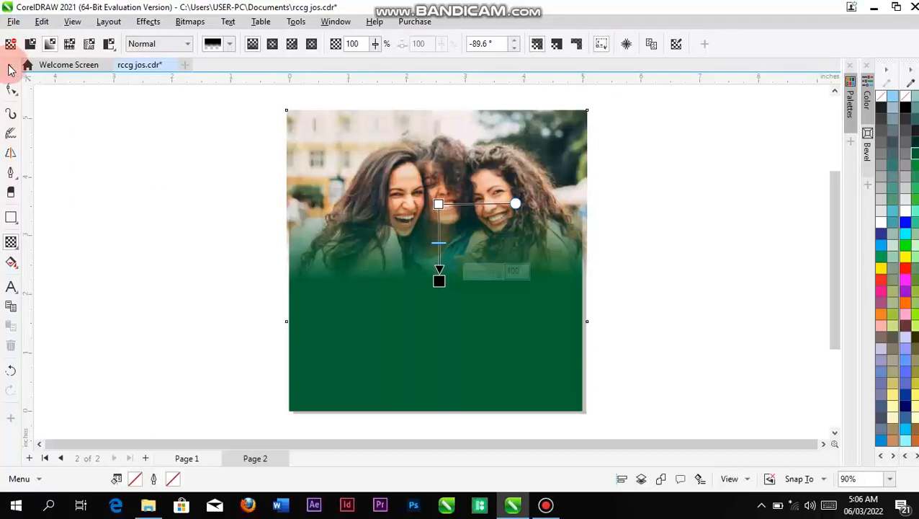
click(11, 69)
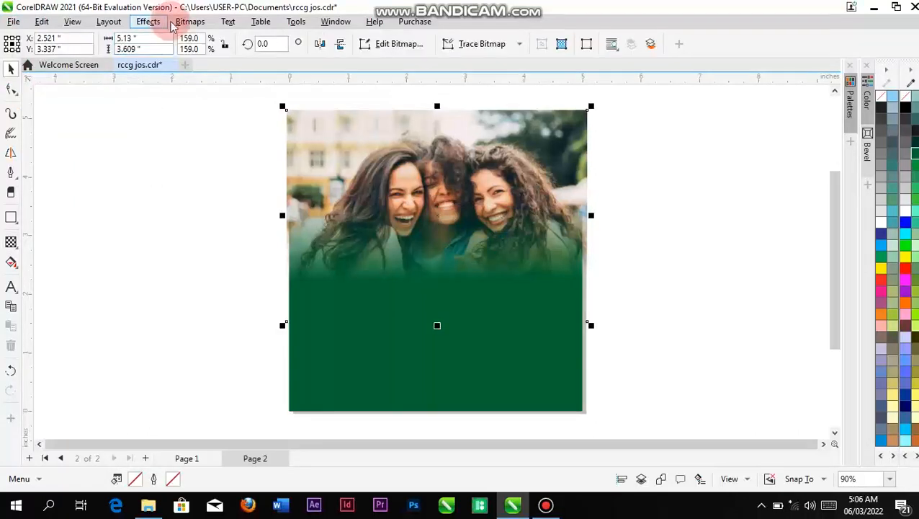
Desaturate the photo of the three women to turn it black and white.
click(148, 22)
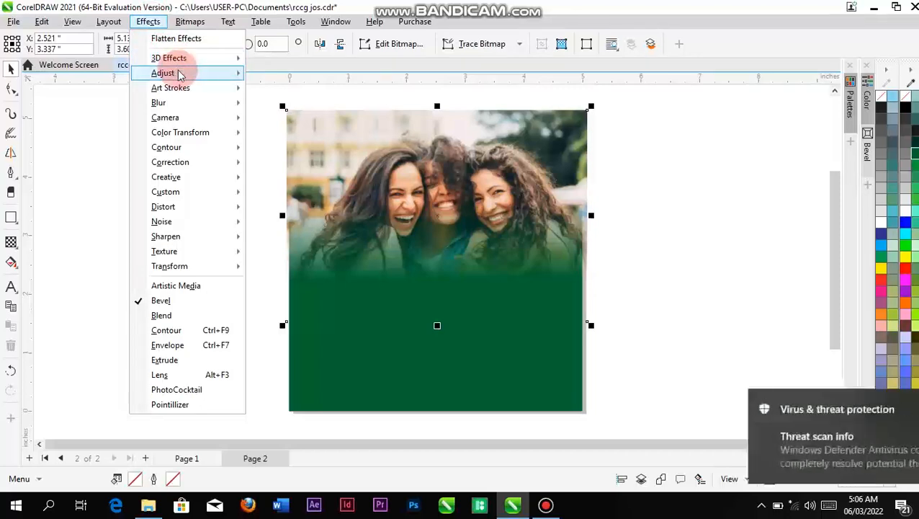
mouse_move(179, 75)
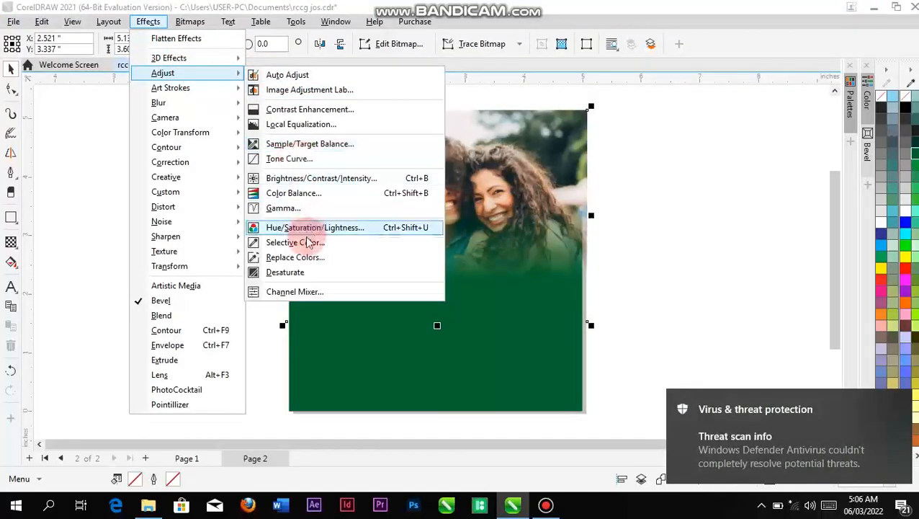
click(296, 272)
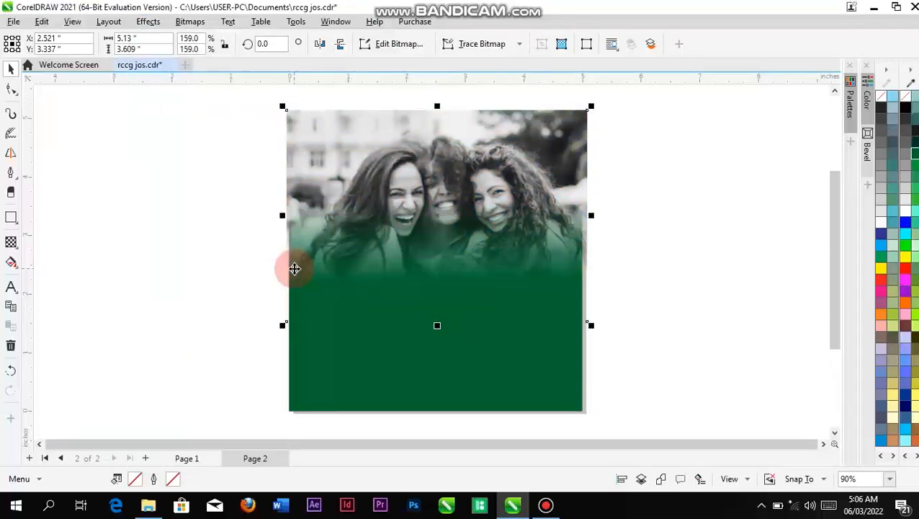
Apply a black elliptical vignette to the photo with offset 100 and fade 75.
click(148, 22)
mouse_move(212, 178)
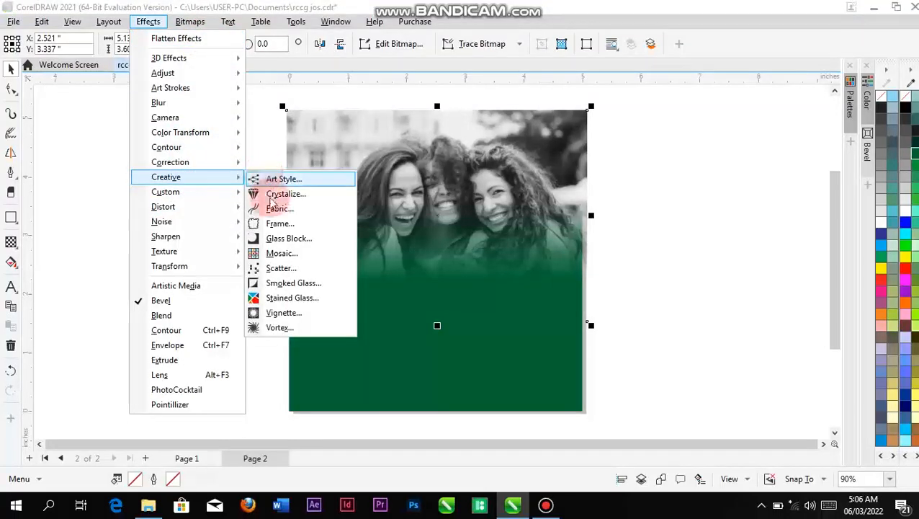
click(278, 315)
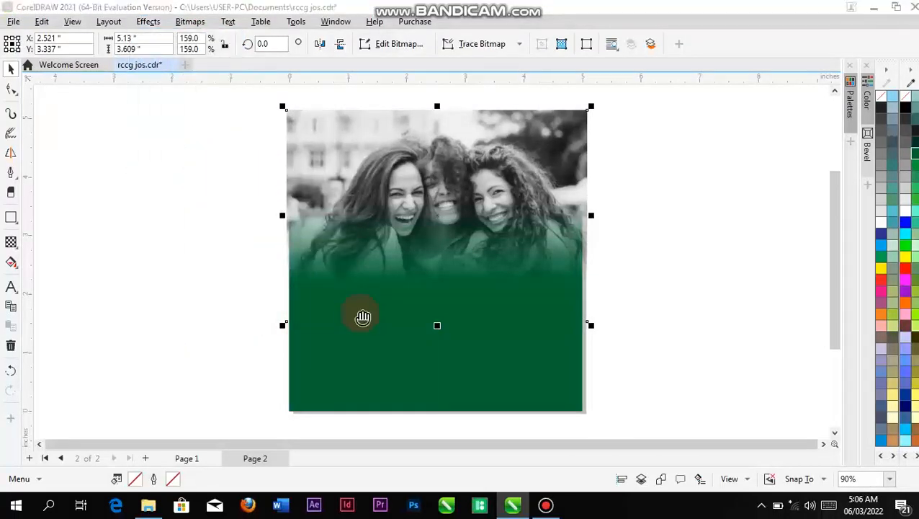
drag(463, 126, 736, 106)
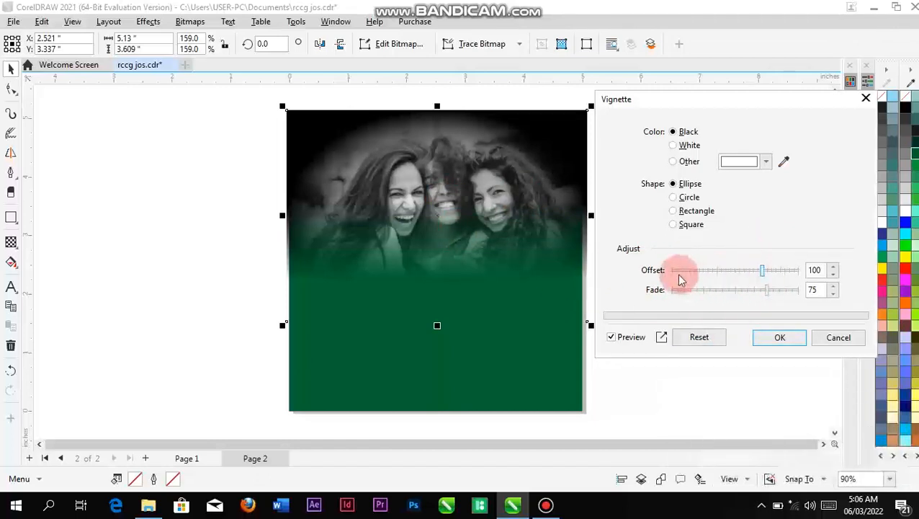
click(780, 340)
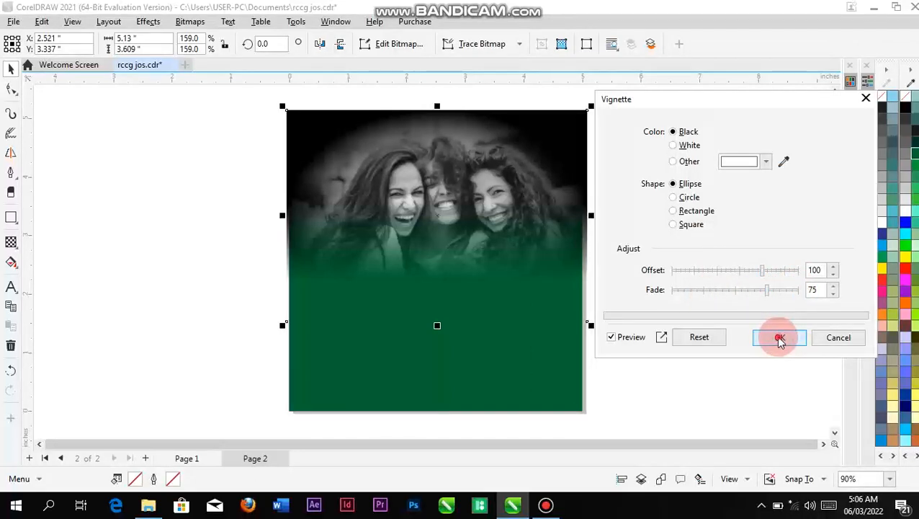
click(274, 226)
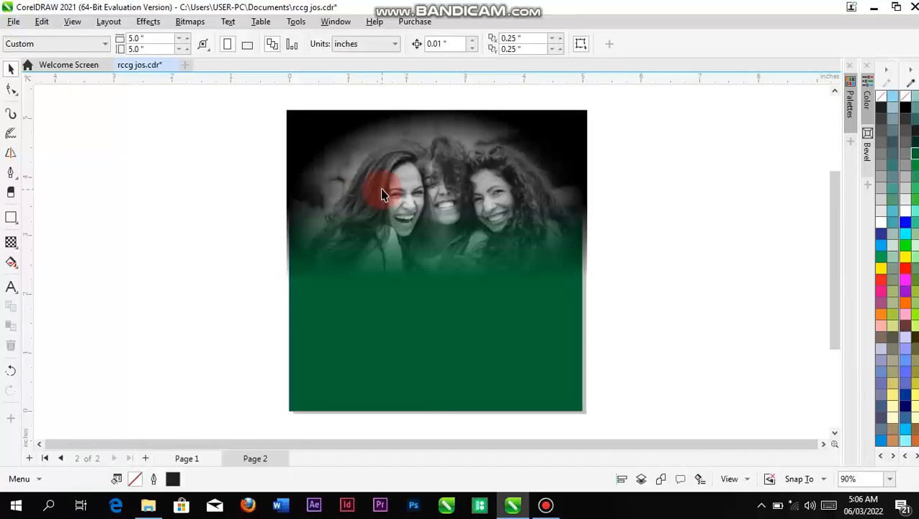
PowerClip the photo inside the page-sized green rectangle so its overhanging edges are cropped.
click(382, 193)
right_click(382, 193)
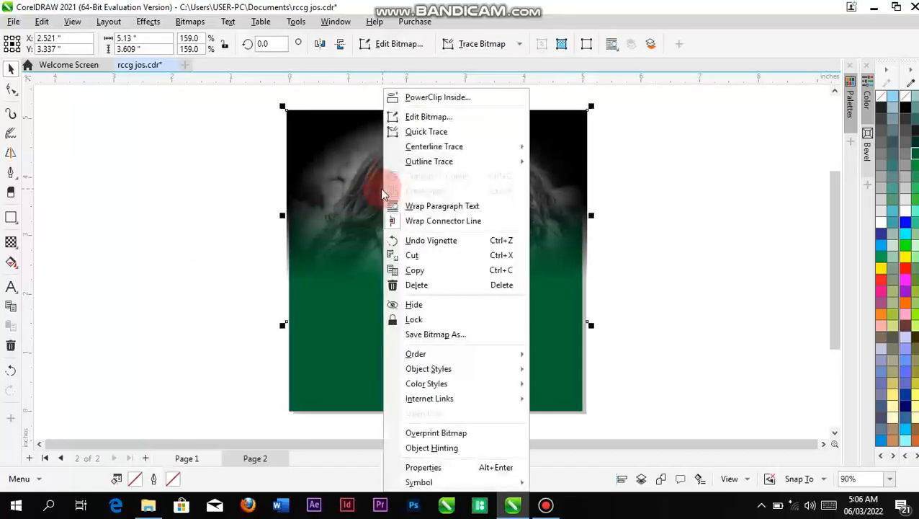
click(426, 101)
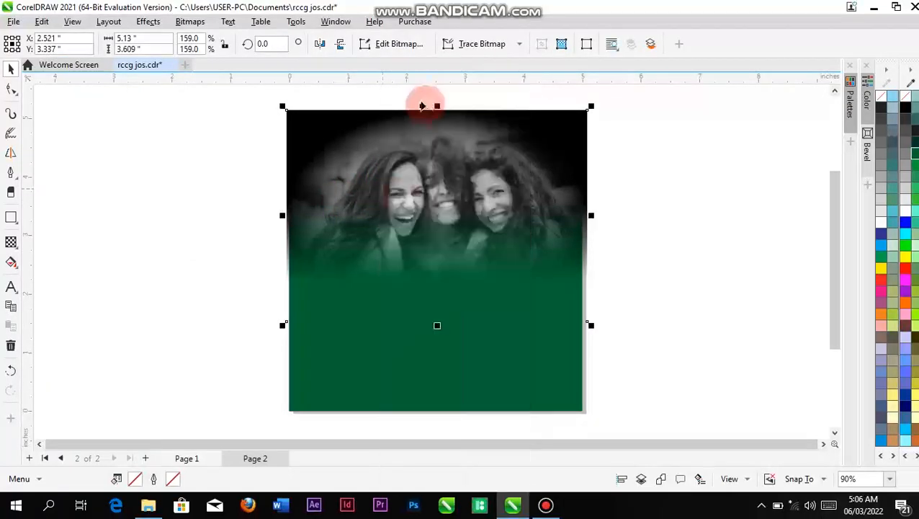
click(401, 404)
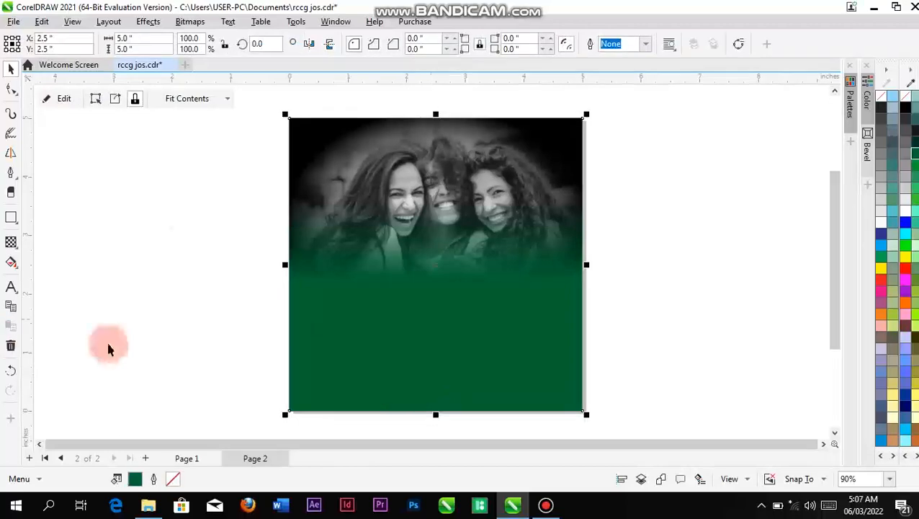
click(11, 70)
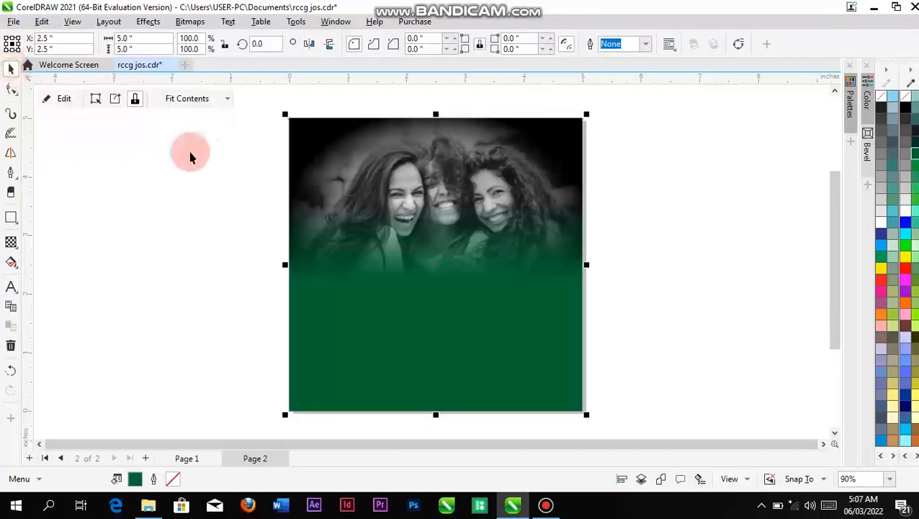
click(688, 225)
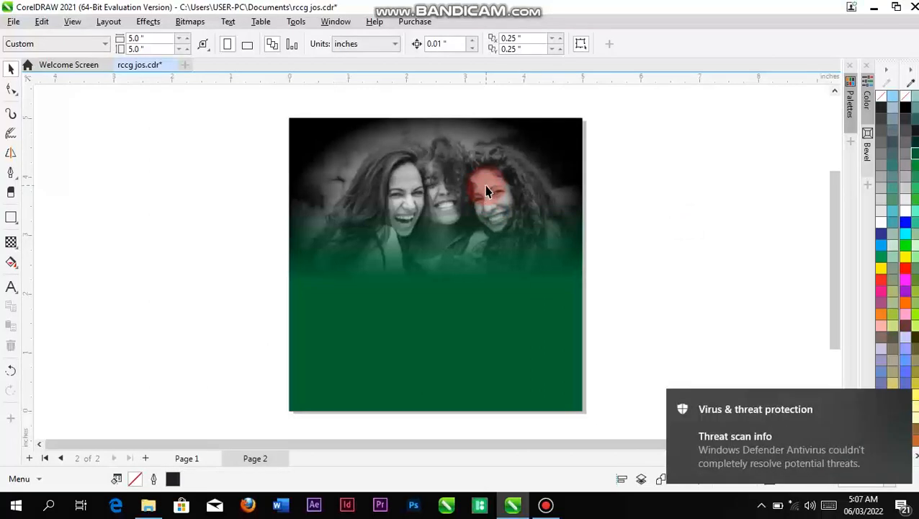
Set the clipped photo's transparency merge mode to Overlay so it blends with the green background.
click(487, 189)
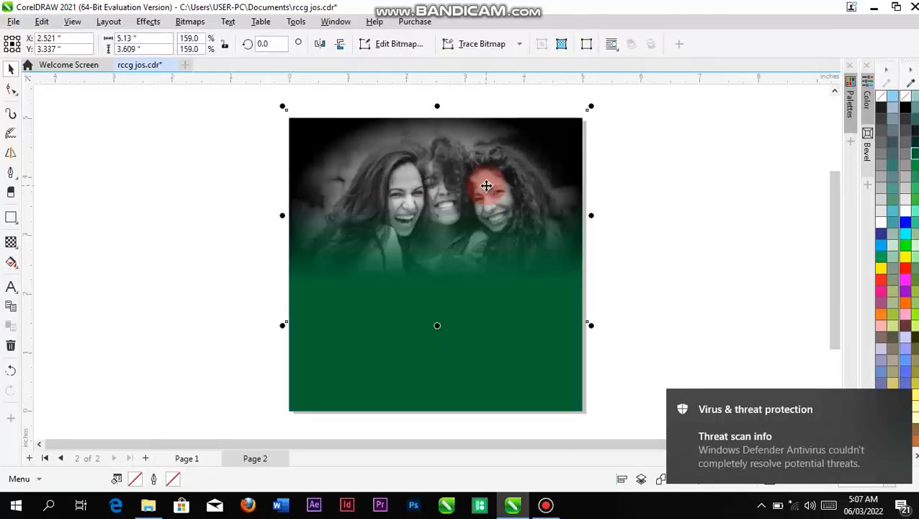
click(149, 21)
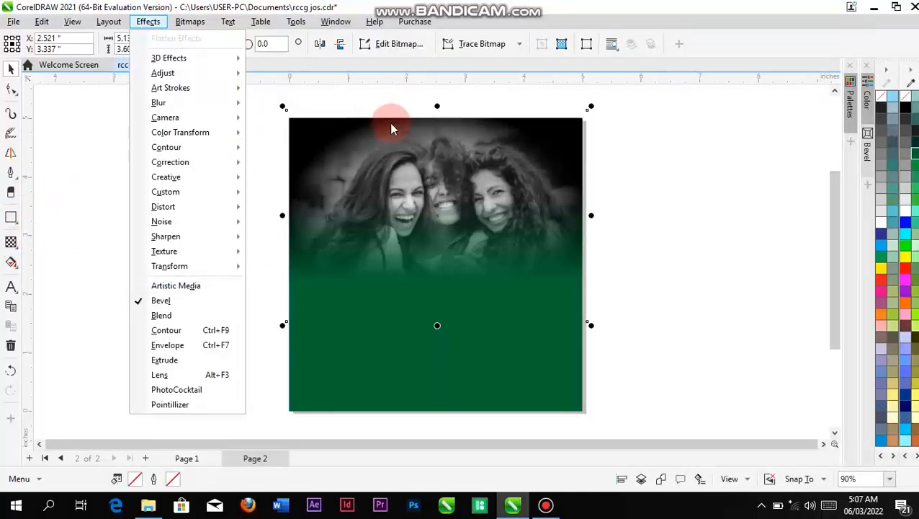
click(10, 241)
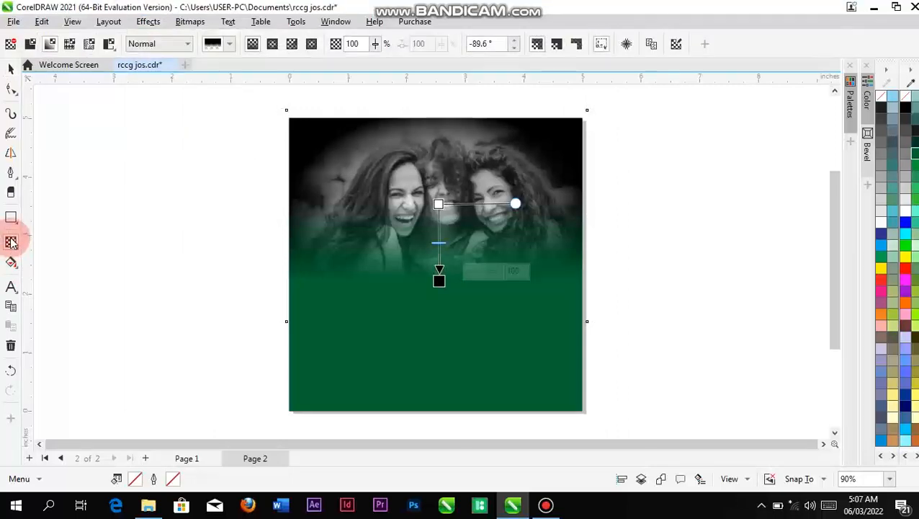
click(186, 46)
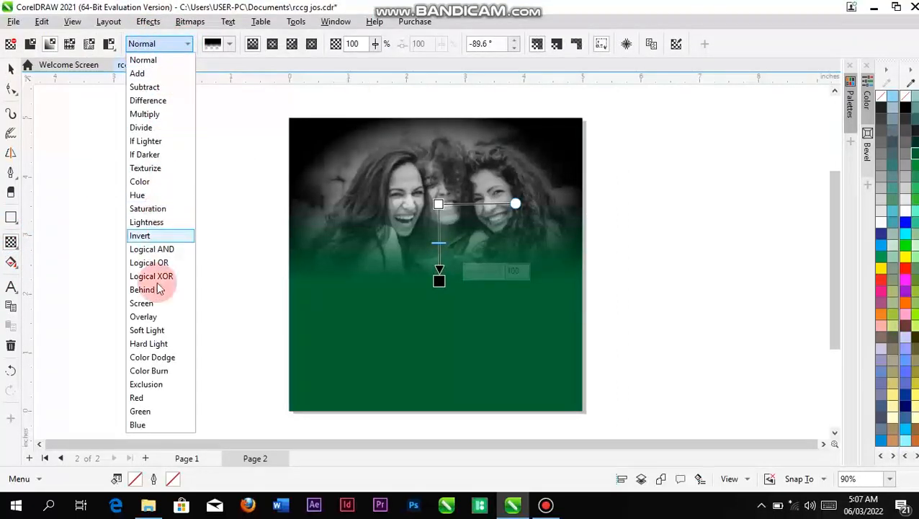
click(158, 321)
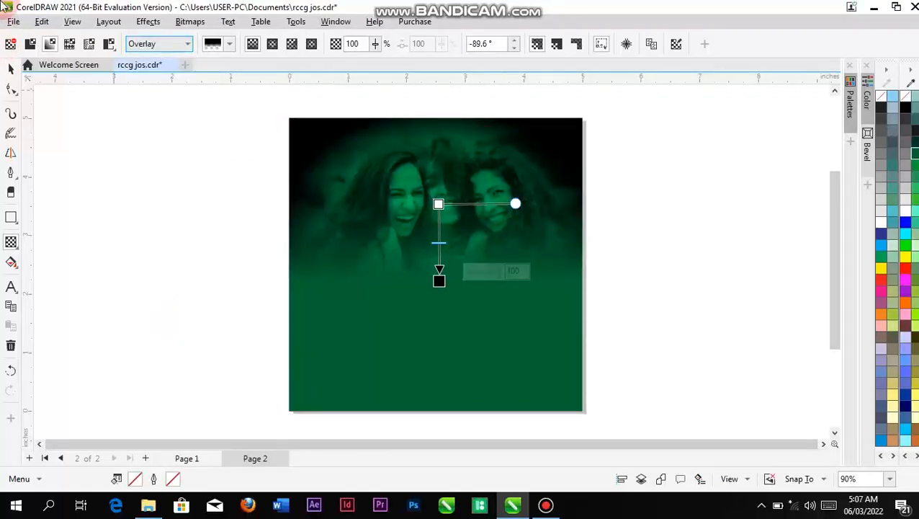
click(11, 68)
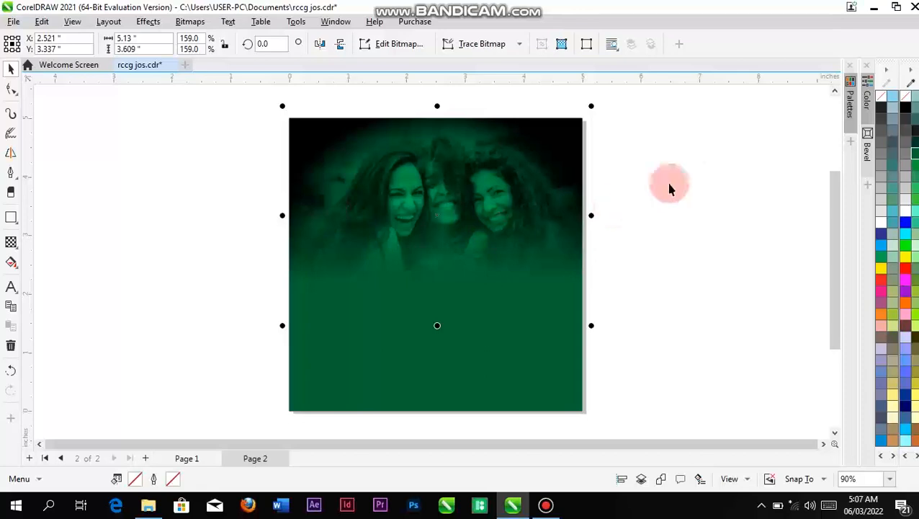
click(692, 182)
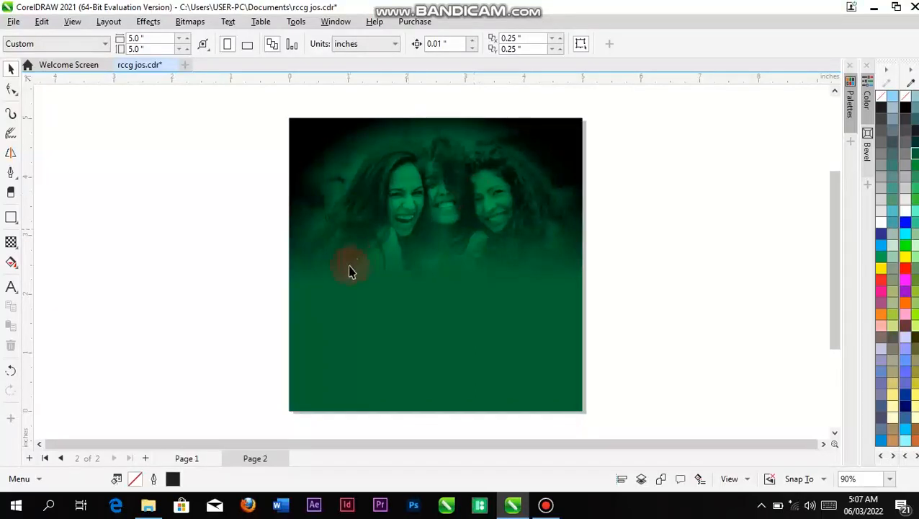
Darken the background rectangle's green fill by mixing in small amounts of black.
click(475, 364)
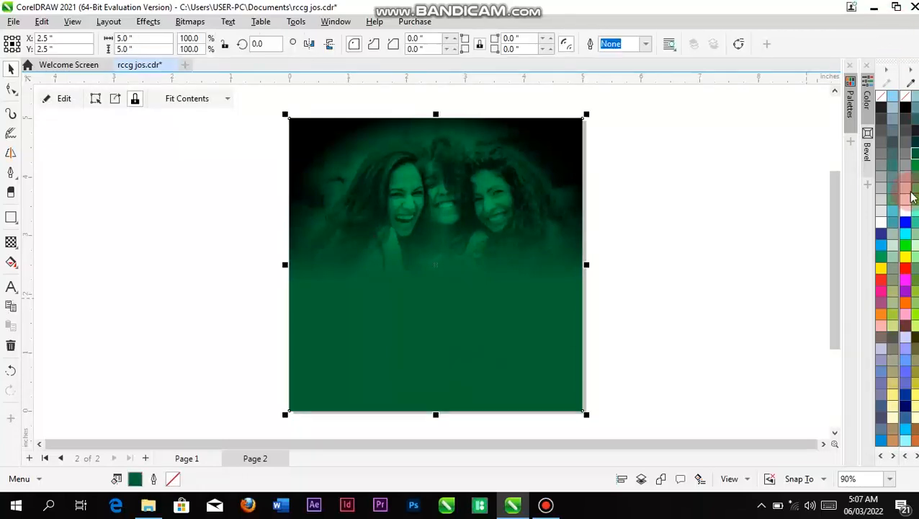
click(905, 108)
ctrl+click(905, 110)
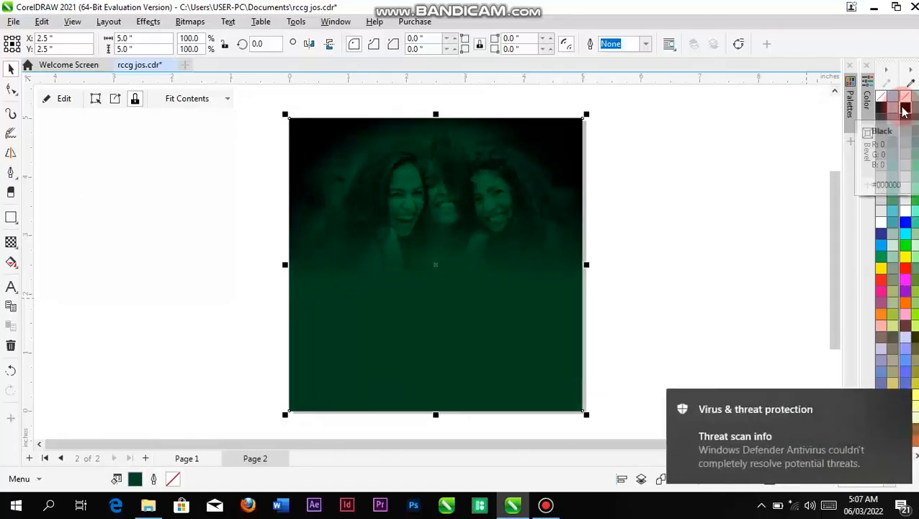
click(905, 108)
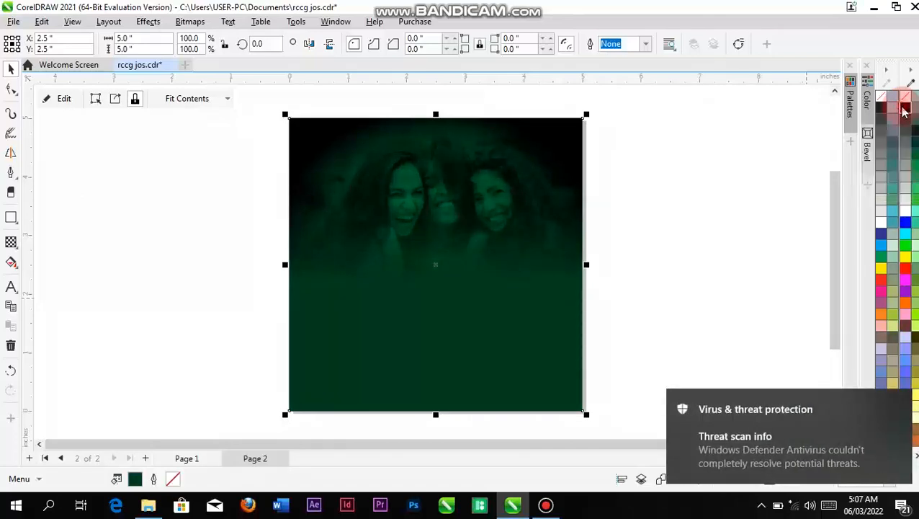
ctrl+click(905, 108)
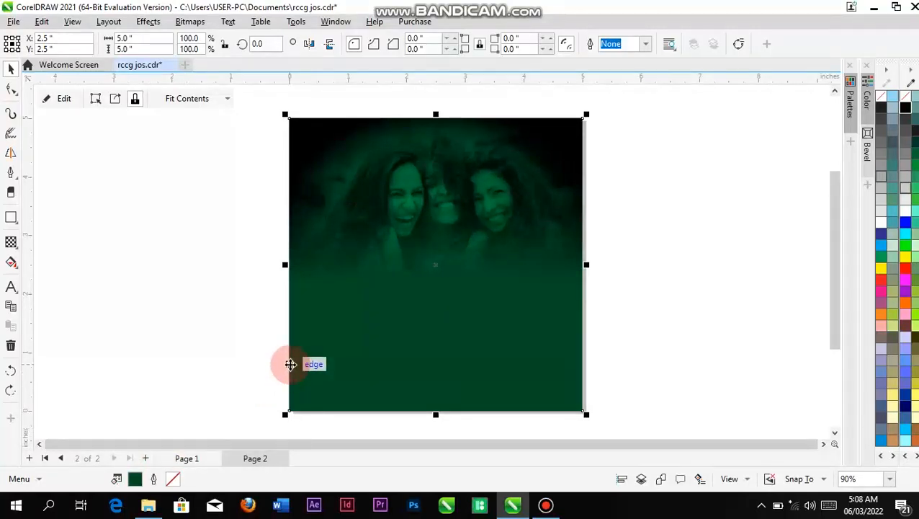
Add the artistic text "greatest love" just below the women's faces.
click(10, 288)
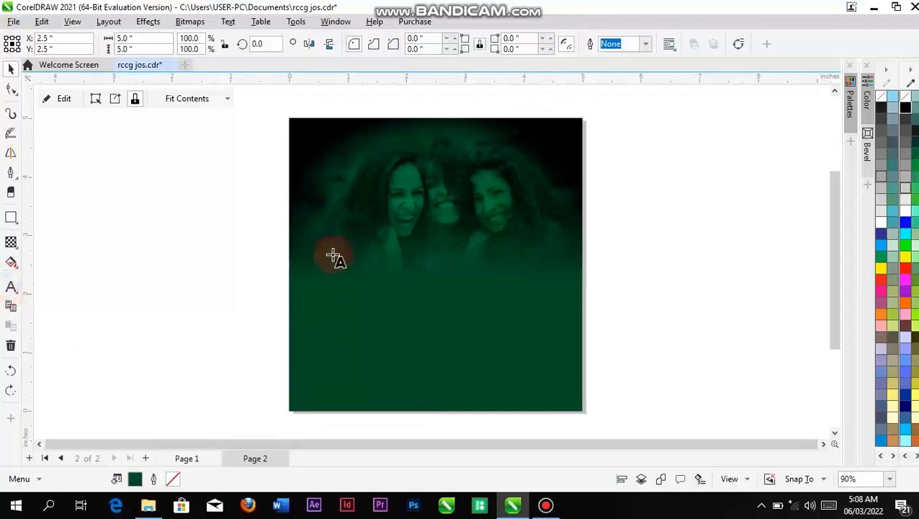
click(377, 272)
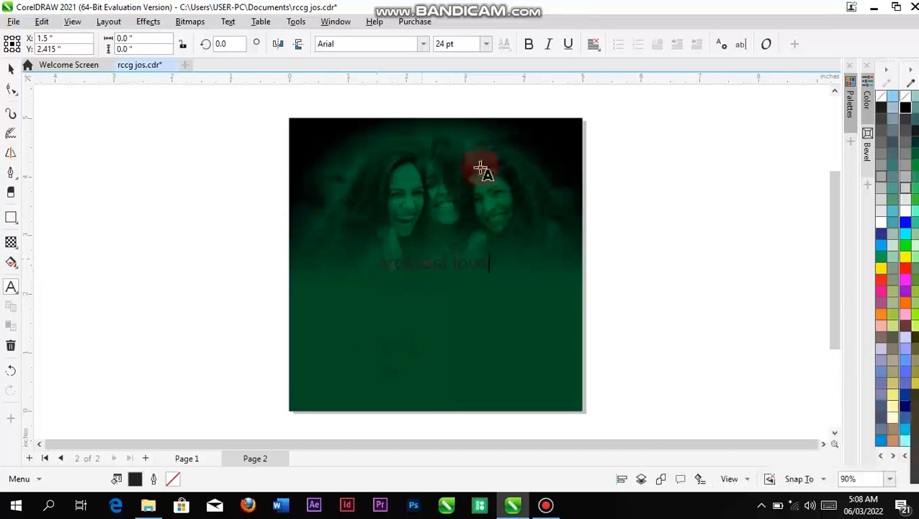
click(8, 70)
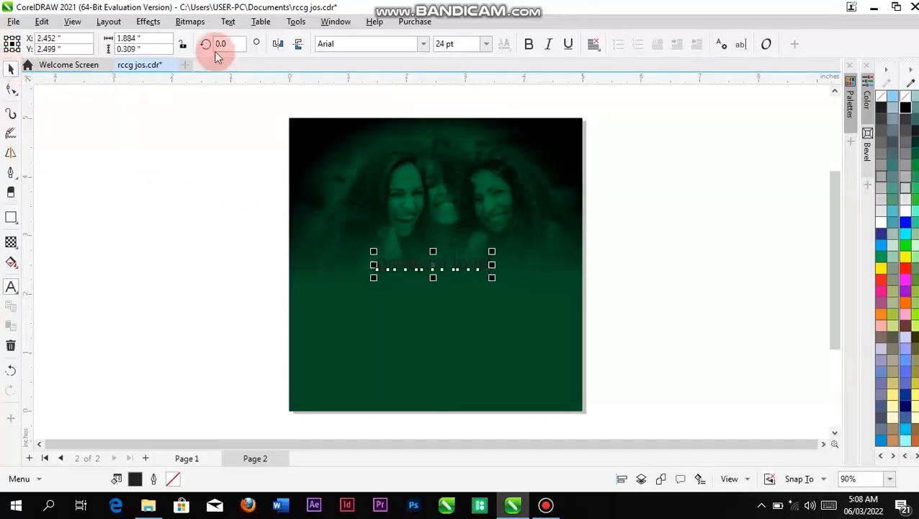
Change the font of the "greatest love" text to Segoe UI Black.
click(423, 48)
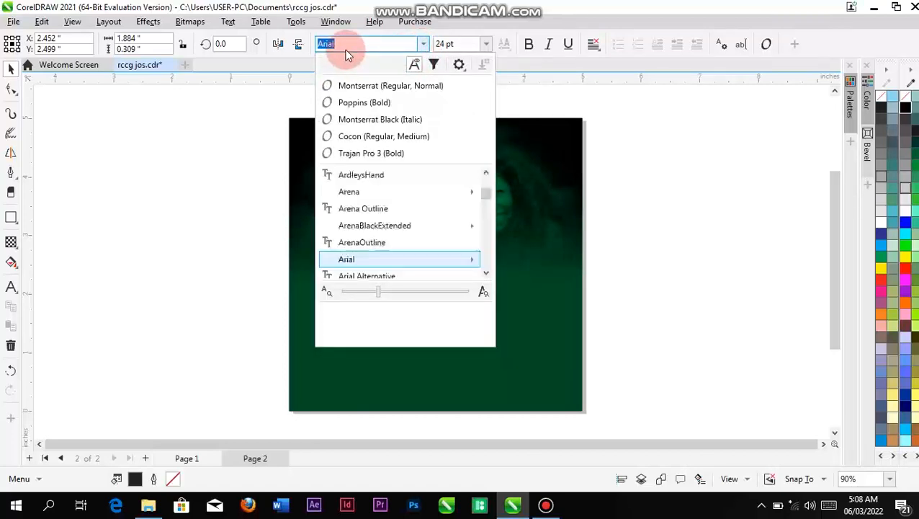
text(sego)
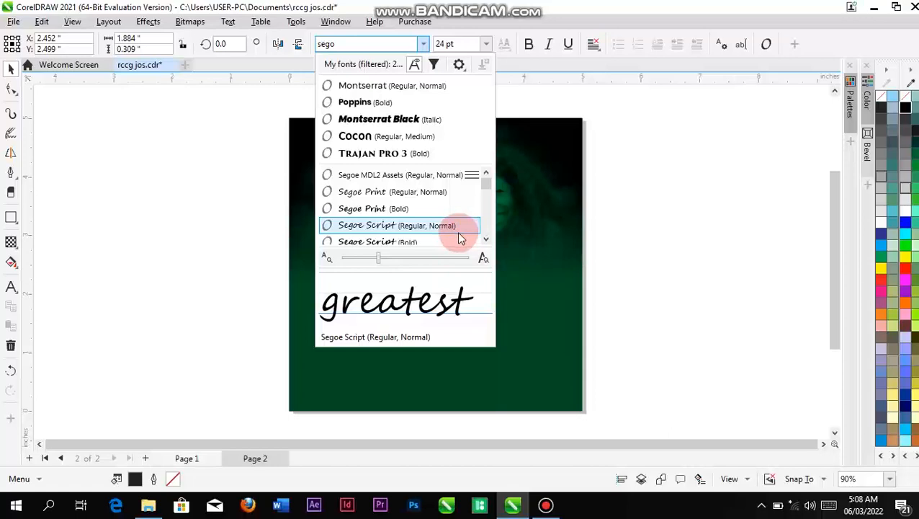
click(457, 236)
scroll(456, 237, down, 4)
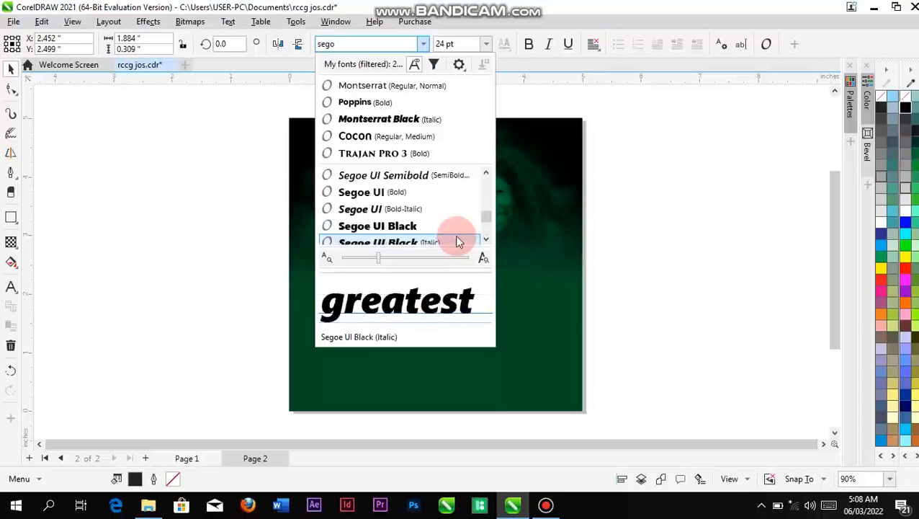
scroll(457, 240, down, 1)
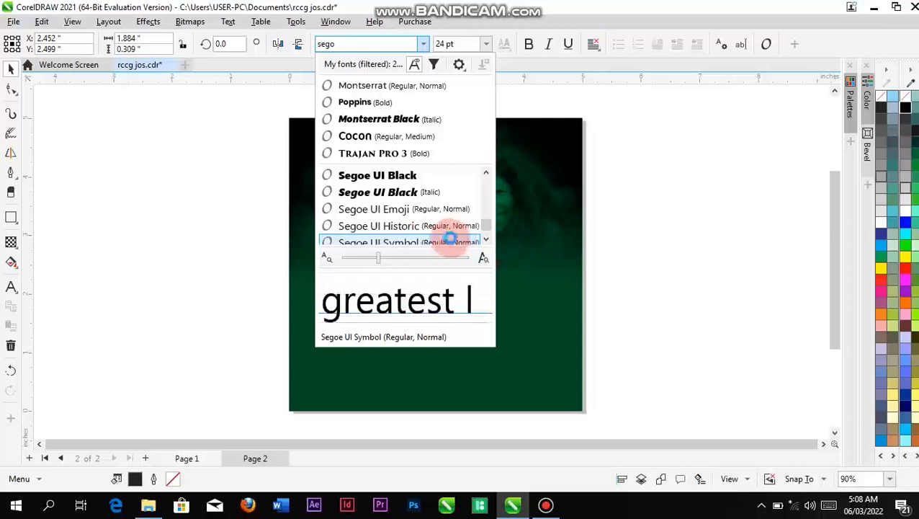
click(416, 181)
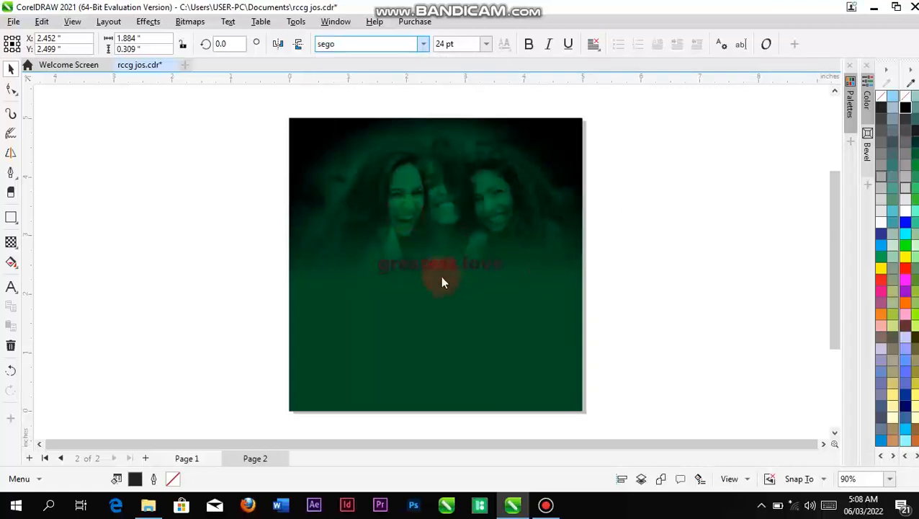
Capitalize the first letter of each word so the headline reads "Greatest Love".
click(409, 267)
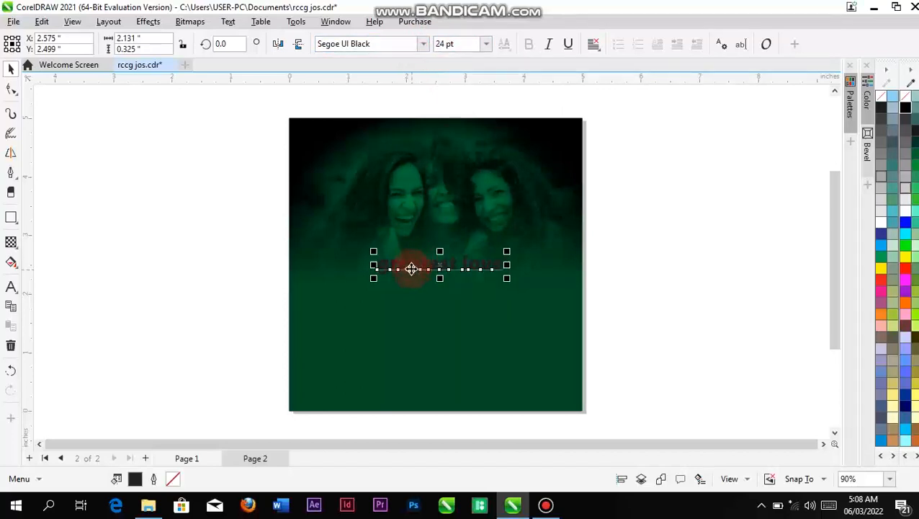
double_click(410, 268)
click(389, 266)
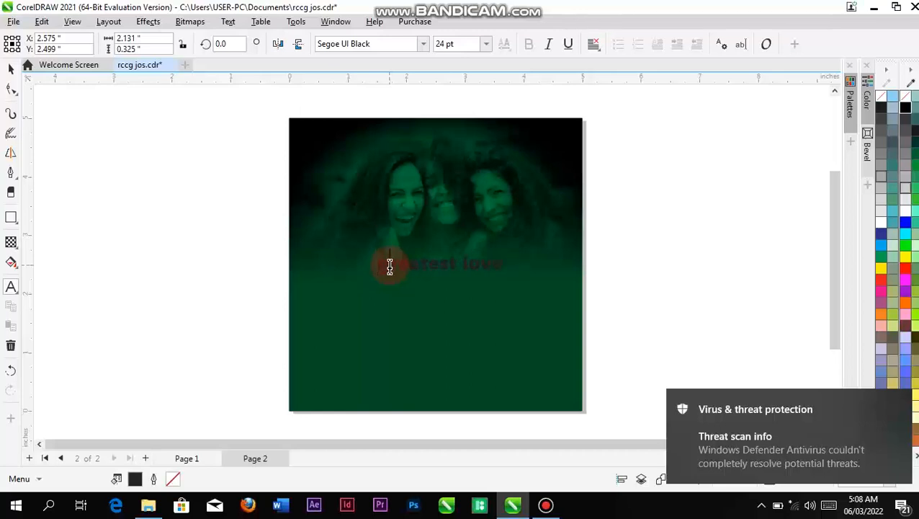
click(532, 287)
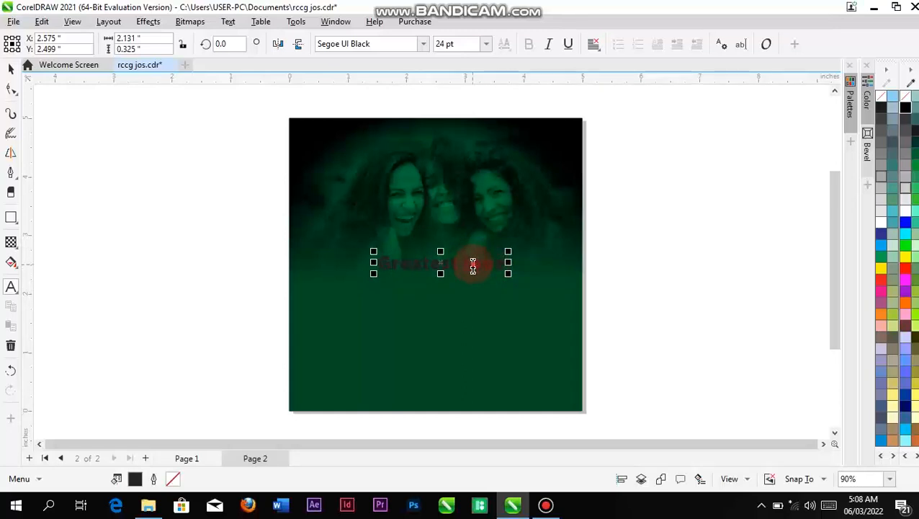
click(472, 265)
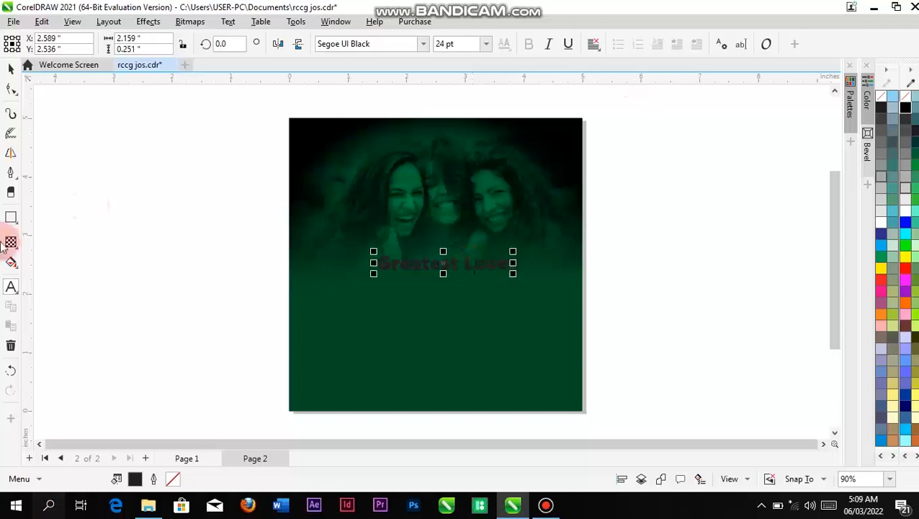
Set the font size of the "Greatest Love" headline to 64.404 pt.
click(11, 67)
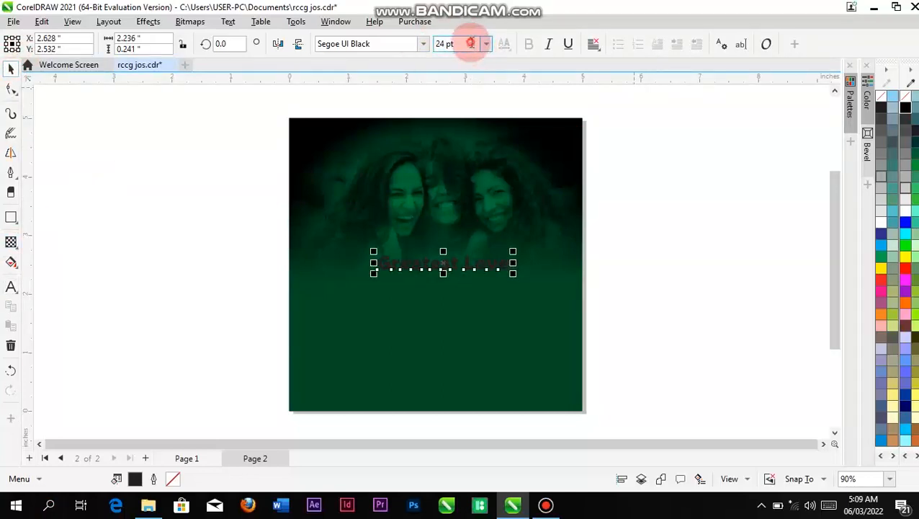
drag(470, 43, 426, 42)
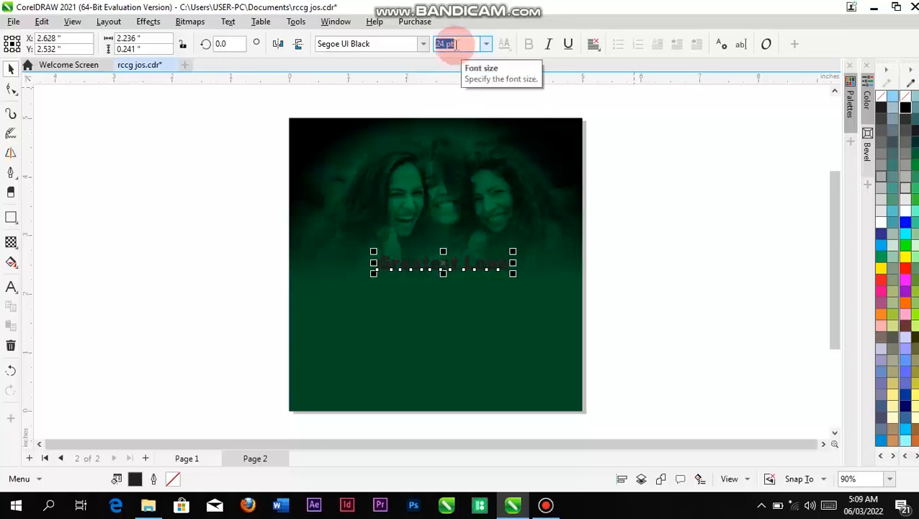
text(64)
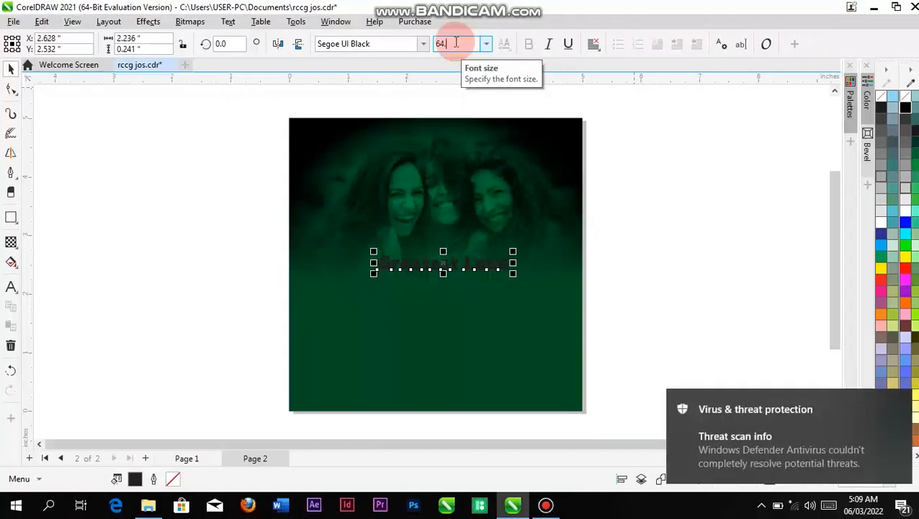
text(.404)
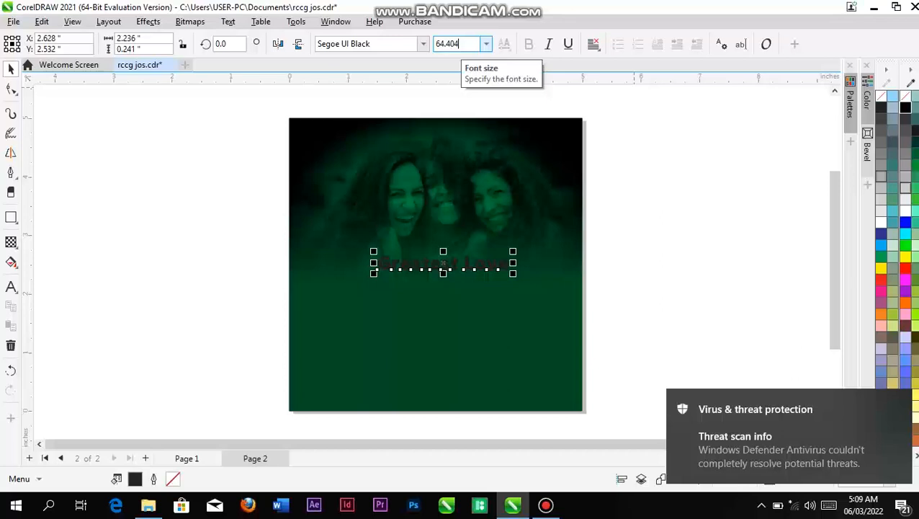
key(Return)
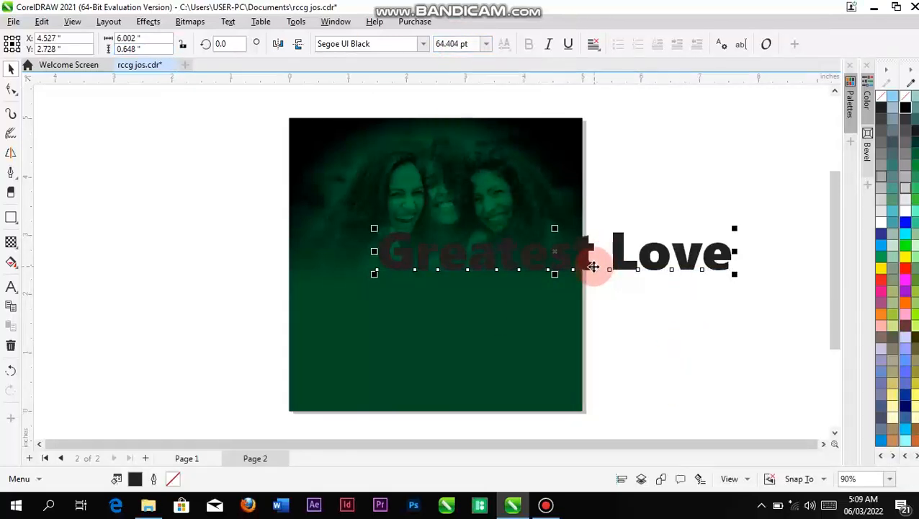
Split the headline into separate words, shift "Greatest" onto the page below the faces, and place "Love" beneath it in white.
click(593, 267)
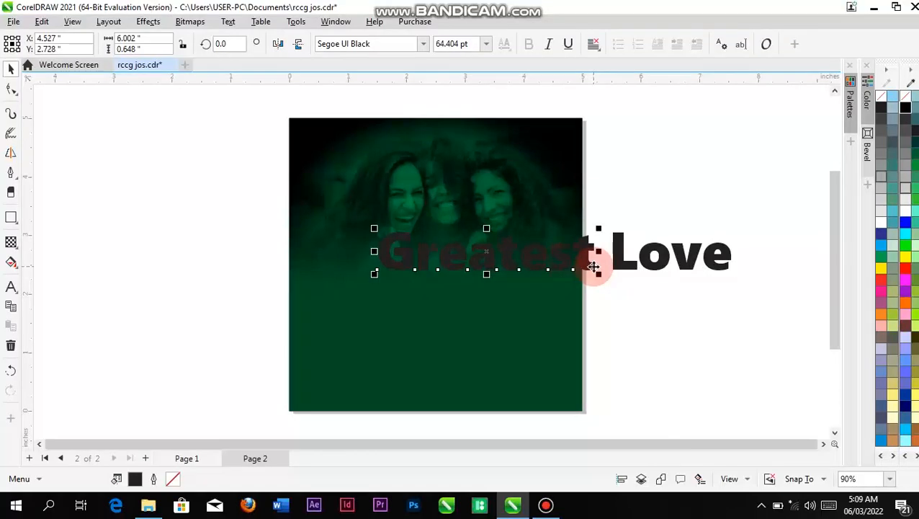
click(495, 250)
drag(493, 254, 451, 245)
drag(607, 252, 384, 284)
click(905, 210)
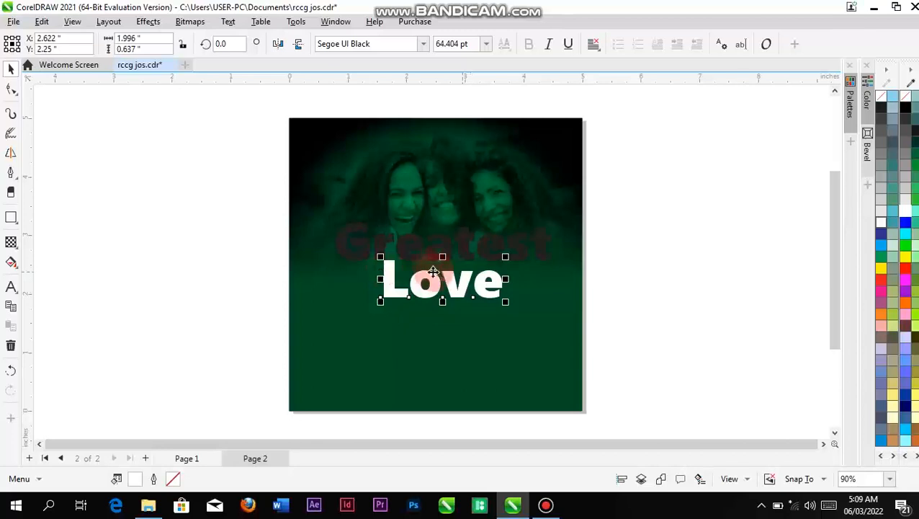
Apply a linear gradient fill running from the bottom to the top of the word "Greatest".
click(421, 252)
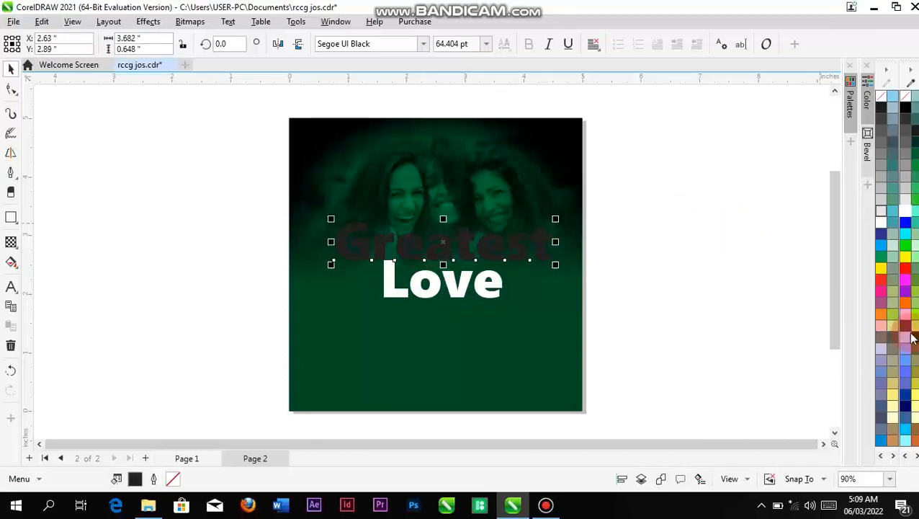
click(13, 263)
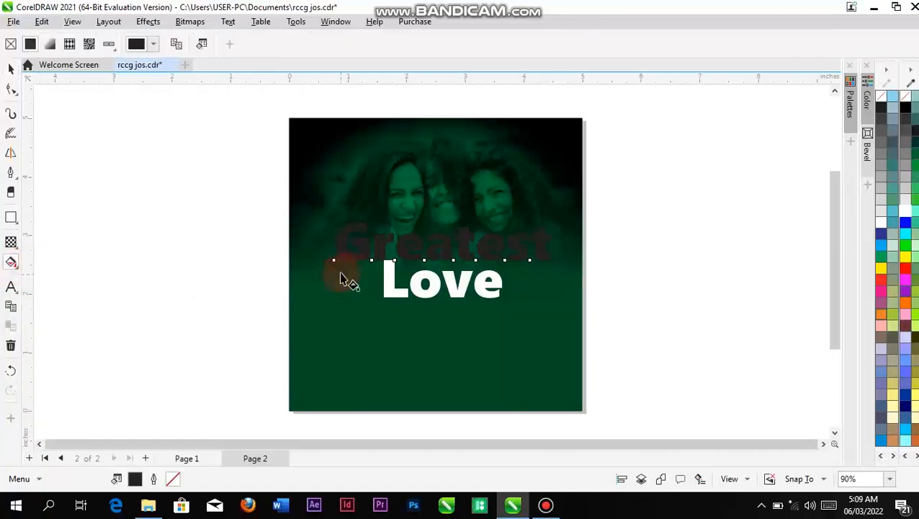
drag(433, 262, 435, 228)
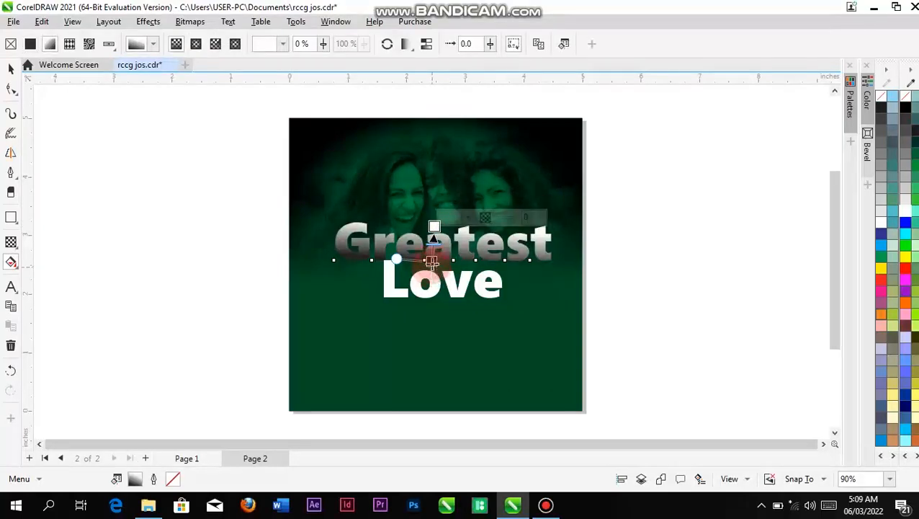
click(466, 252)
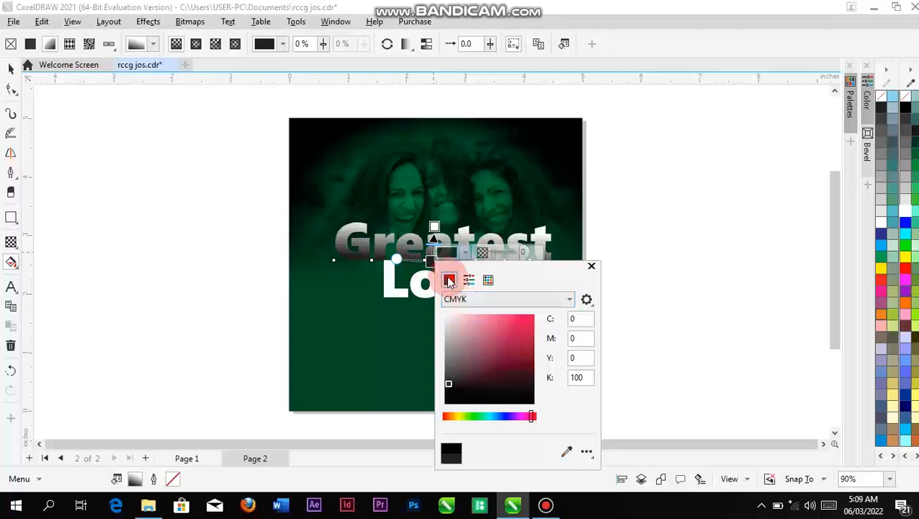
click(561, 301)
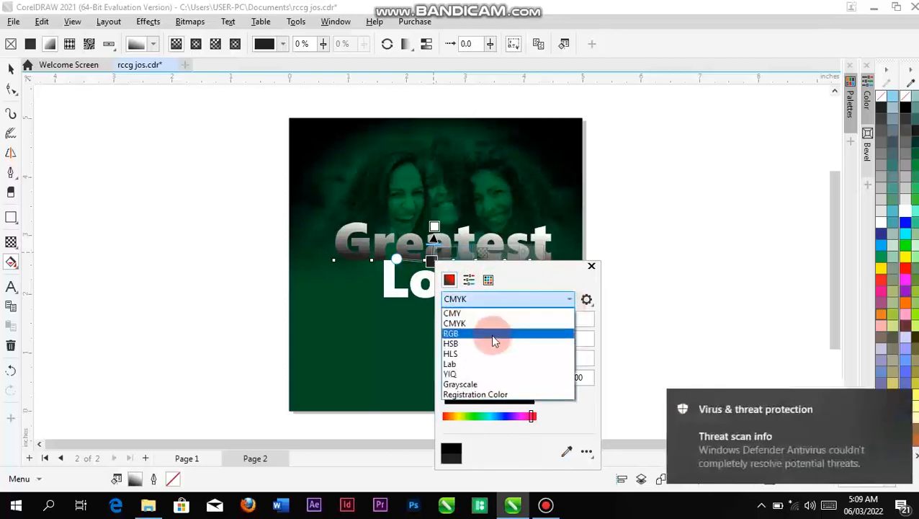
click(489, 335)
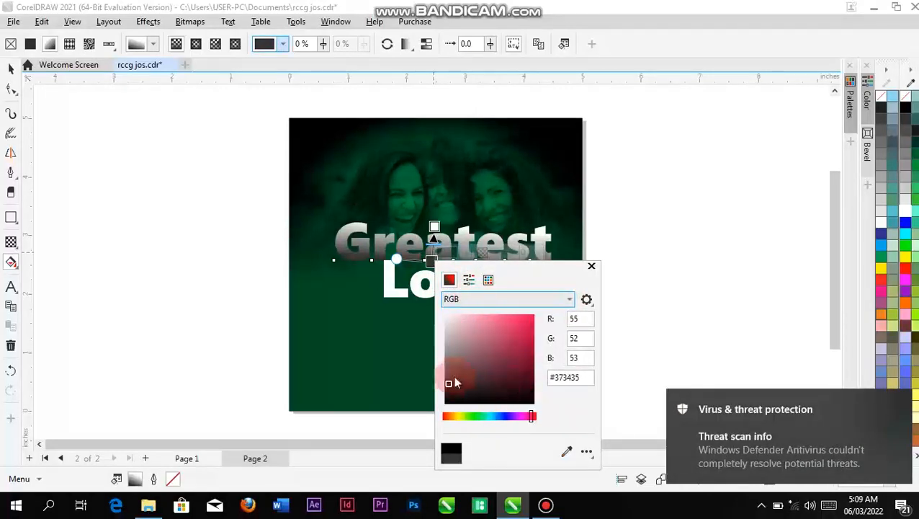
click(450, 416)
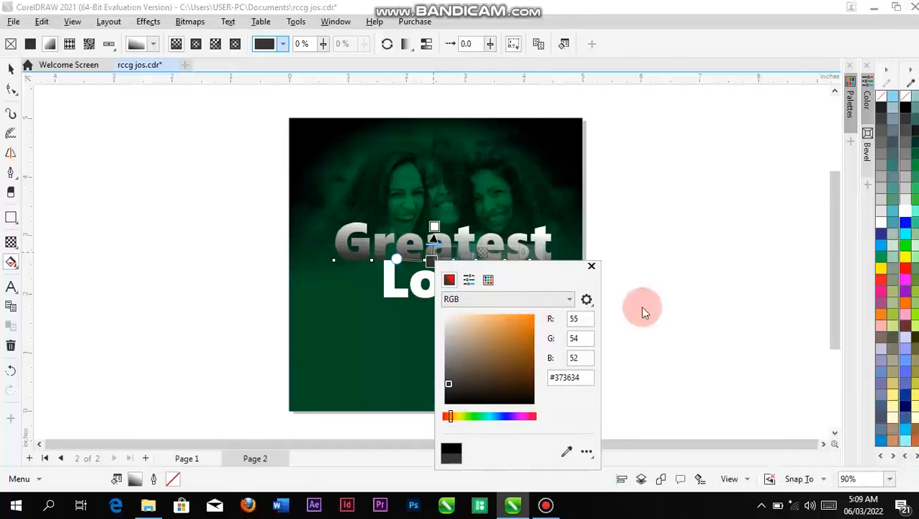
click(592, 266)
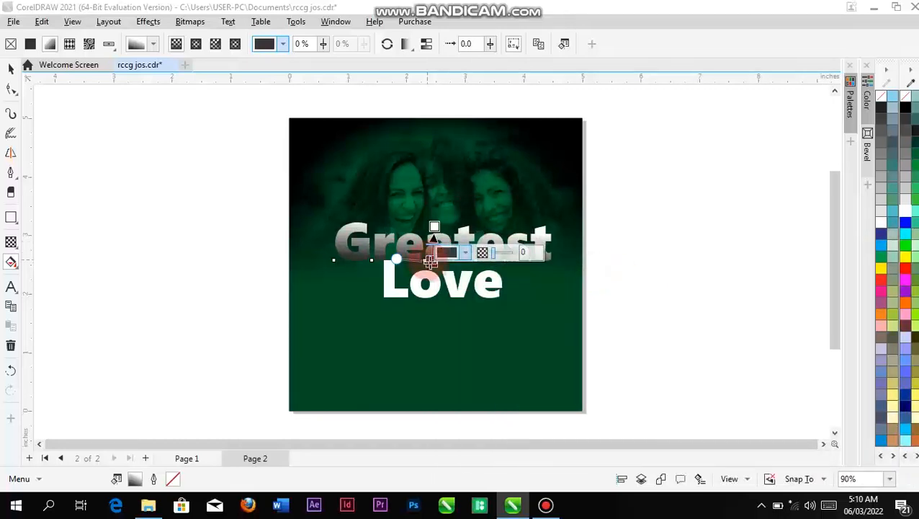
Colour the "Greatest" gradient orange at its lower end and golden yellow at its upper end.
drag(902, 303, 429, 264)
drag(431, 264, 432, 263)
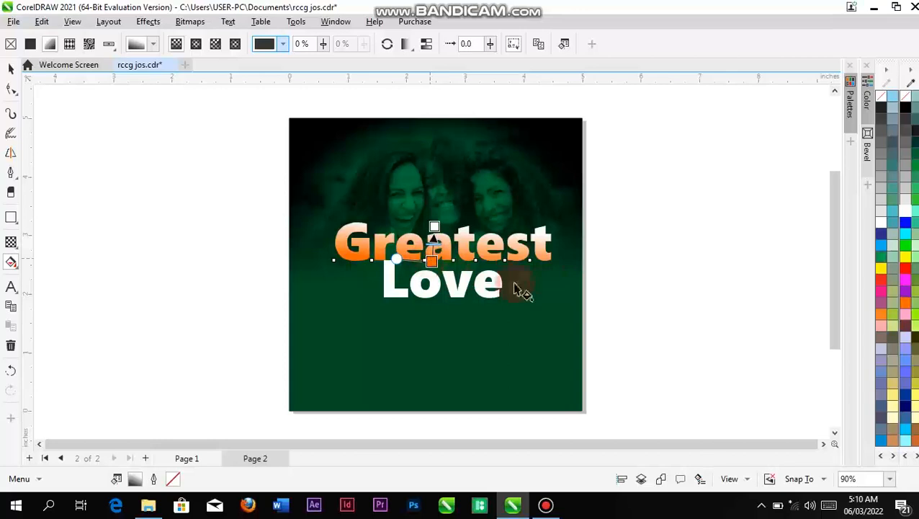
scroll(913, 234, down, 2)
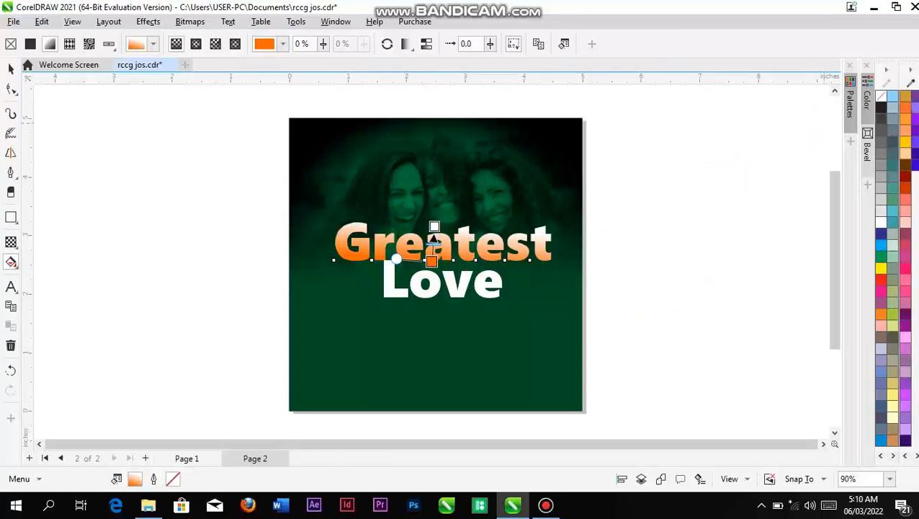
drag(905, 143, 444, 240)
scroll(446, 257, up, 1)
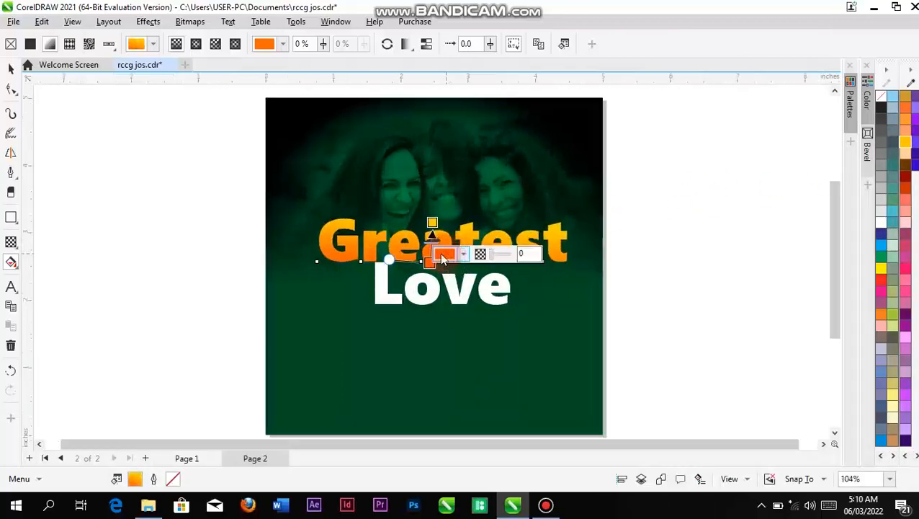
Adjust the end points and midpoint of the "Greatest" gradient so yellow dominates and orange fades in near the letters' base.
scroll(422, 259, up, 3)
click(464, 189)
drag(464, 189, 462, 156)
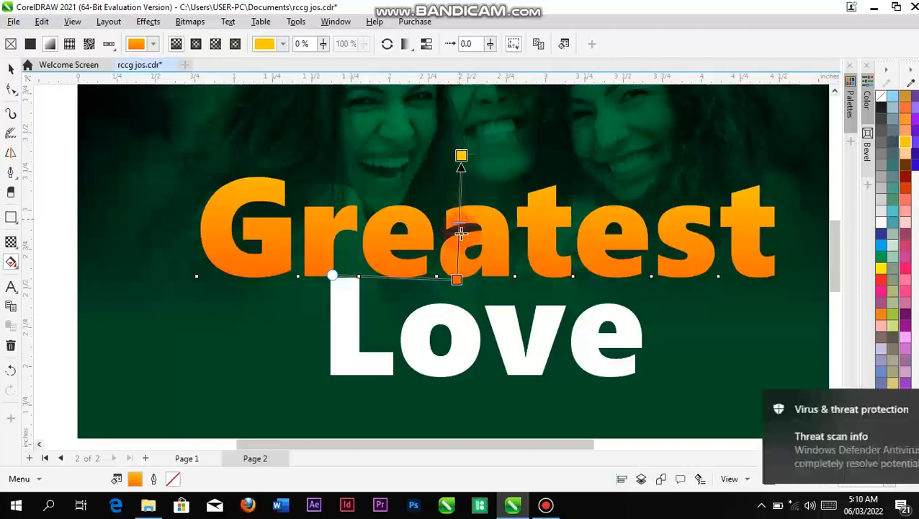
click(457, 280)
drag(458, 295, 458, 295)
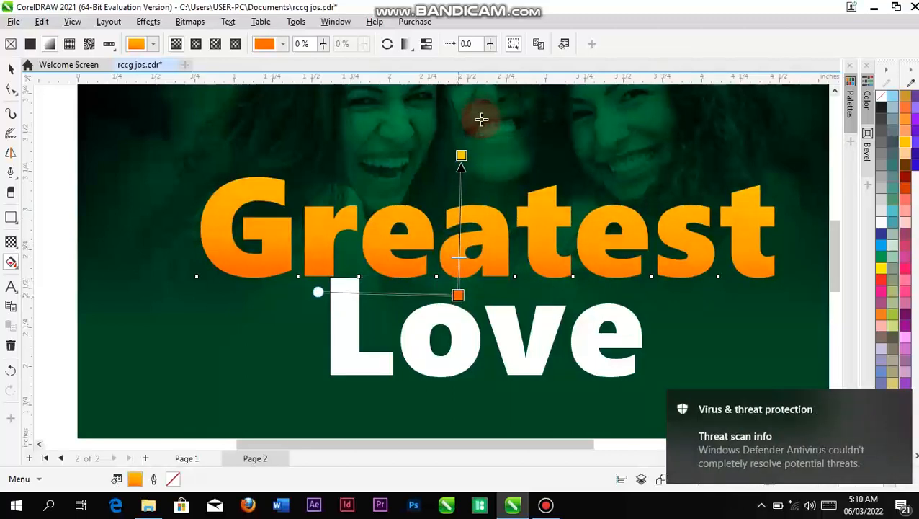
click(462, 155)
drag(461, 155, 460, 180)
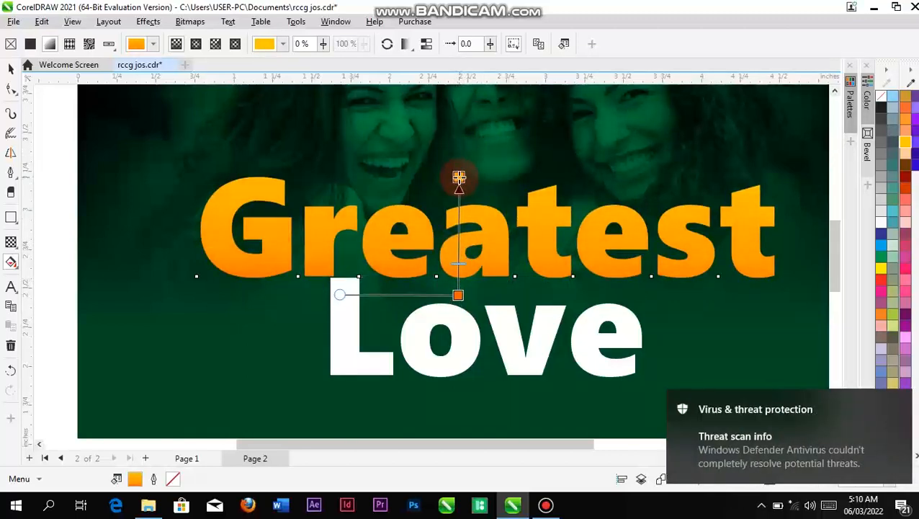
drag(459, 181, 460, 192)
click(458, 268)
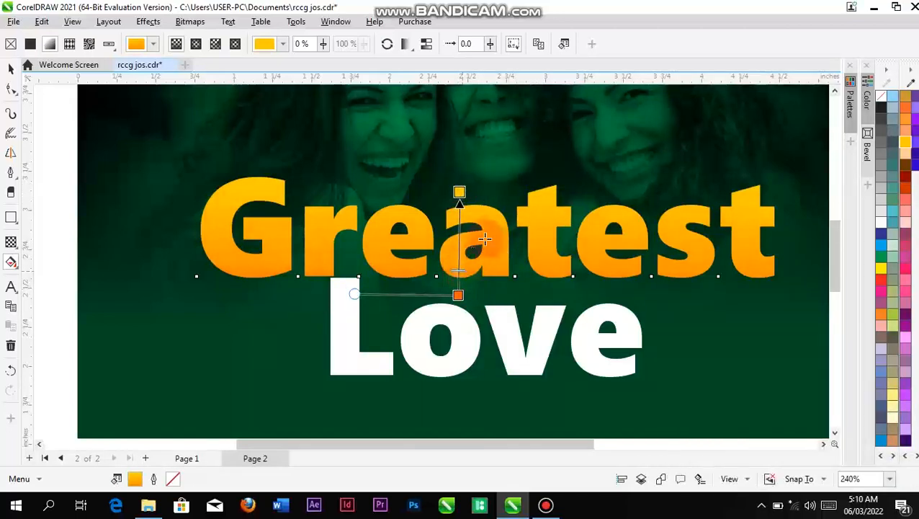
scroll(494, 243, down, 3)
scroll(499, 243, down, 2)
scroll(499, 242, up, 3)
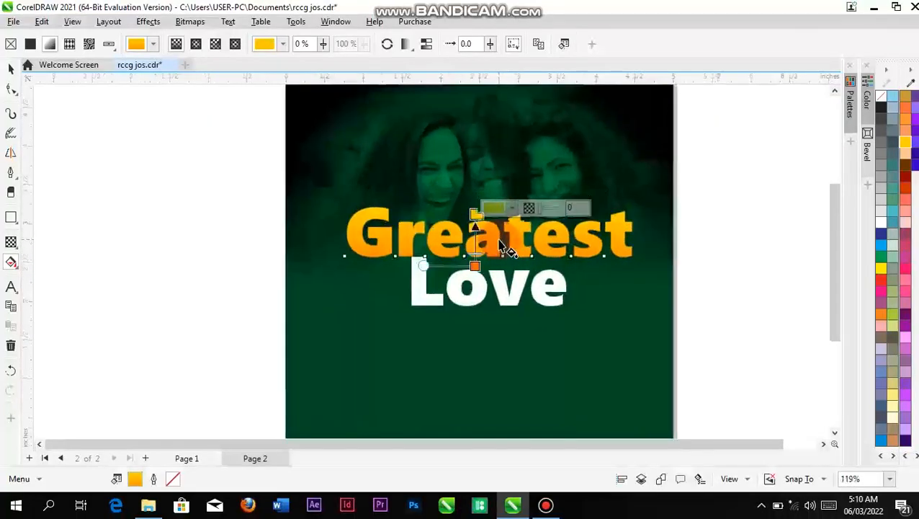
scroll(500, 243, down, 1)
click(13, 70)
click(119, 222)
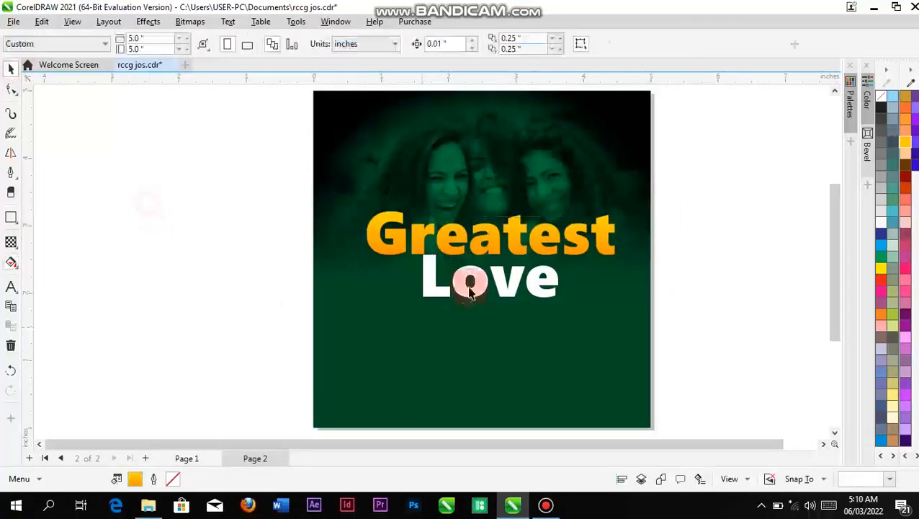
Centre "Greatest" and "Love" horizontally on the green background rectangle, one word at a time.
click(479, 257)
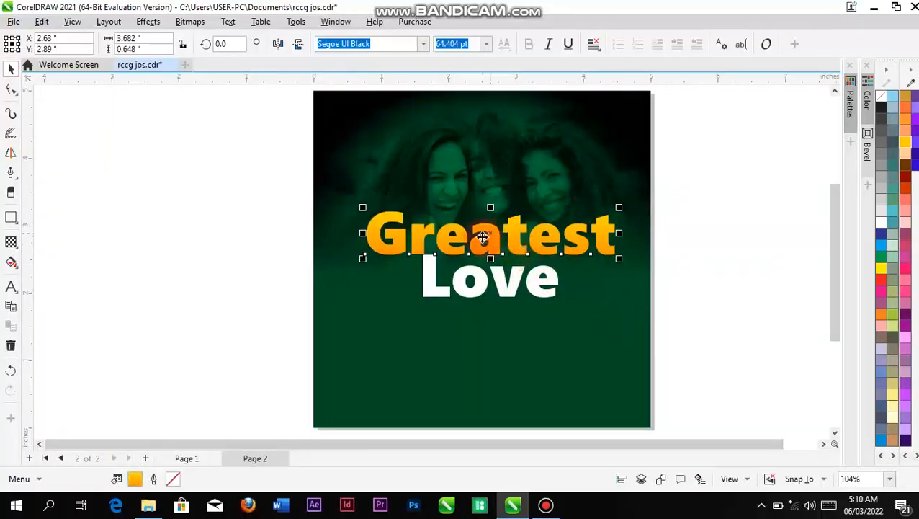
click(590, 352)
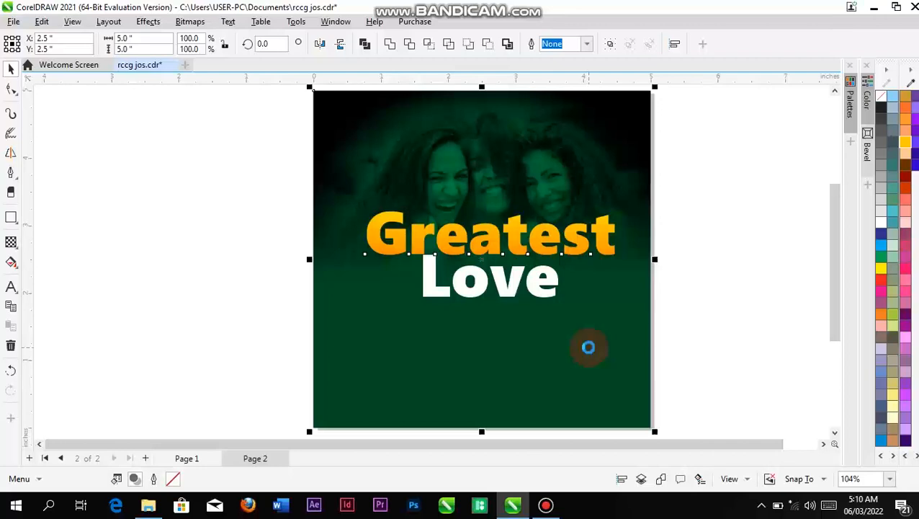
key(c)
click(696, 236)
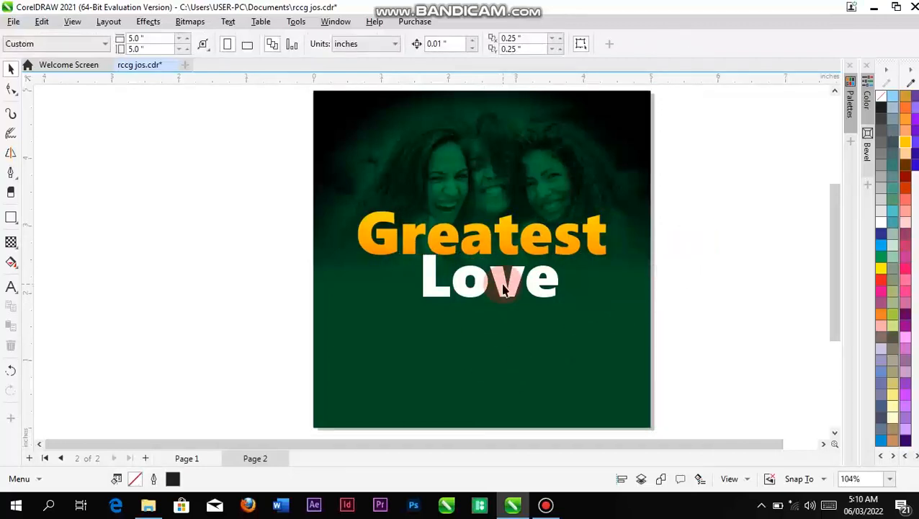
click(504, 289)
shift+click(607, 343)
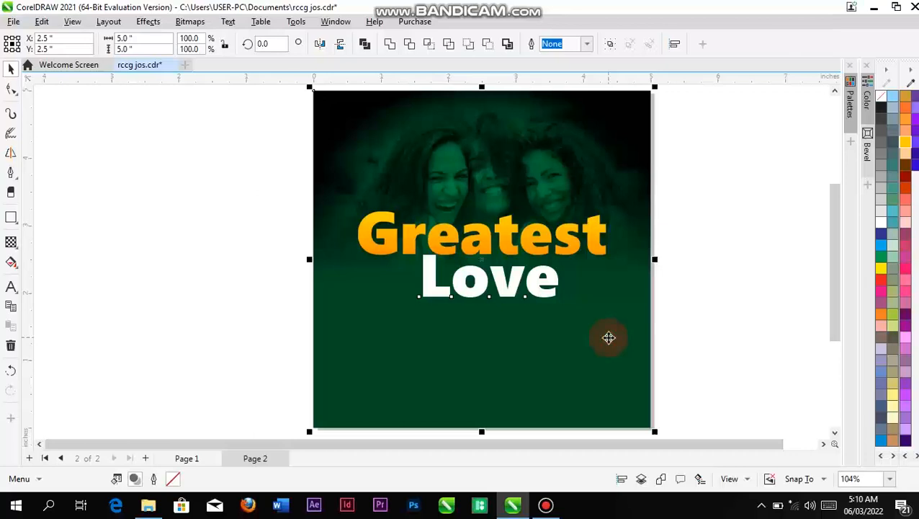
key(c)
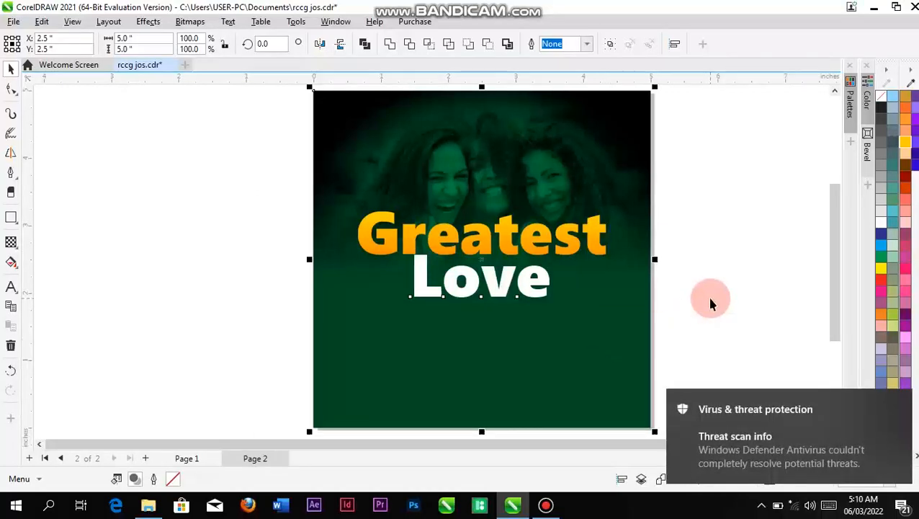
Make both headline words, "Greatest" and "Love", italic.
click(472, 261)
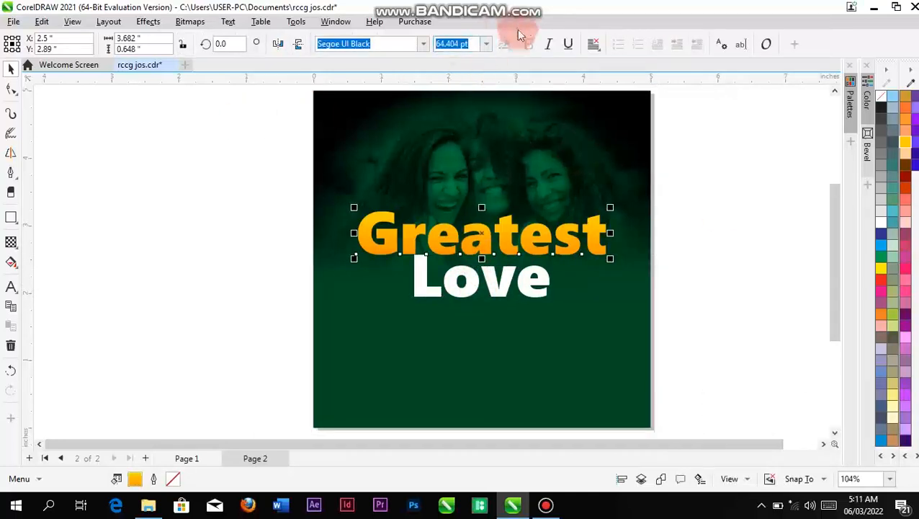
click(554, 46)
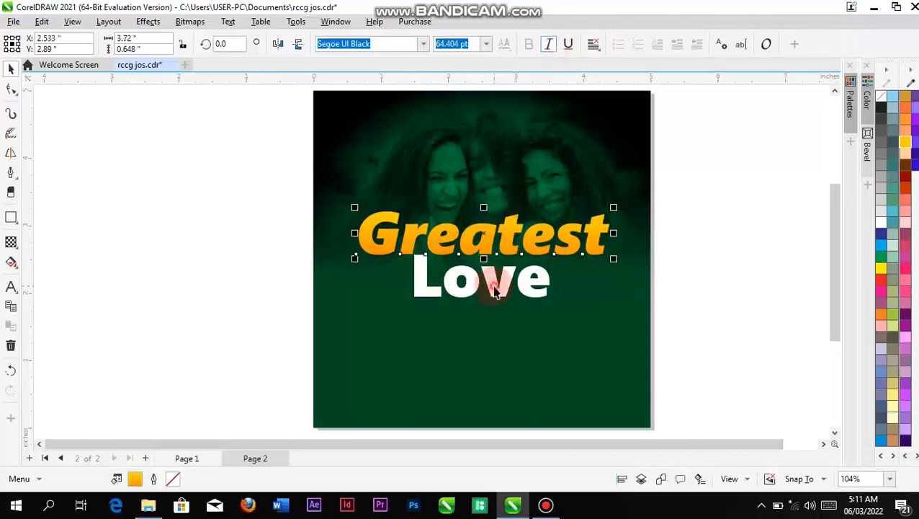
click(493, 283)
click(547, 45)
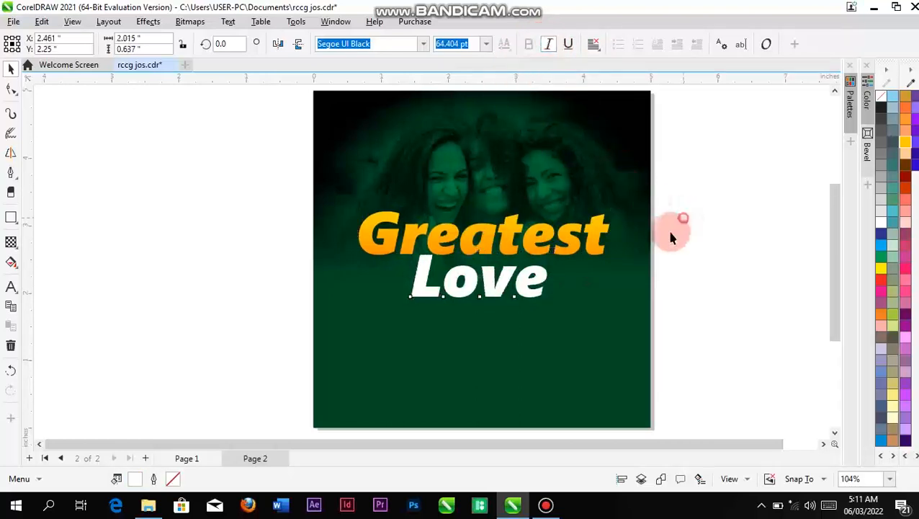
Nudge the word "Love" up about 0.11 inch so it sits tighter against "Greatest".
click(482, 300)
click(483, 286)
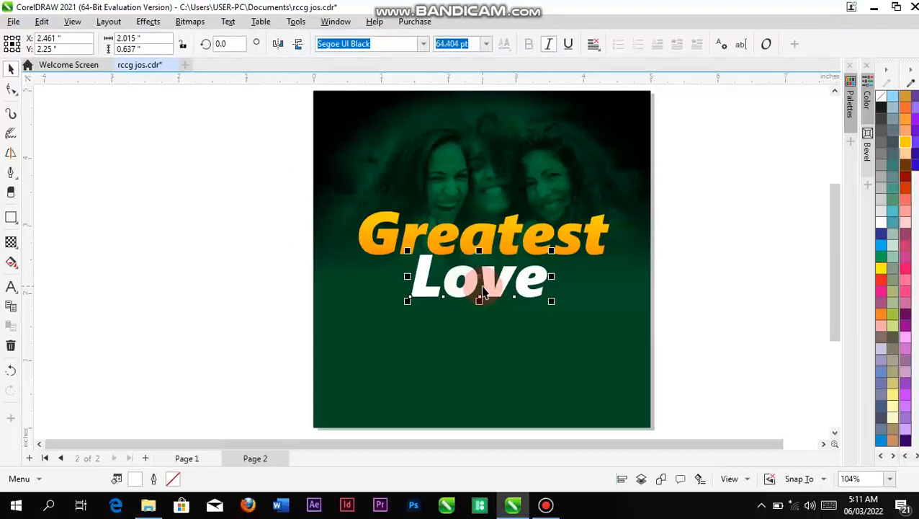
key(Up)
key(Up)
key(Up)
key(Up)
key(Up)
key(Up)
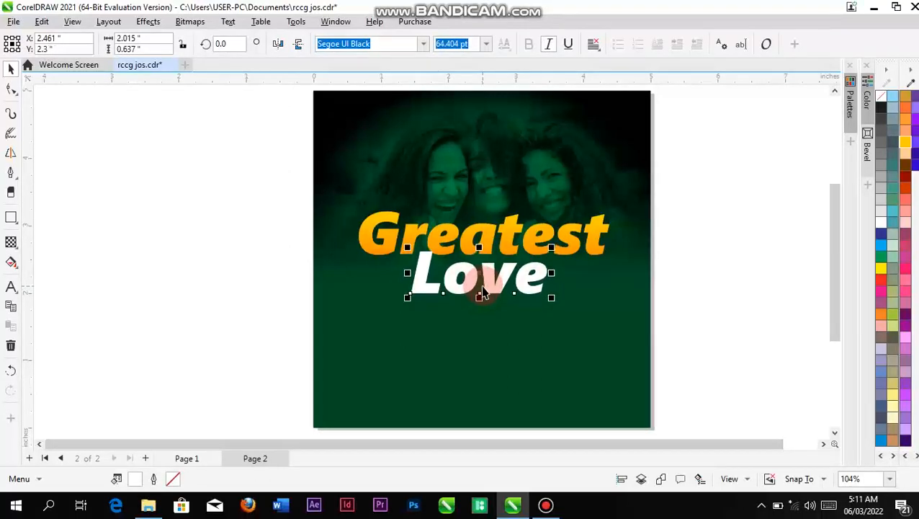
key(Up)
key(Up)
key(Up)
key(Up)
key(Up)
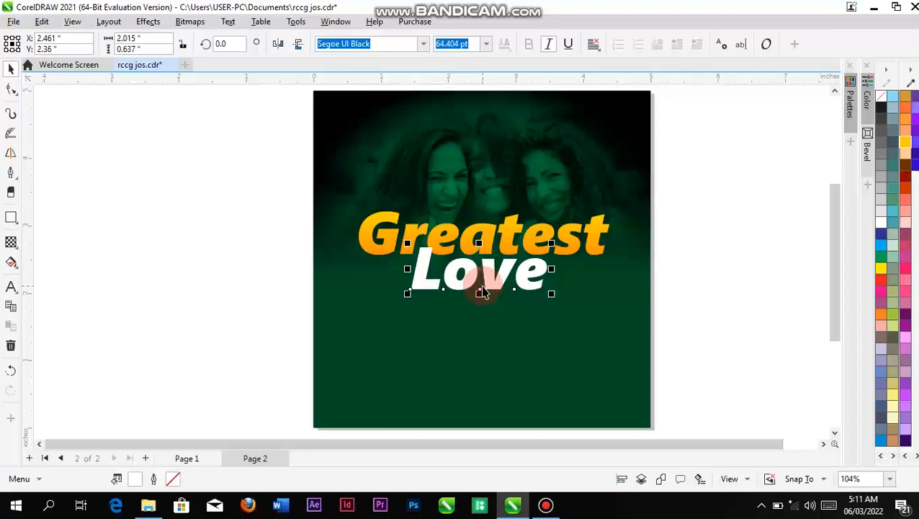
Nudge "Love" up 0.02 inch and move both headline words down together by 0.06 inch.
key(Up)
key(Up)
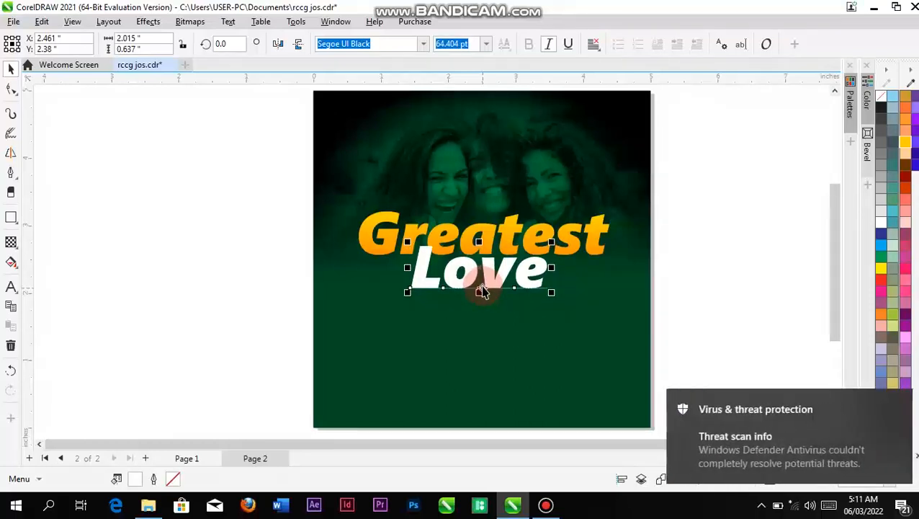
click(700, 180)
drag(713, 173, 333, 356)
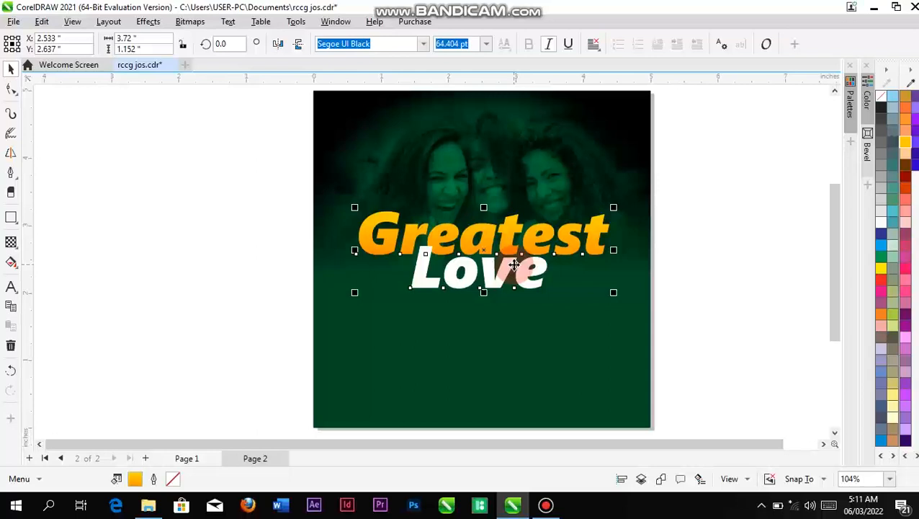
key(Down)
key(Down)
key(Down)
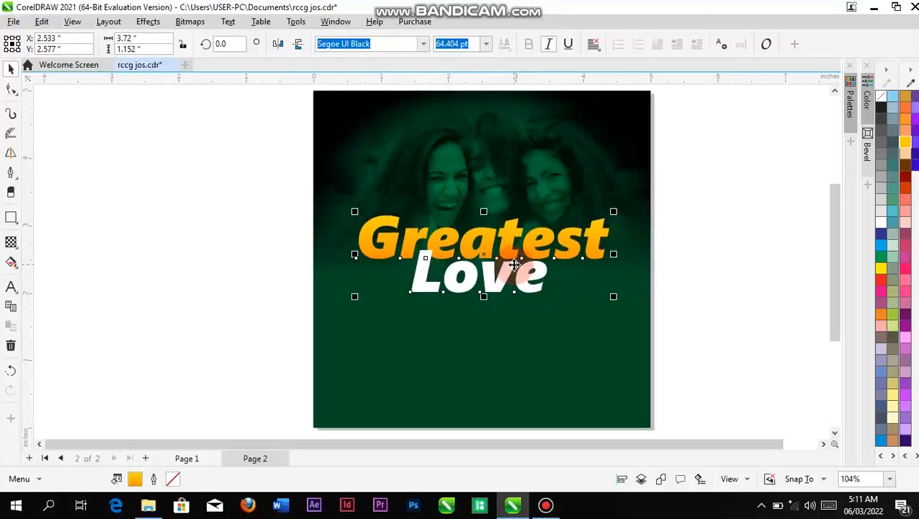
click(685, 219)
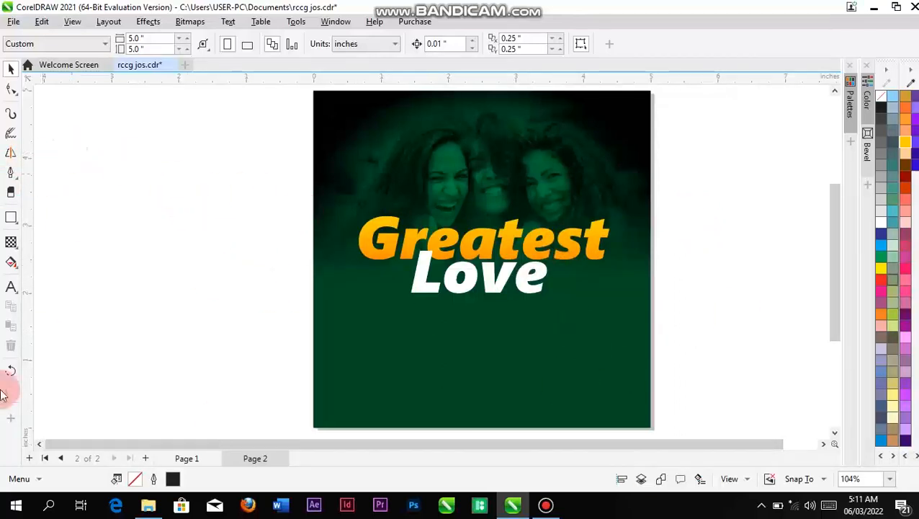
Bring the Redeemed Christian Church of God logo from the ICON & LOGO image folder into the flyer document, placed beside the page.
click(149, 506)
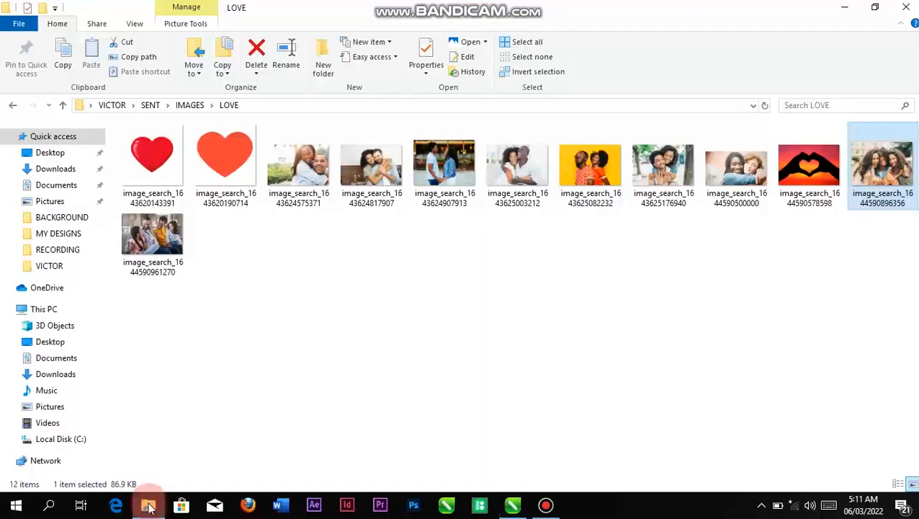
click(11, 106)
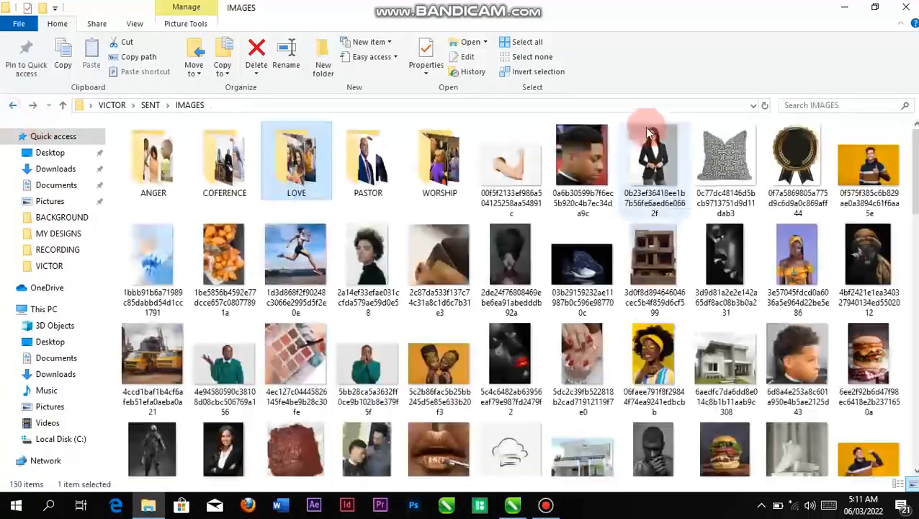
click(12, 106)
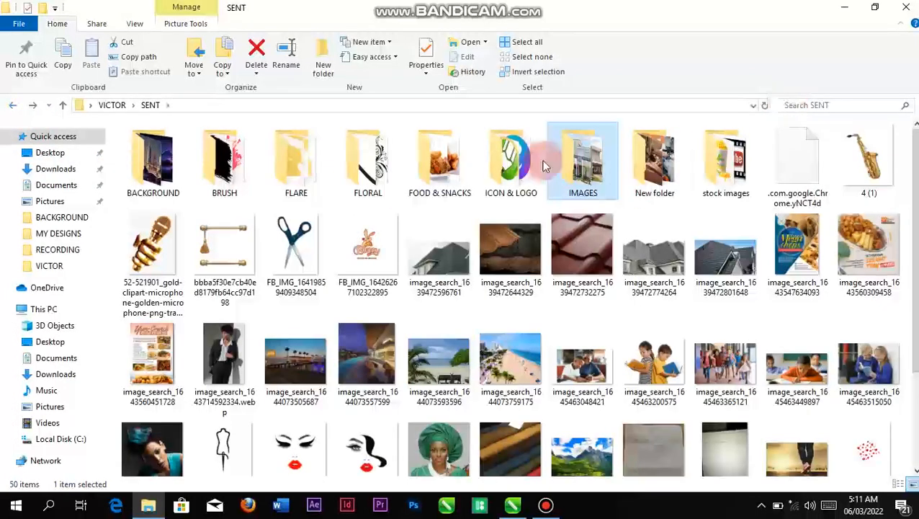
double_click(534, 160)
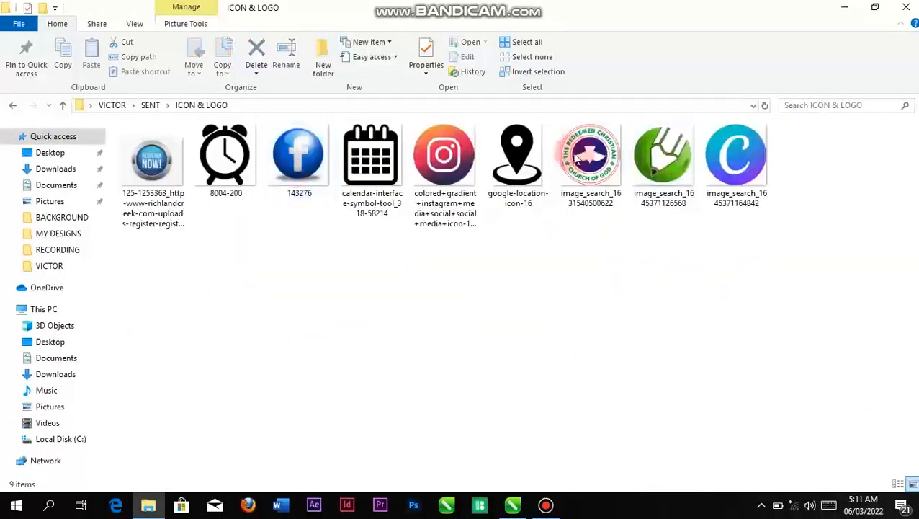
drag(591, 158, 294, 219)
drag(345, 177, 306, 284)
drag(331, 133, 289, 297)
drag(354, 178, 297, 184)
drag(338, 128, 277, 191)
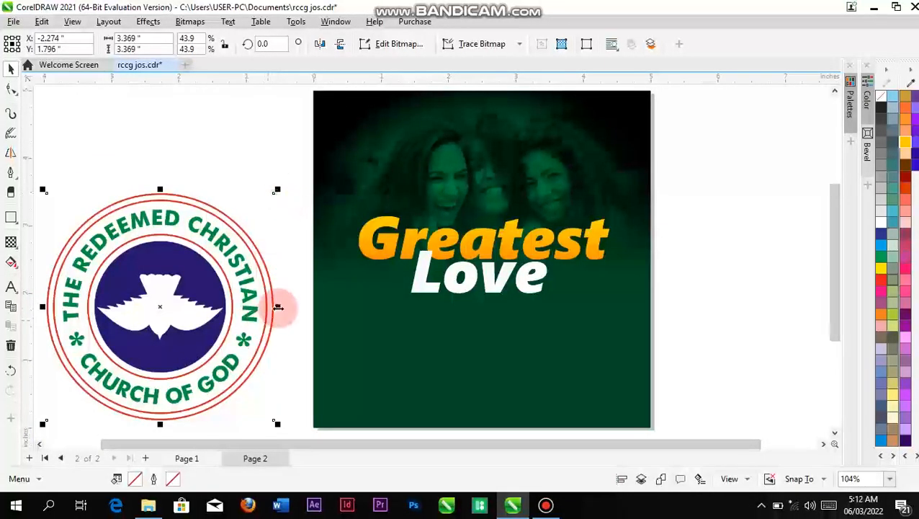
Scale the church logo down proportionally to a small badge and place it in the page's upper-left corner.
drag(279, 307, 198, 319)
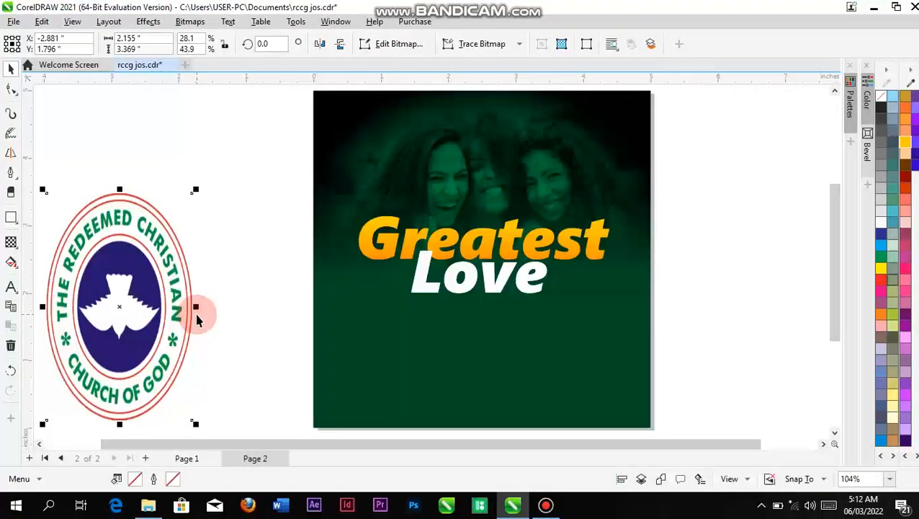
key(ctrl+z)
drag(279, 190, 153, 383)
drag(62, 400, 346, 125)
click(180, 139)
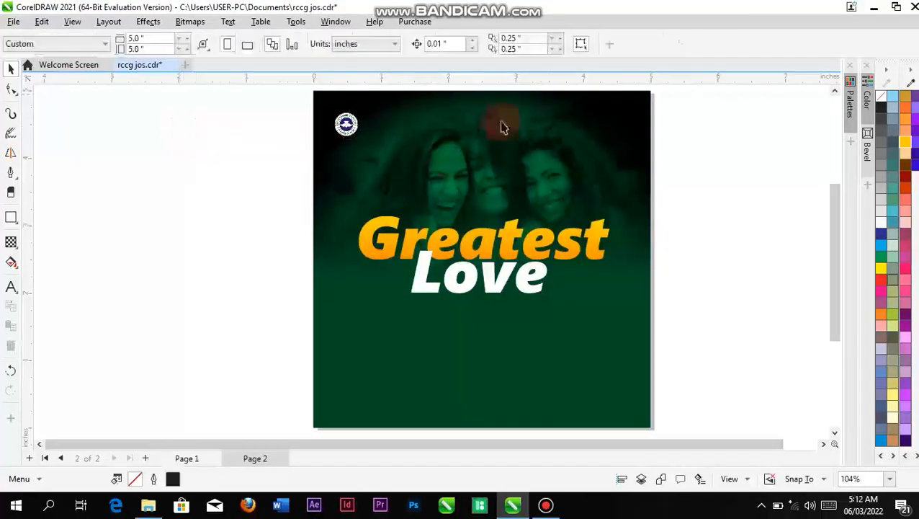
Add the two-line text "GLORY OG GOD AREA / DADIN KOWA, PLATEAU" beside the logo and scale it down to about 15.2 pt.
click(12, 287)
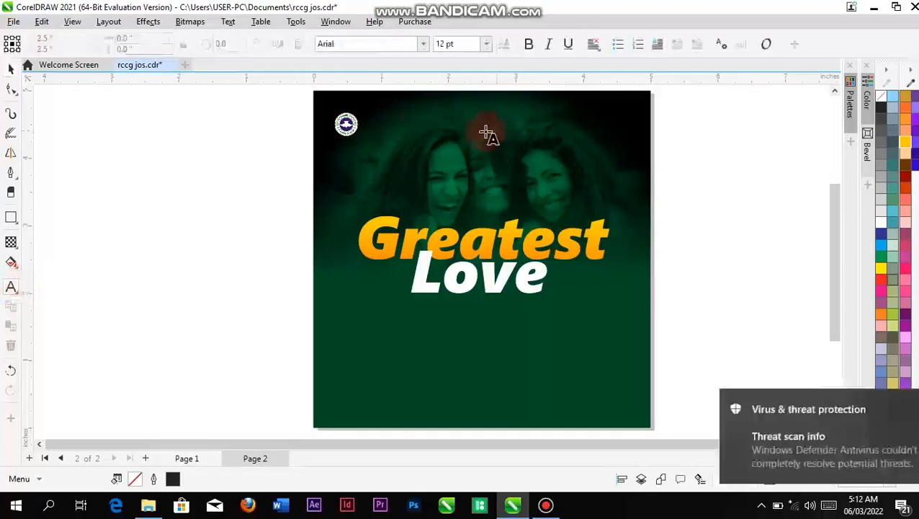
click(377, 129)
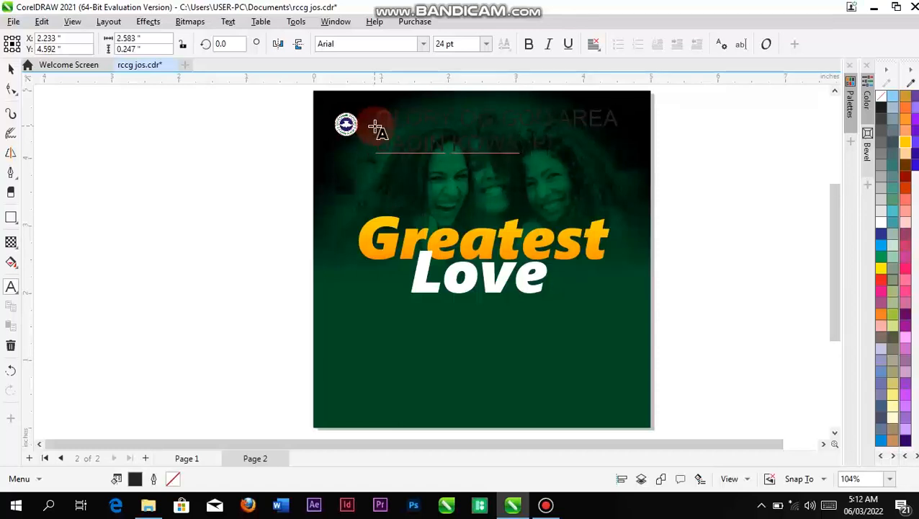
click(378, 129)
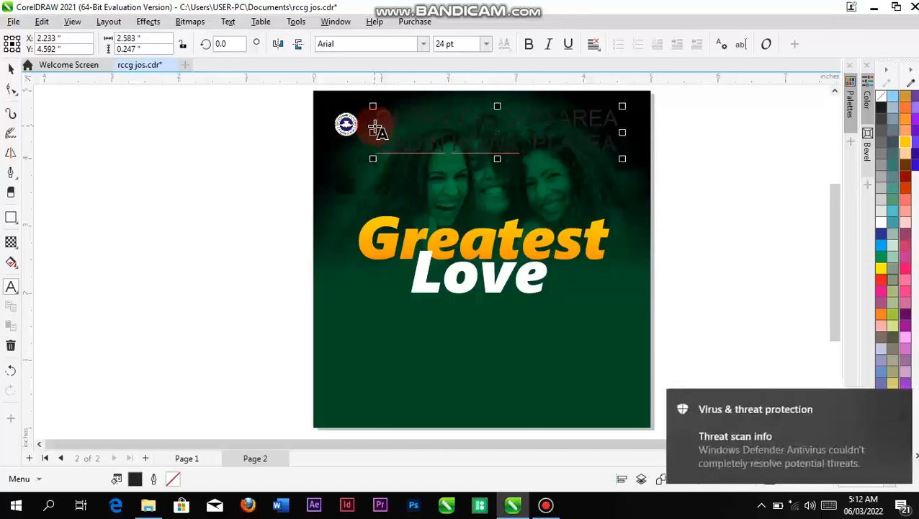
click(11, 69)
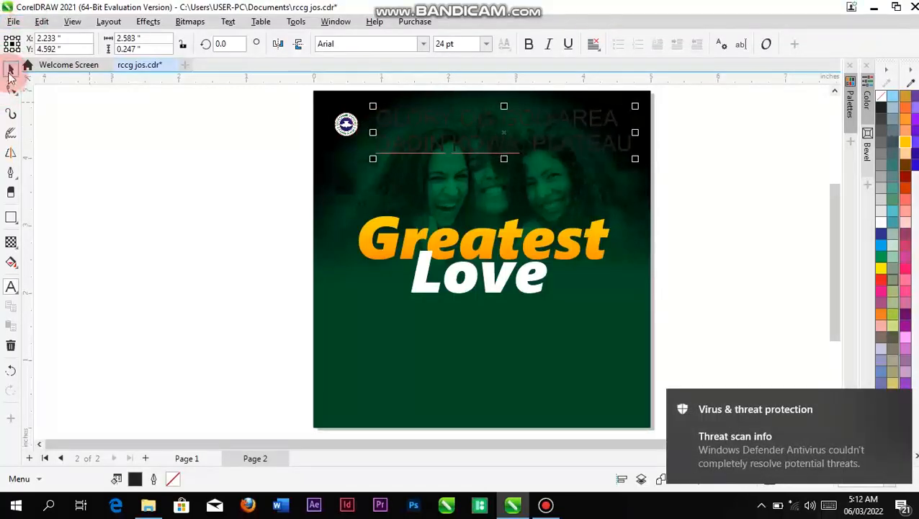
drag(638, 106, 605, 128)
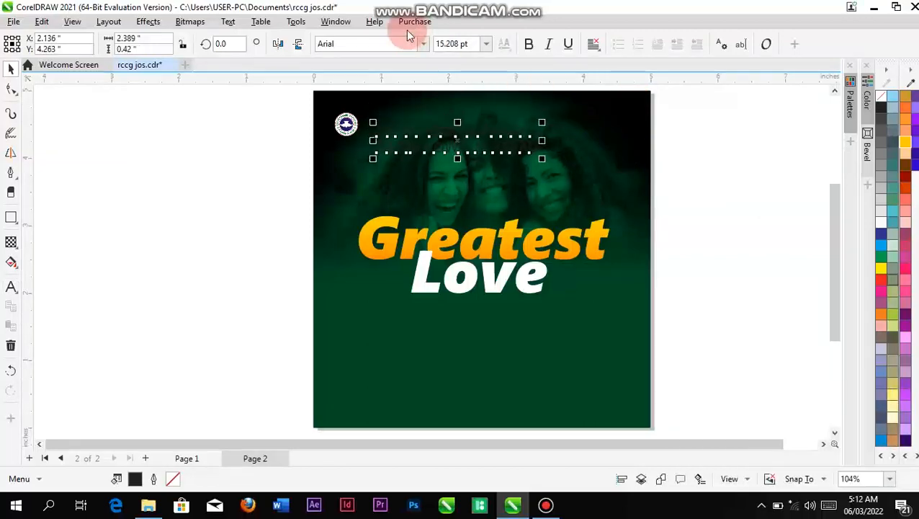
Set the two-line church text in Segoe UI Bold and fill it with white.
click(424, 44)
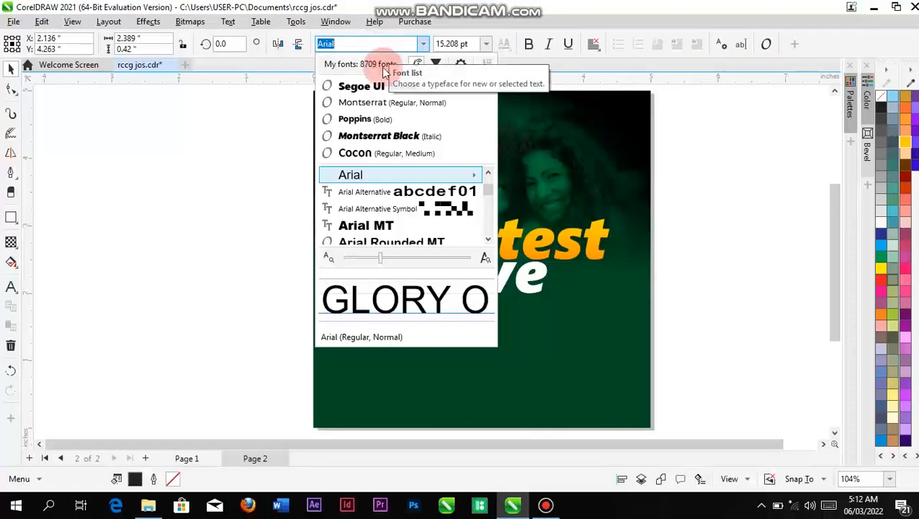
text(S)
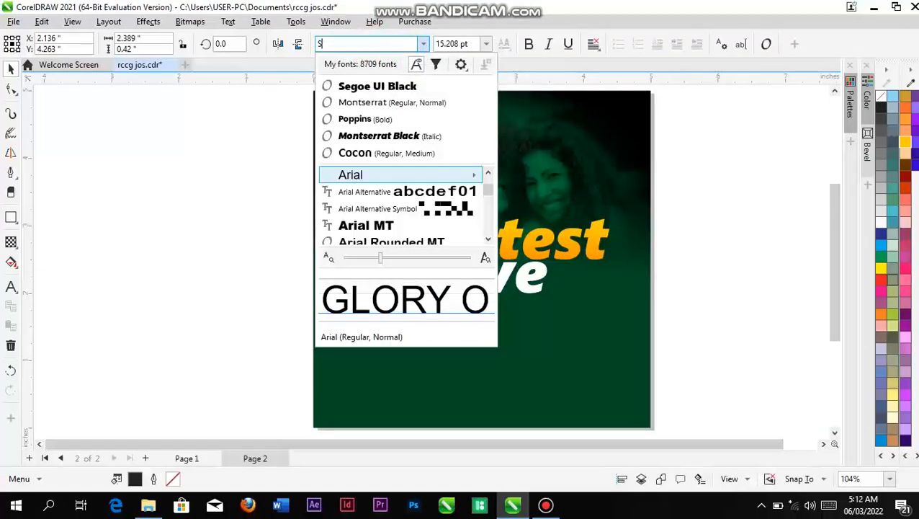
text(EGOE)
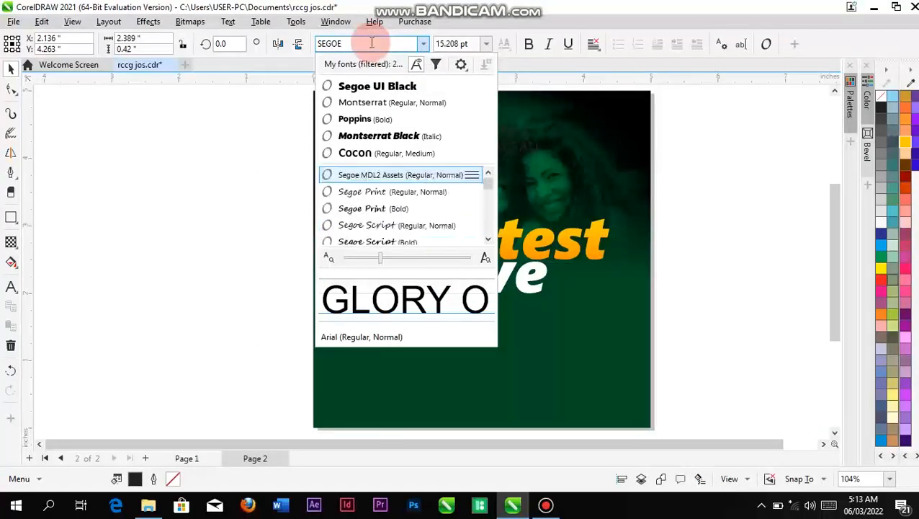
scroll(386, 216, down, 4)
scroll(392, 220, down, 3)
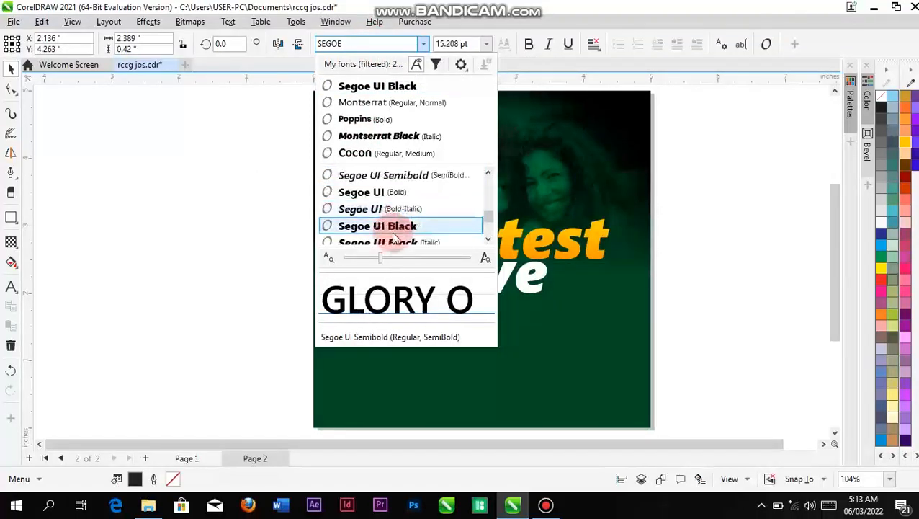
click(397, 198)
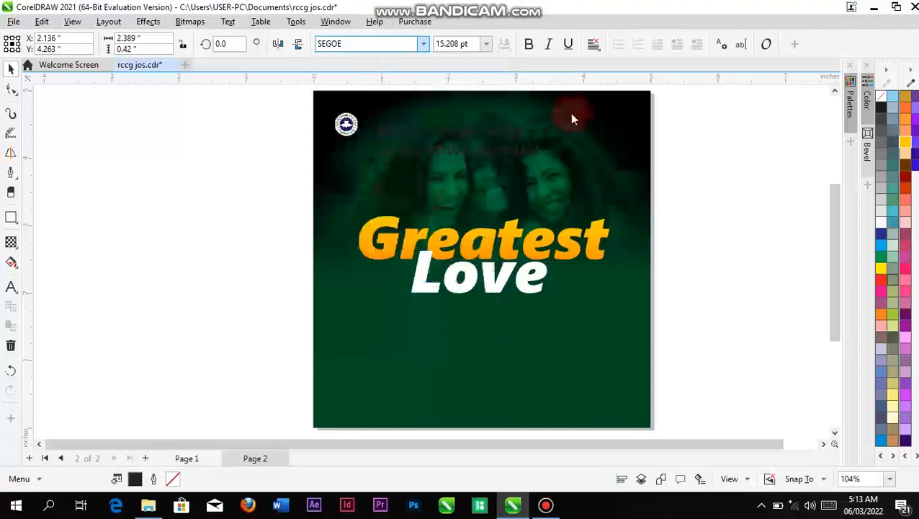
scroll(910, 163, up, 5)
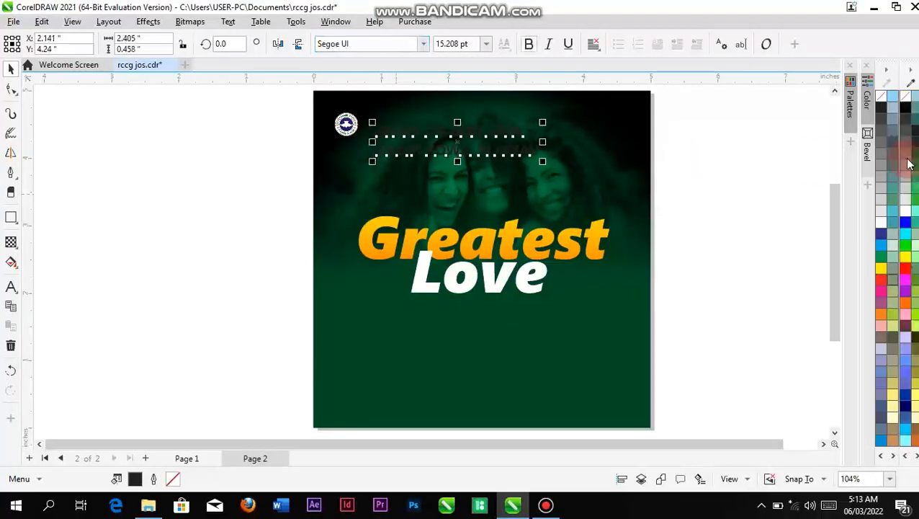
click(906, 218)
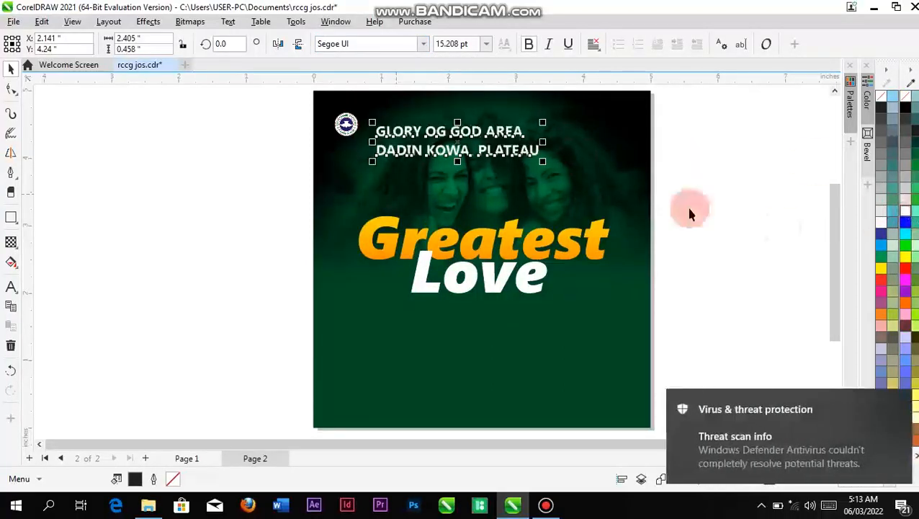
Correct "OG" to "OF" in the first line of the church text.
click(449, 128)
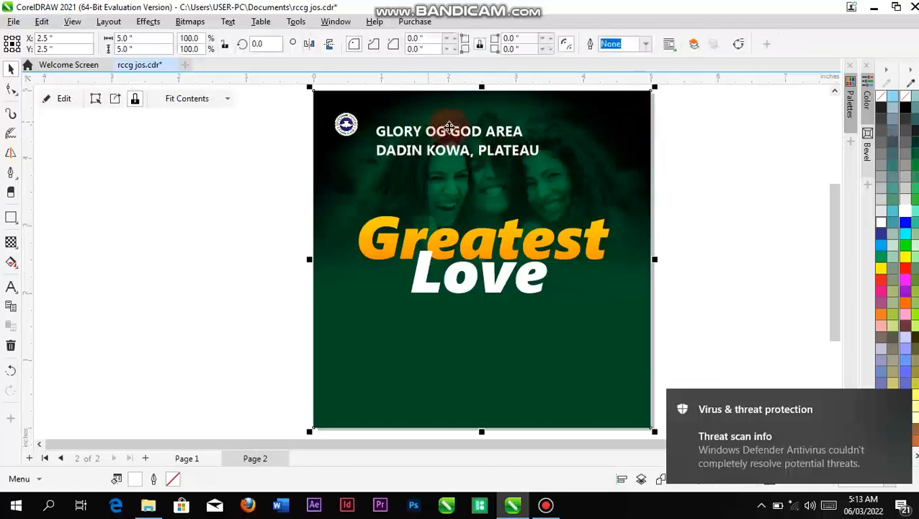
double_click(444, 133)
key(BackSpace)
text(F)
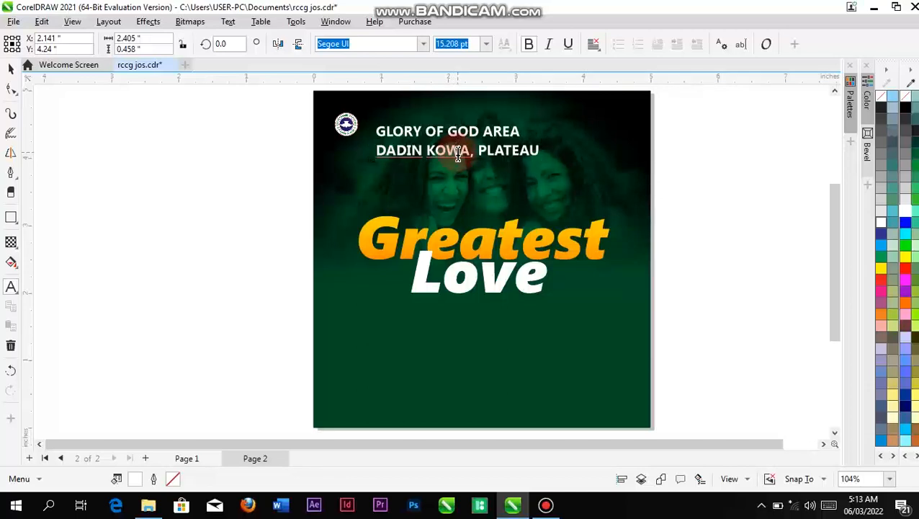
Change both lines of the church text to Title Case.
triple_click(458, 155)
key(shift+F3)
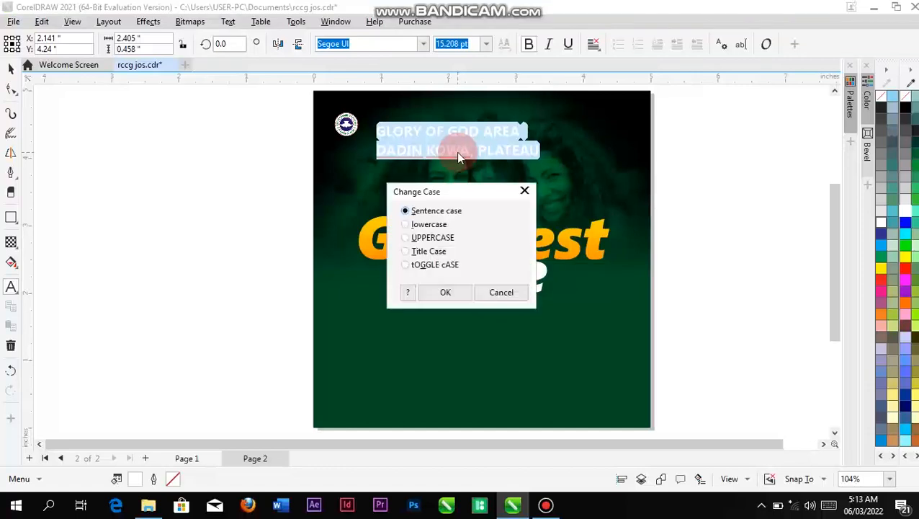
click(408, 255)
click(444, 291)
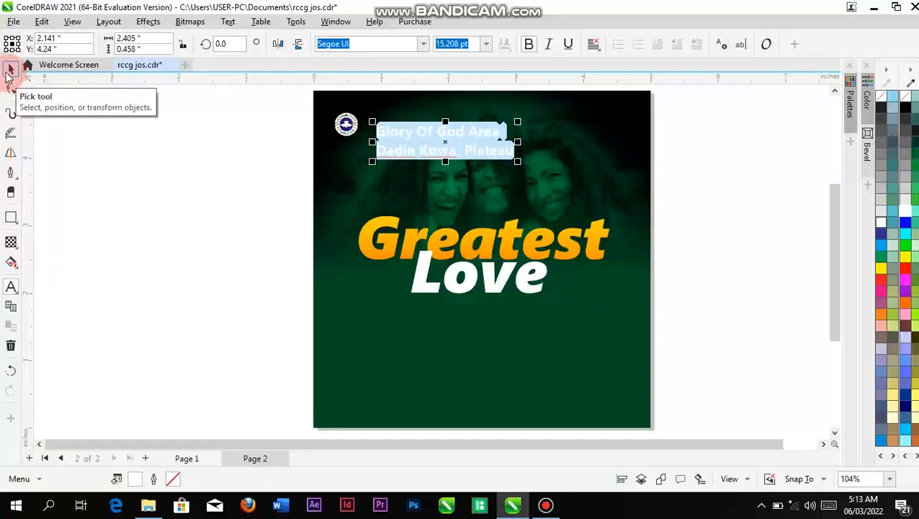
Remove the bold from the second line, "Dadin Kowa, Plateau", keeping "Glory Of God Area" bold.
click(517, 149)
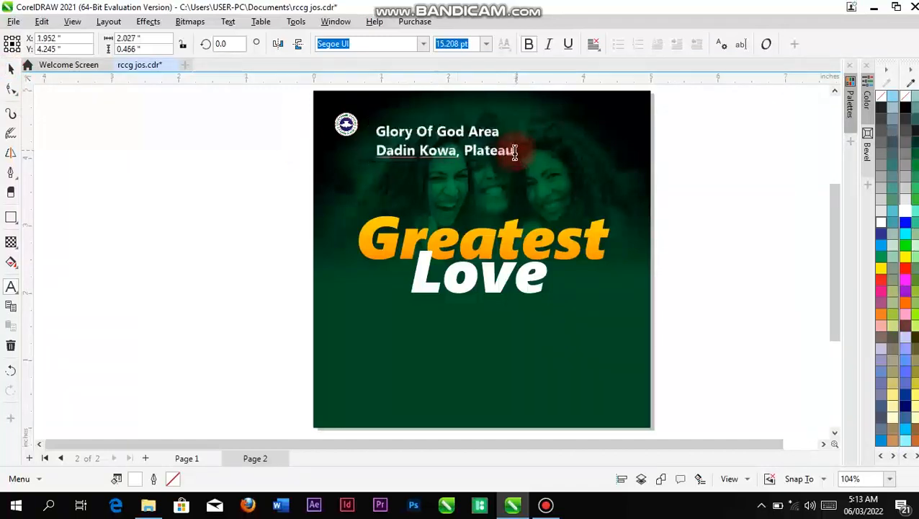
drag(513, 150, 370, 164)
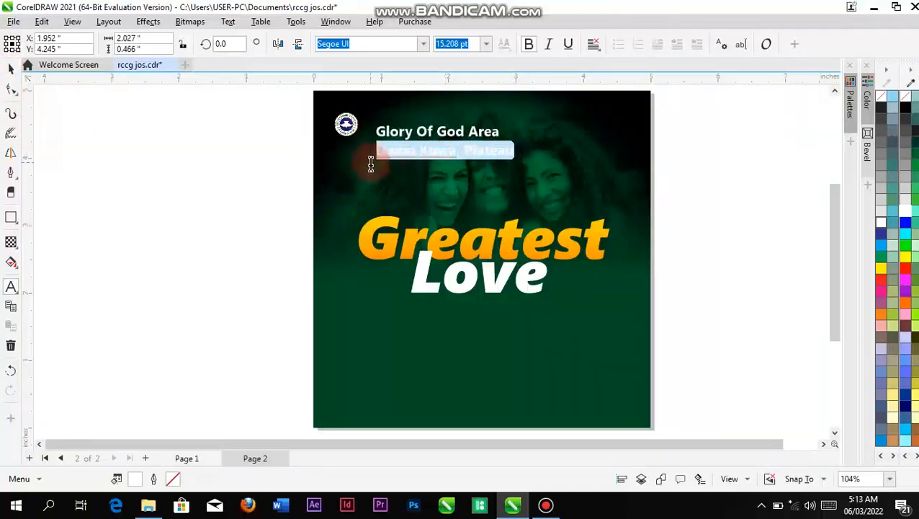
click(528, 44)
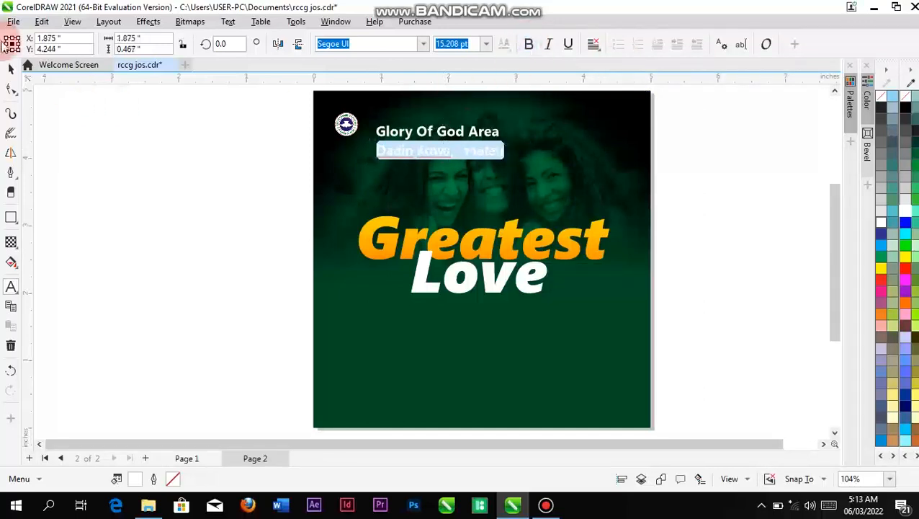
click(11, 68)
click(162, 153)
Set the font size of the two-line church text to 8 pt.
click(409, 167)
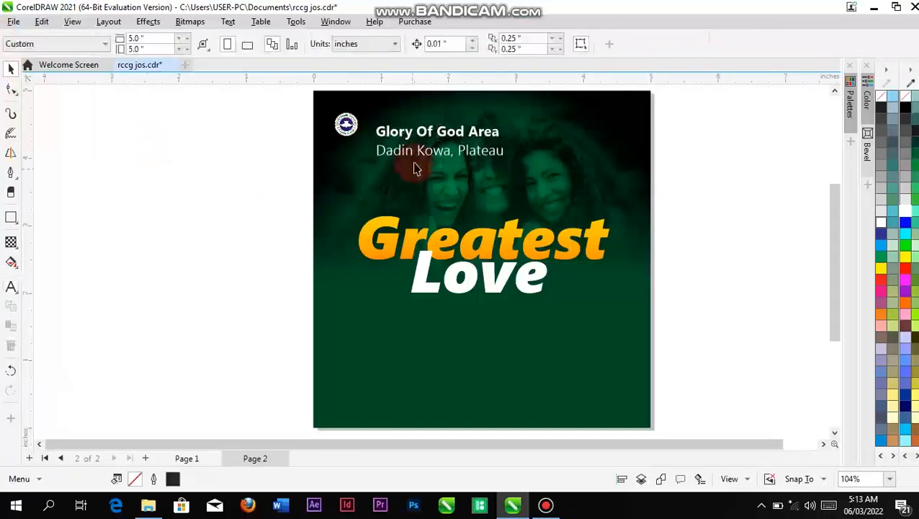
click(420, 160)
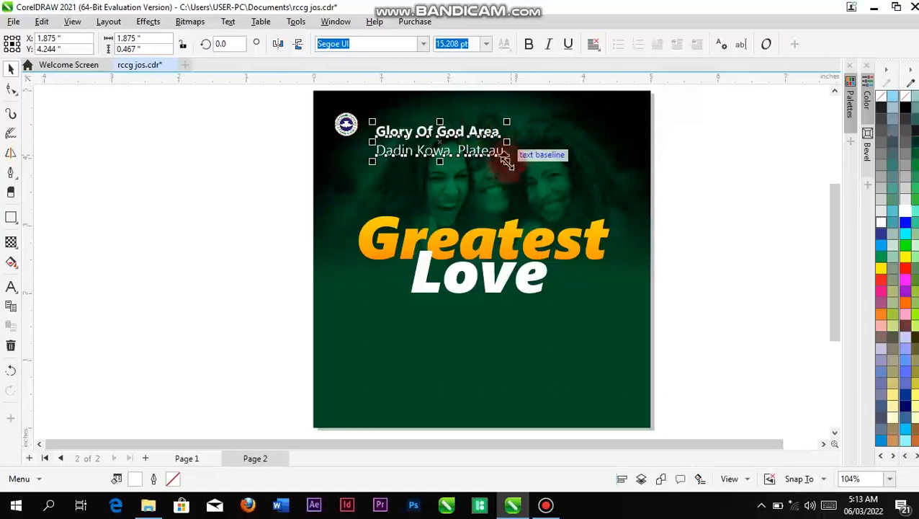
click(469, 44)
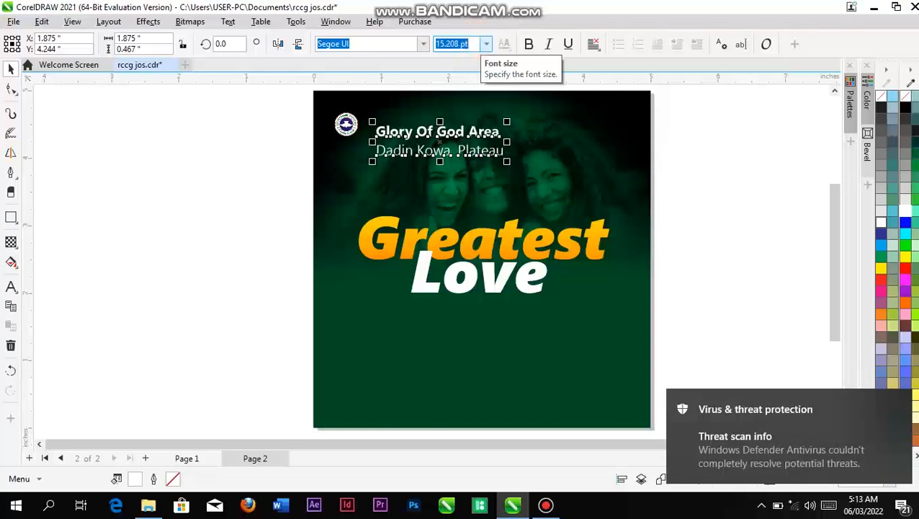
key(Return)
click(475, 43)
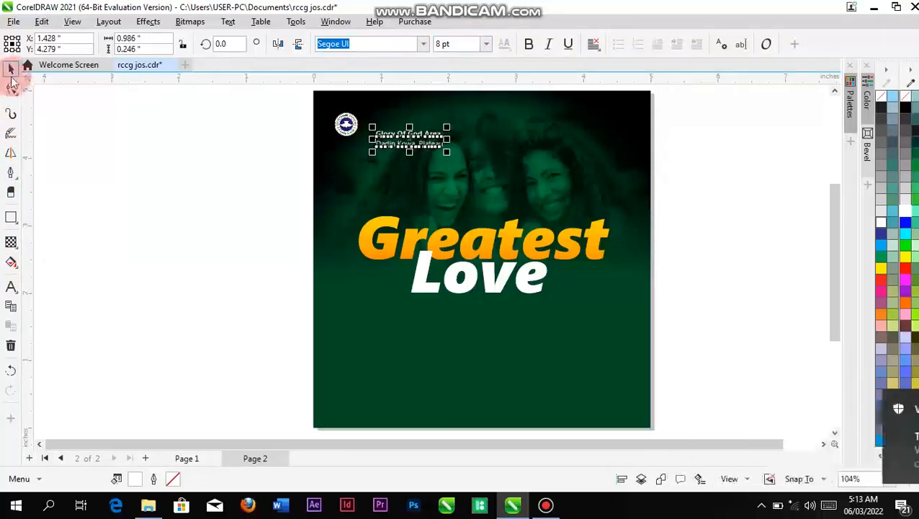
click(208, 181)
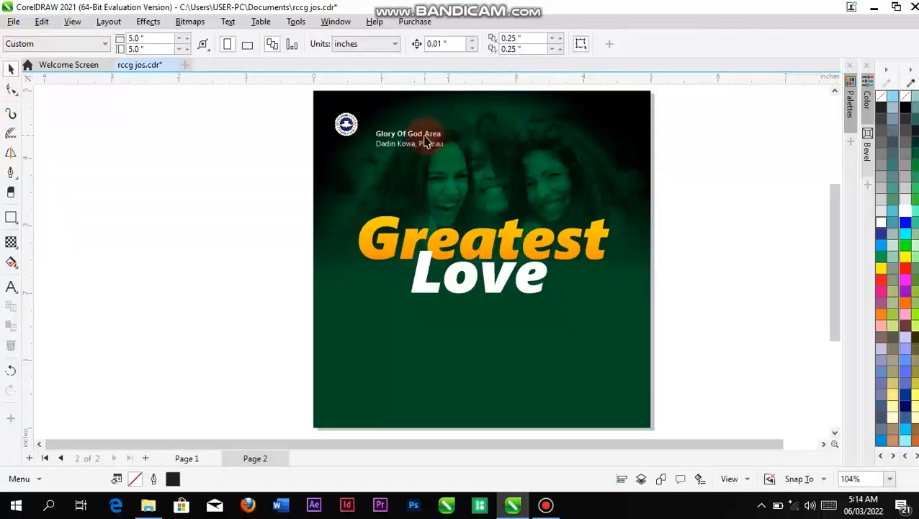
Move the two-line church text up and closer to the church logo at the flyer's upper left.
click(418, 133)
drag(418, 133, 397, 123)
scroll(397, 127, up, 2)
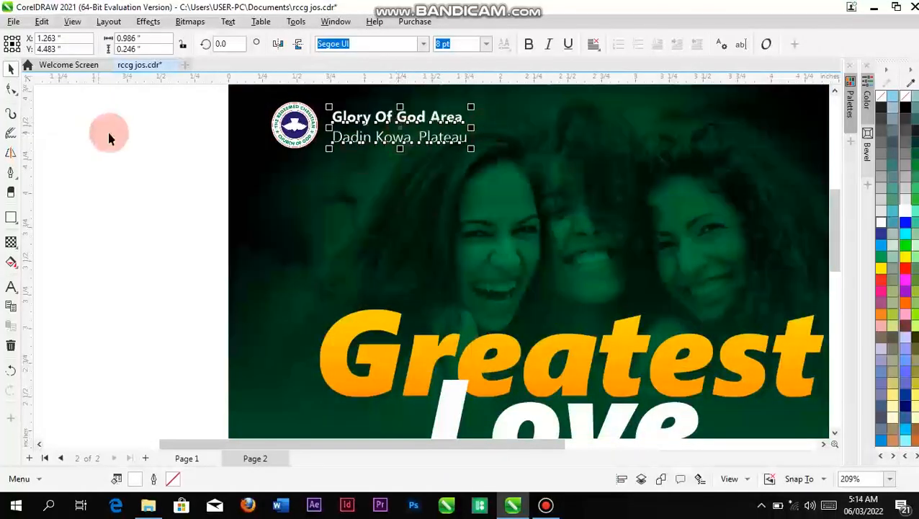
Tighten the line spacing between "Glory Of God Area" and "Dadin Kowa, Plateau" with the Shape tool.
click(11, 89)
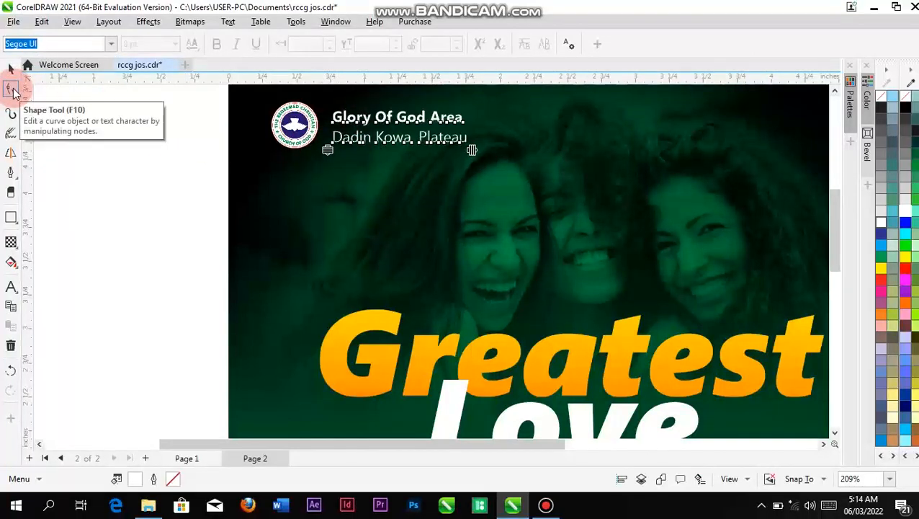
click(330, 150)
drag(328, 149, 329, 141)
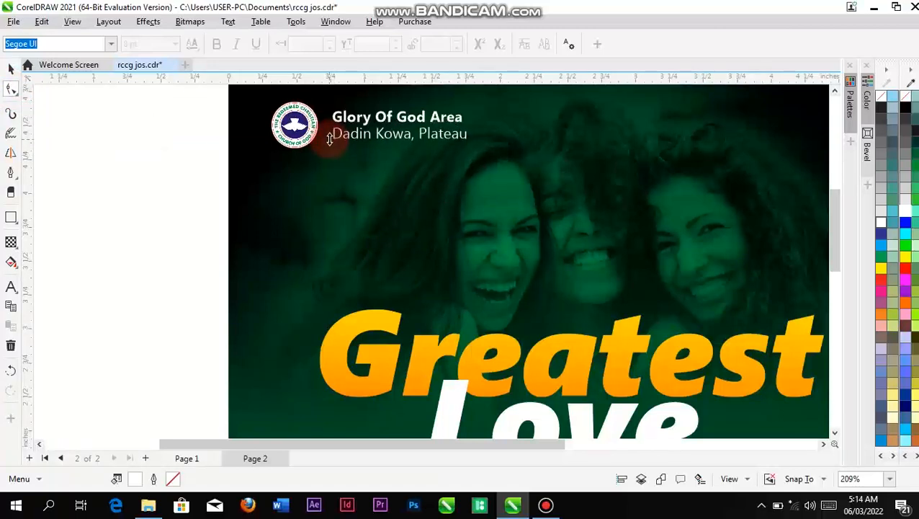
Shift the church text slightly so it sits close beside the logo and level with its middle.
click(11, 70)
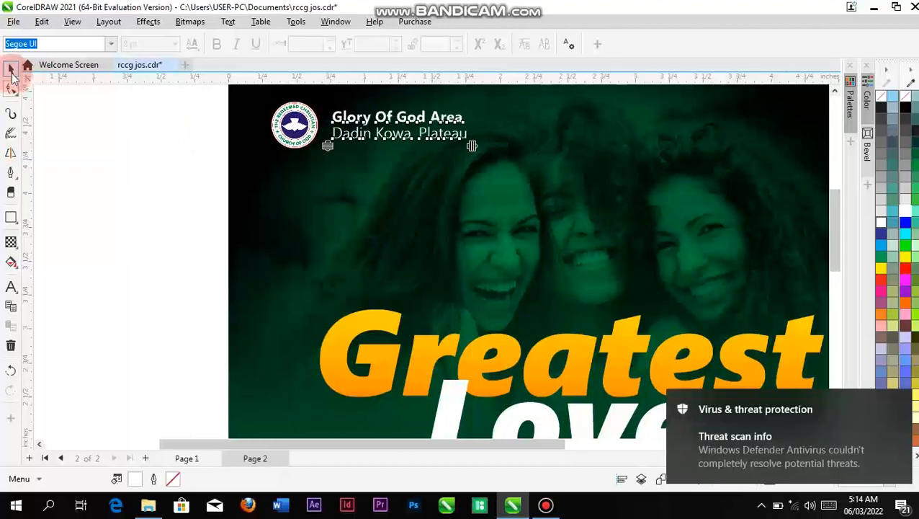
drag(401, 126, 394, 130)
scroll(385, 142, down, 2)
click(235, 189)
scroll(427, 181, down, 1)
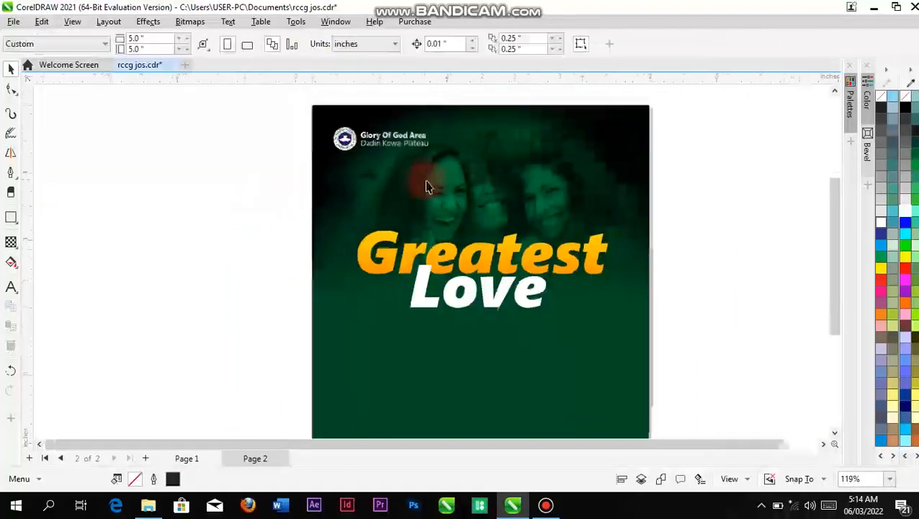
scroll(423, 192, down, 1)
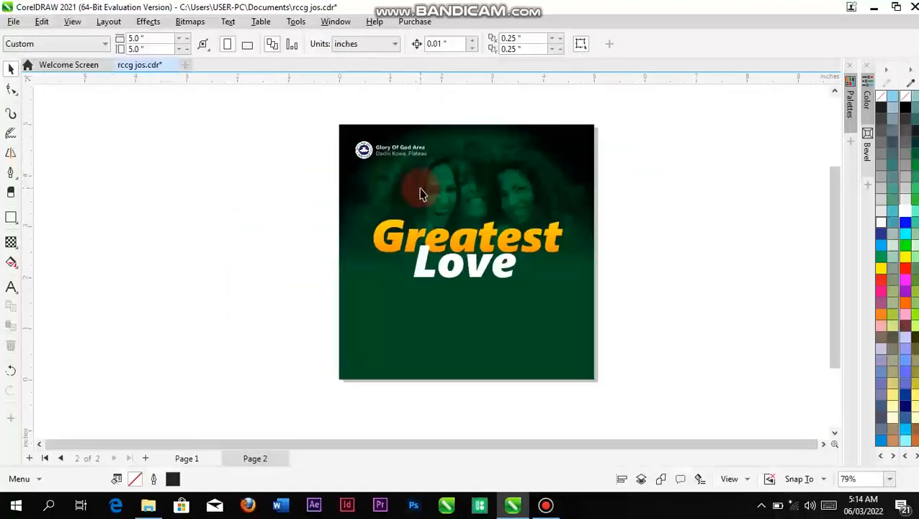
scroll(422, 193, down, 1)
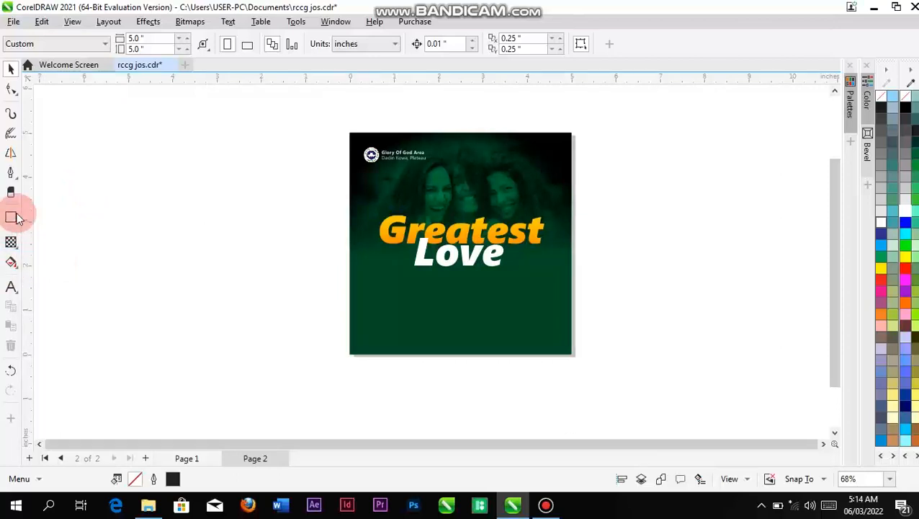
Draw a straight horizontal line about 3.56 inches long below "Love", raise it slightly and center it horizontally on the page.
click(16, 182)
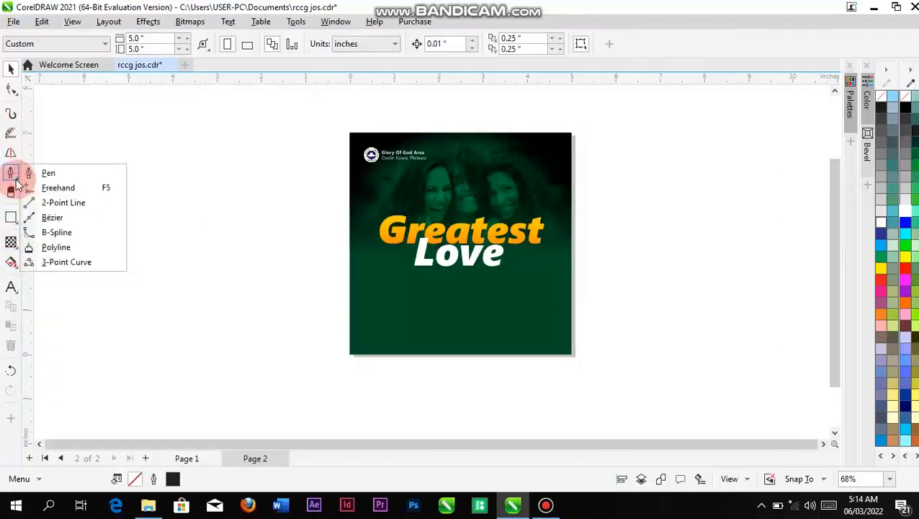
click(59, 187)
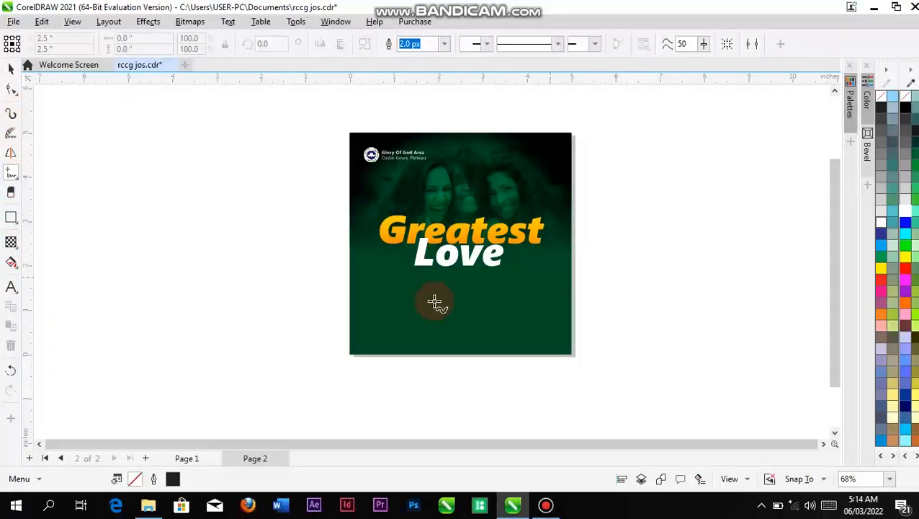
scroll(434, 301, up, 3)
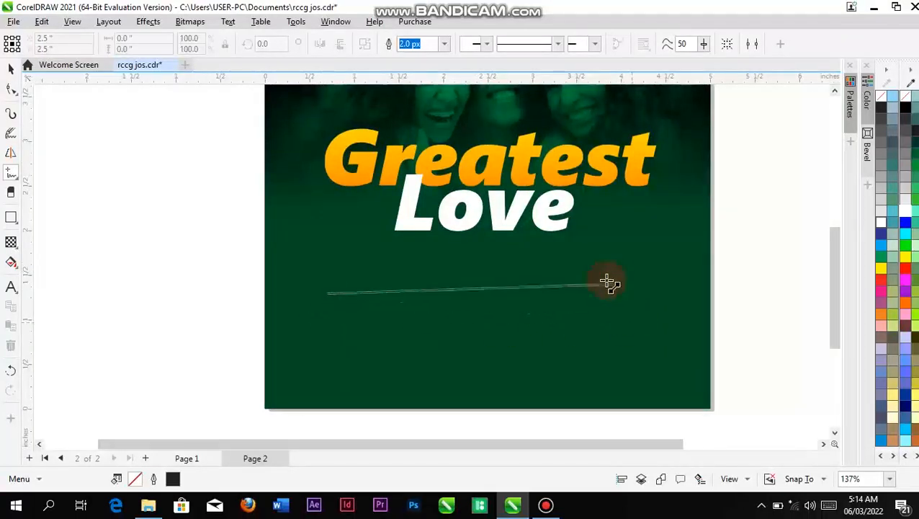
click(646, 294)
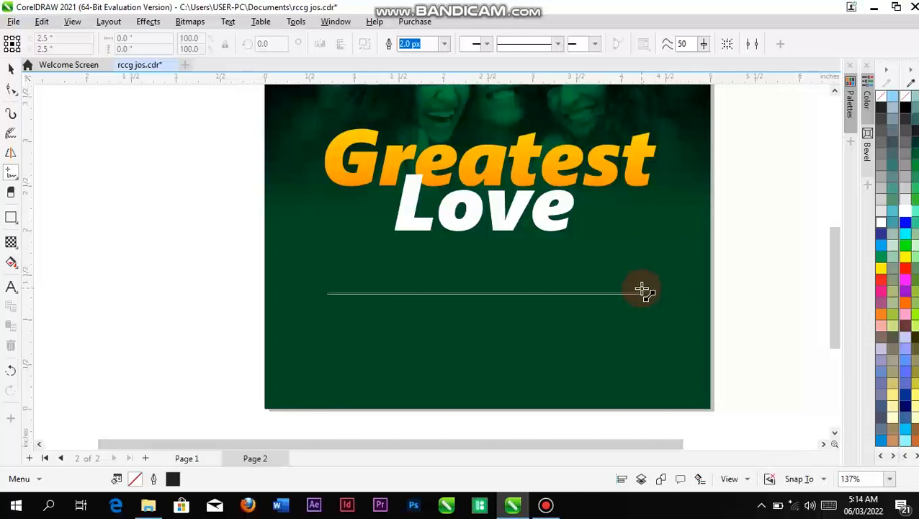
click(645, 290)
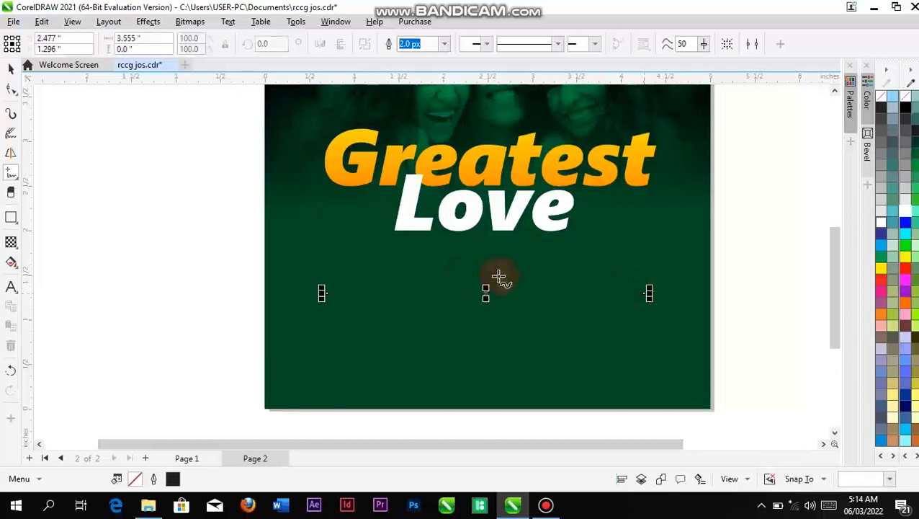
drag(489, 294, 487, 281)
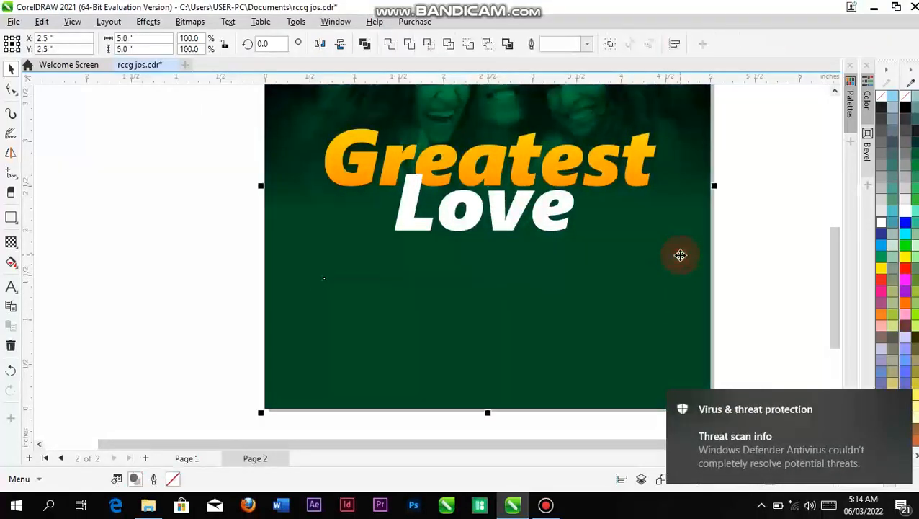
click(760, 239)
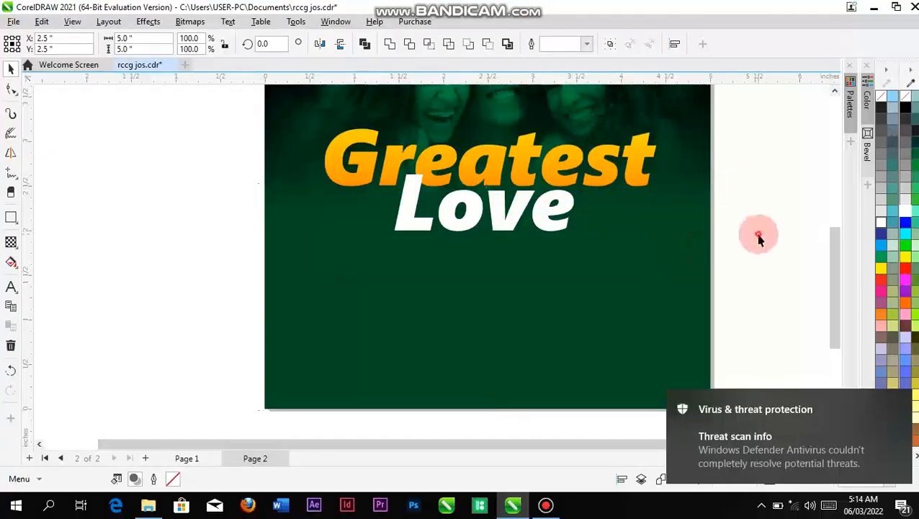
Give the horizontal line below "Love" a 3.0 px white outline.
click(575, 280)
click(435, 44)
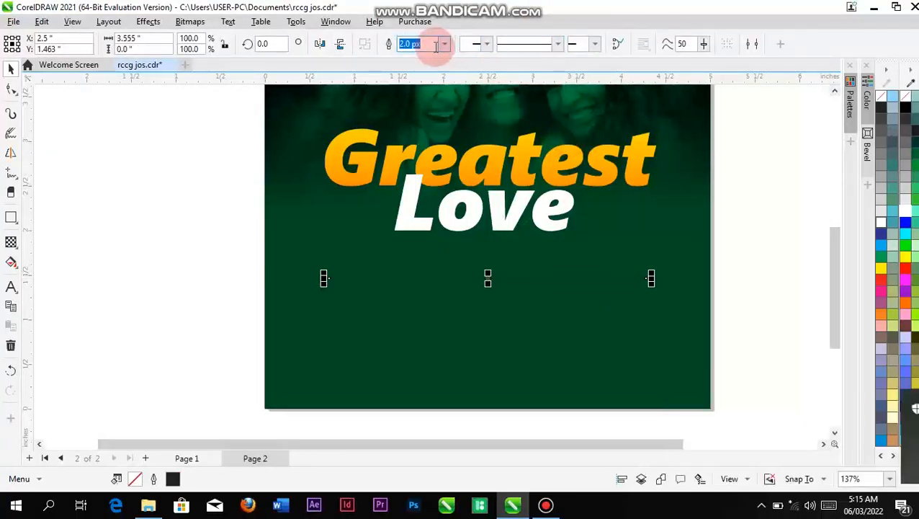
click(445, 44)
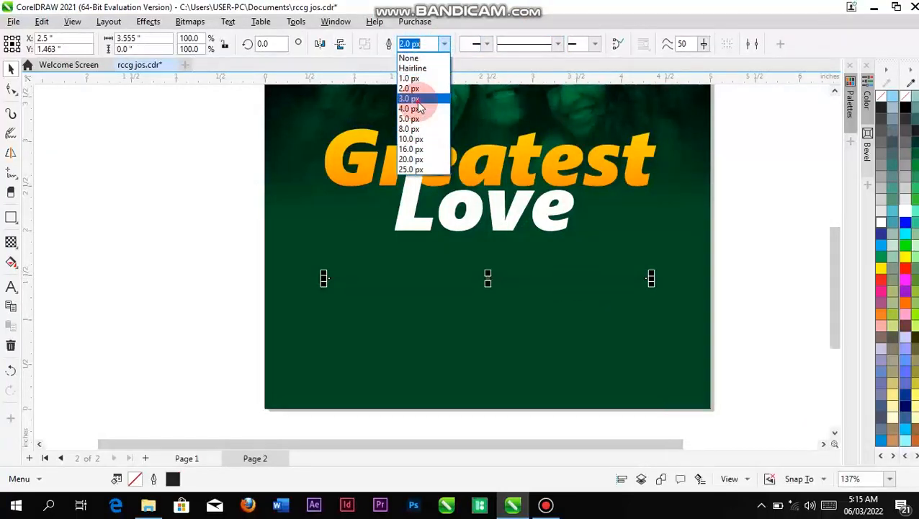
click(418, 103)
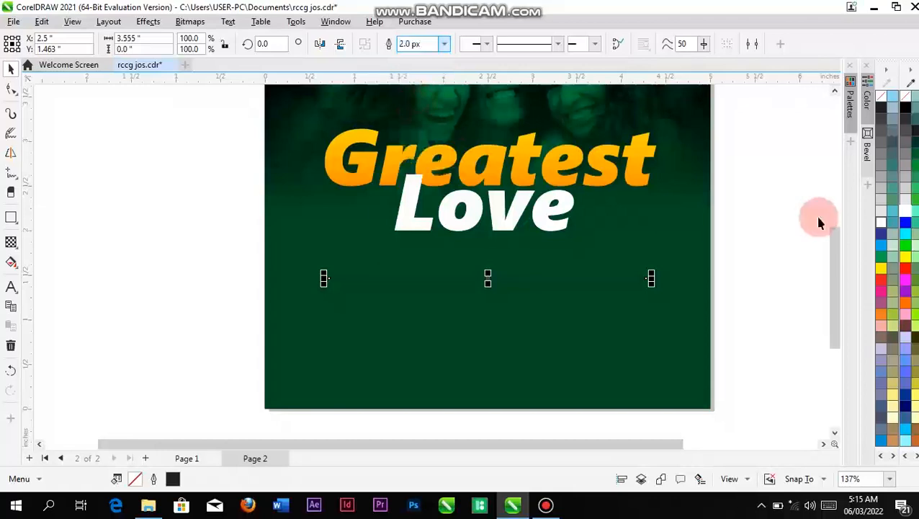
right_click(905, 209)
click(793, 245)
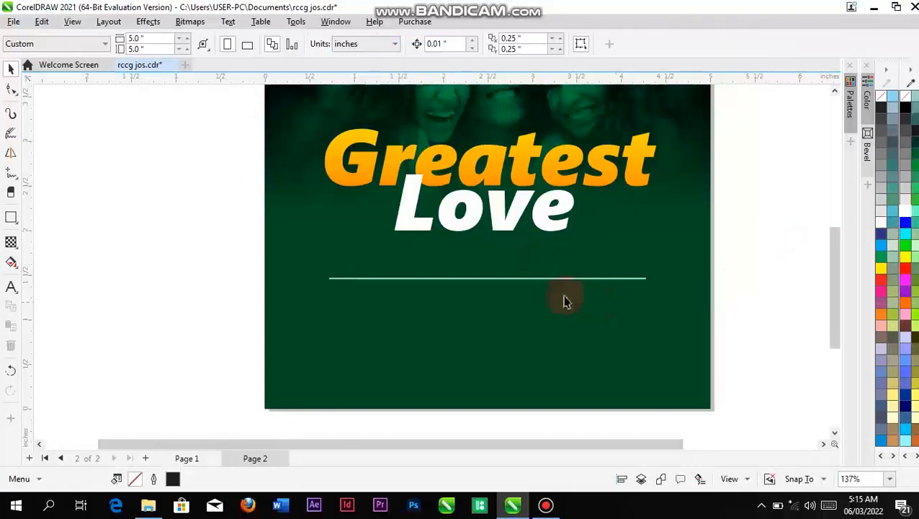
Duplicate the white line straight down, placing the copy about 0.63 inches below the original.
scroll(550, 270, down, 3)
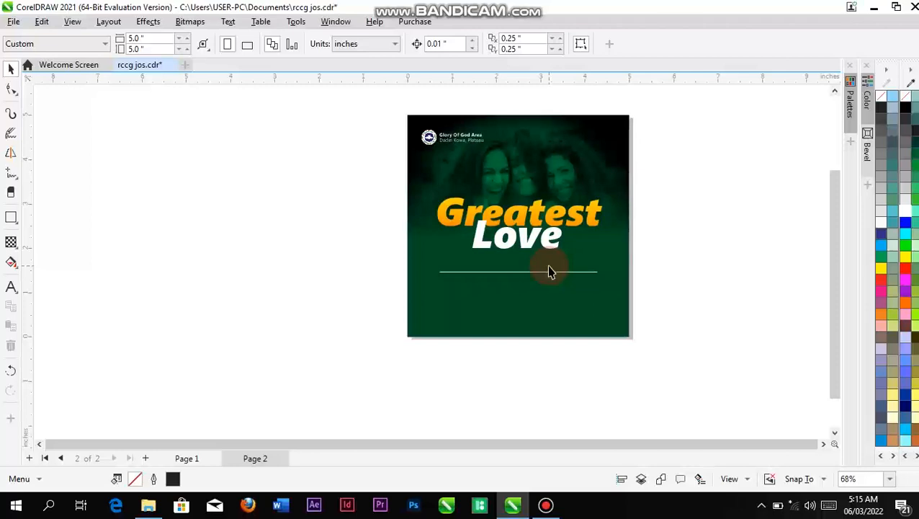
scroll(534, 278, up, 5)
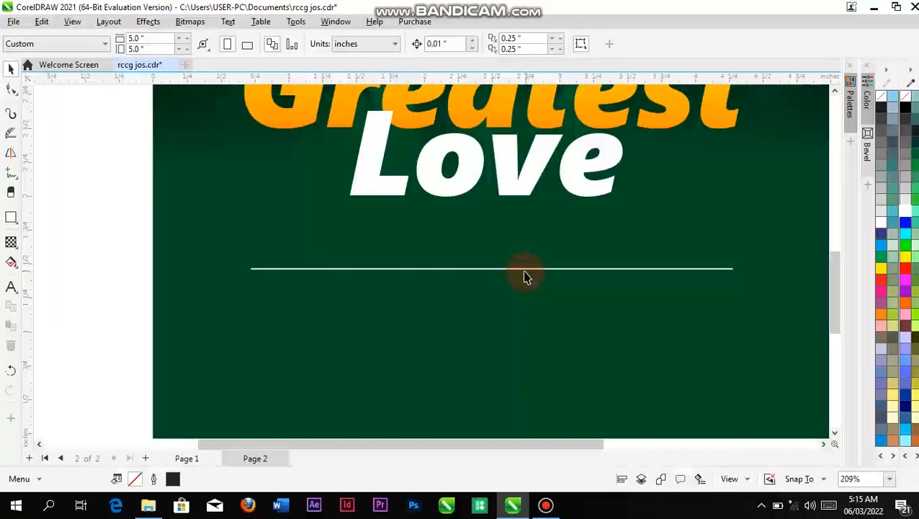
drag(524, 272, 516, 348)
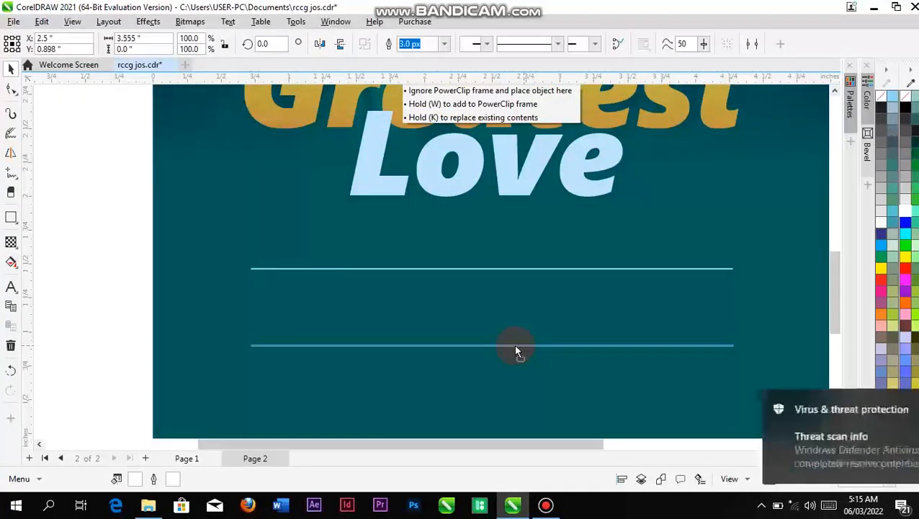
mouse_move(516, 348)
mouse_down()
mouse_move(514, 302)
mouse_move(508, 347)
mouse_move(507, 301)
mouse_move(505, 355)
mouse_up()
click(144, 203)
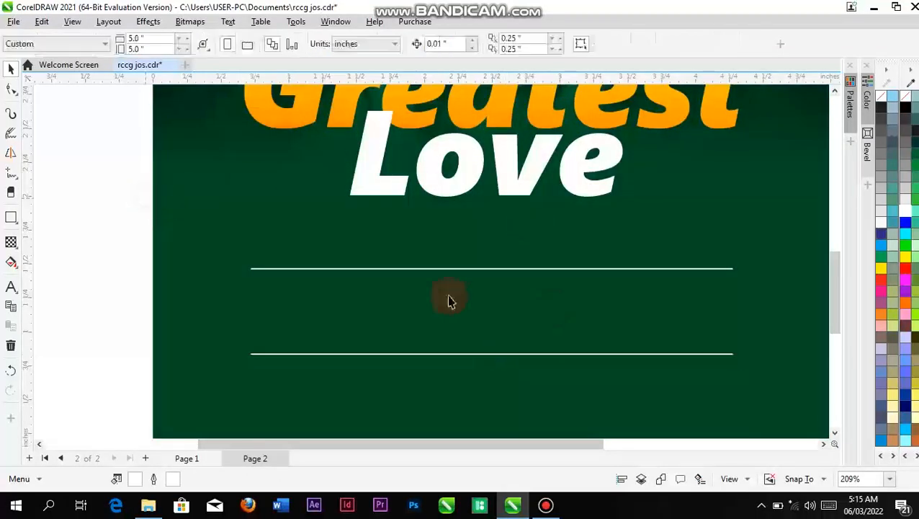
scroll(607, 380, down, 3)
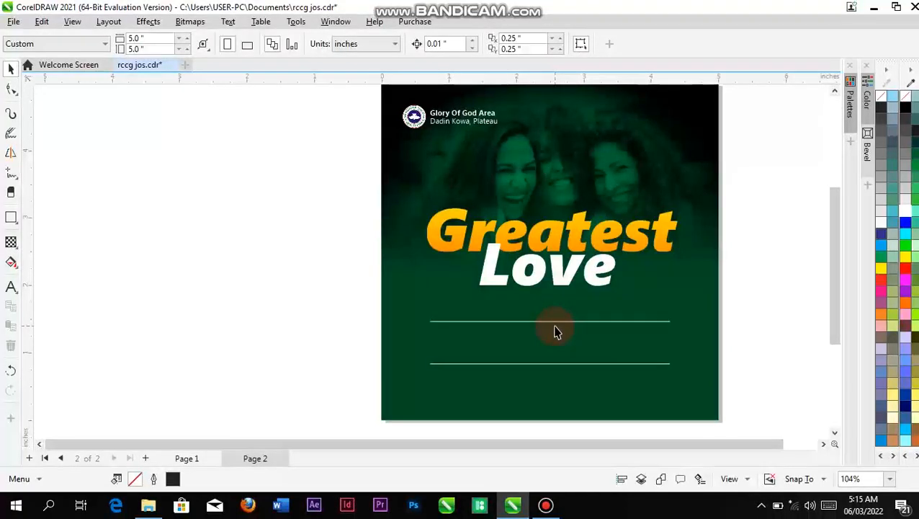
Set the outline width of both white lines to 4.0 px.
drag(335, 308, 763, 383)
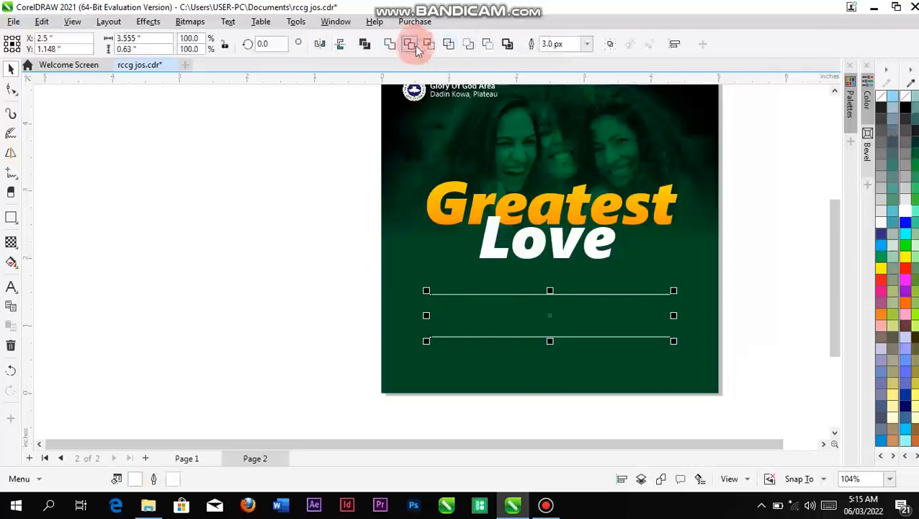
click(588, 45)
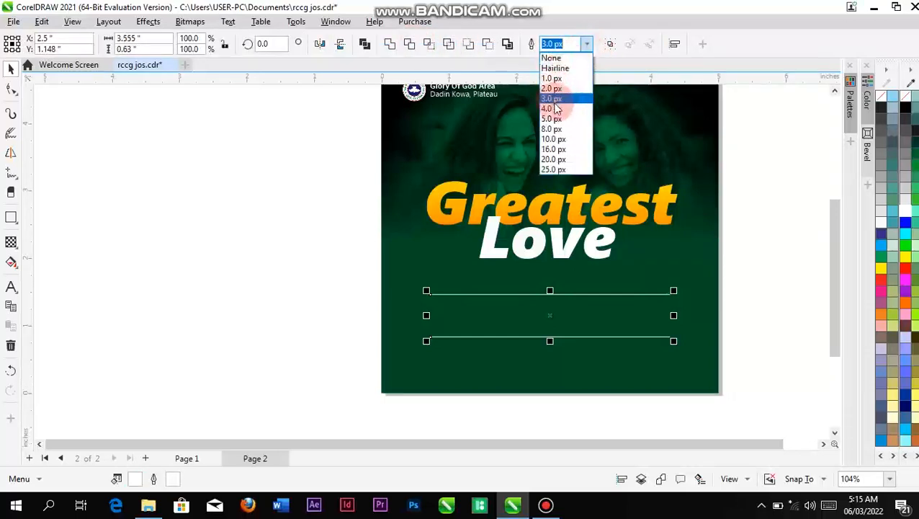
click(558, 108)
click(549, 306)
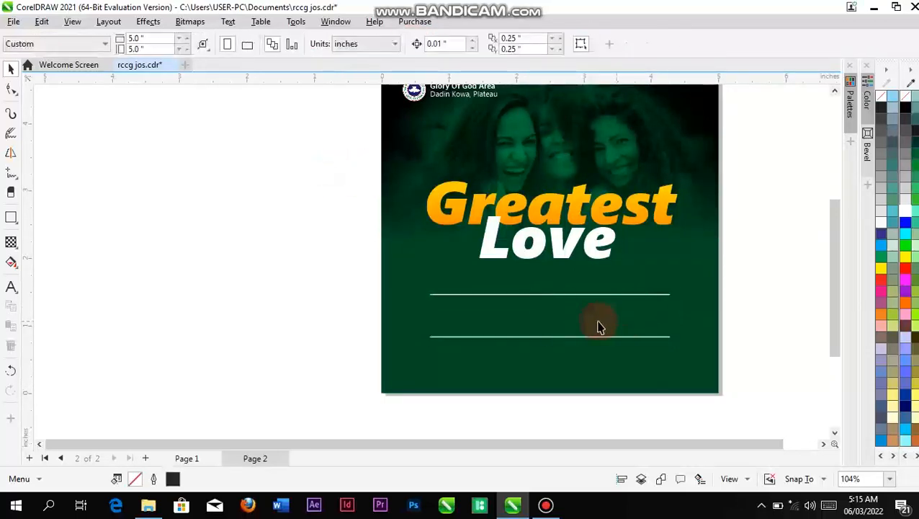
Add the text "Date" just above the start of the upper white line.
click(12, 287)
click(441, 284)
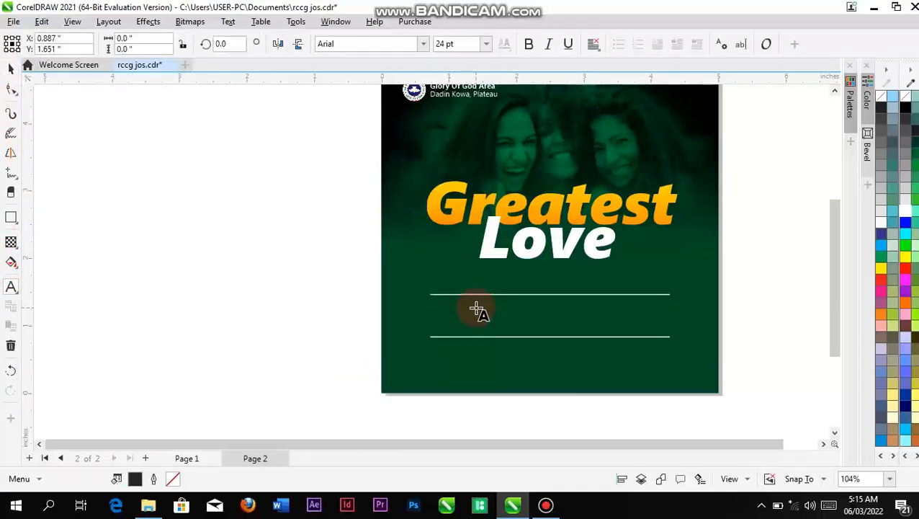
text(DA)
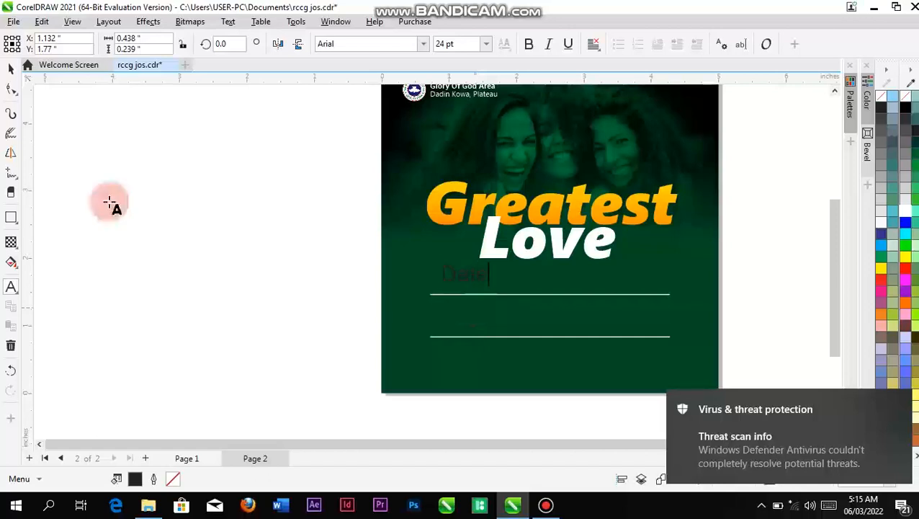
click(10, 69)
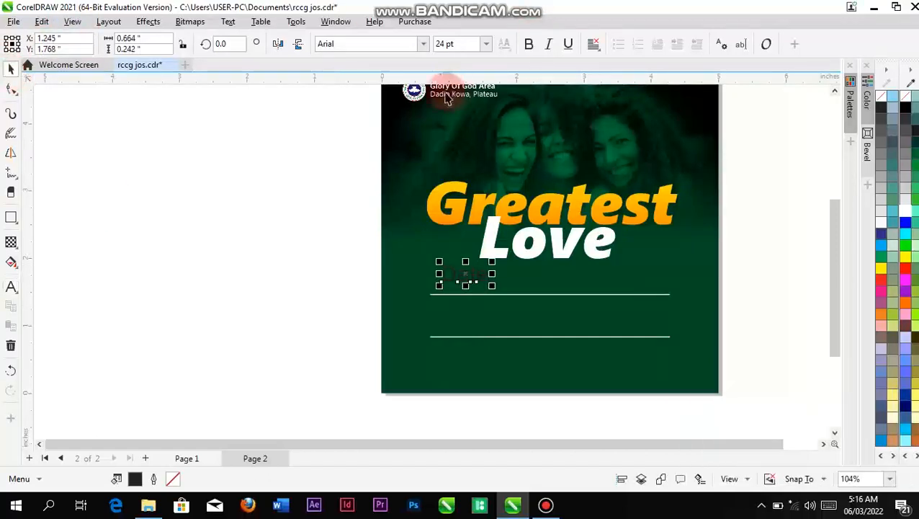
Change the font of "Date" to Segoe UI without bold.
click(423, 43)
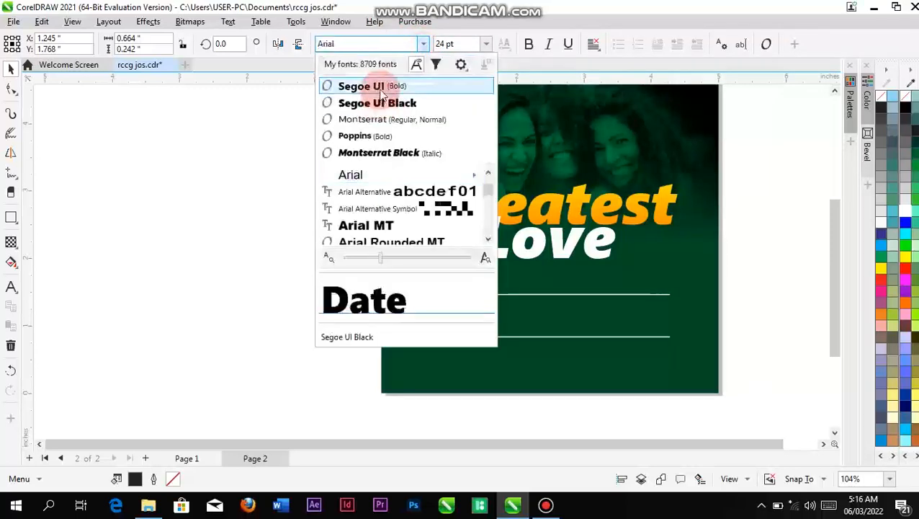
click(384, 101)
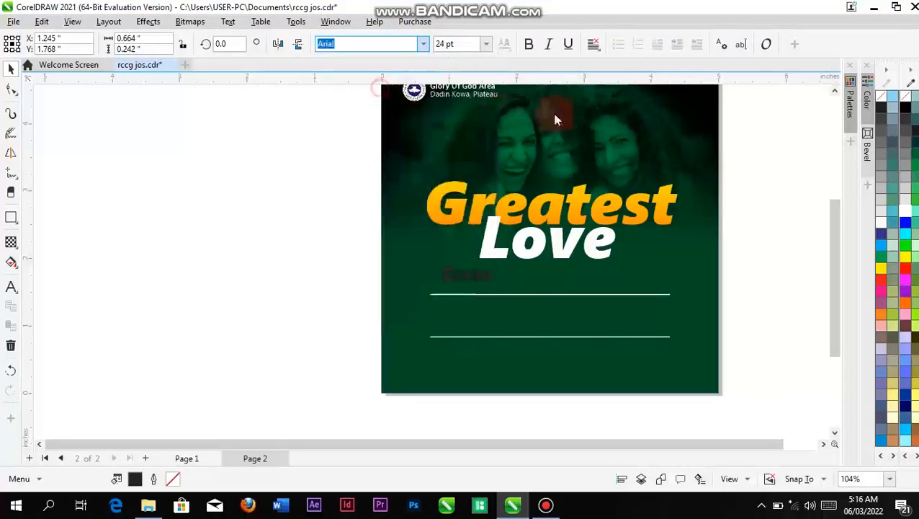
click(529, 45)
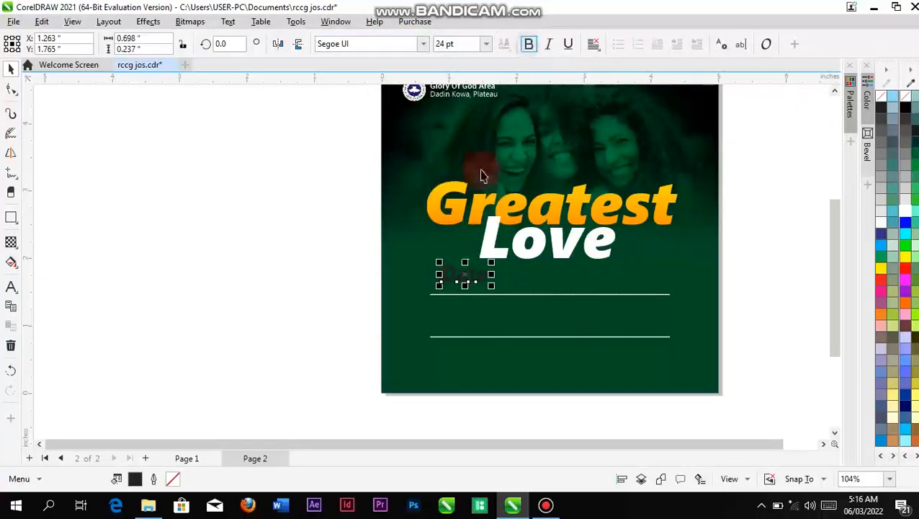
Set the font size of "Date" to 10 pt and keep the text selected.
click(459, 44)
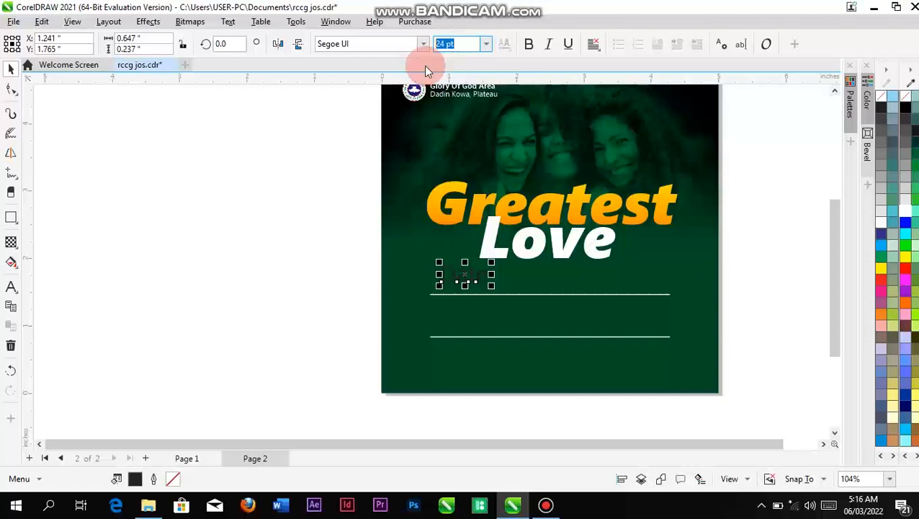
text(10)
key(Return)
click(298, 170)
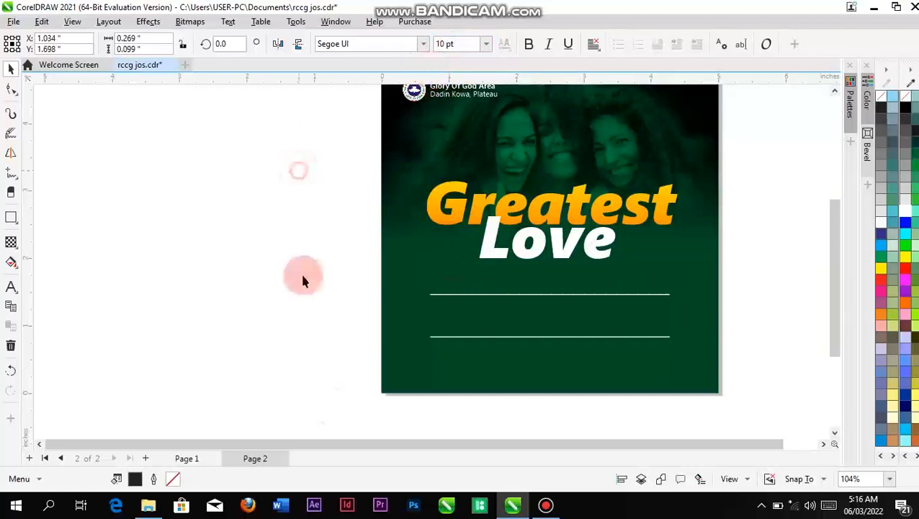
click(454, 284)
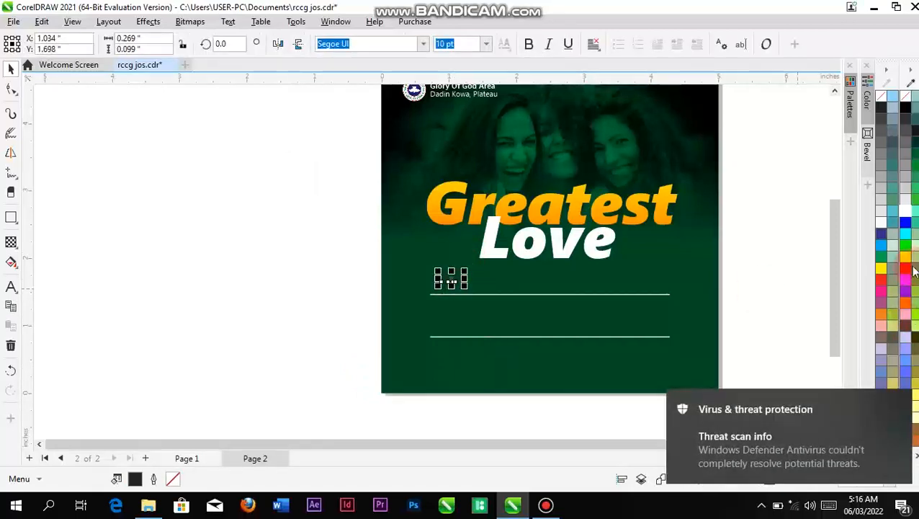
Fill the "Date" text with golden yellow from the colour palette and deselect it.
click(905, 142)
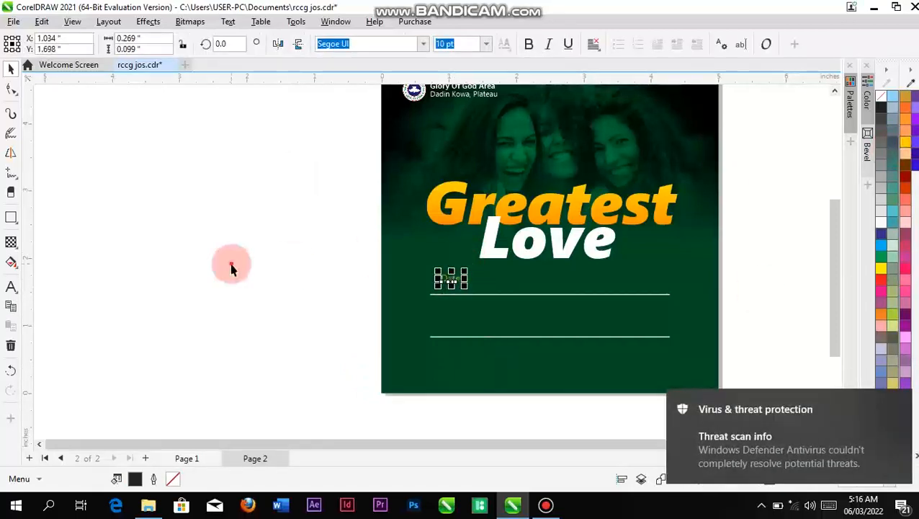
click(231, 266)
scroll(467, 280, up, 1)
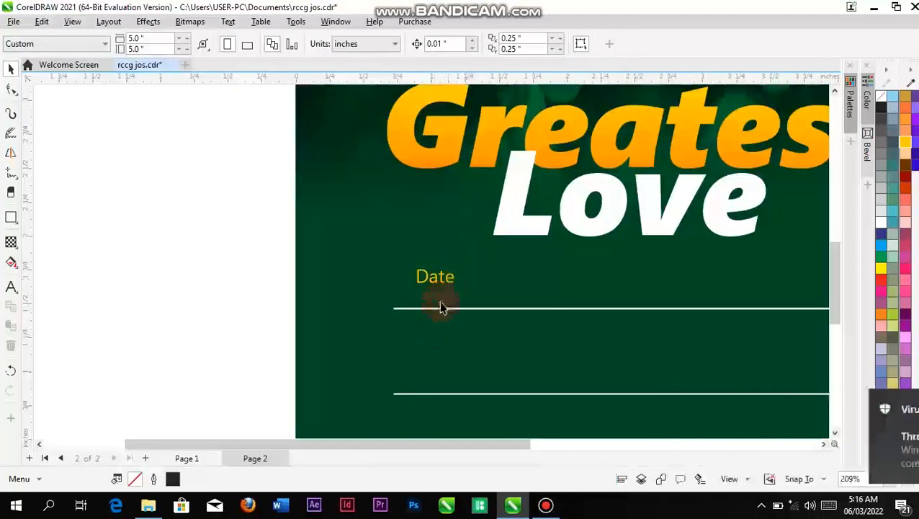
Copy the "Date" label below the upper white line and replace its text with "25th February 2022" on three lines.
scroll(441, 332, down, 1)
drag(444, 299, 435, 342)
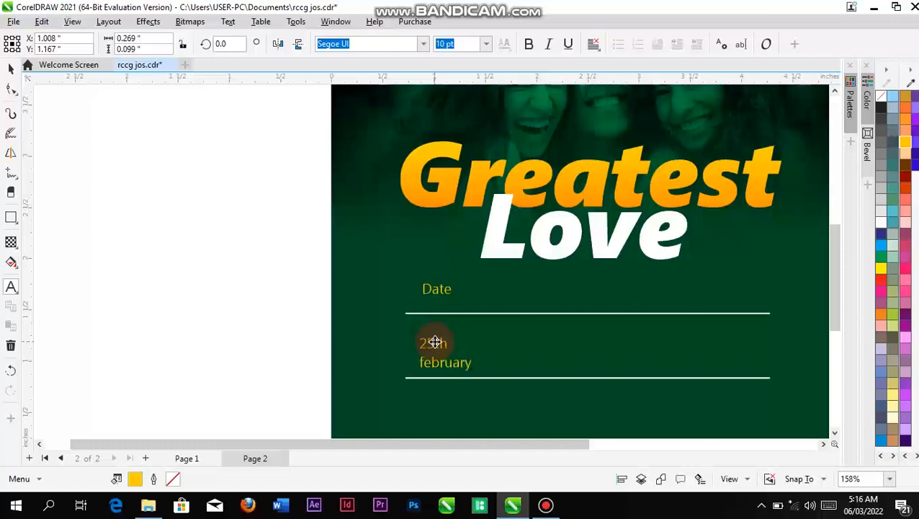
text(2022)
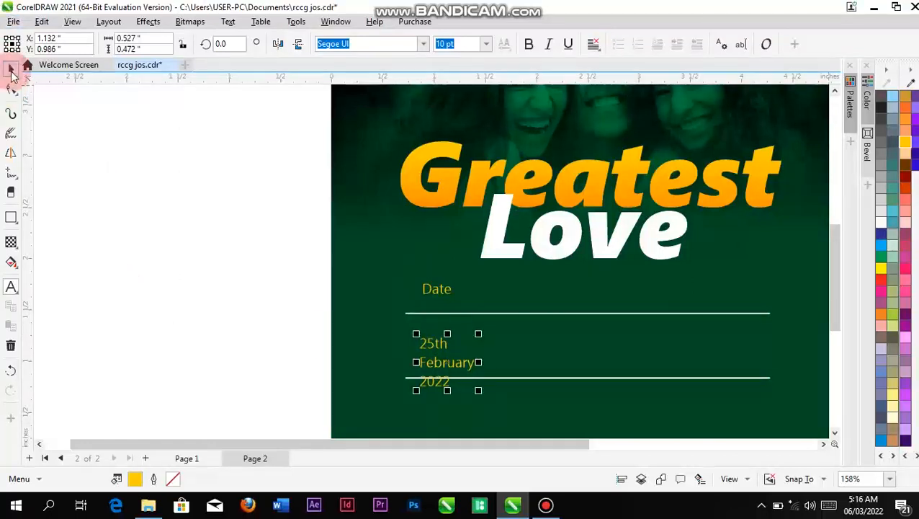
click(10, 70)
Make the three-line date text white and bold, and move it up between the two white lines.
scroll(910, 196, up, 3)
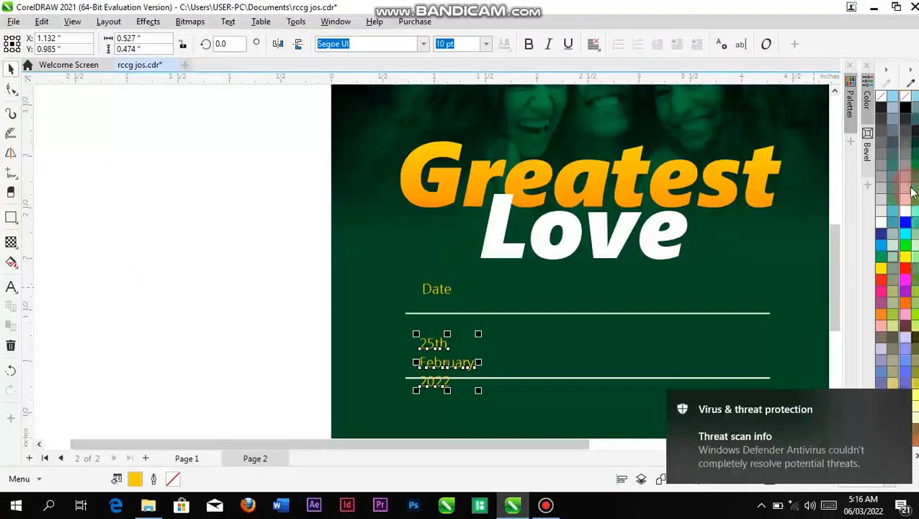
click(906, 211)
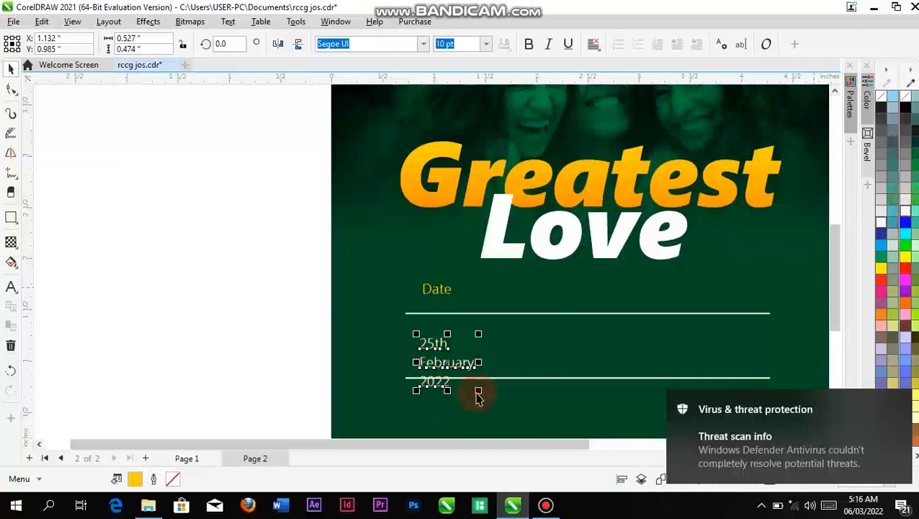
drag(449, 363, 453, 348)
click(529, 44)
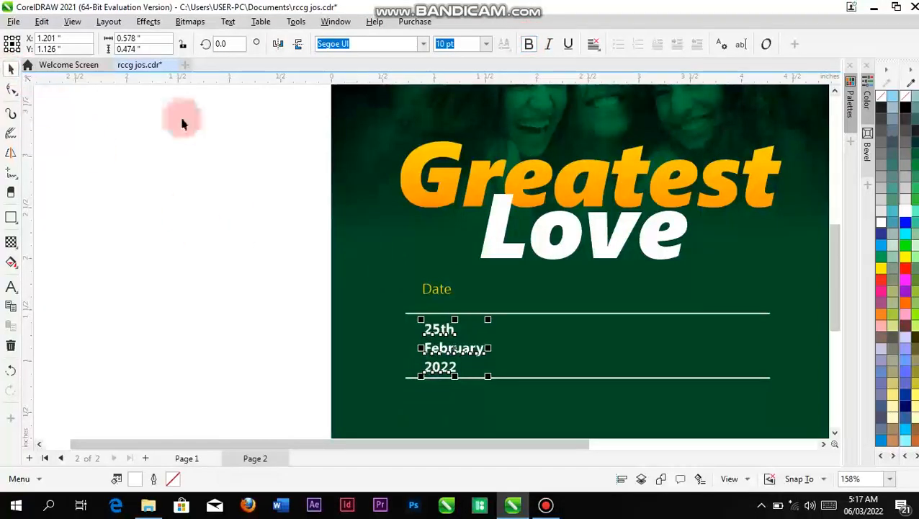
Set the date text's font size to 11 pt and reposition the block between the two lines.
click(476, 44)
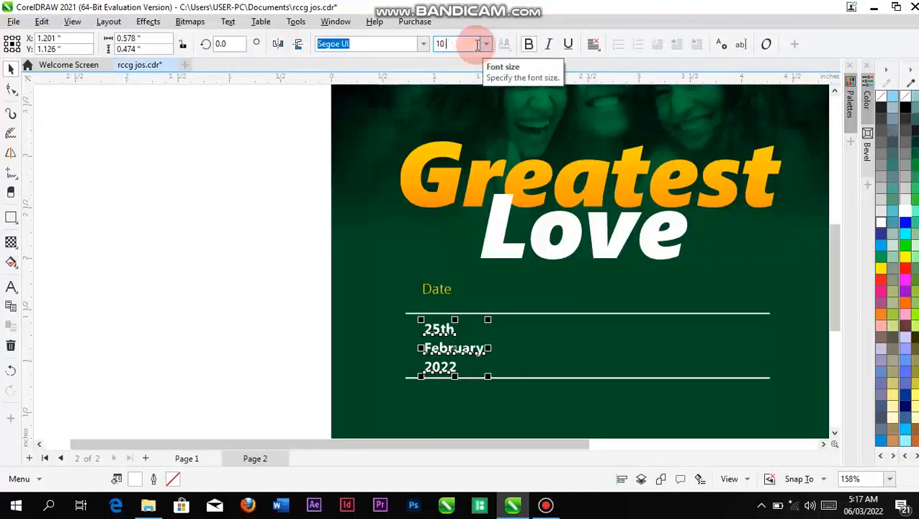
text(11)
key(Return)
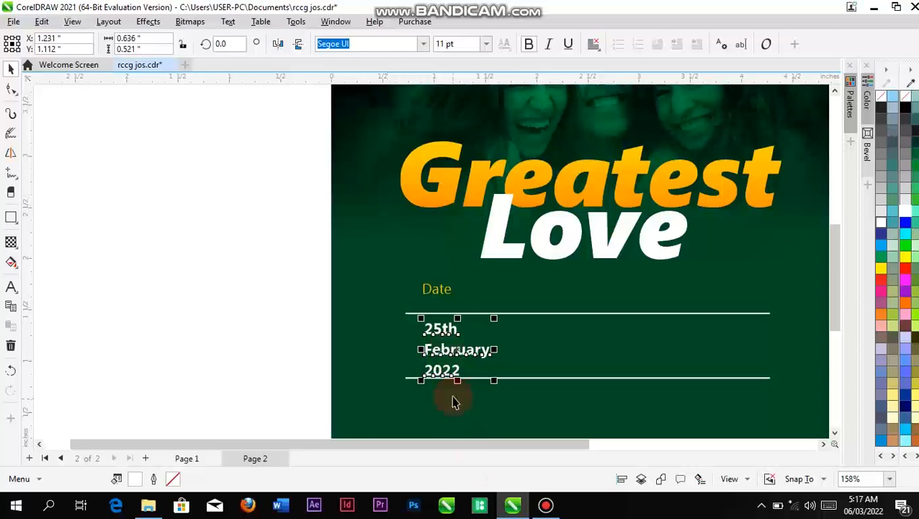
scroll(452, 400, up, 2)
drag(452, 328, 442, 322)
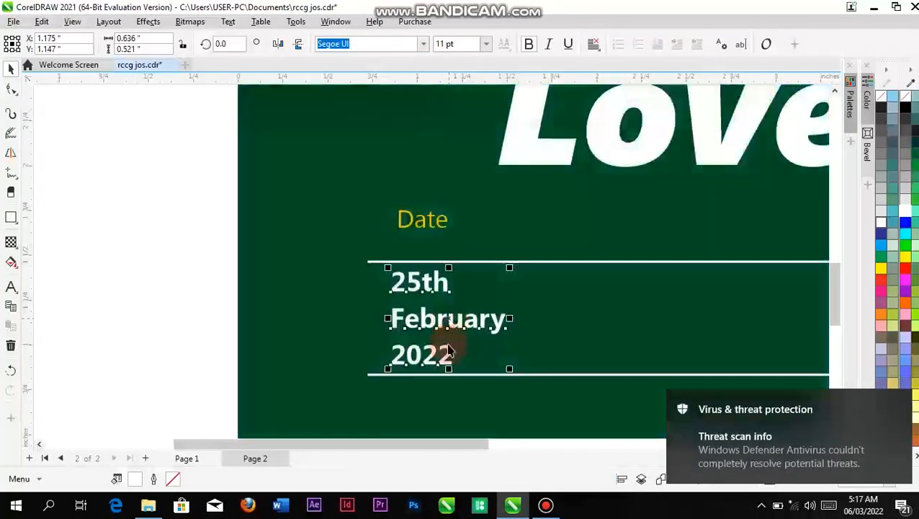
Remove the bold style from "2022" only in the date text.
double_click(448, 351)
drag(452, 355, 388, 361)
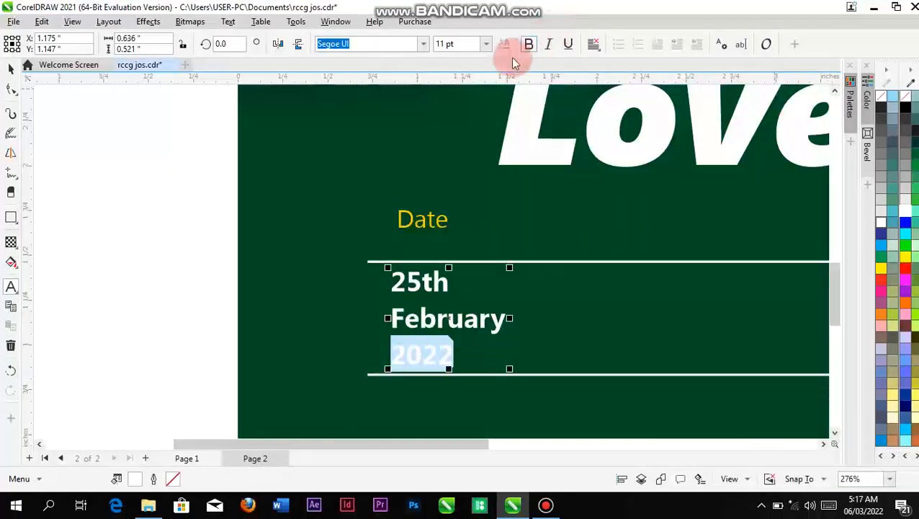
click(530, 44)
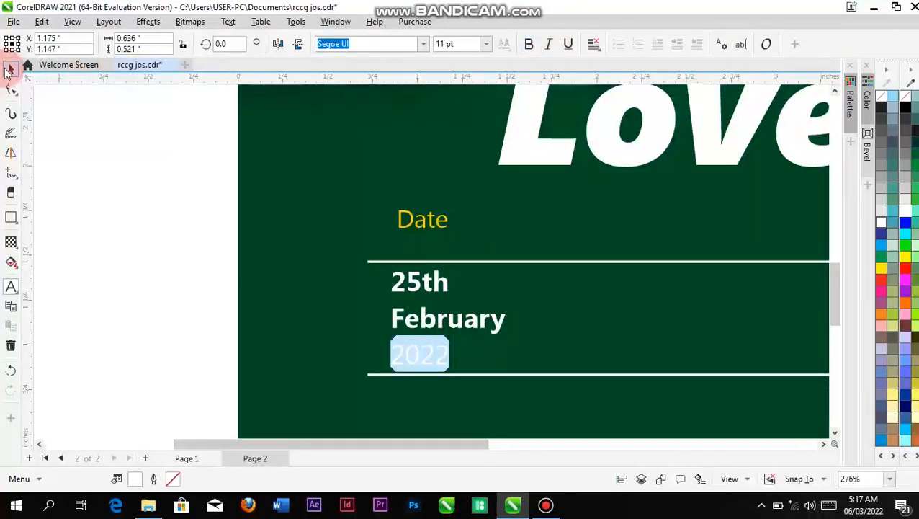
click(6, 70)
click(62, 106)
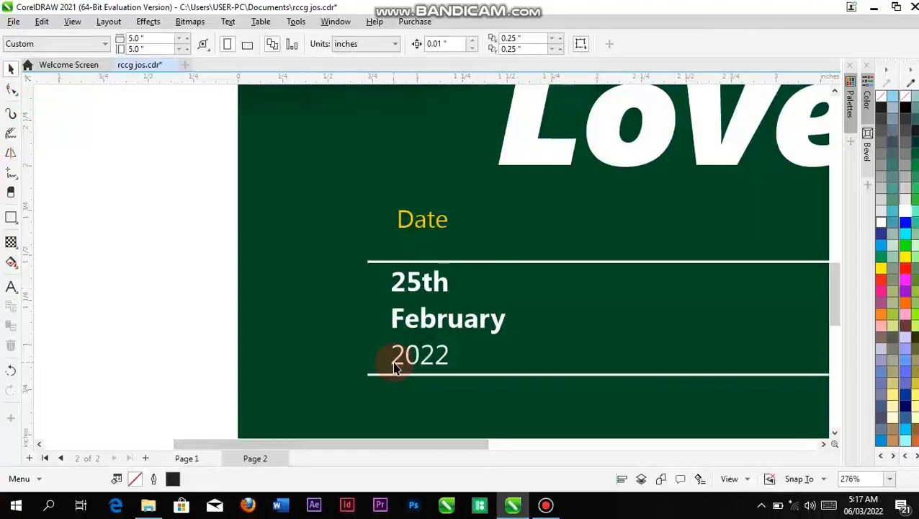
Tighten the line spacing of the three-line date text with the Shape tool.
click(400, 322)
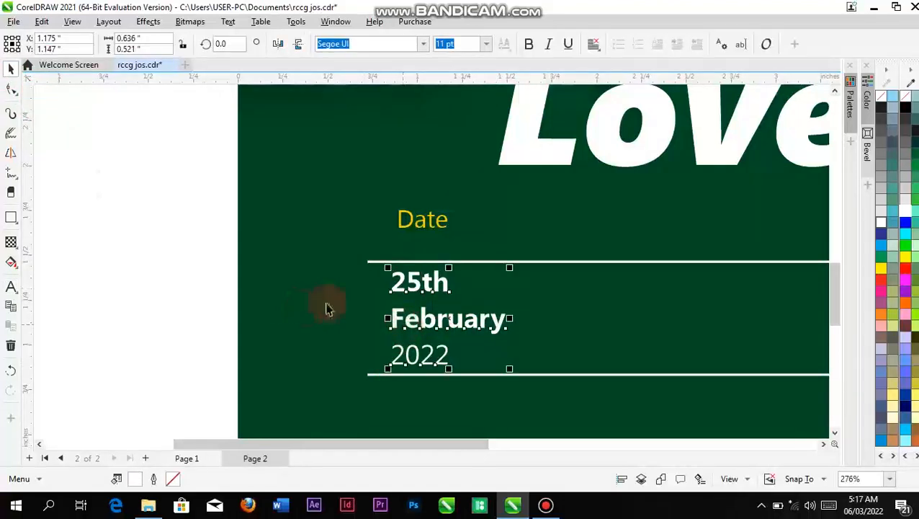
click(11, 89)
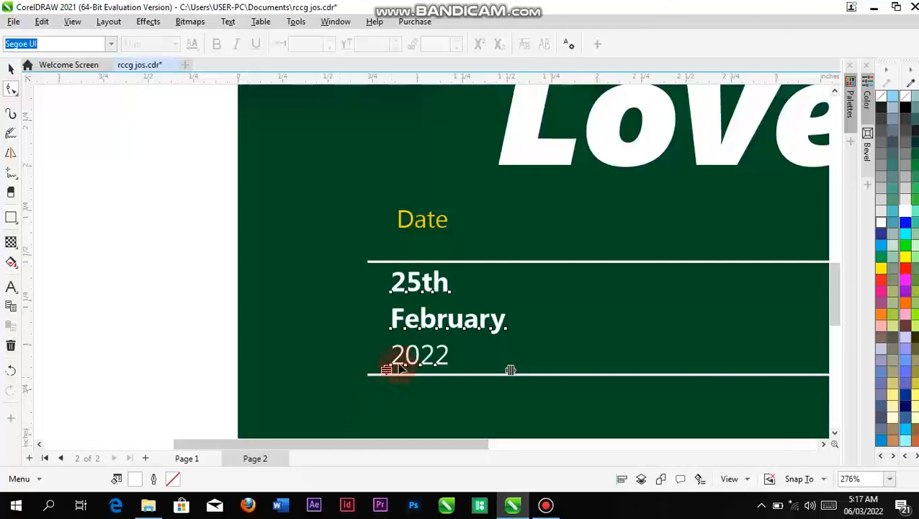
drag(385, 370, 386, 340)
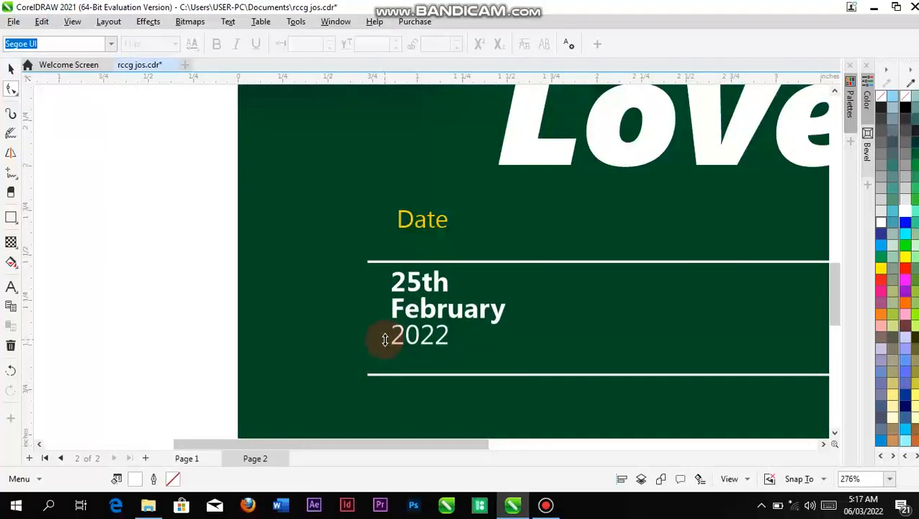
drag(386, 340, 384, 345)
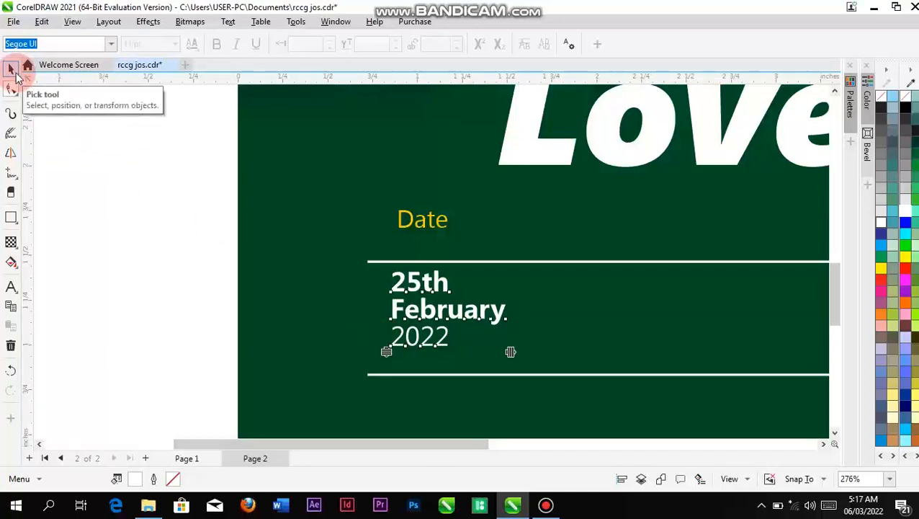
click(11, 68)
click(117, 247)
Move the date text down to sit midway between the lines and bring the "Date" label closer to the upper line.
scroll(328, 263, down, 2)
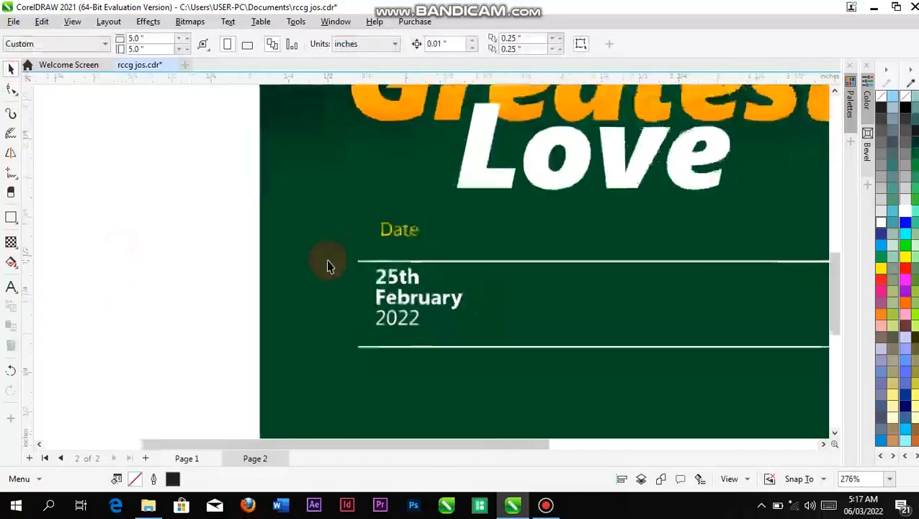
scroll(328, 263, down, 2)
scroll(328, 263, up, 4)
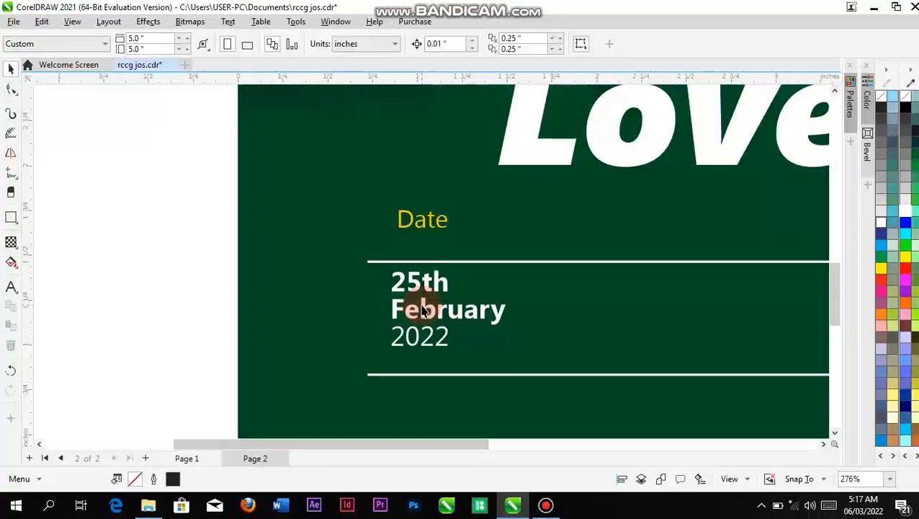
mouse_move(425, 312)
mouse_down()
mouse_move(431, 322)
mouse_move(425, 313)
mouse_up()
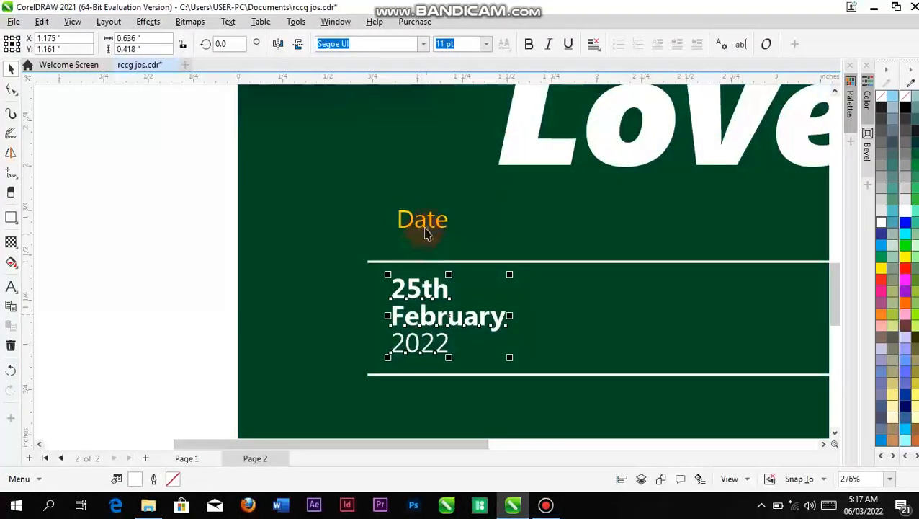
drag(431, 229, 428, 247)
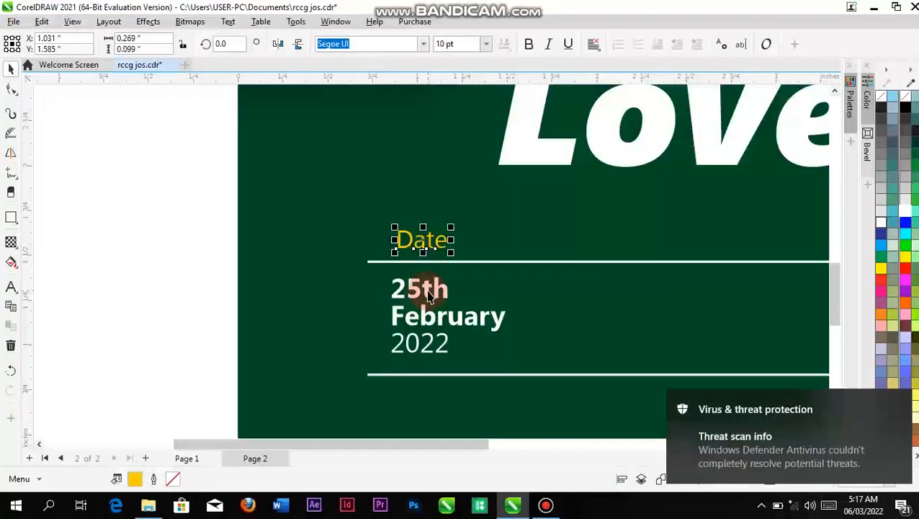
Try centring the "Date" label horizontally over the date text.
shift+click(428, 293)
key(c)
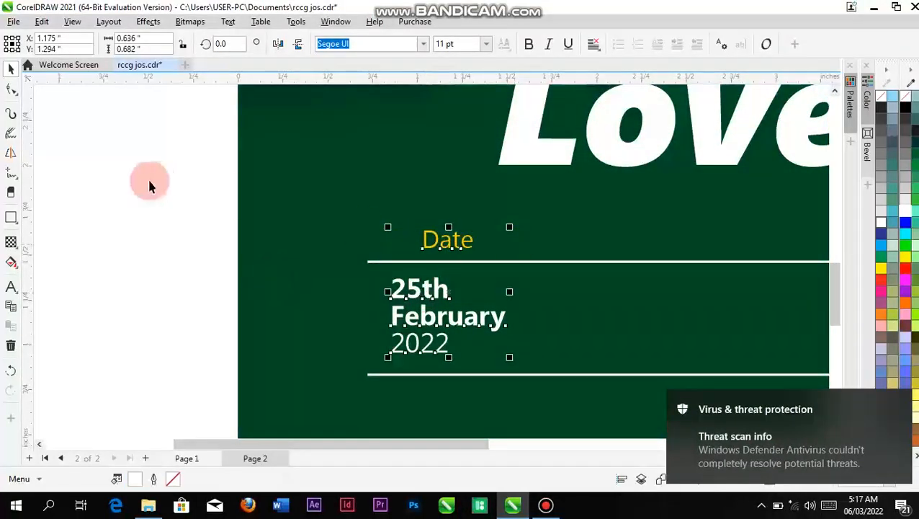
click(242, 206)
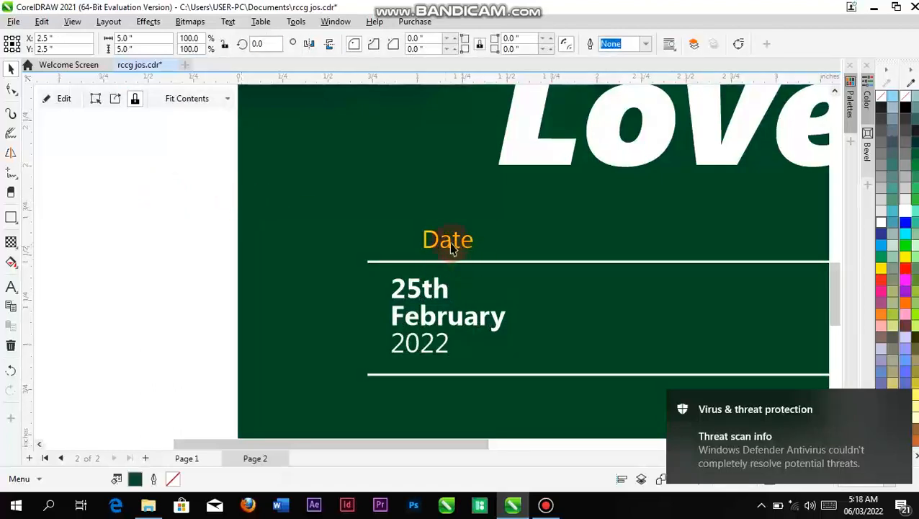
Move the "Date" label directly above "25th", slightly clear of the upper line.
click(451, 245)
drag(448, 255, 426, 241)
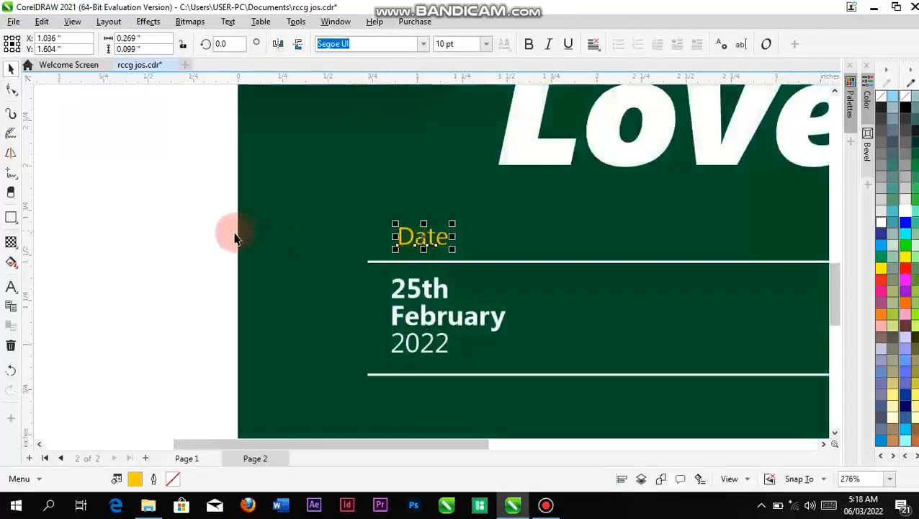
click(214, 240)
Duplicate the "Date" label farther along the upper line and change the copy's text to "Venue".
scroll(484, 284, down, 3)
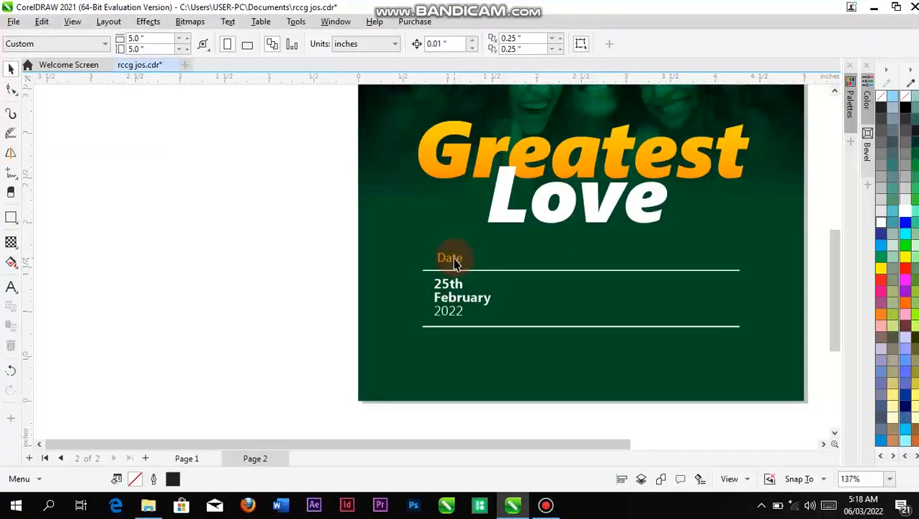
drag(454, 263, 536, 261)
double_click(537, 261)
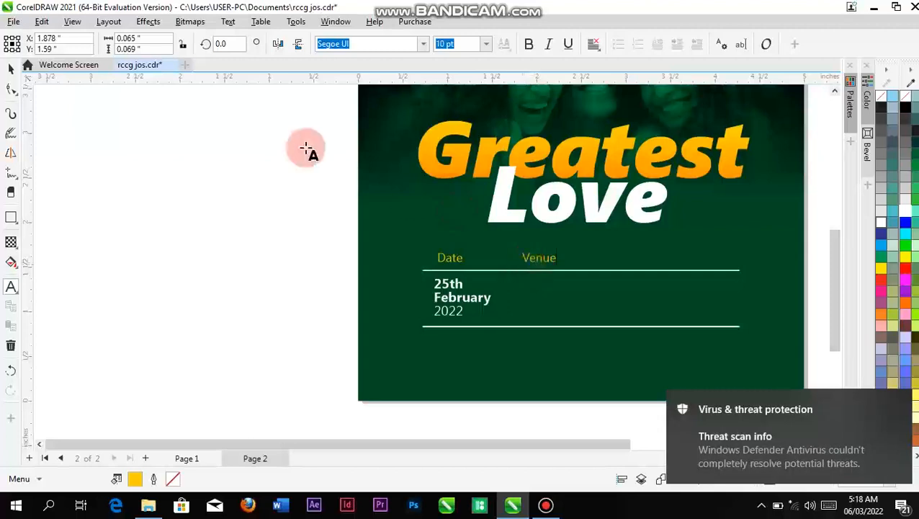
click(10, 67)
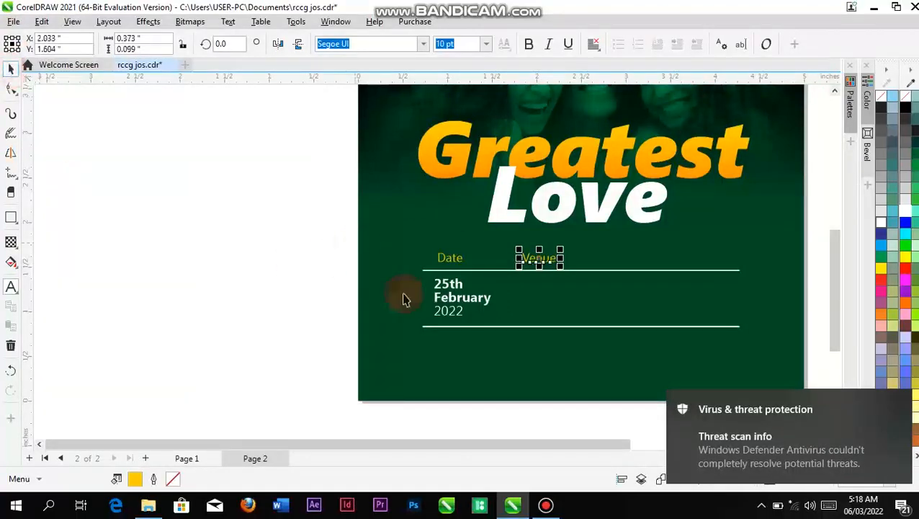
Duplicate the three-line date text beneath the "Venue" label and select all of the copy's text.
click(441, 298)
drag(445, 301, 550, 301)
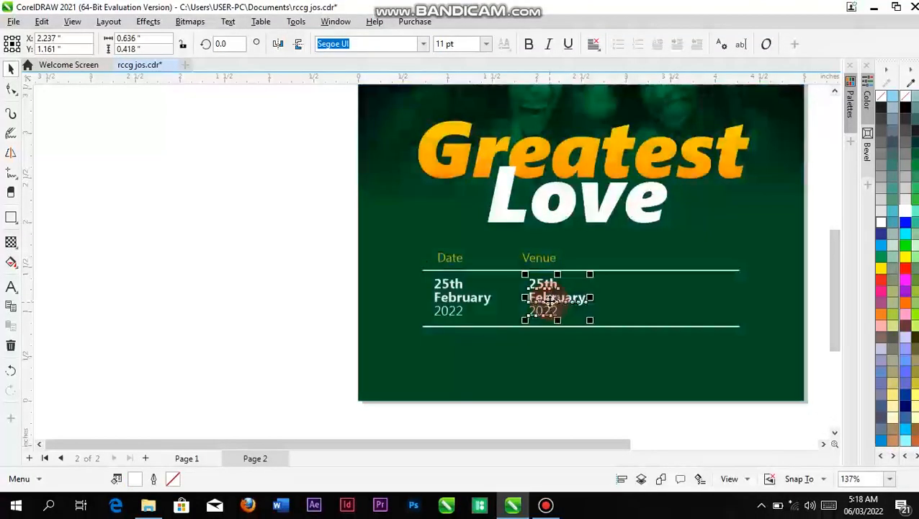
drag(550, 301, 552, 302)
triple_click(551, 301)
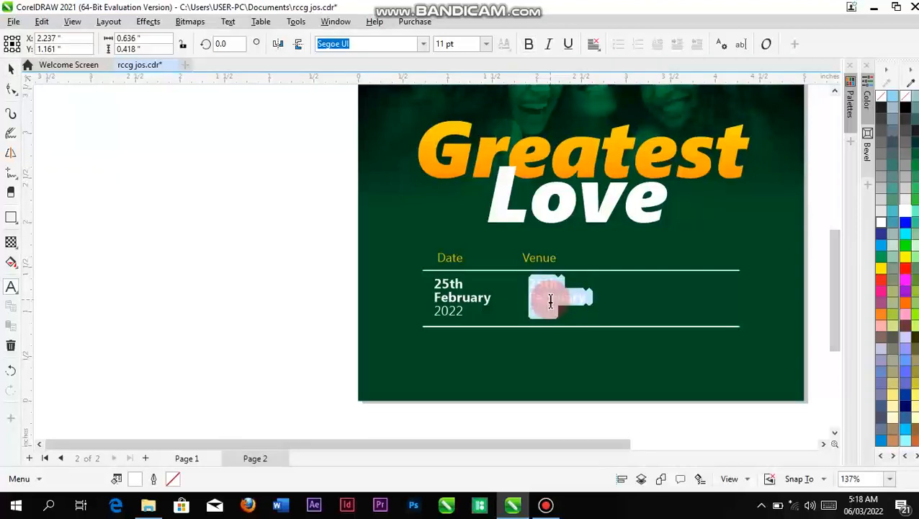
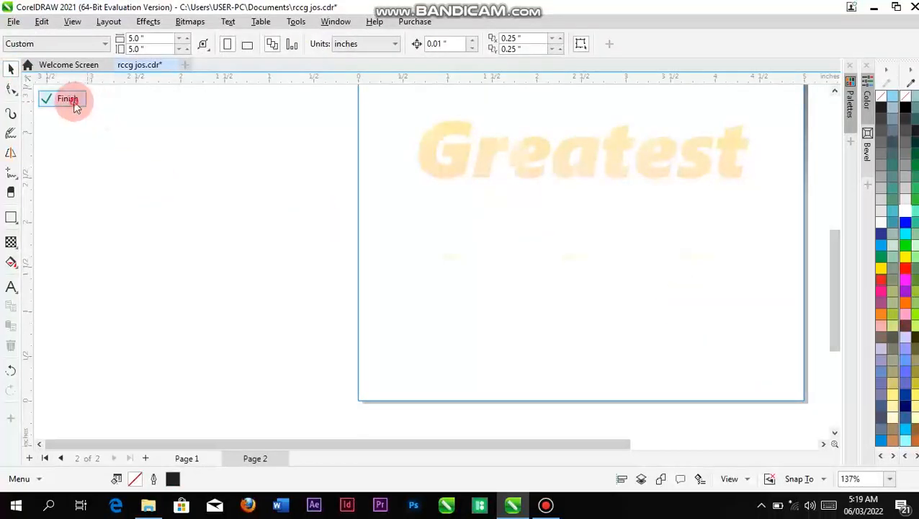
Exit the frame content editing and replace the third column's copied venue text with "4:30 pm".
click(69, 99)
click(678, 304)
double_click(677, 298)
key(ctrl+a)
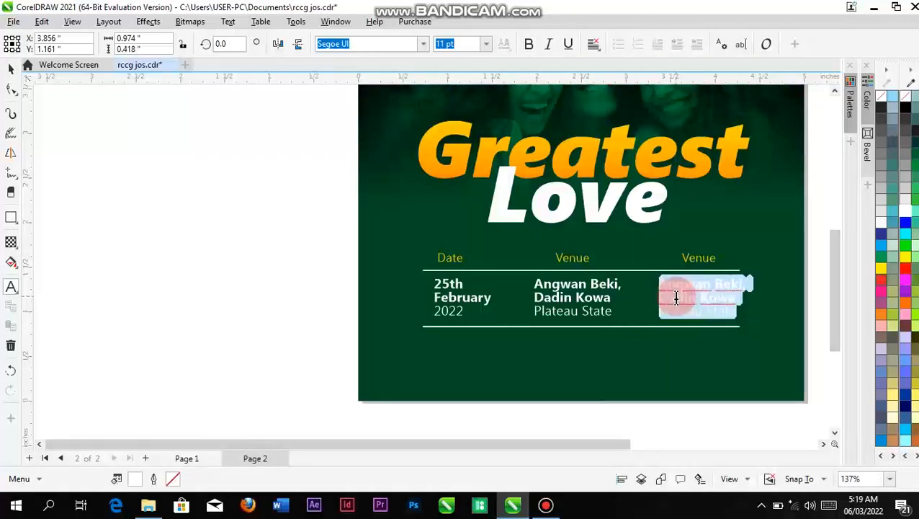
text(4:30 pm)
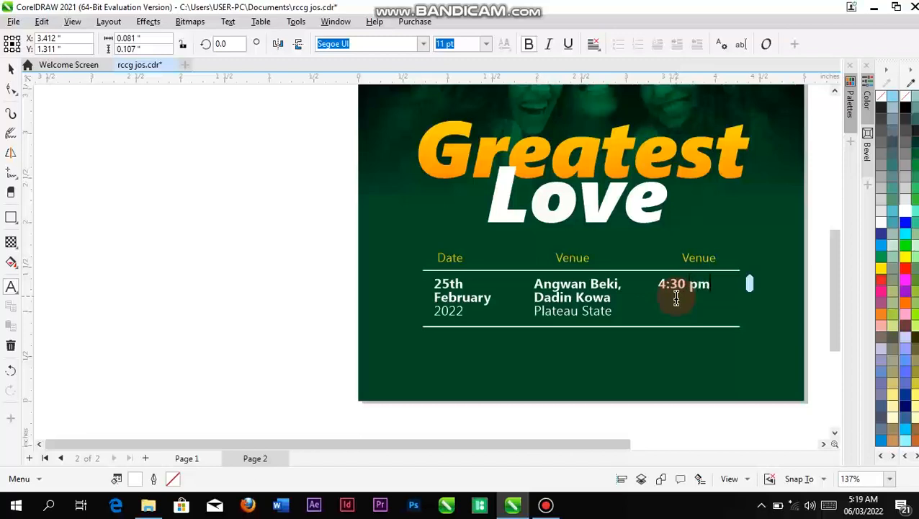
click(12, 70)
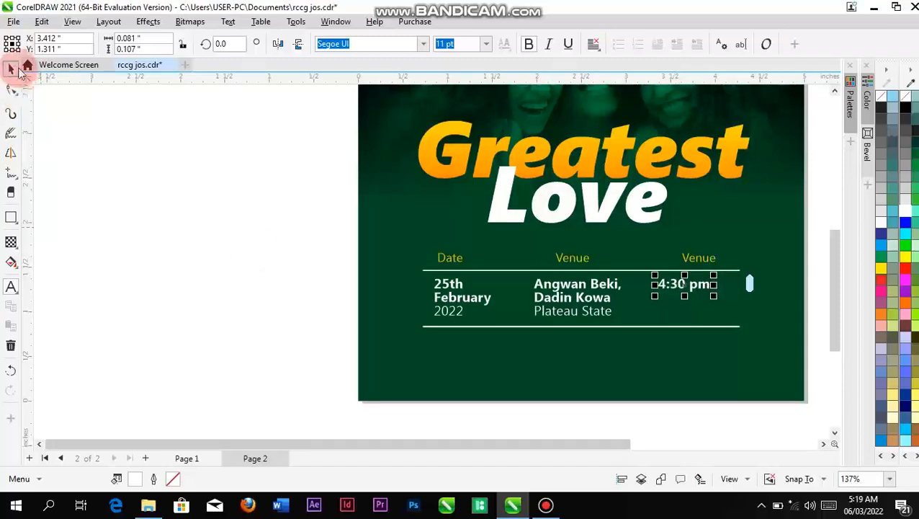
Place "4:30 pm" midway between the lines, move the third column's label above it and change that label to "Time".
drag(684, 285, 690, 258)
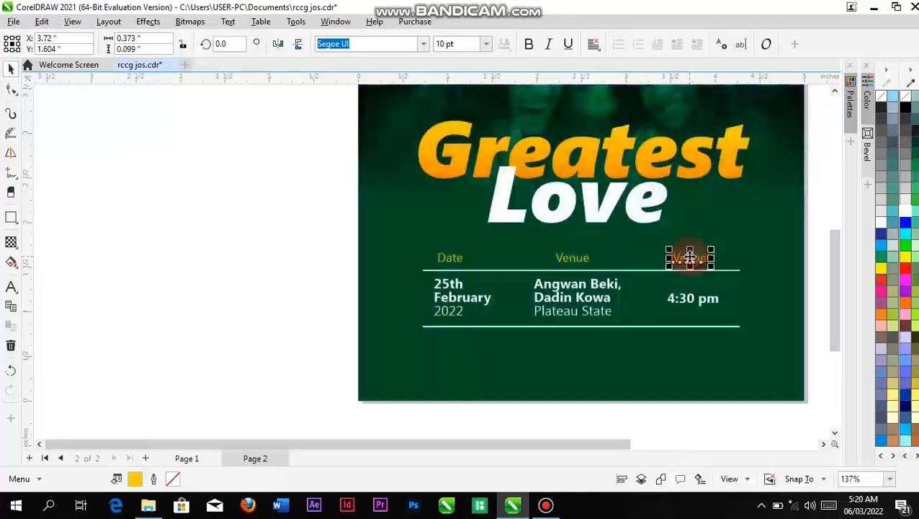
double_click(690, 257)
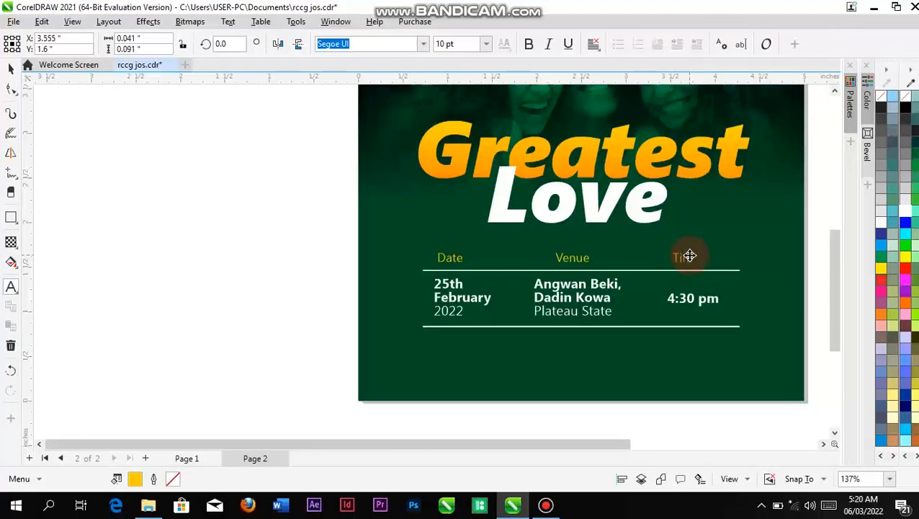
Nudge the "Time" label slightly so it sits more centrally above "4:30 pm", and deselect it.
click(690, 257)
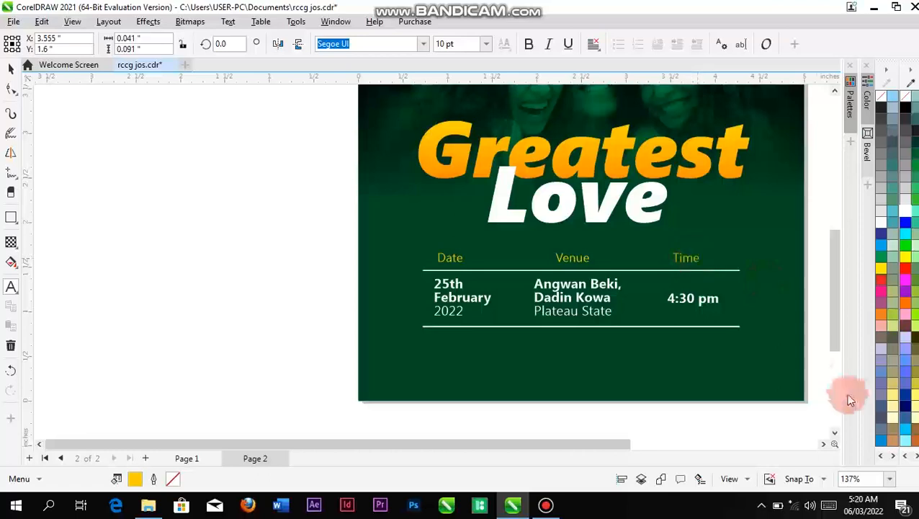
click(480, 354)
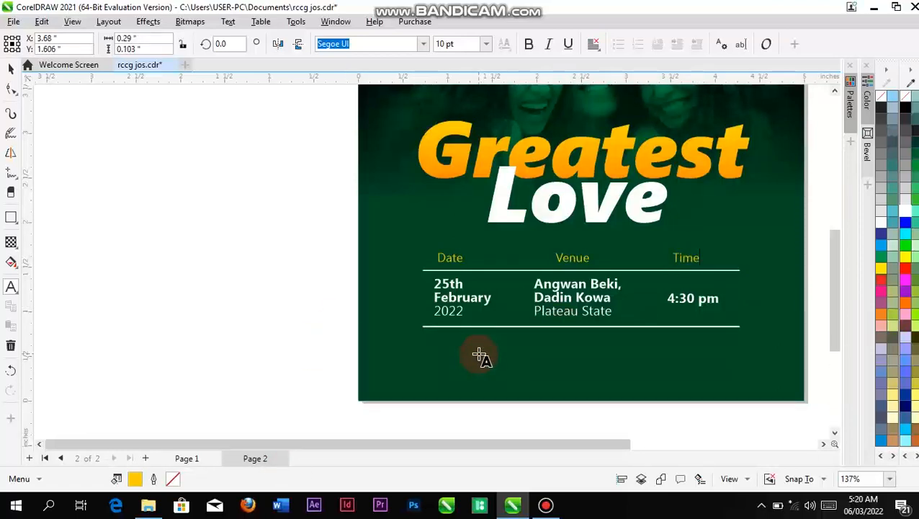
click(10, 70)
key(Right)
key(Right)
key(Right)
click(78, 247)
scroll(538, 252, down, 3)
scroll(568, 256, up, 3)
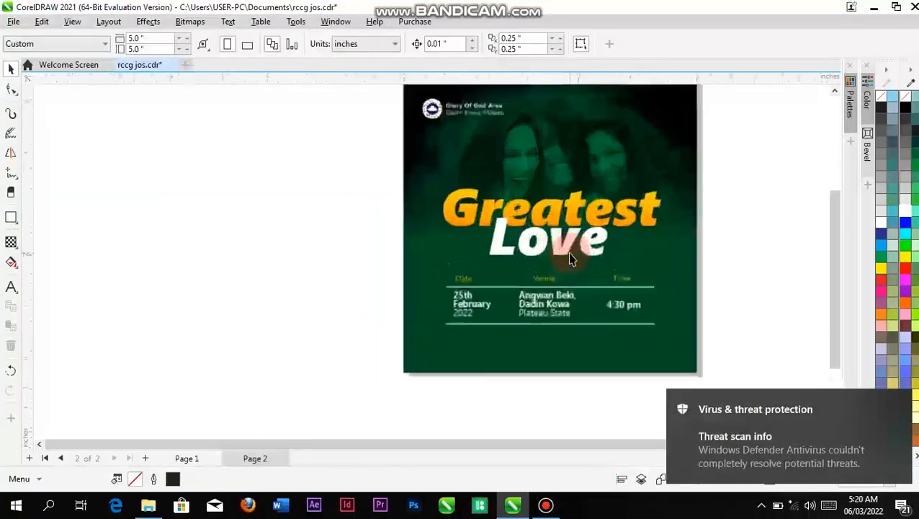
scroll(652, 310, down, 1)
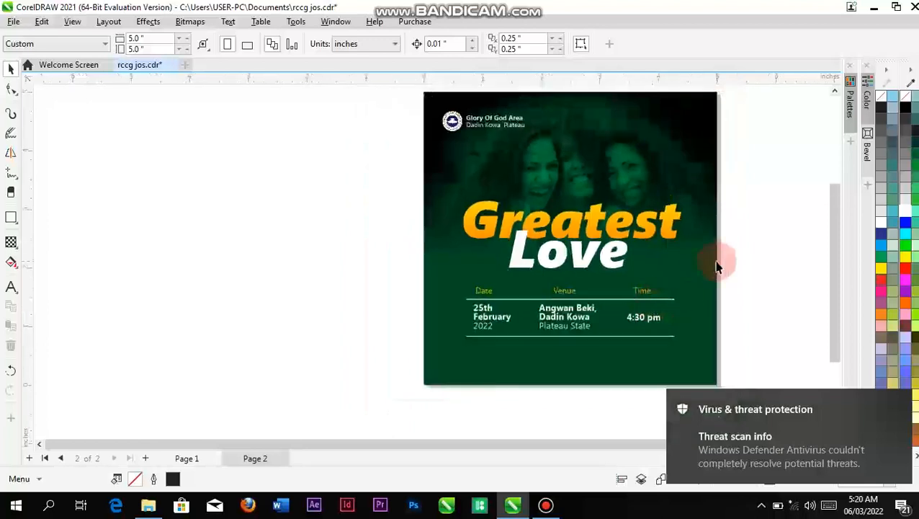
Group the date, venue and time texts with their two lines, and select the group together with the flyer background.
drag(743, 268, 446, 364)
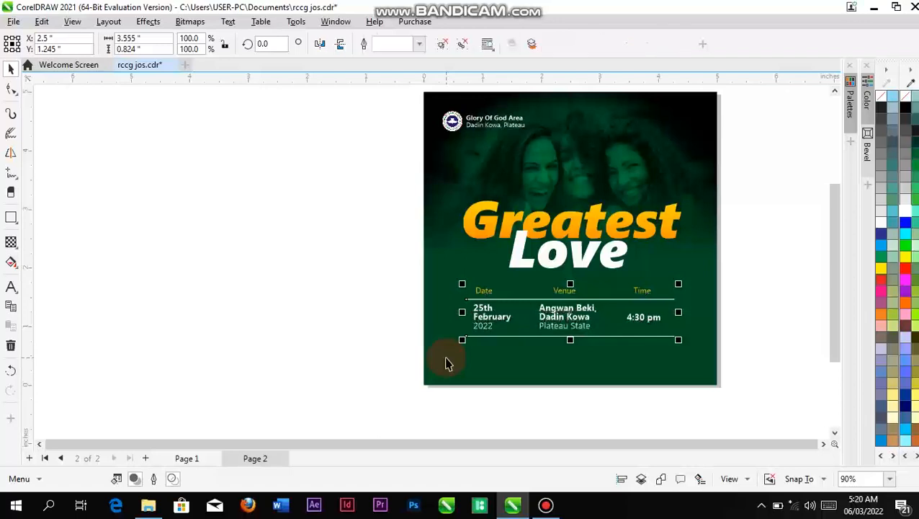
click(445, 362)
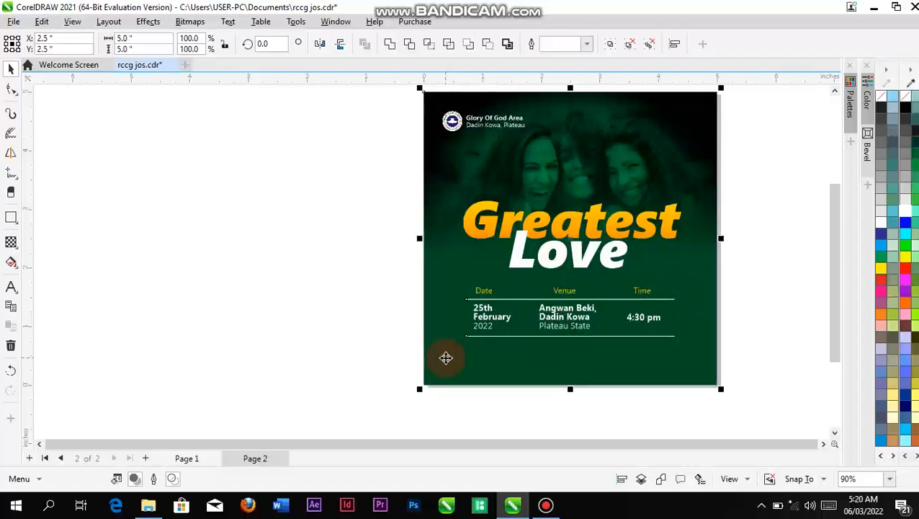
click(769, 260)
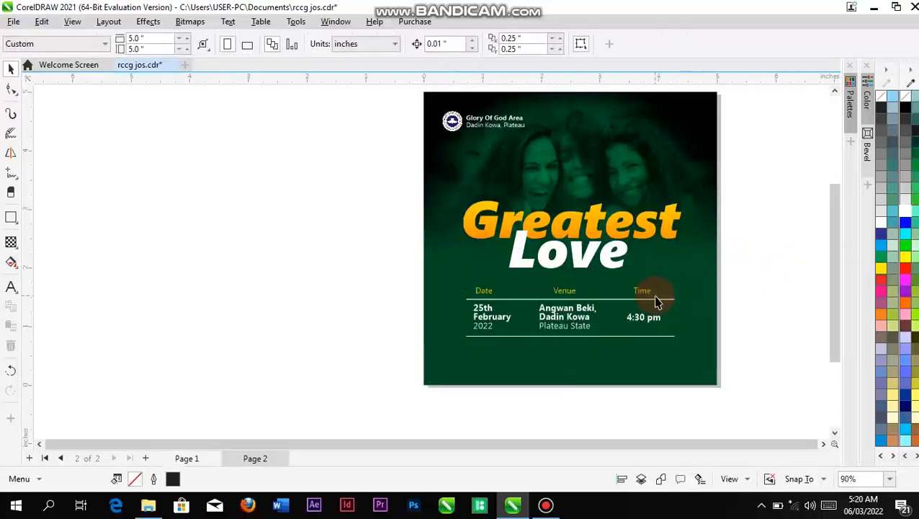
Ungroup the block of date, venue and time texts and their lines.
click(664, 296)
click(777, 252)
drag(717, 273, 387, 362)
key(ctrl+u)
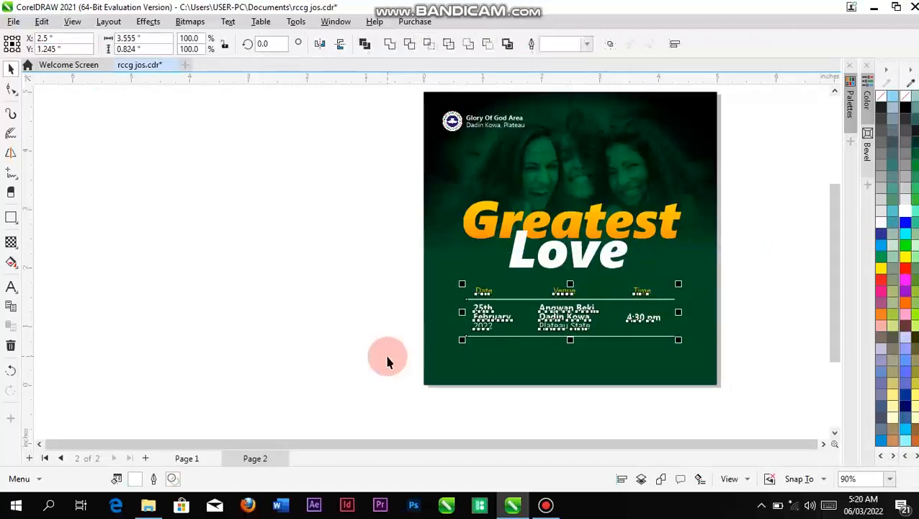
click(387, 360)
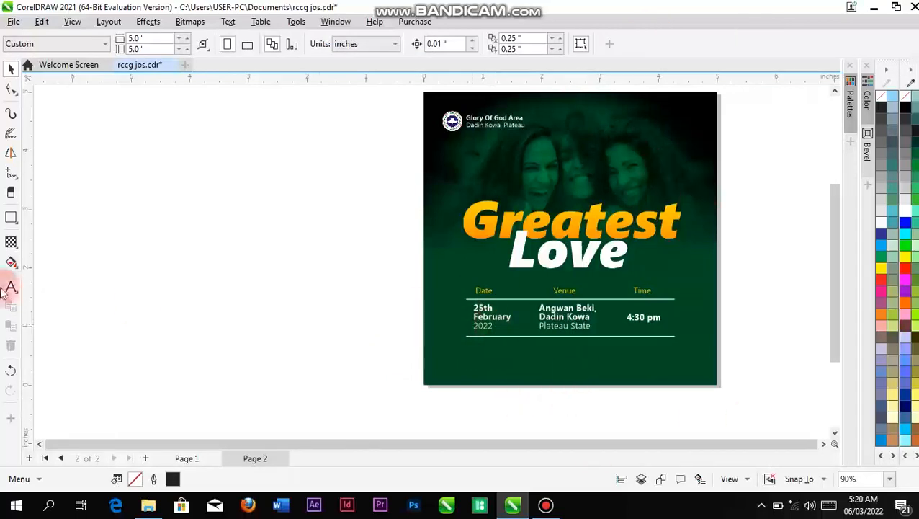
Draw a vertical freehand line about 0.3 inch tall between the date and venue texts and set its outline width to 4 px.
click(10, 173)
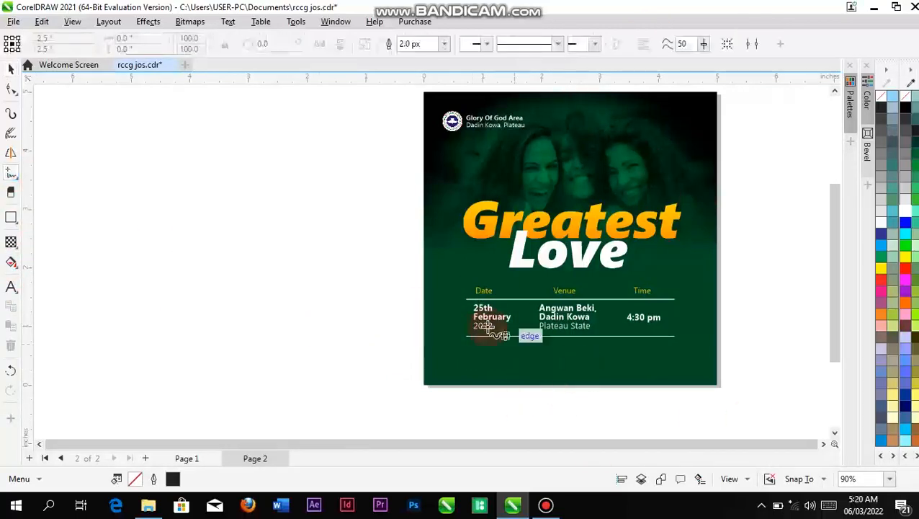
scroll(513, 318, up, 4)
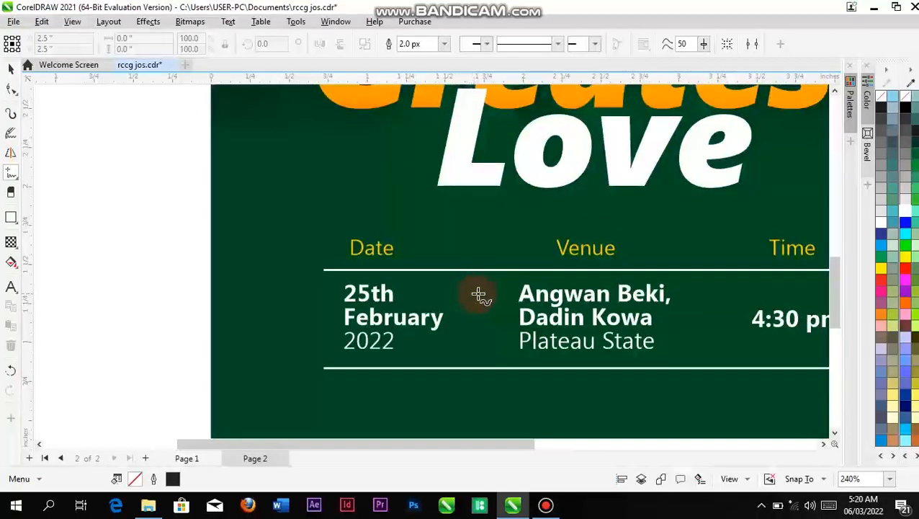
drag(478, 340, 479, 344)
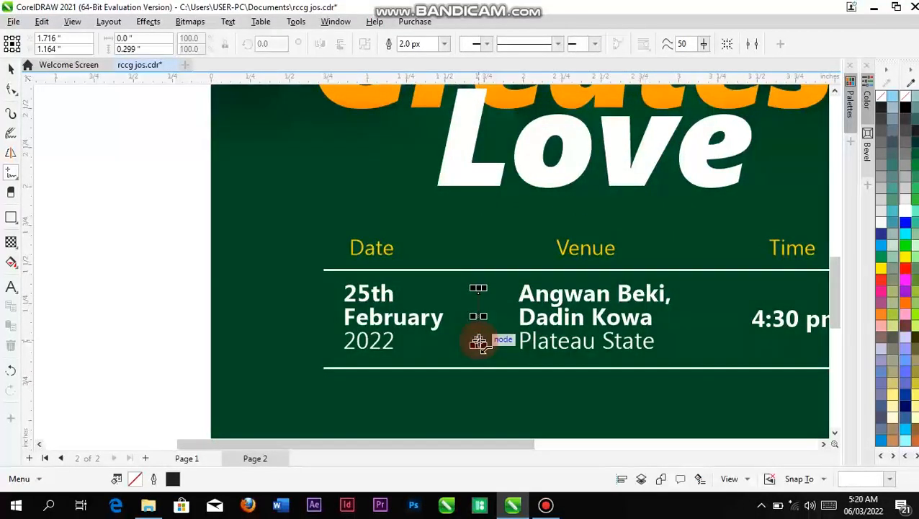
click(446, 45)
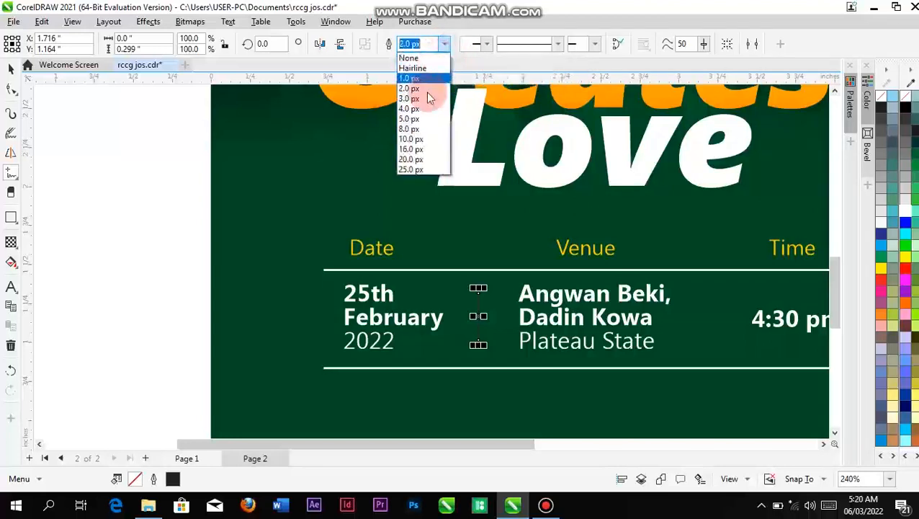
click(425, 109)
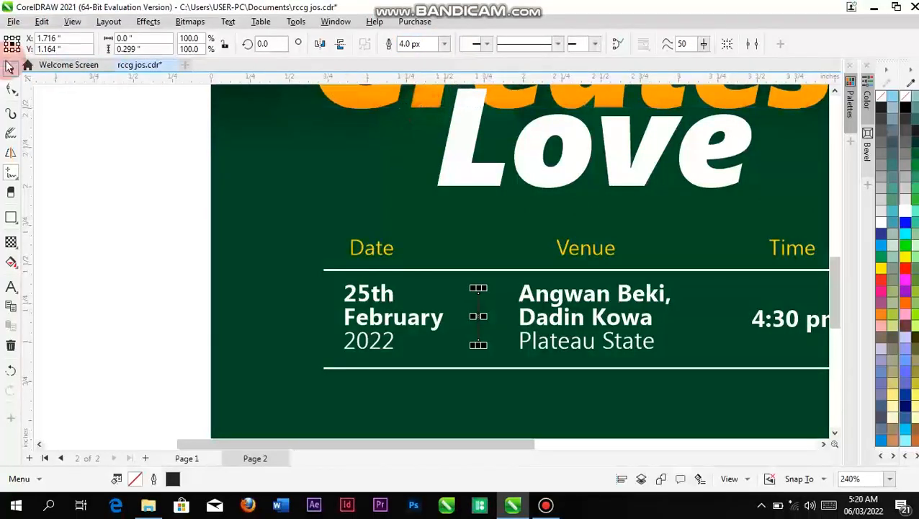
Give the vertical divider line a dotted line style and a golden-yellow outline colour.
click(556, 44)
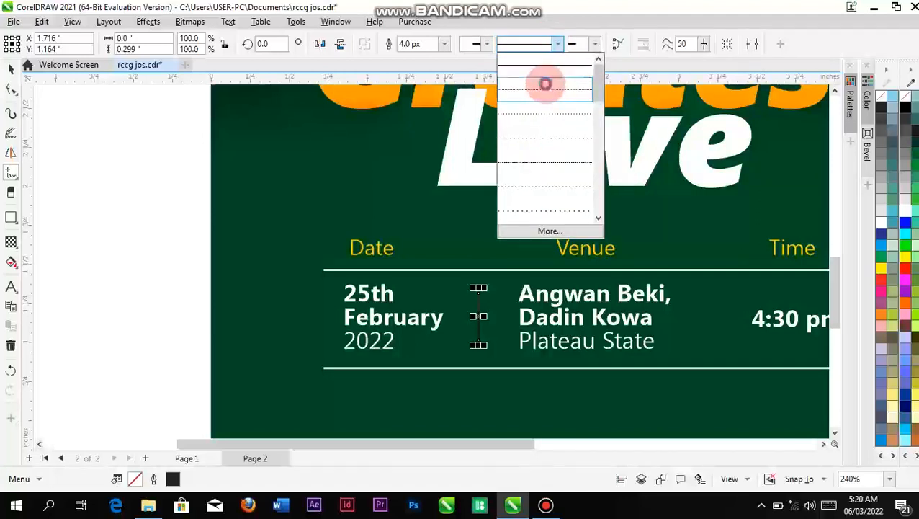
click(546, 89)
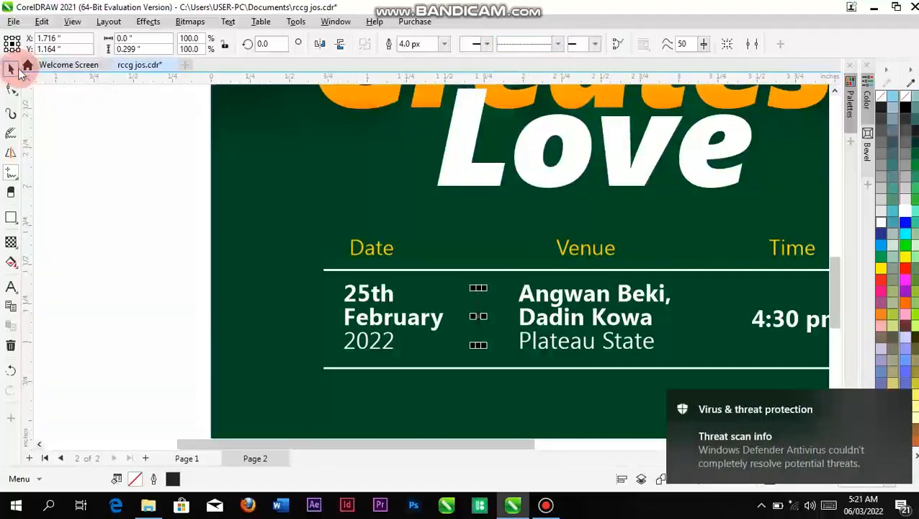
click(15, 72)
scroll(914, 182, down, 3)
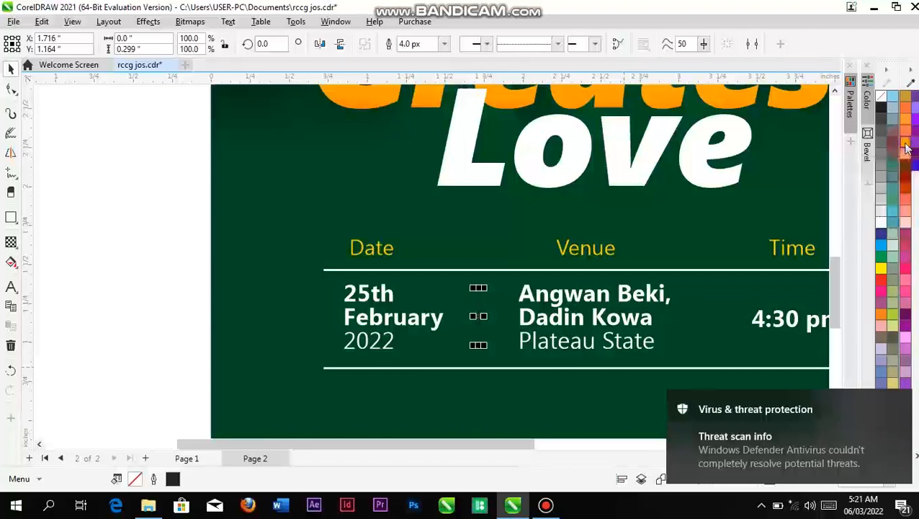
right_click(907, 148)
click(126, 269)
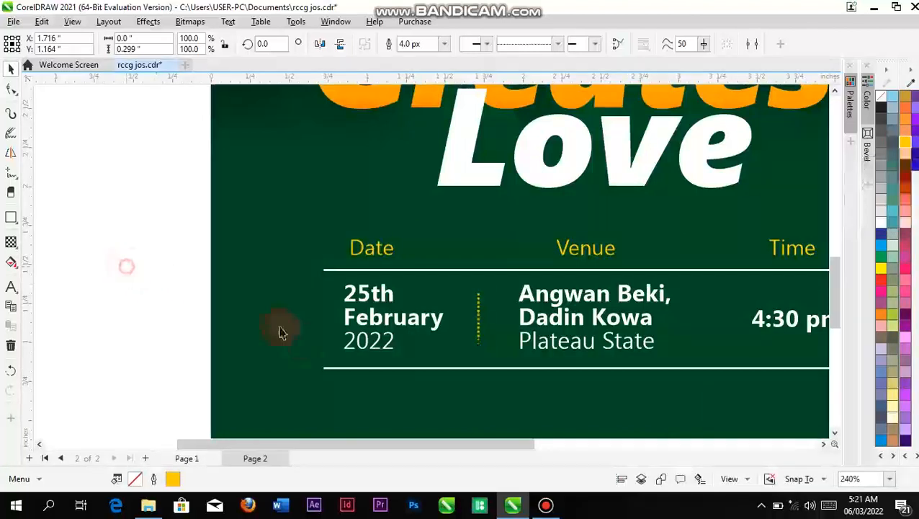
Place a copy of the dotted yellow divider between the venue and time columns, level with the original.
scroll(485, 299, down, 3)
scroll(486, 303, up, 3)
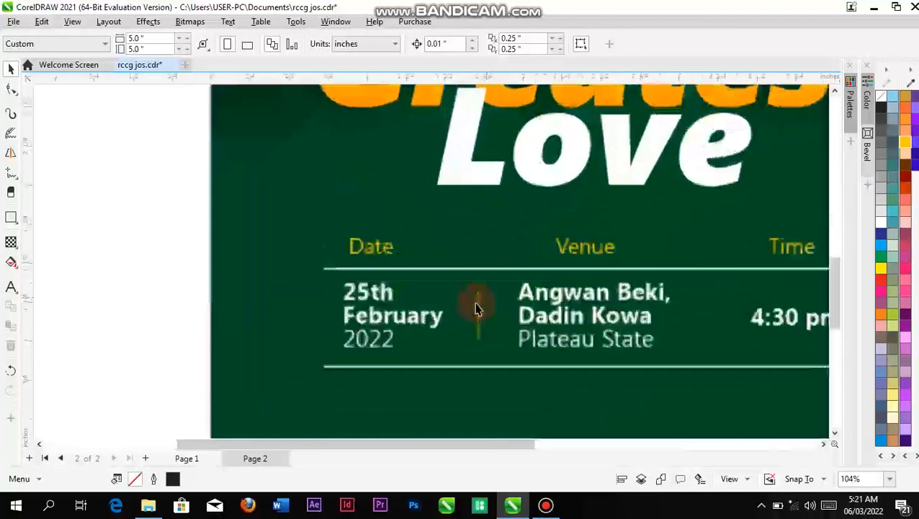
drag(479, 320, 713, 355)
click(95, 197)
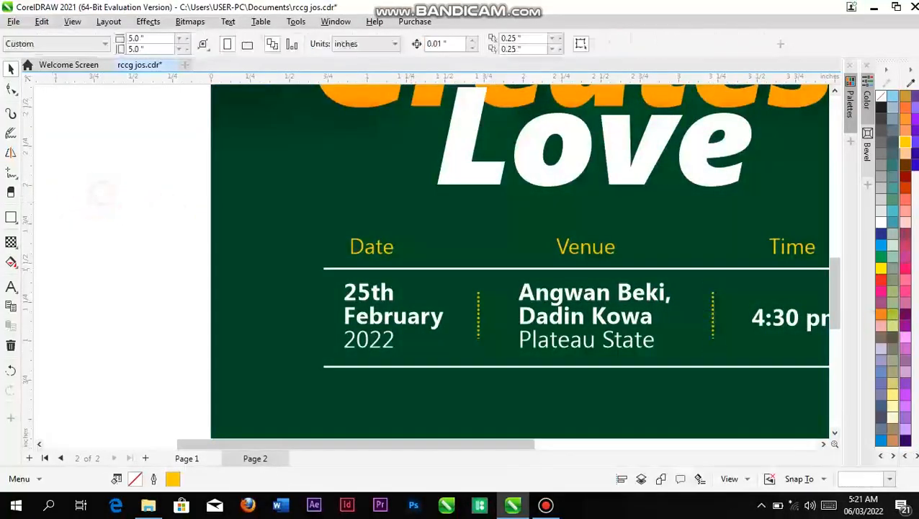
scroll(757, 256, down, 2)
scroll(756, 256, down, 3)
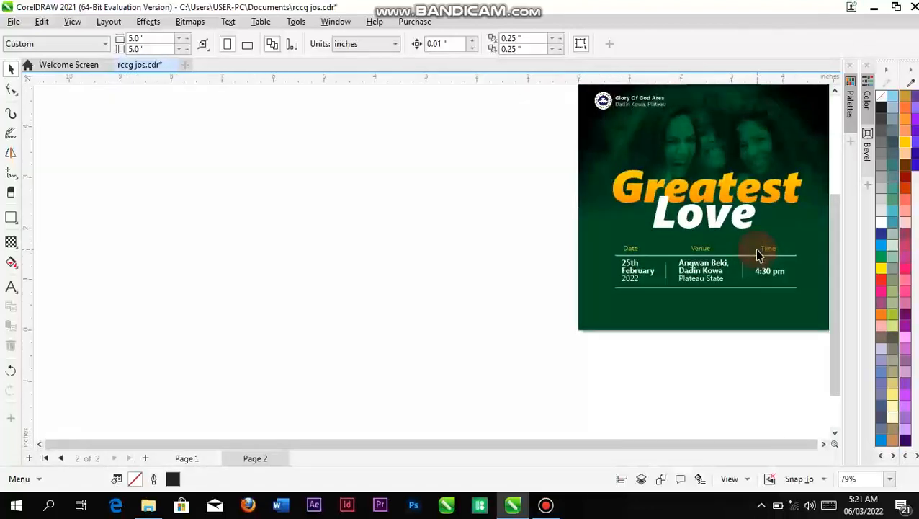
key(F4)
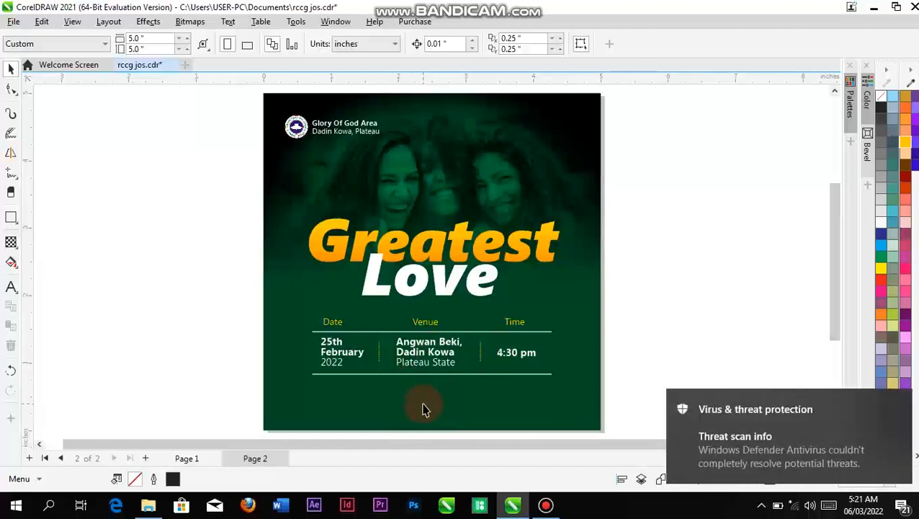
Add a drop shadow to the "25th February 2022" text, extending nearly horizontally from its left edge to its right edge.
scroll(390, 366, up, 4)
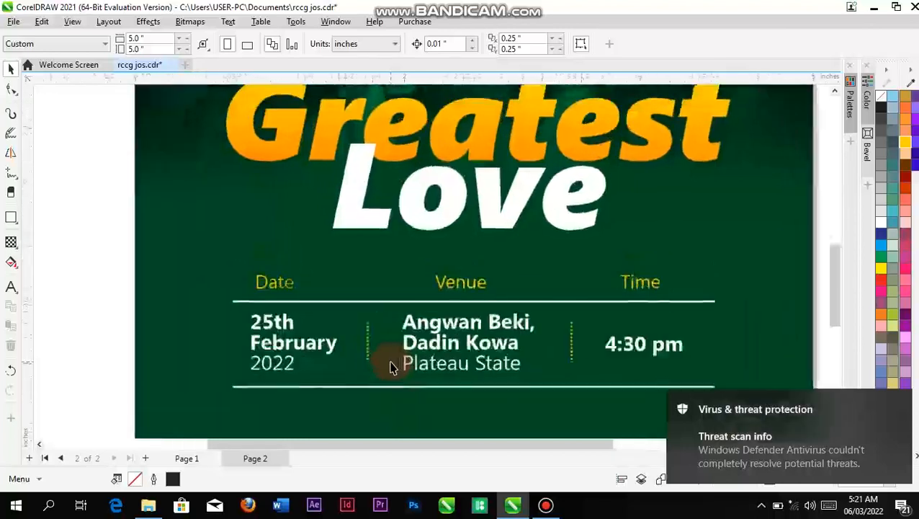
click(286, 346)
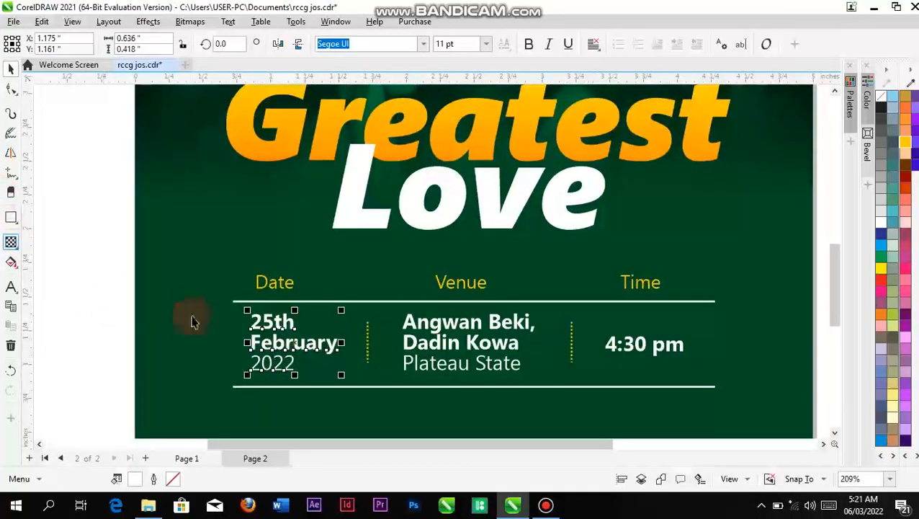
click(15, 247)
click(15, 266)
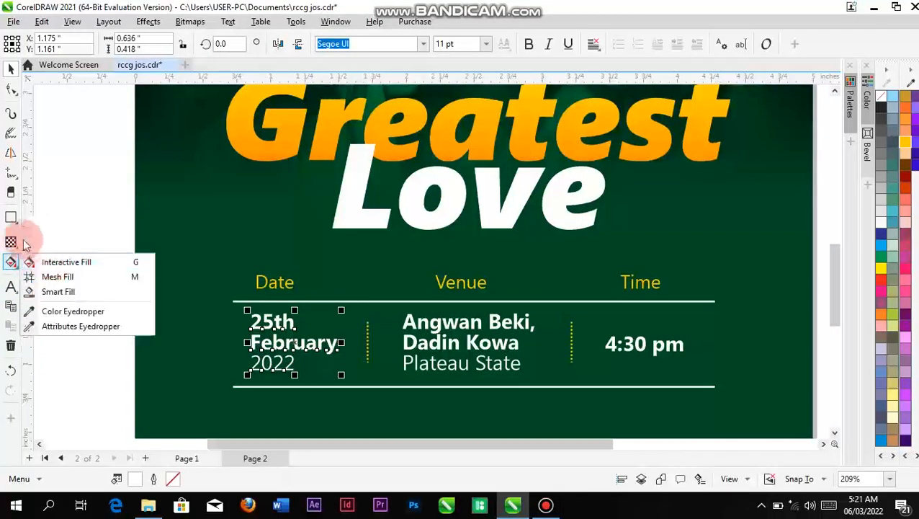
click(16, 246)
click(45, 260)
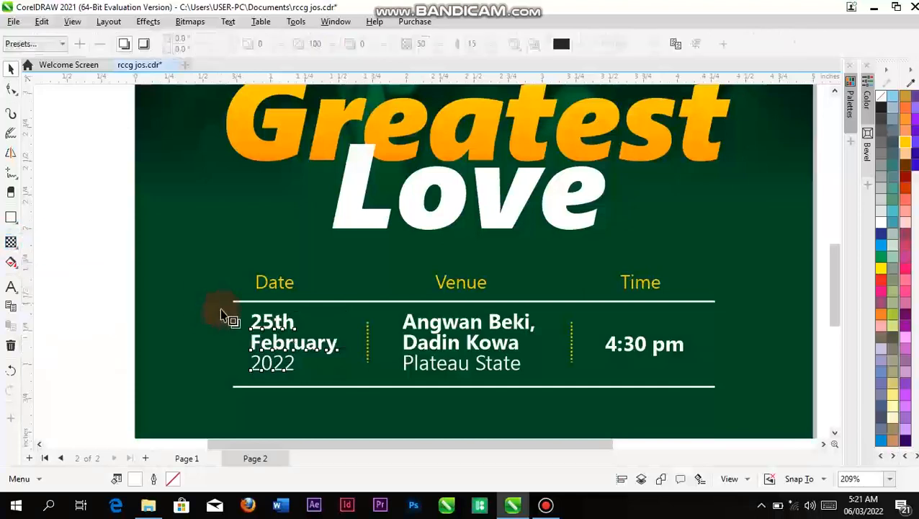
drag(254, 350, 336, 341)
Switch the date text's shadow colour to the RGB model and set it to pure black, #000000.
click(578, 44)
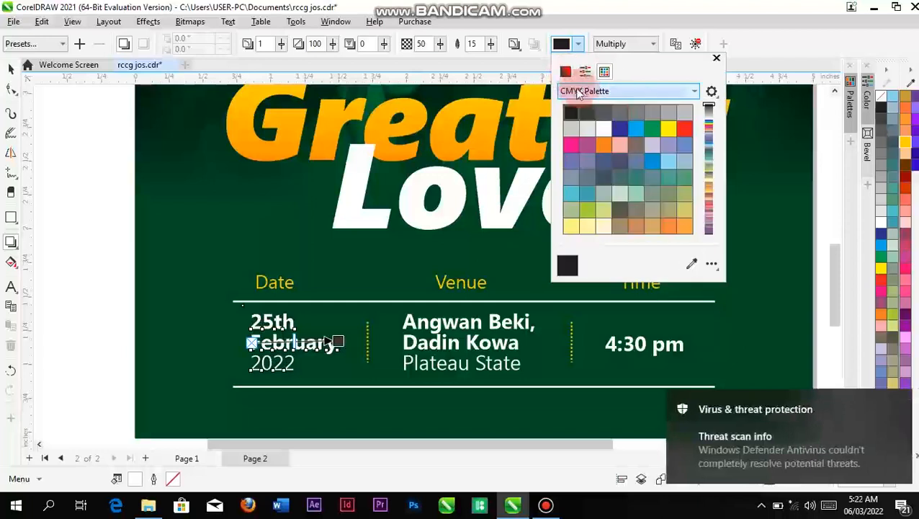
click(695, 92)
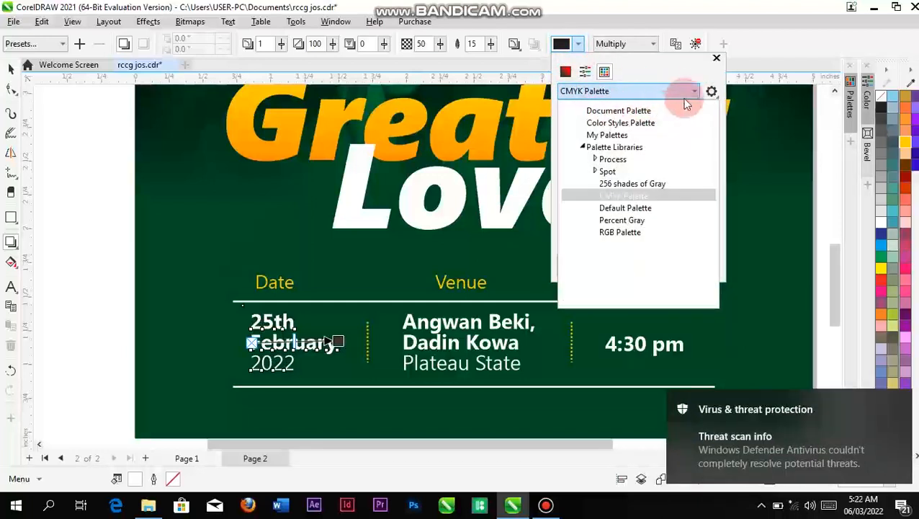
click(694, 93)
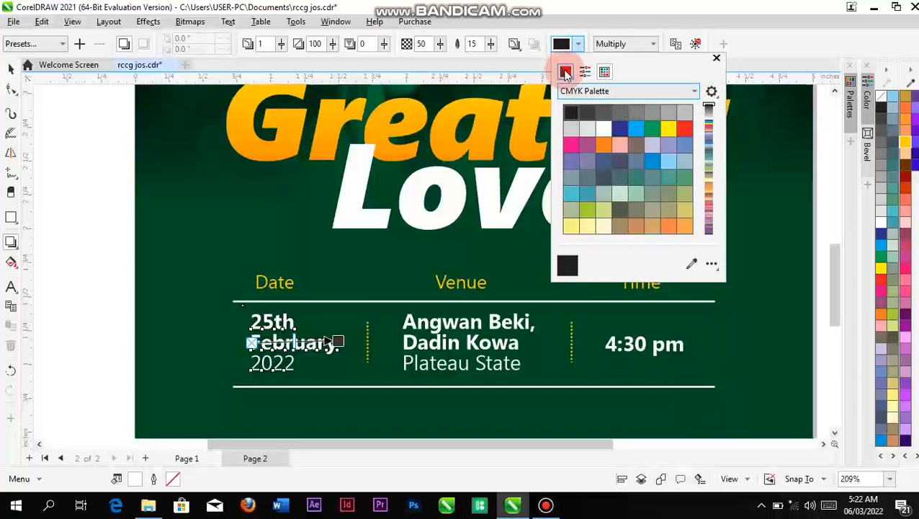
click(566, 72)
click(659, 91)
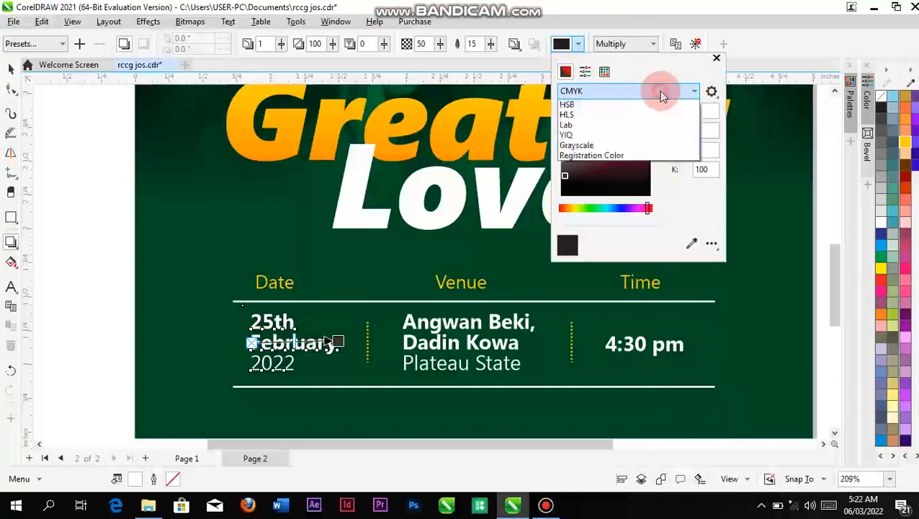
click(604, 127)
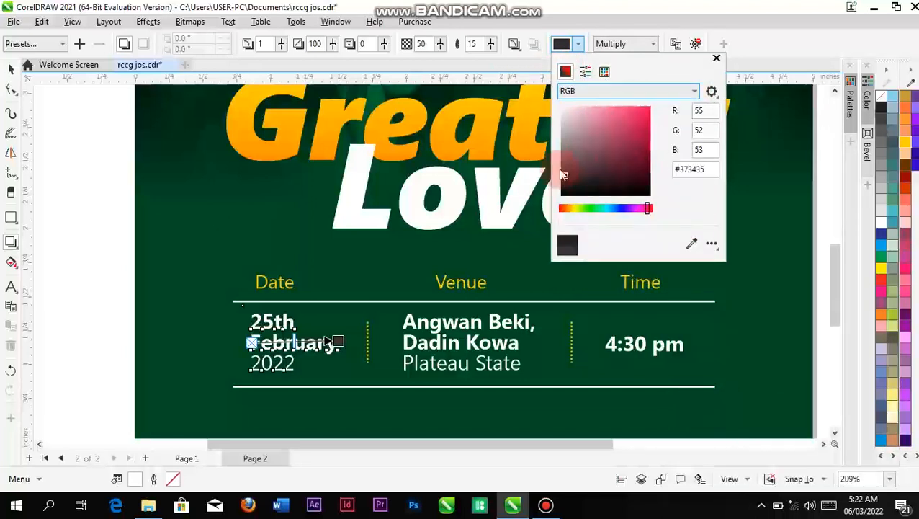
drag(566, 179, 560, 196)
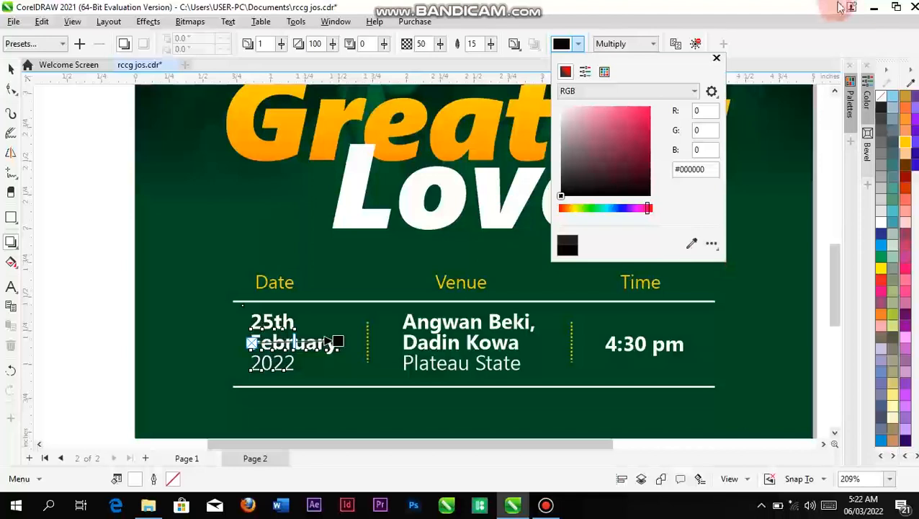
click(716, 58)
Adjust the end of the date text's drop shadow so its direction is 0, and inspect the result deselected.
scroll(273, 322, up, 3)
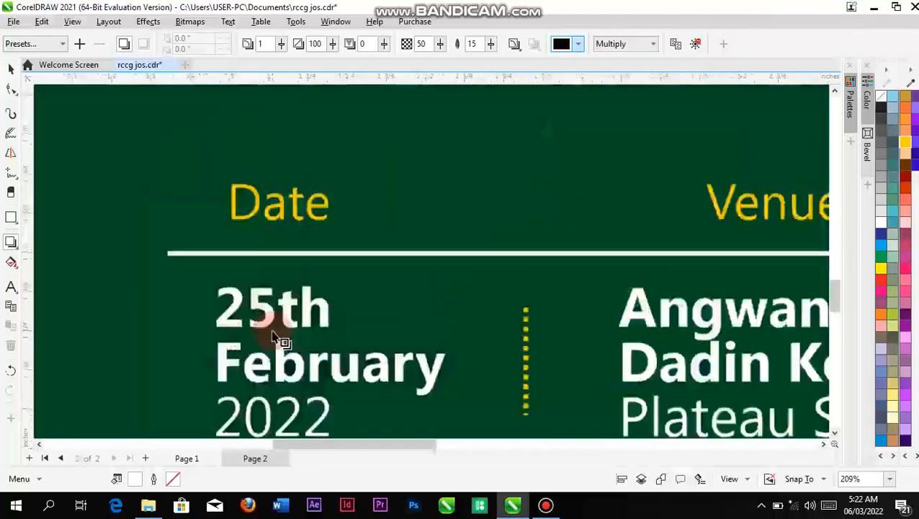
drag(469, 362, 471, 366)
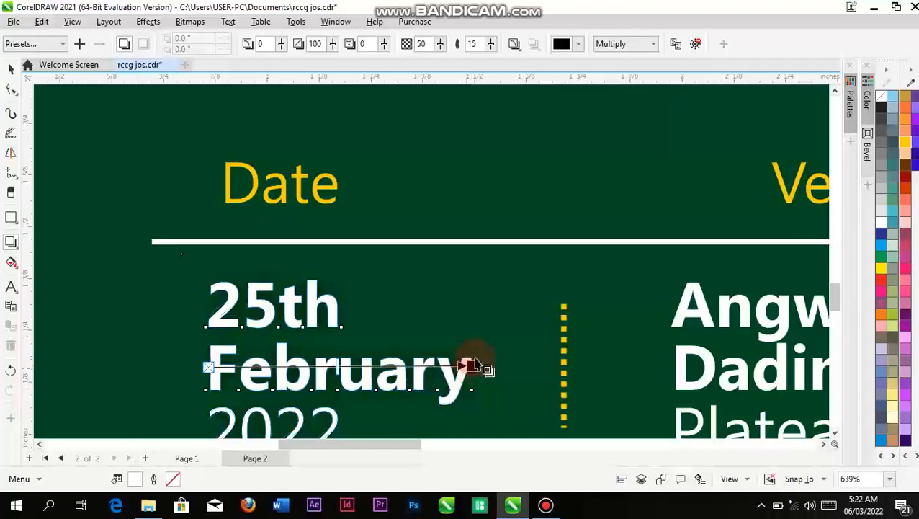
scroll(356, 322, down, 3)
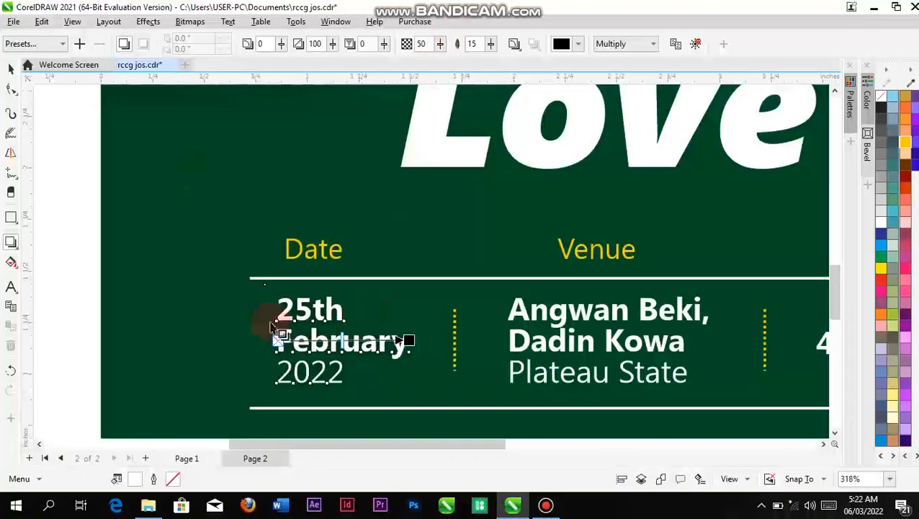
scroll(328, 313, down, 4)
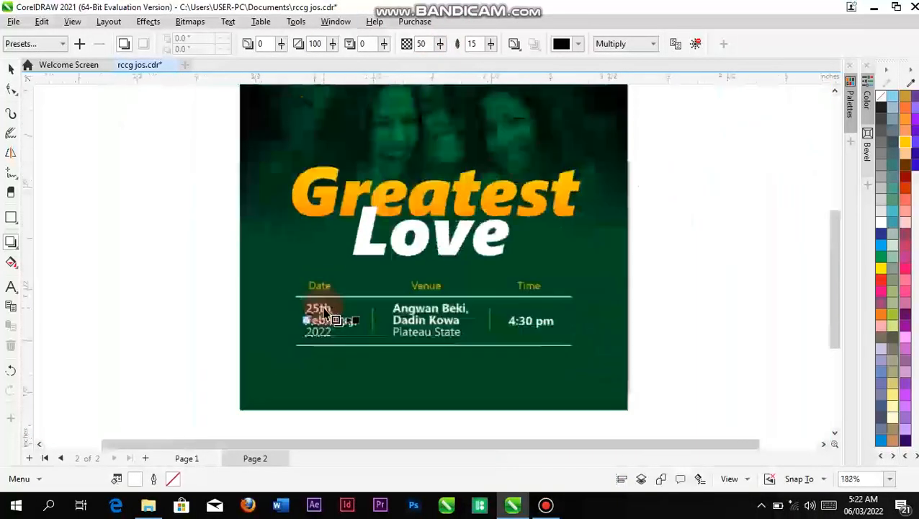
click(11, 69)
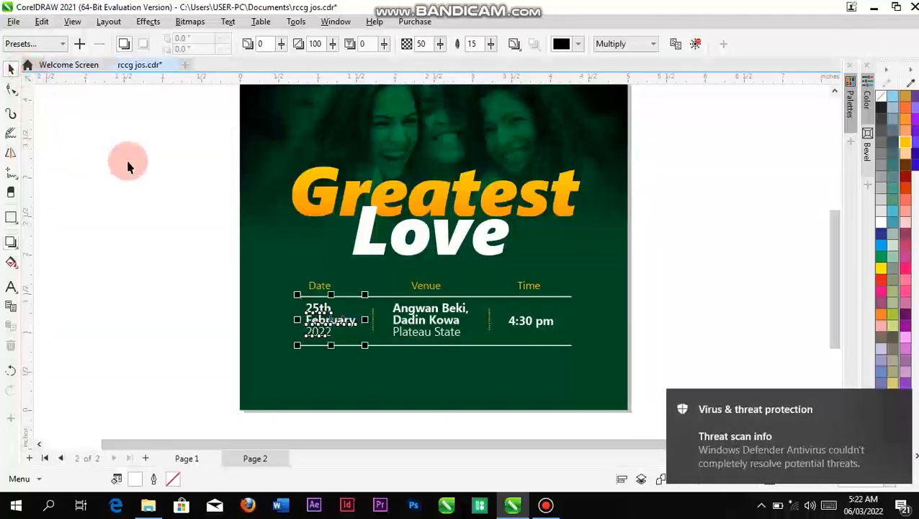
click(116, 166)
scroll(315, 320, up, 3)
scroll(311, 324, up, 2)
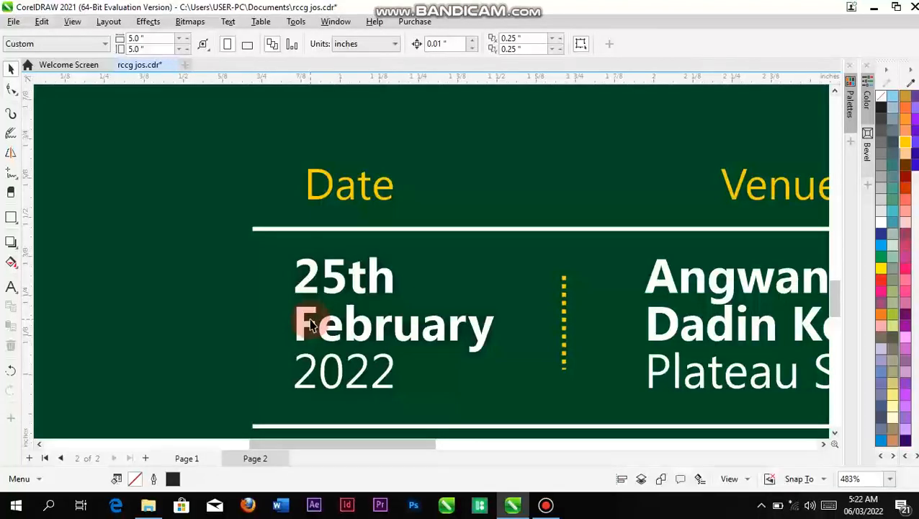
scroll(395, 286, down, 3)
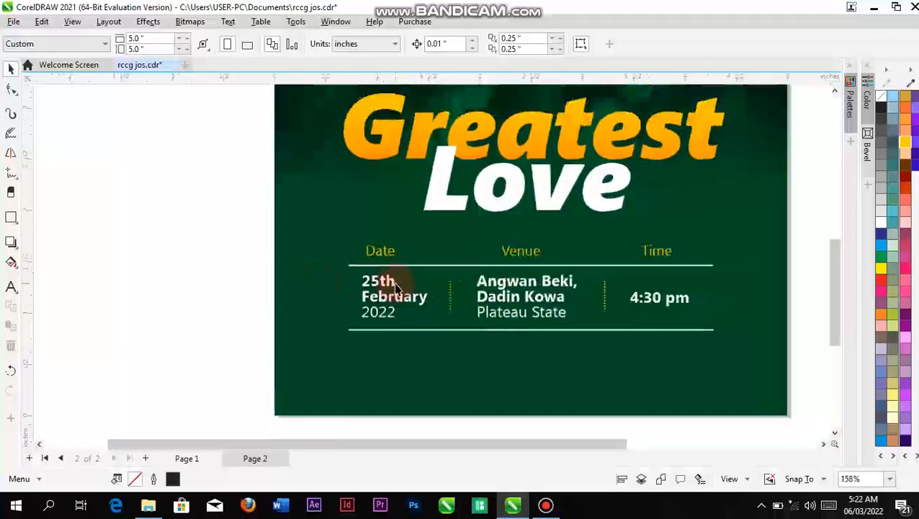
Copy the date text's fill to the venue text and the venue text's fill to the "4:30 pm" text.
drag(386, 293, 533, 299)
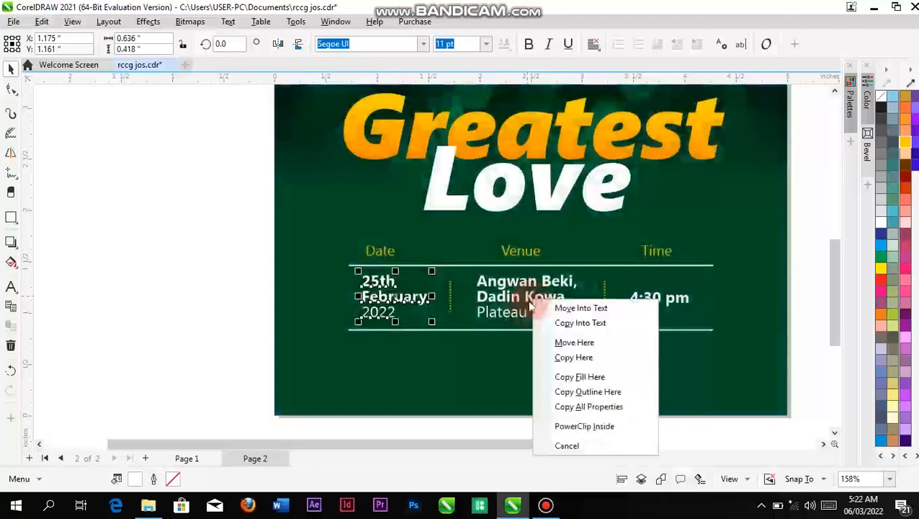
click(590, 377)
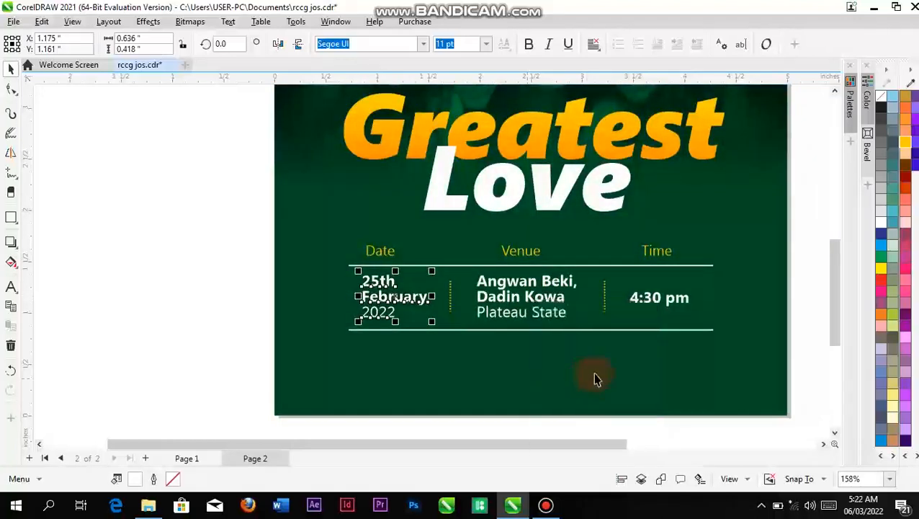
click(234, 249)
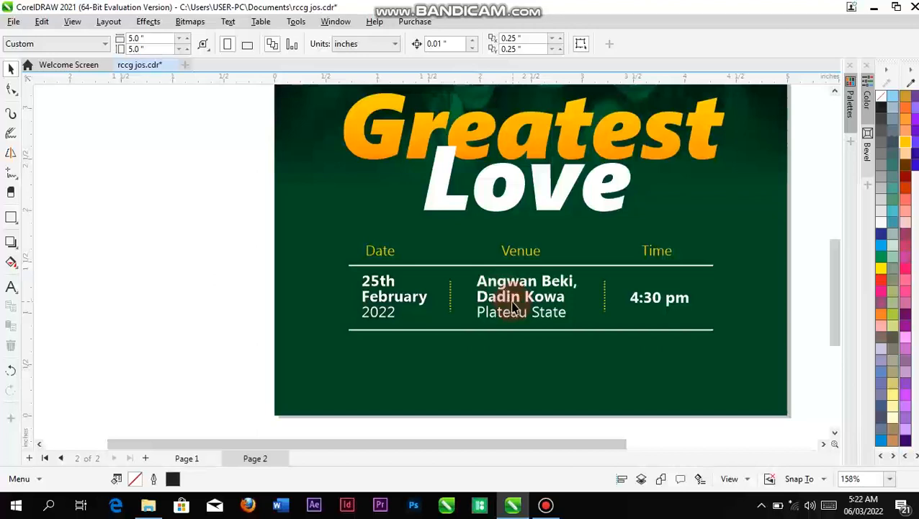
drag(510, 302, 654, 302)
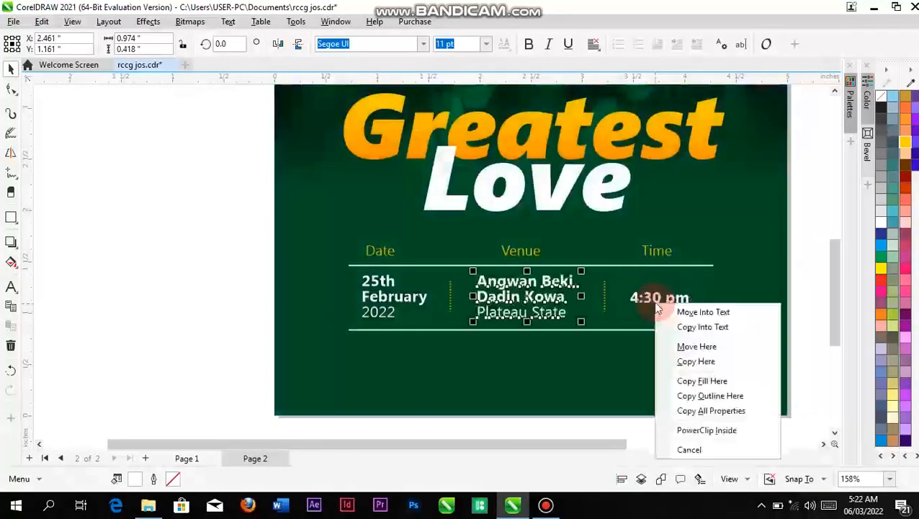
click(700, 381)
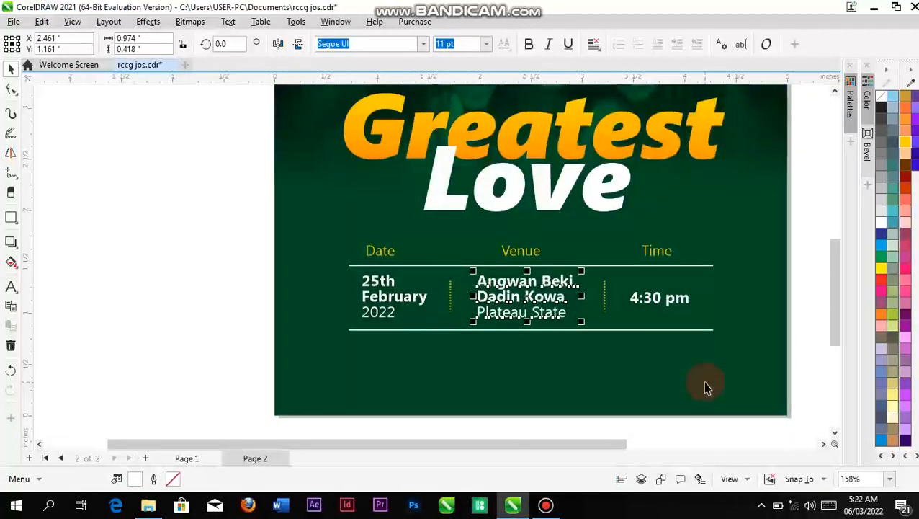
Try to copy the date text's fill onto the object in the venue area, and undo it.
click(386, 306)
drag(500, 306, 510, 306)
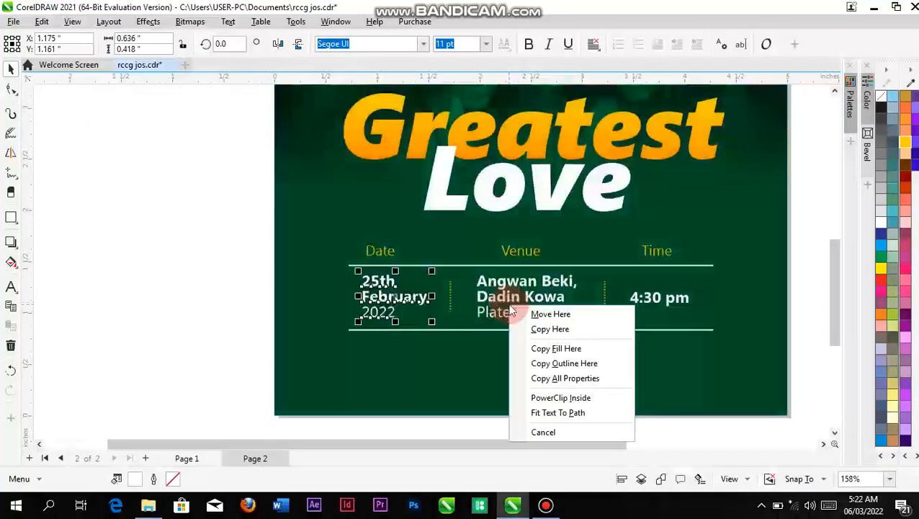
click(576, 350)
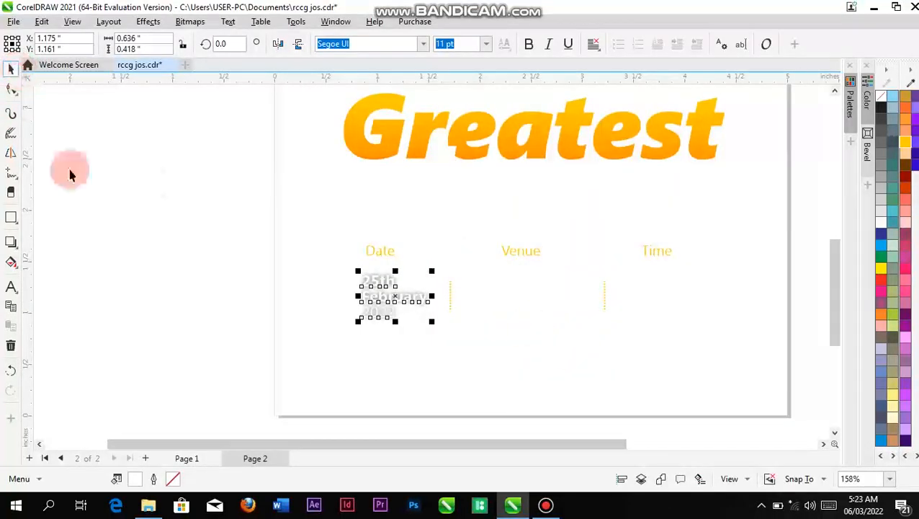
click(148, 164)
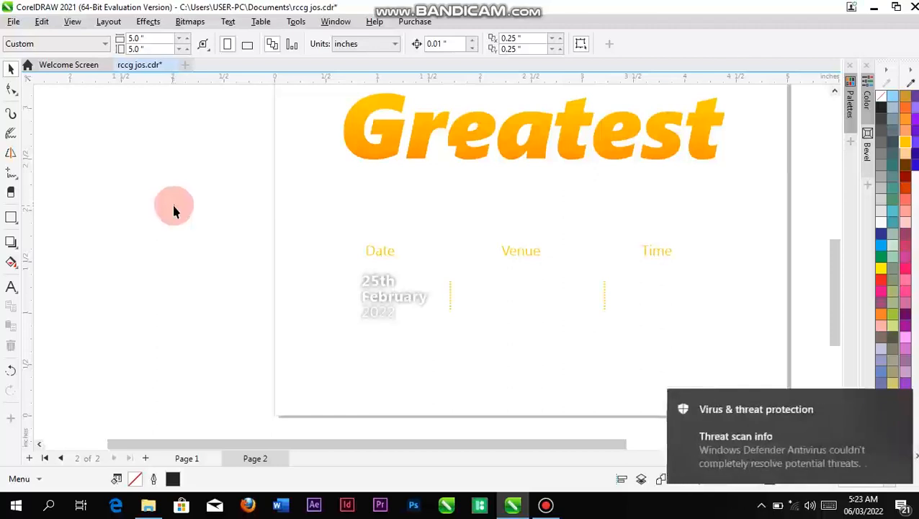
key(ctrl+z)
key(Tab)
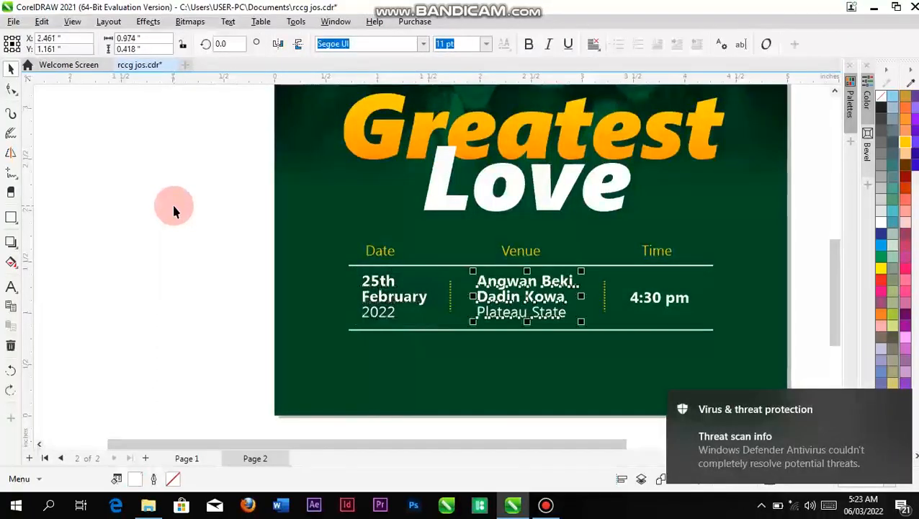
key(shift+Tab)
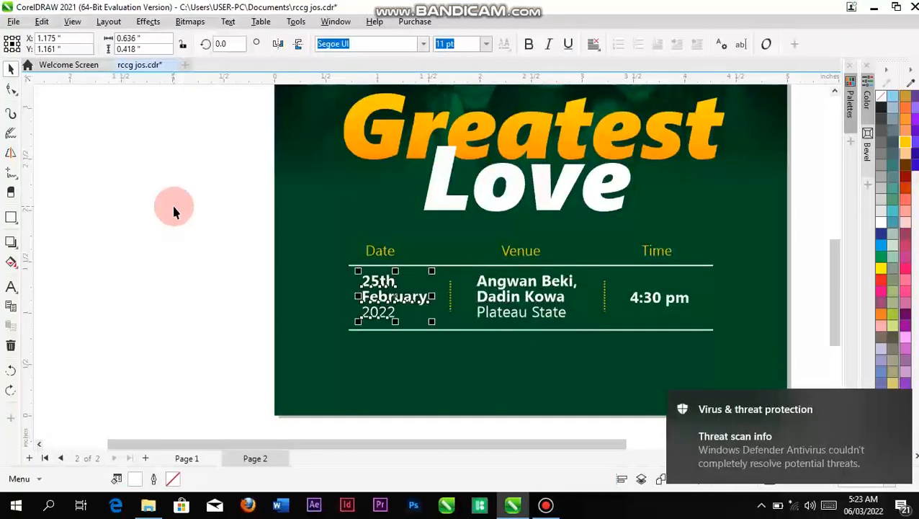
click(216, 258)
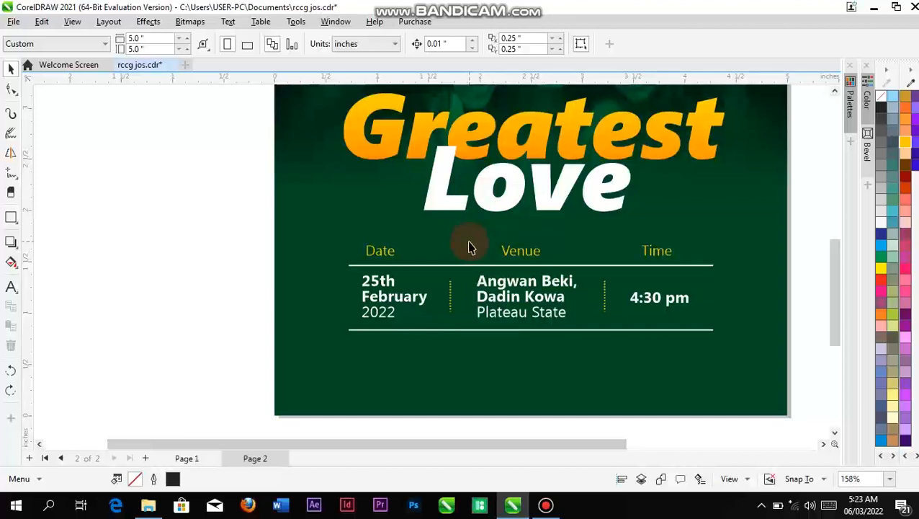
scroll(469, 248, down, 3)
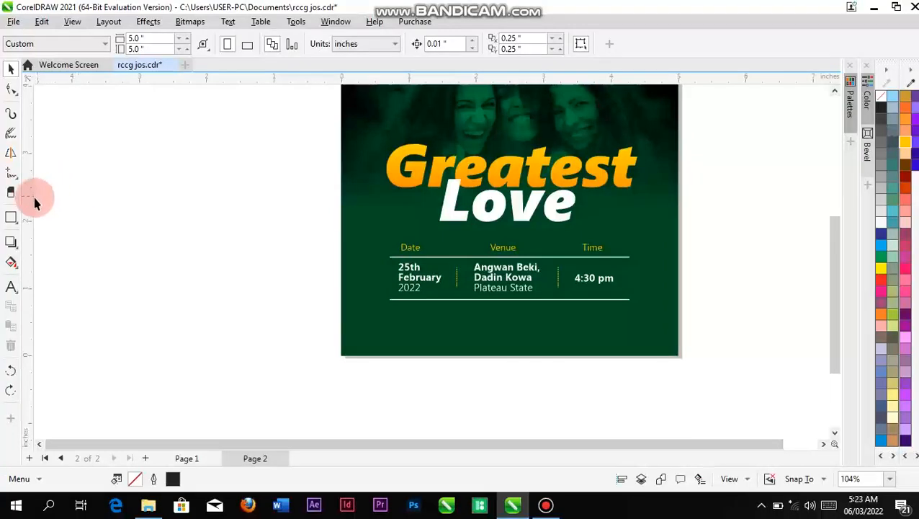
click(11, 218)
scroll(423, 148, up, 7)
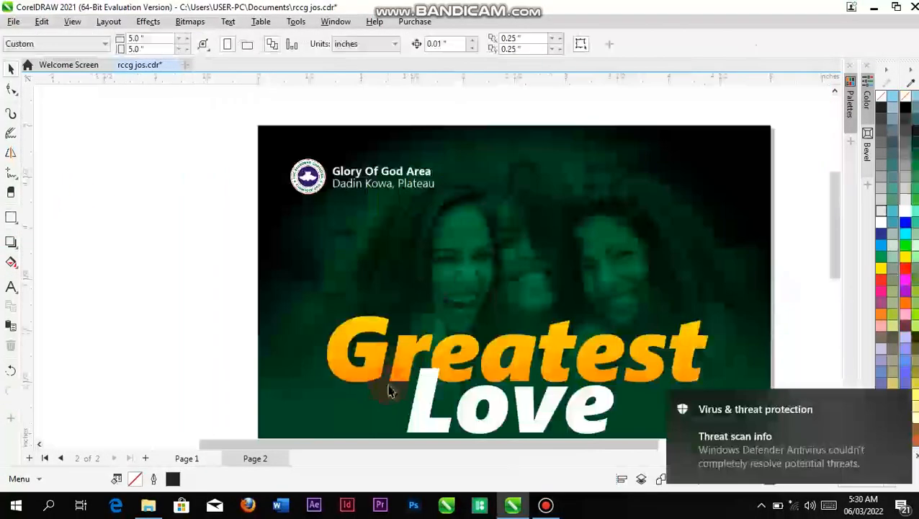
scroll(406, 322, up, 3)
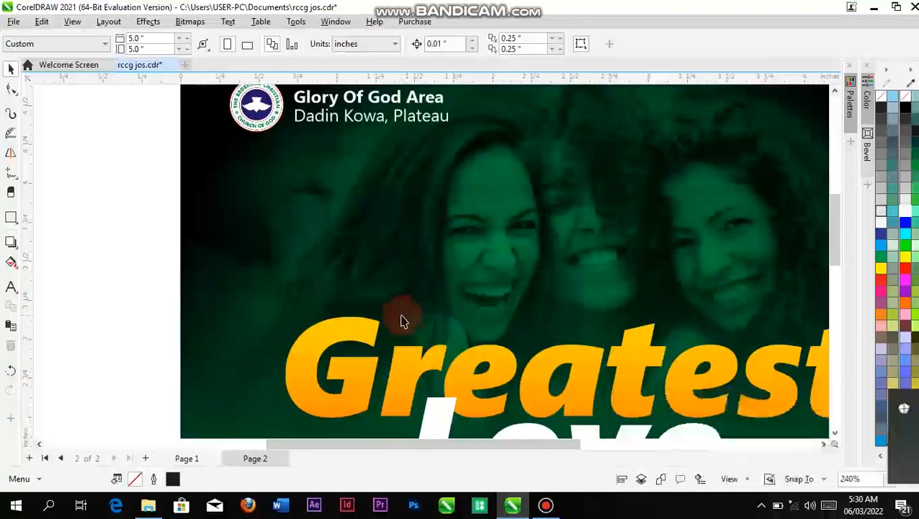
Draw a 1.5 by 0.121 inch rectangle just above the "reat" letters of "Greatest", fill it orange and remove its outline.
click(10, 217)
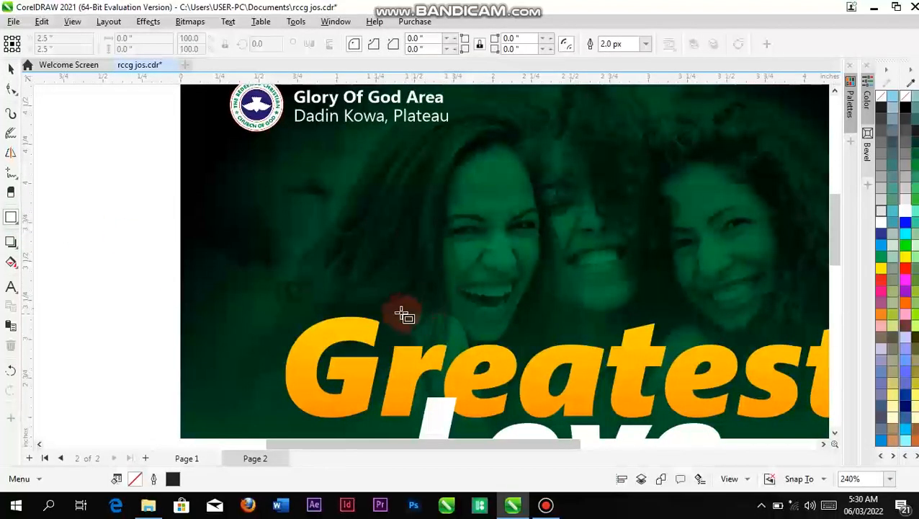
drag(426, 328, 622, 340)
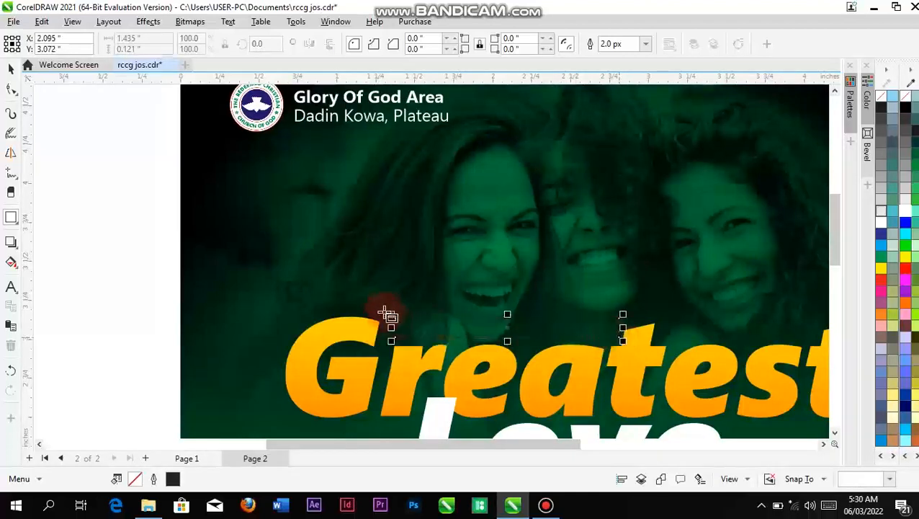
drag(380, 329, 382, 327)
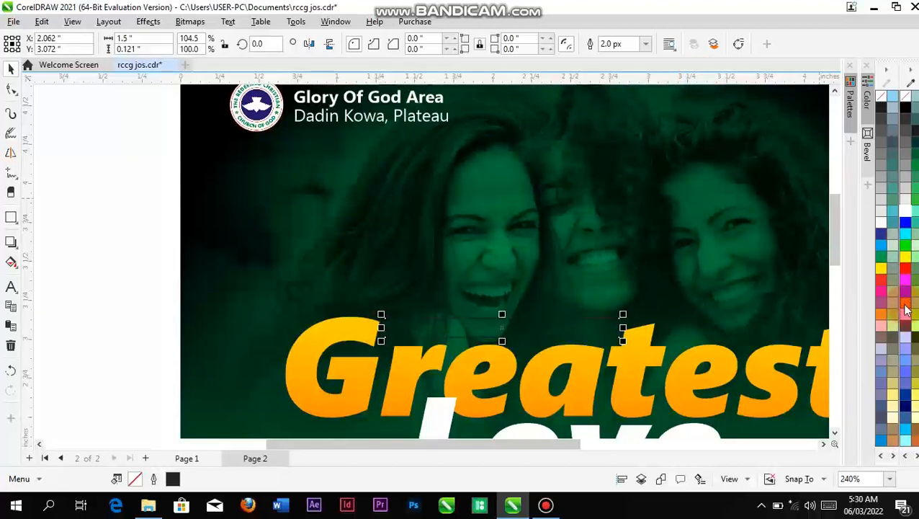
click(906, 308)
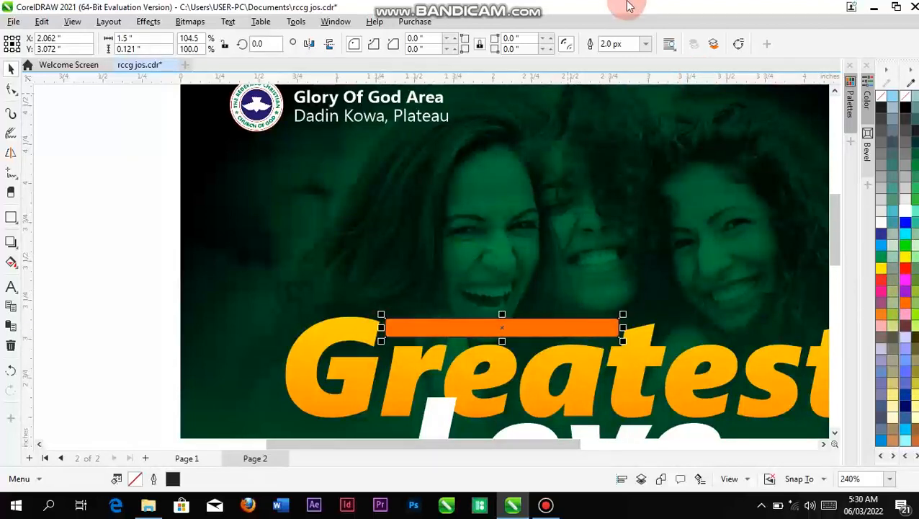
click(645, 45)
click(616, 82)
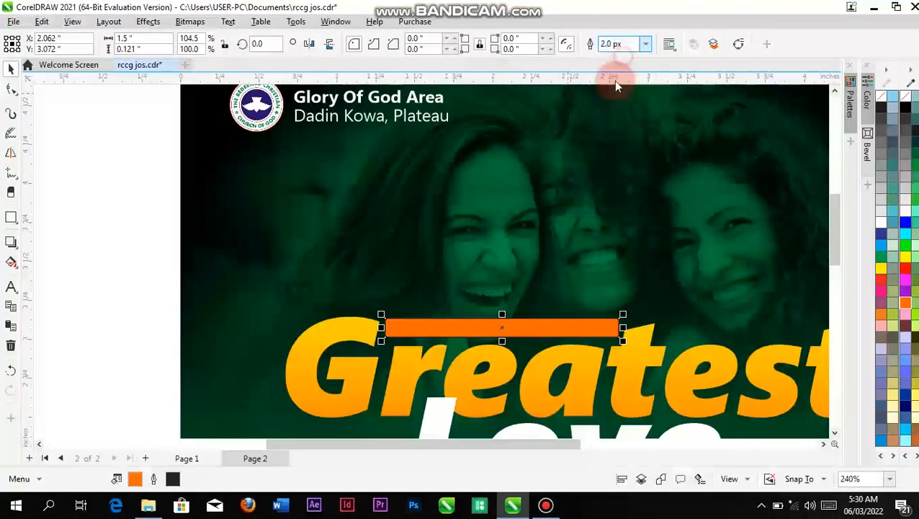
Apply a vertical gradient fill to the orange bar, running from orange at the base to yellow at the upper end.
click(12, 264)
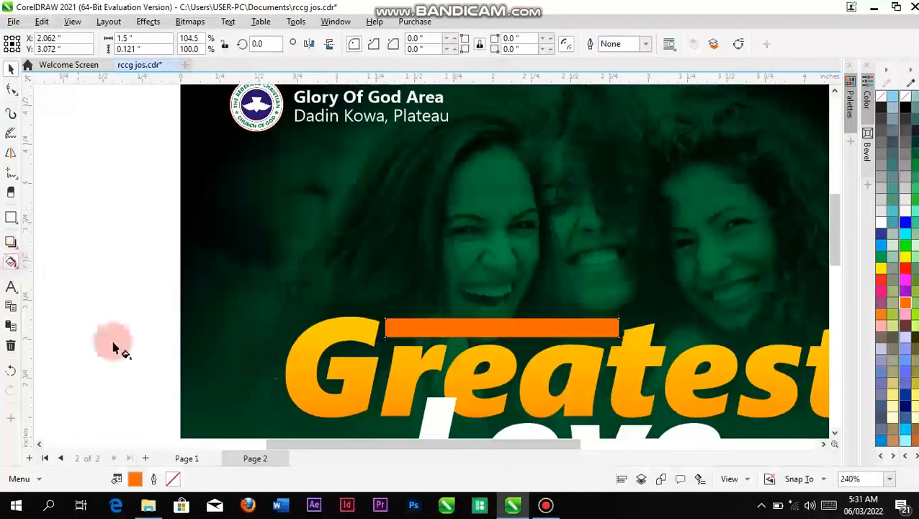
scroll(503, 332, up, 3)
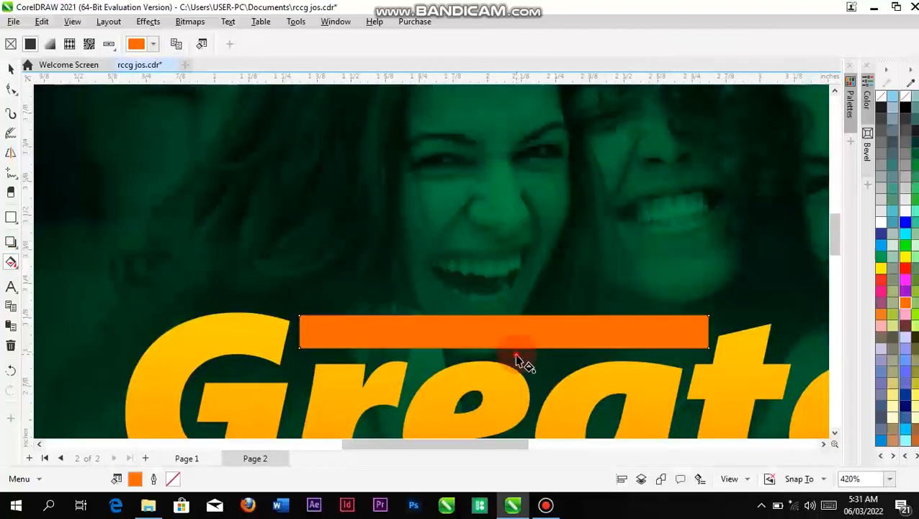
drag(516, 328, 514, 283)
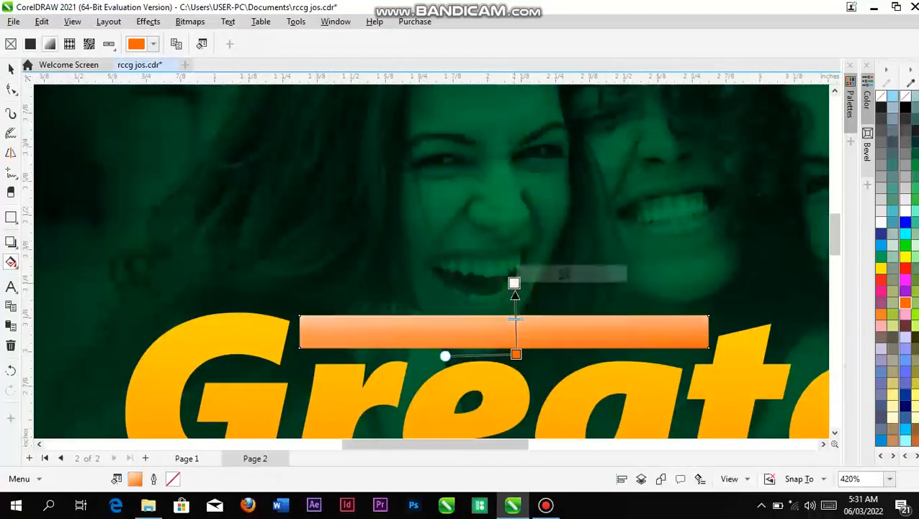
scroll(916, 215, down, 3)
drag(906, 143, 664, 187)
drag(518, 276, 515, 281)
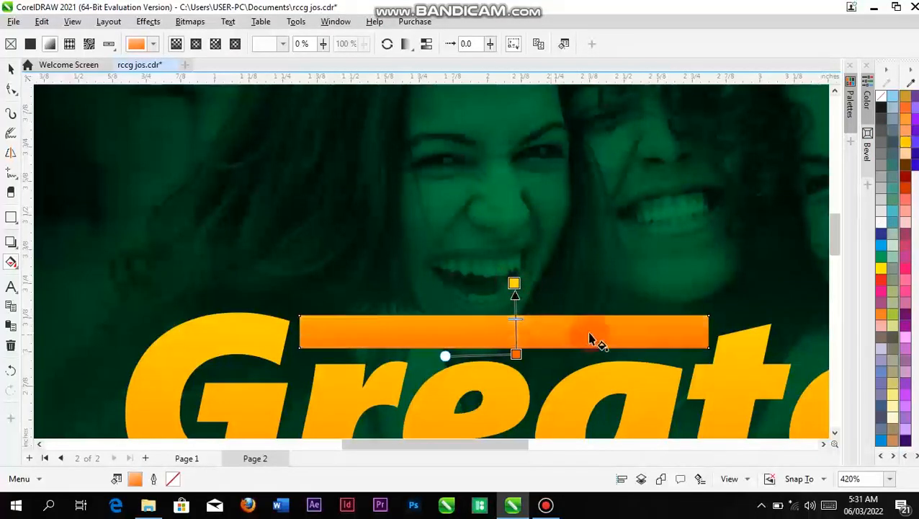
Reposition the end nodes and midpoint of the bar's gradient so yellow-orange dominates and blends down into orange.
scroll(530, 346, up, 2)
scroll(531, 349, up, 2)
mouse_move(500, 369)
mouse_down()
mouse_move(493, 378)
mouse_move(493, 366)
mouse_up()
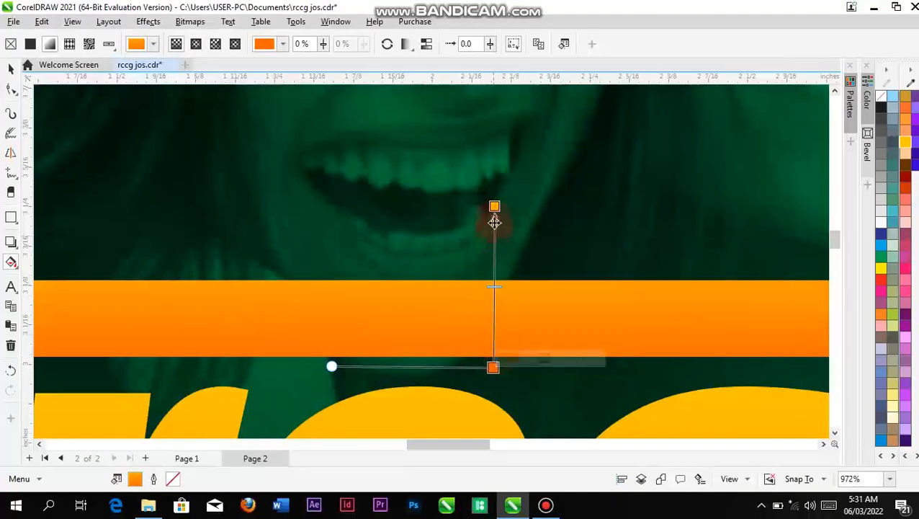
drag(495, 219, 500, 238)
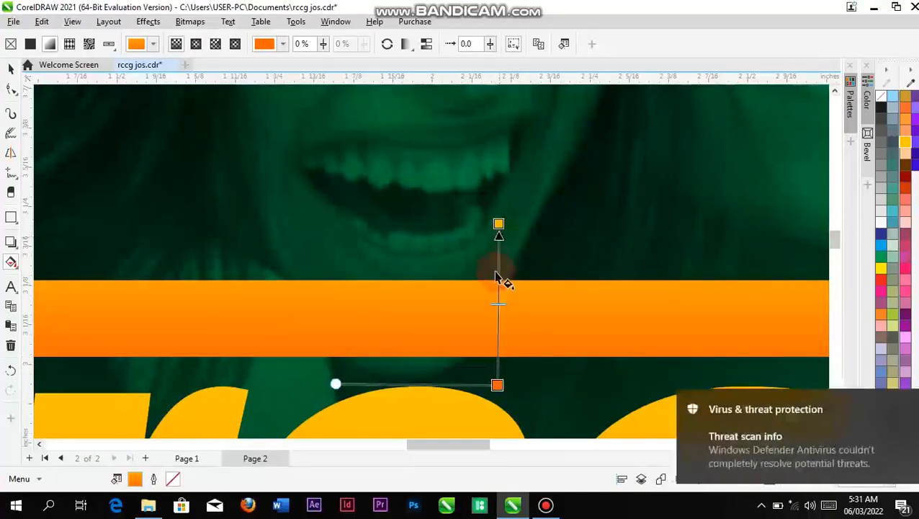
drag(499, 305, 499, 336)
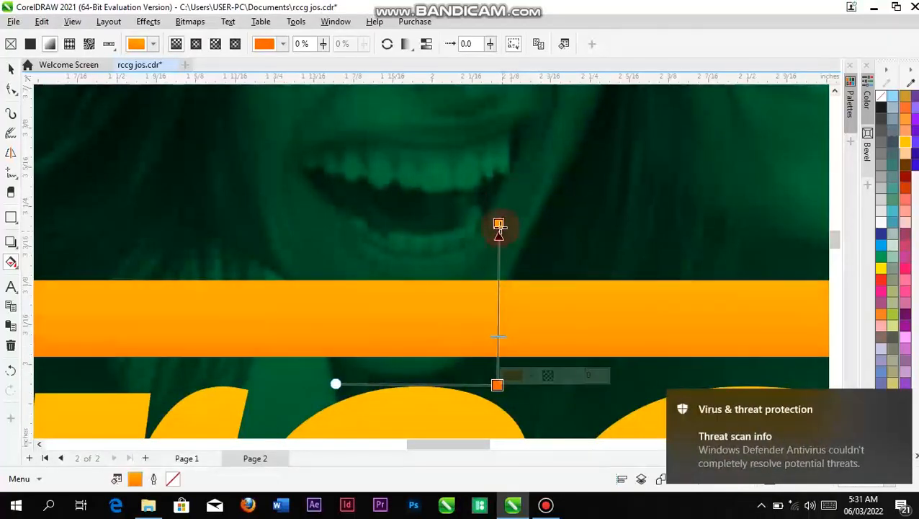
drag(500, 227, 497, 252)
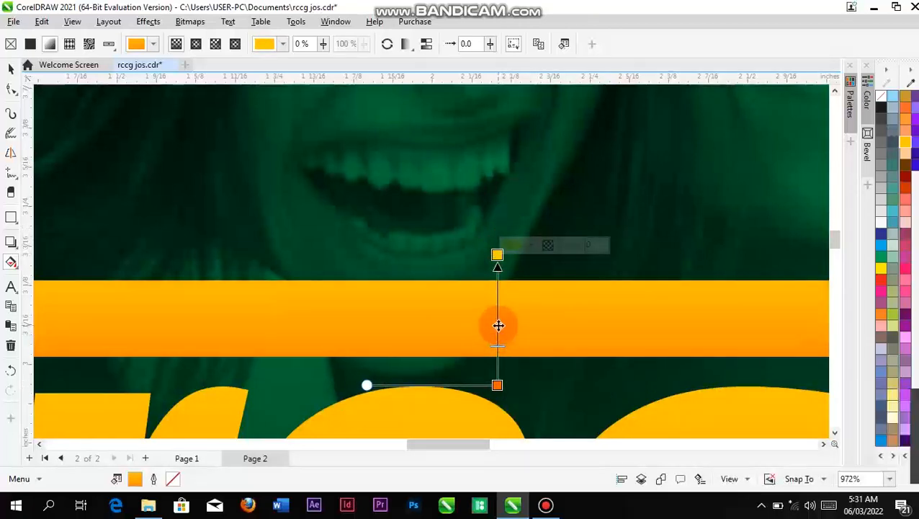
scroll(501, 332, down, 3)
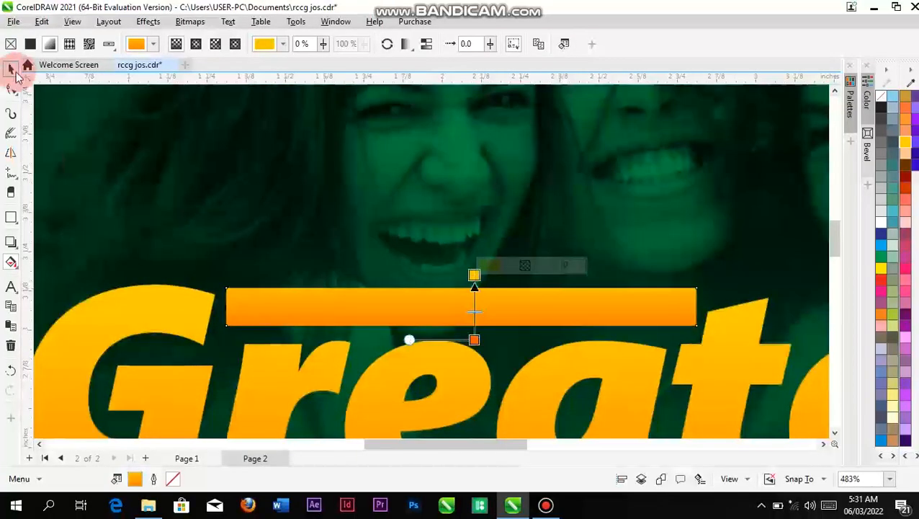
Paste the "Monthly Area Crusade" text onto the gradient bar and shorten the bar to 1.403 inches wide.
click(15, 71)
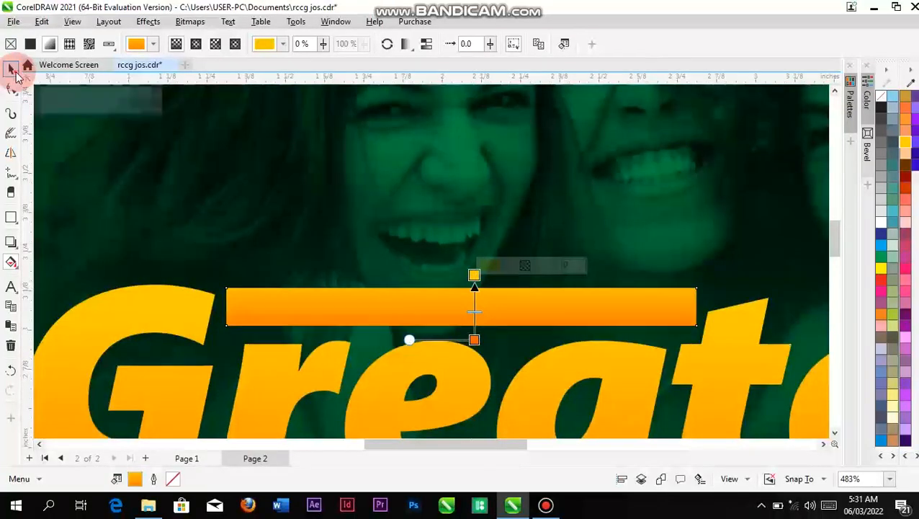
click(495, 286)
key(ctrl+v)
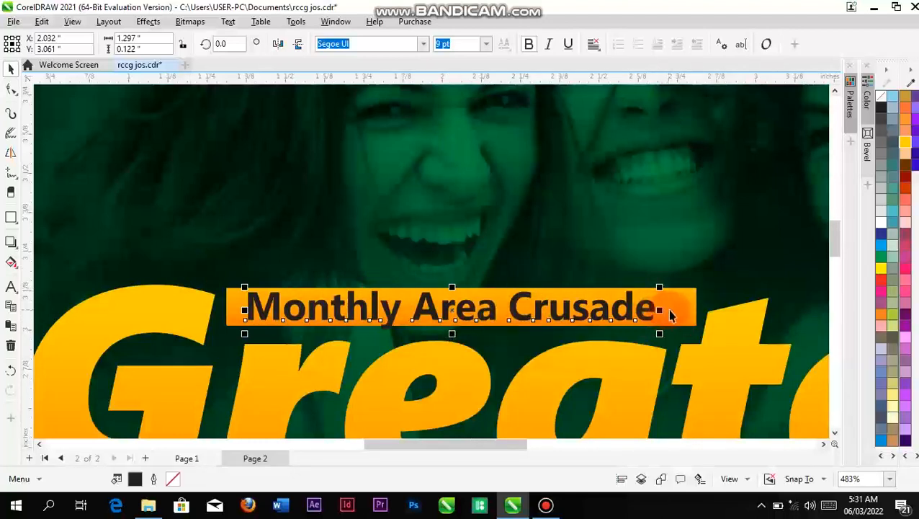
click(694, 312)
drag(701, 307, 669, 325)
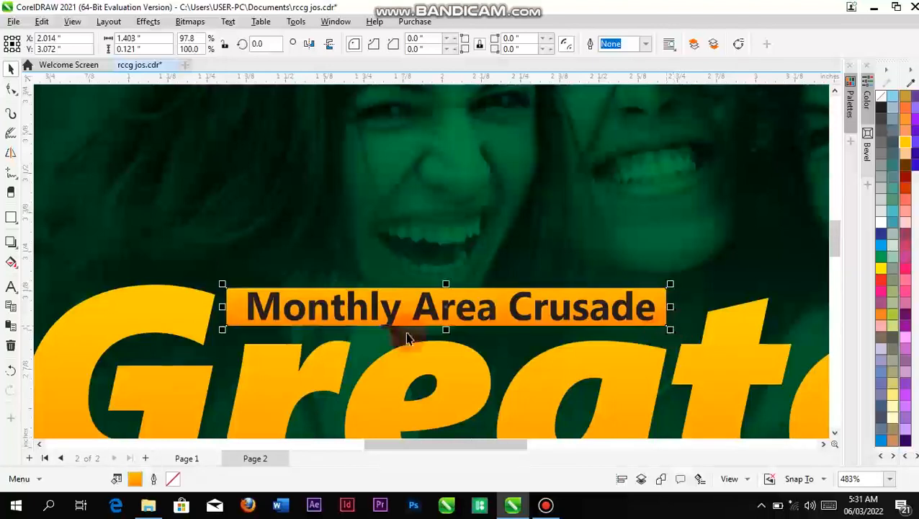
Align the centres of the "Monthly Area Crusade" text and its bar along a common vertical axis.
scroll(164, 293, down, 4)
drag(618, 250, 194, 344)
key(c)
click(665, 249)
scroll(209, 301, up, 4)
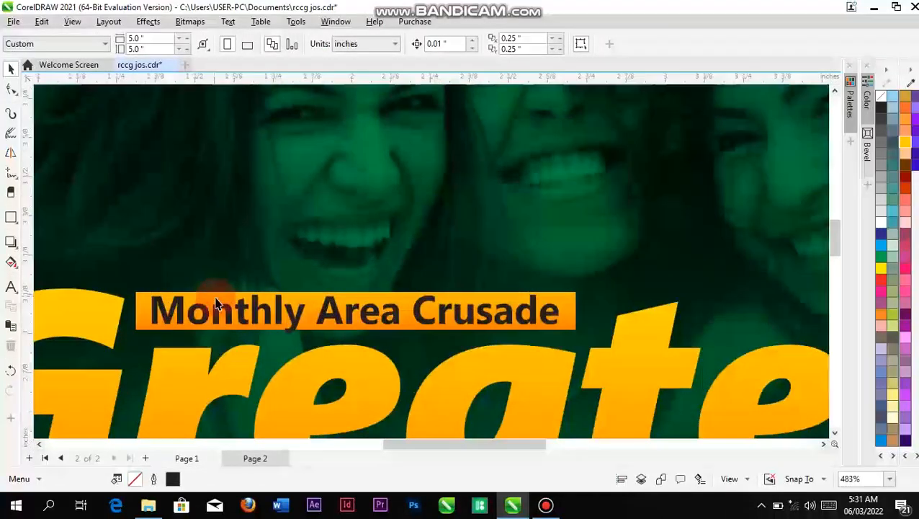
Extend the bar's lower edge to make it 0.143 inch high, and nudge the "Monthly Area Crusade" text down 0.01 inch.
click(566, 298)
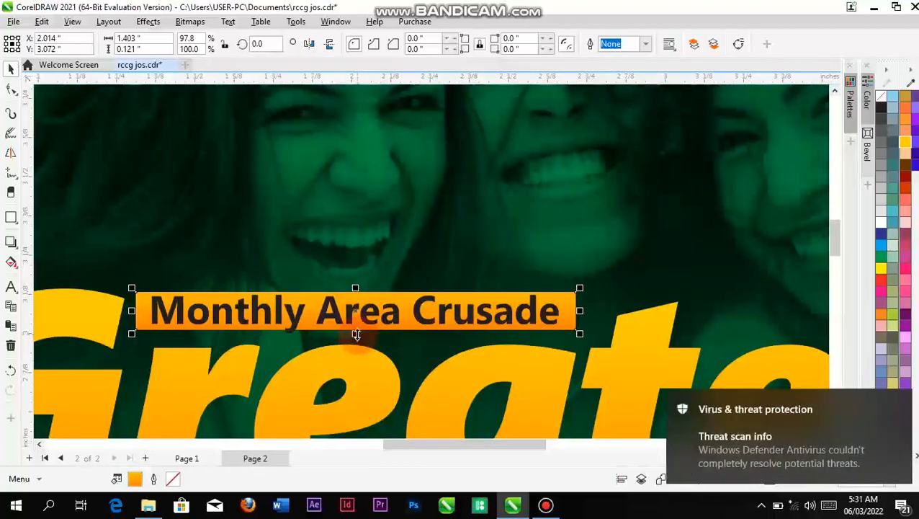
drag(357, 336, 356, 340)
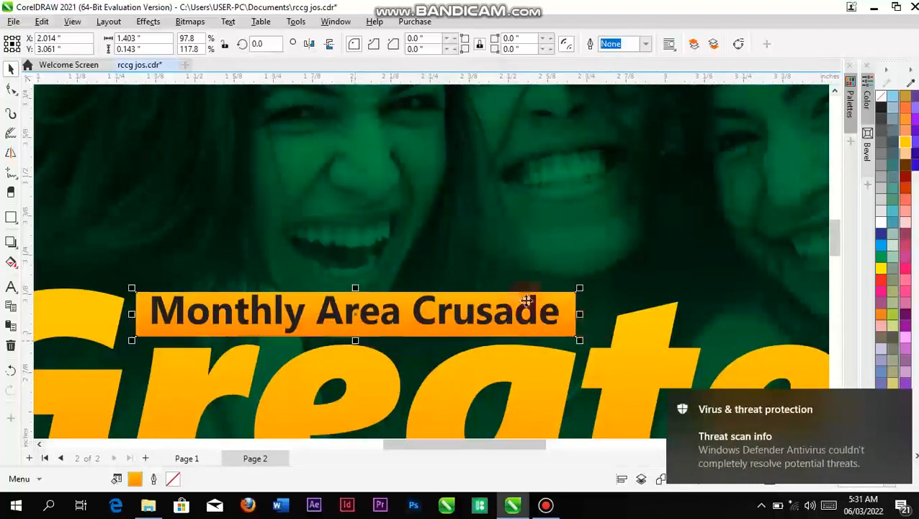
scroll(627, 301, down, 2)
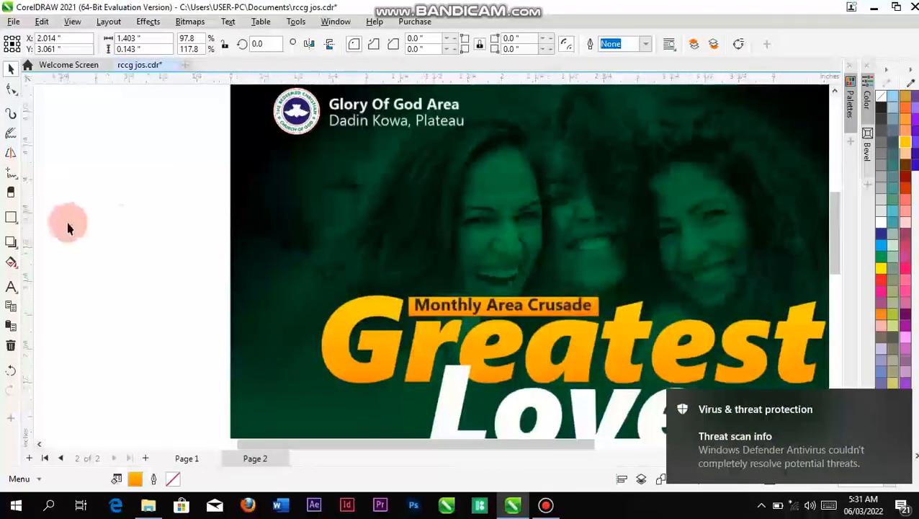
key(Escape)
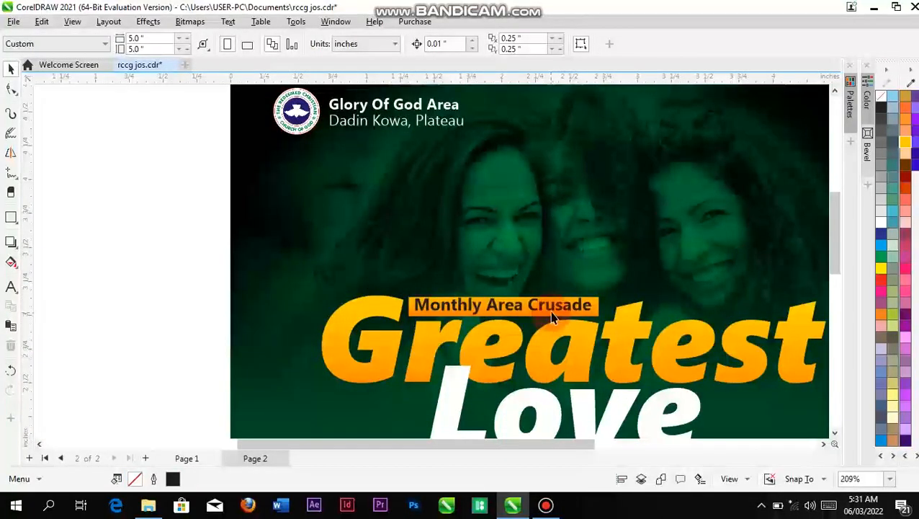
scroll(551, 311, up, 2)
click(552, 313)
key(Down)
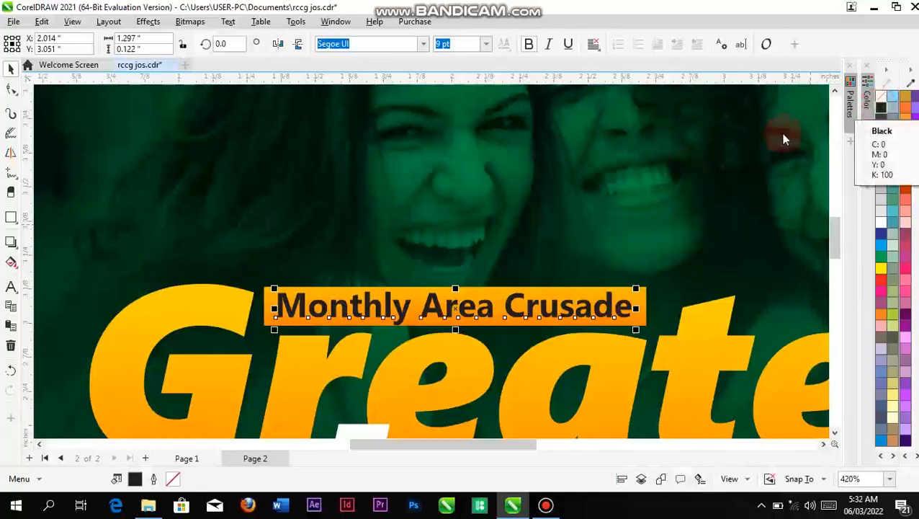
Move the "Prayer, Word, Teaching, Love Market" line from beside the page to the flyer's lower edge, and review the whole layout deselected.
scroll(452, 281, down, 2)
scroll(452, 281, down, 6)
click(309, 252)
click(560, 326)
click(343, 394)
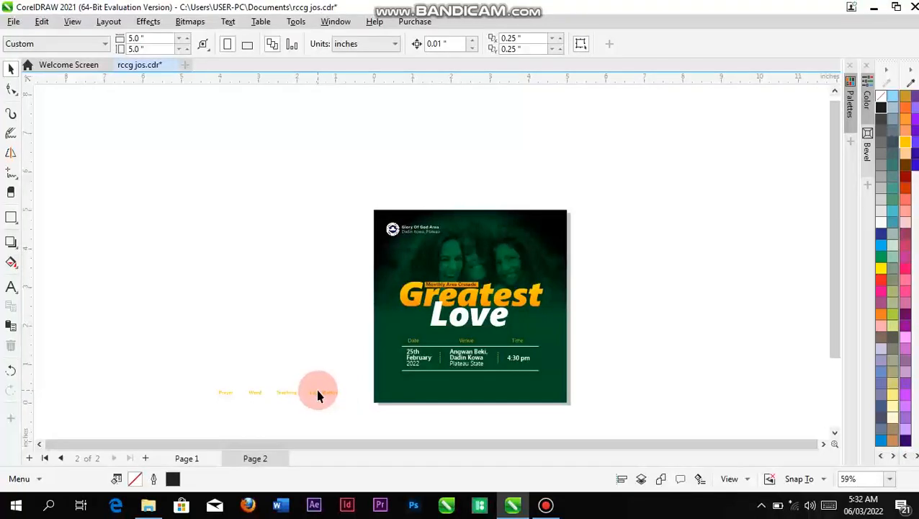
drag(321, 398, 508, 390)
scroll(479, 395, up, 3)
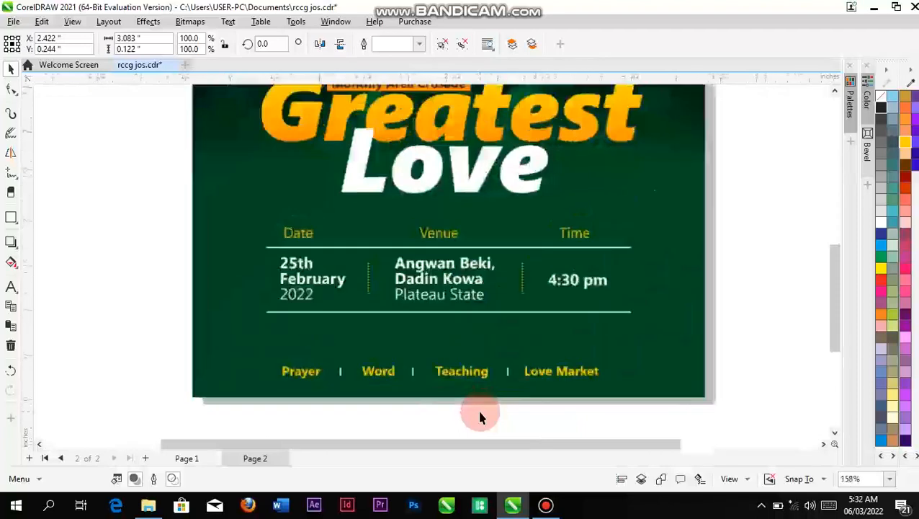
drag(291, 370, 301, 371)
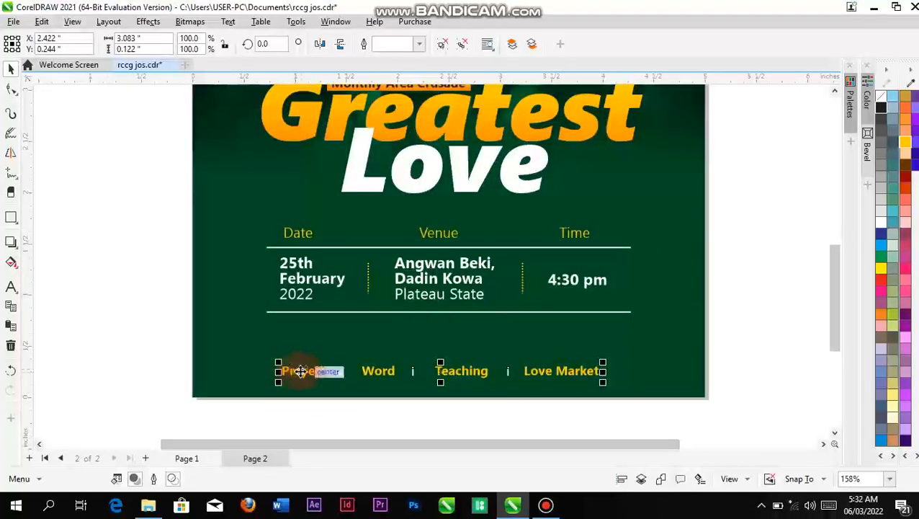
click(604, 329)
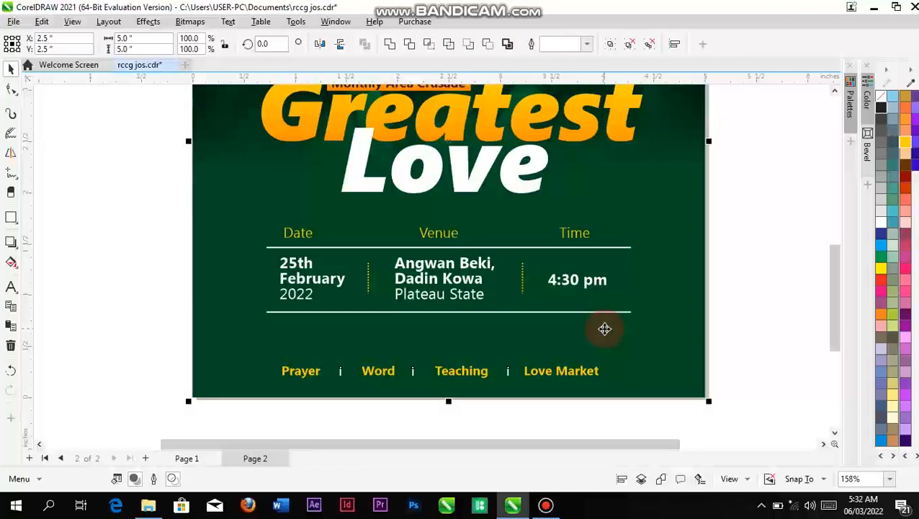
click(756, 257)
scroll(461, 259, down, 4)
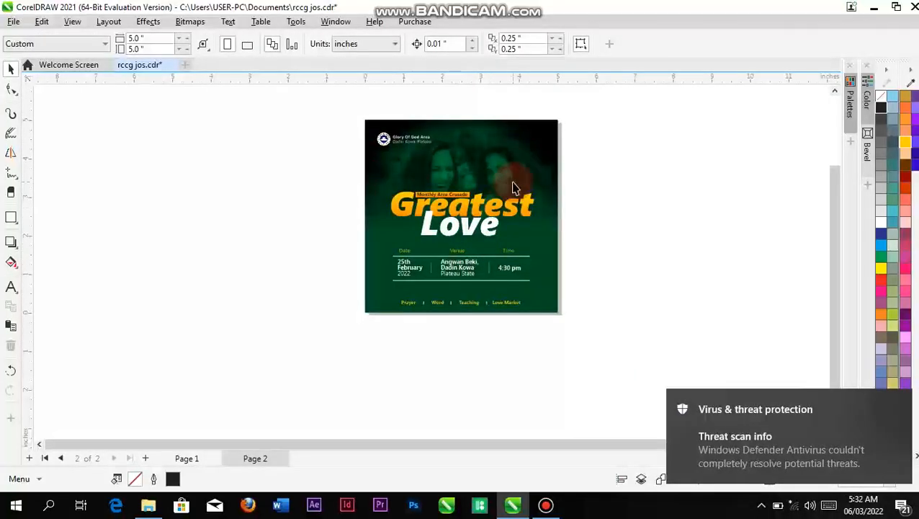
key(F4)
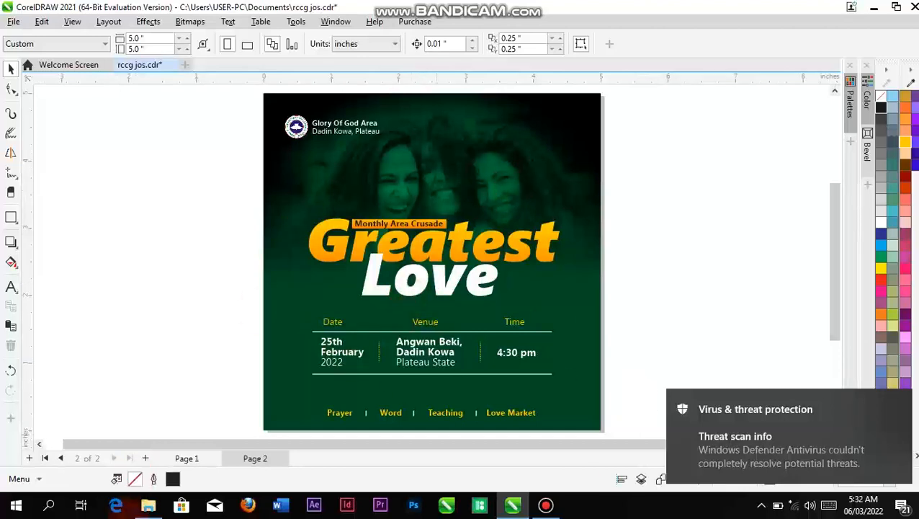
Bring the snow-effect image from the BACKGROUND folder in File Explorer into the CorelDRAW flyer document.
click(149, 507)
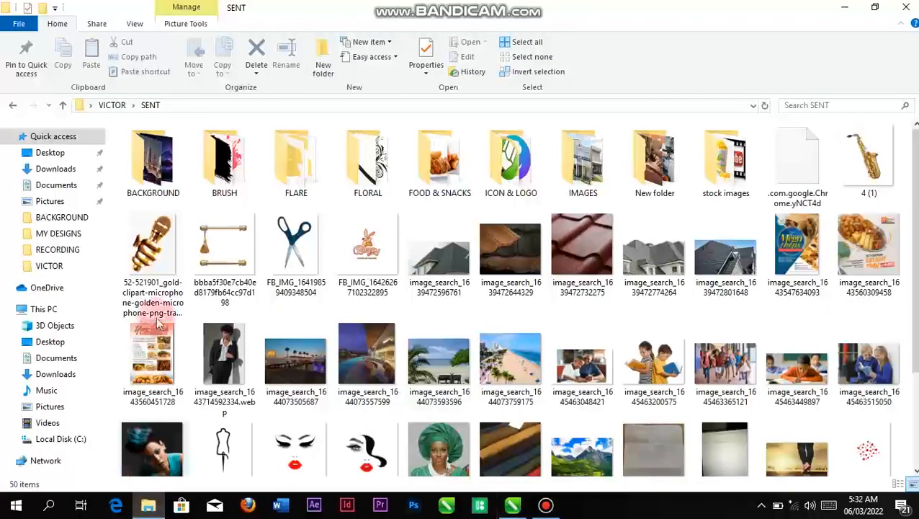
double_click(137, 173)
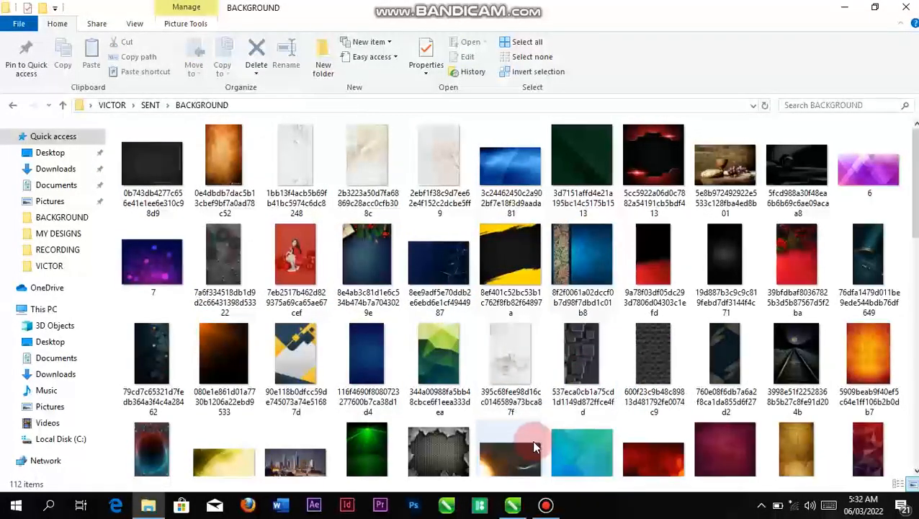
scroll(532, 441, down, 3)
scroll(533, 447, down, 5)
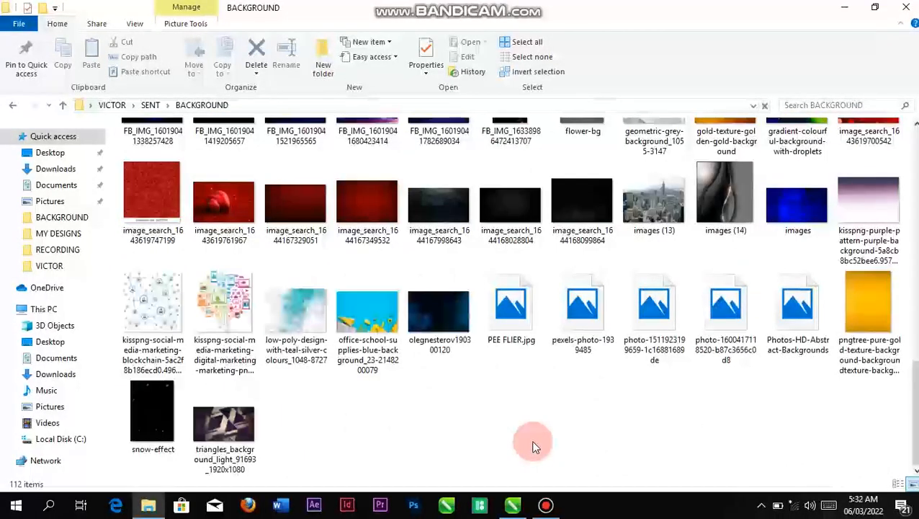
click(152, 417)
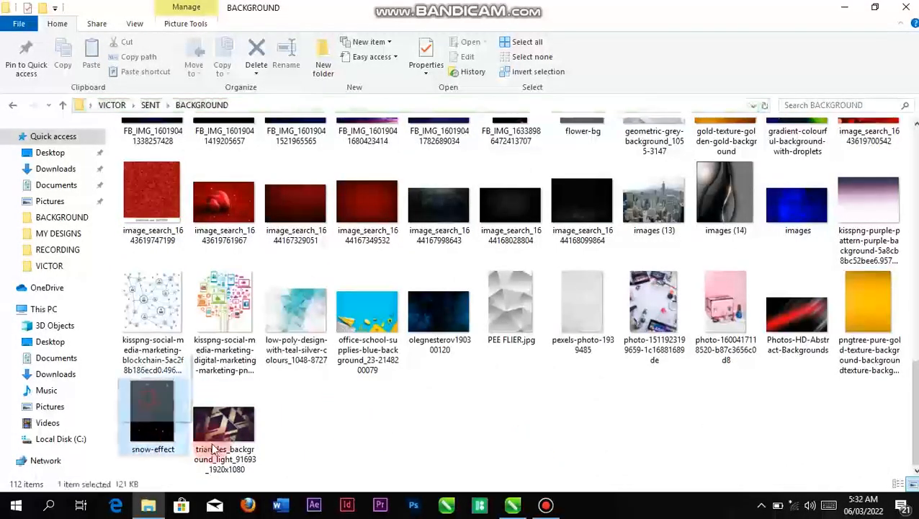
drag(159, 407, 229, 233)
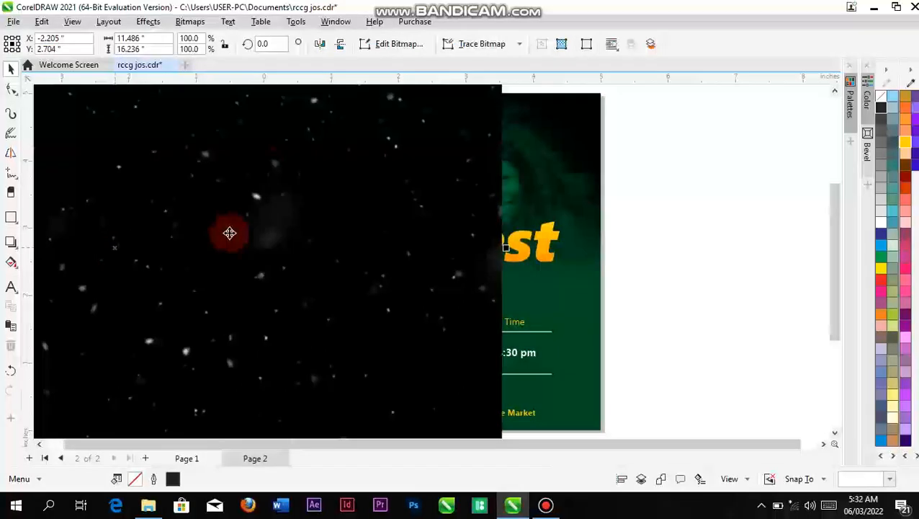
scroll(382, 203, down, 4)
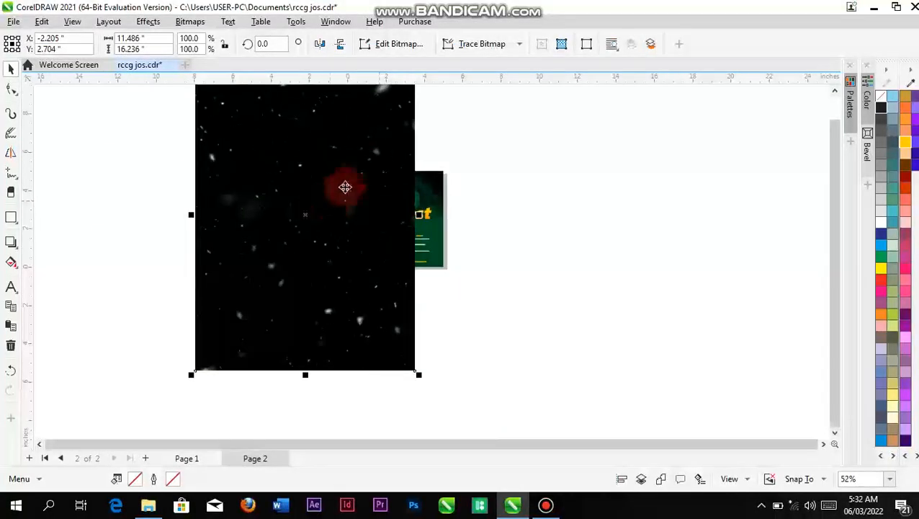
Scale the snow-effect image down to about 67% and place it on the empty area beside the flyer.
drag(347, 179, 421, 203)
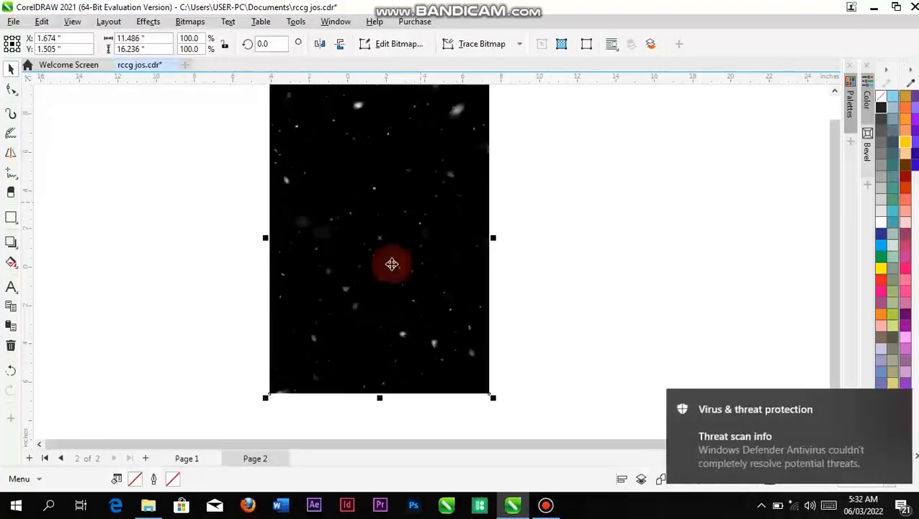
drag(493, 397, 491, 346)
drag(397, 295, 266, 288)
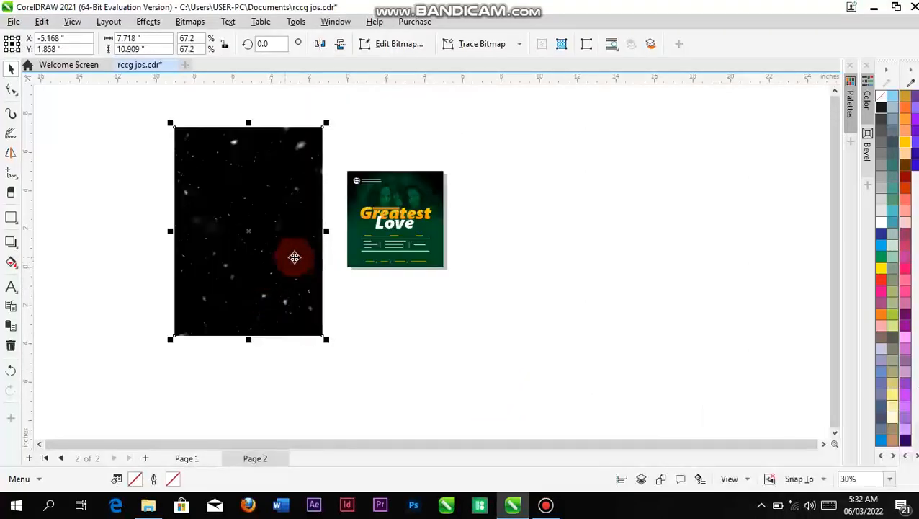
PowerClip the snow-effect image inside the flyer's background rectangle and review the flyer with nothing selected.
drag(291, 240, 435, 232)
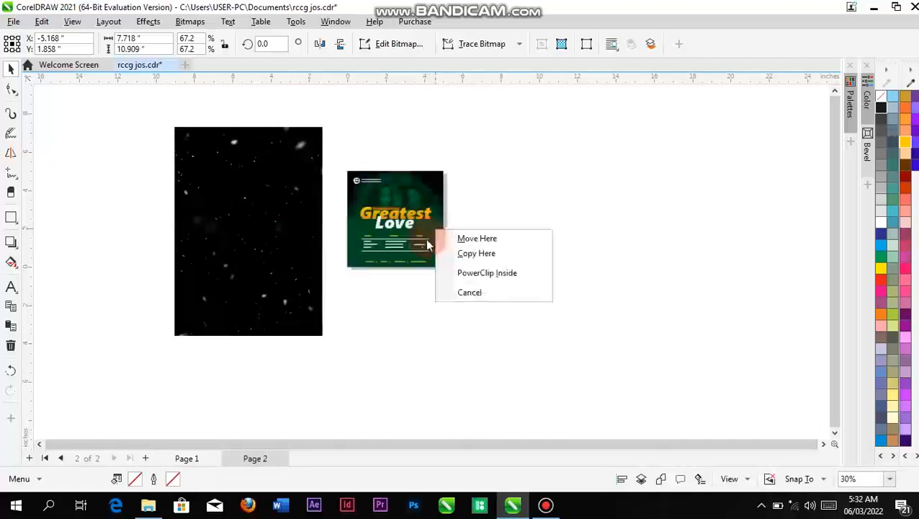
click(621, 191)
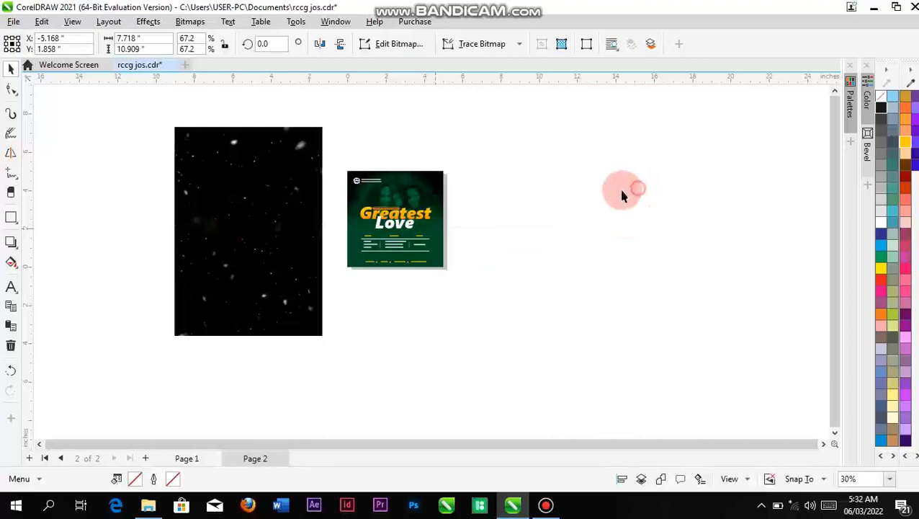
click(298, 245)
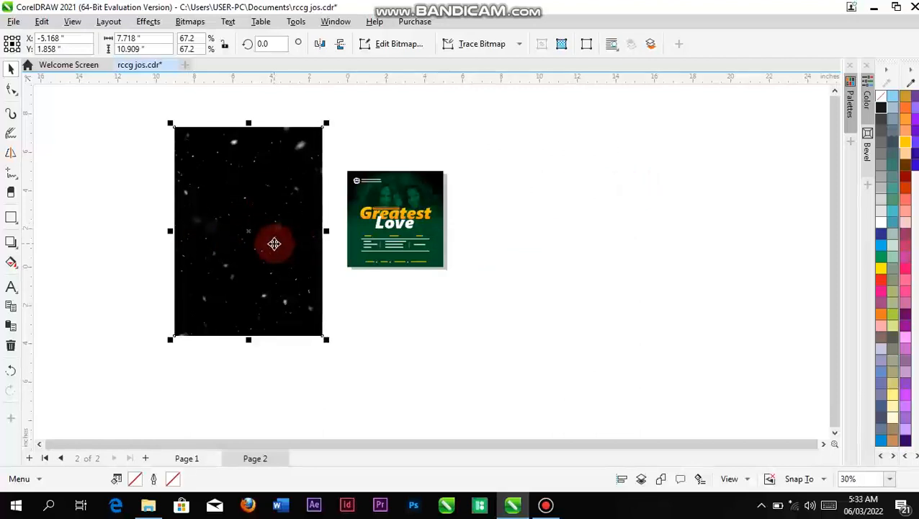
drag(274, 244, 433, 233)
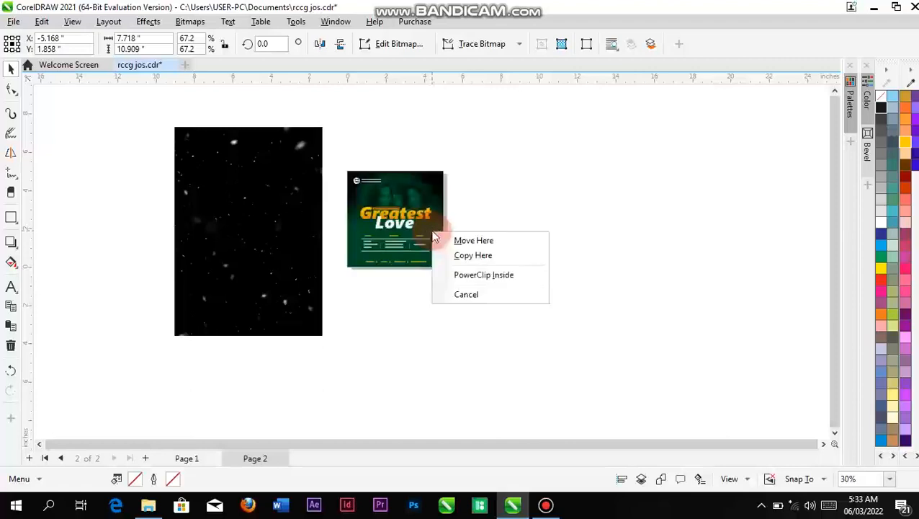
click(485, 285)
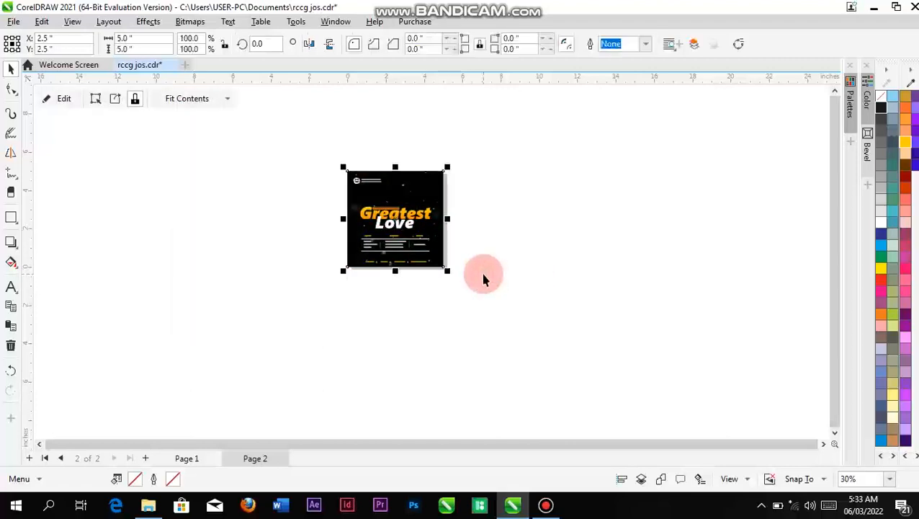
scroll(418, 134, up, 3)
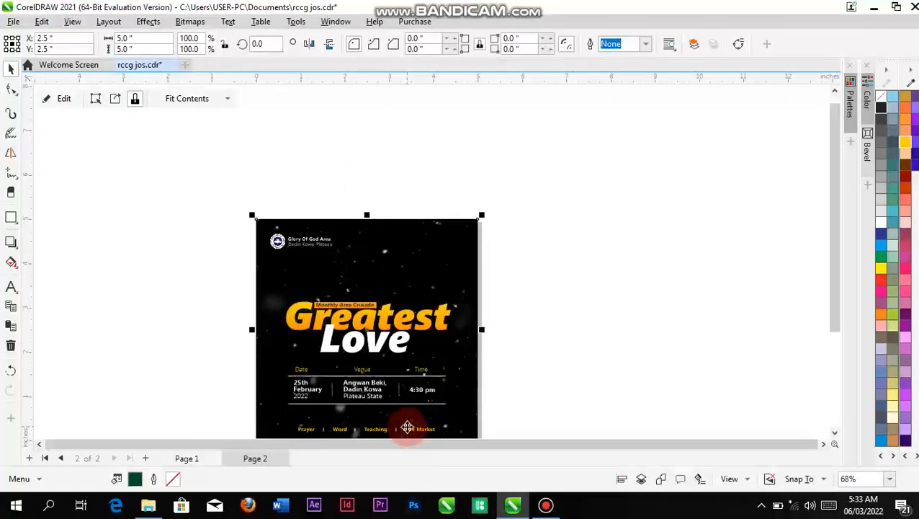
scroll(408, 425, up, 2)
click(640, 304)
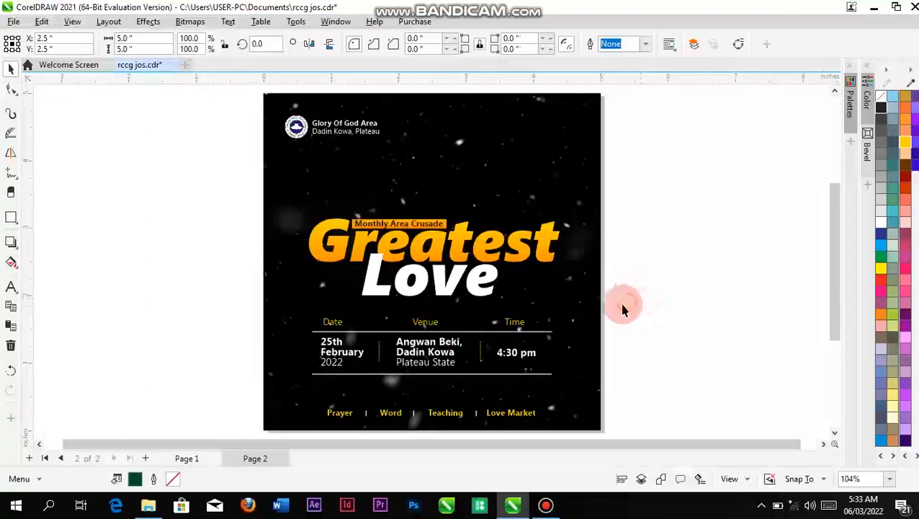
Try the Overlay merge mode on the clipped snow image, undo it, and set its merge mode to Screen.
click(580, 309)
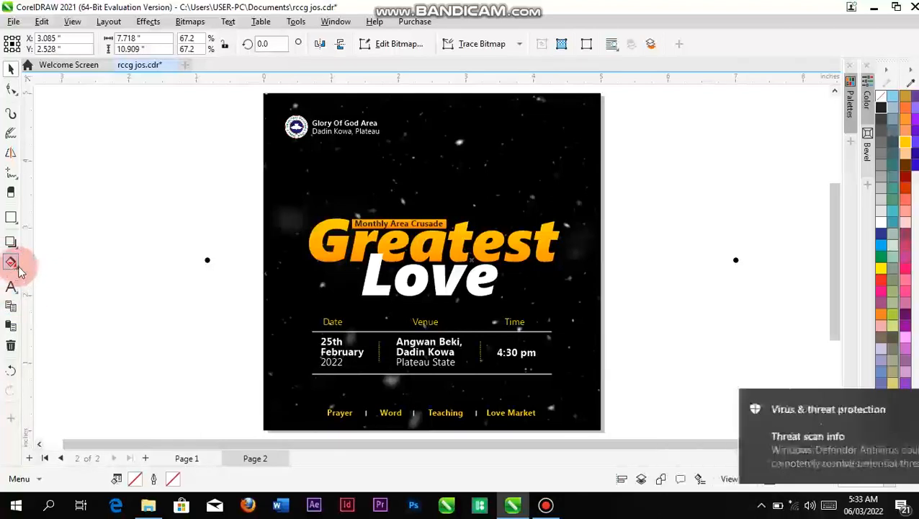
click(13, 243)
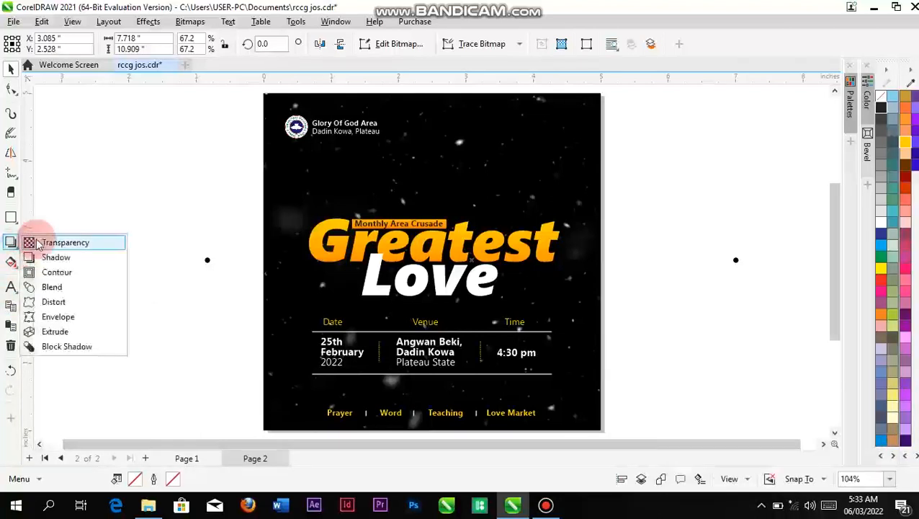
click(38, 244)
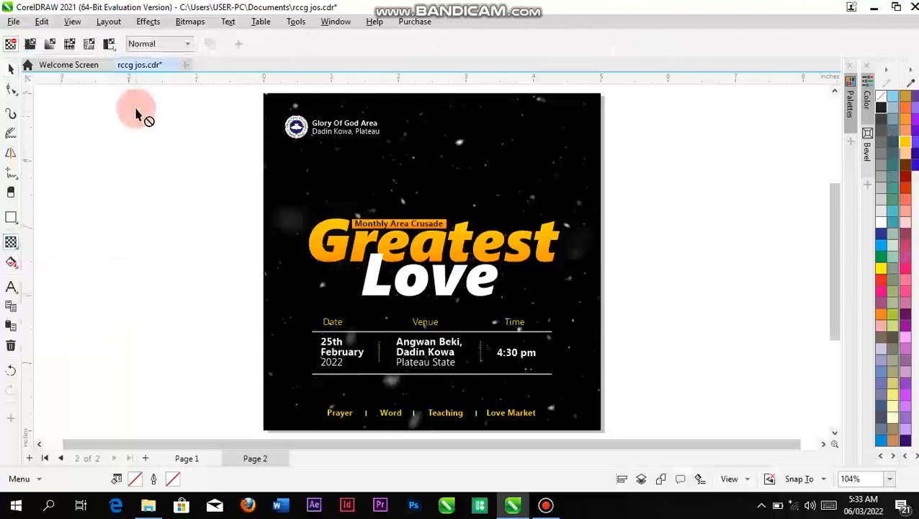
click(189, 45)
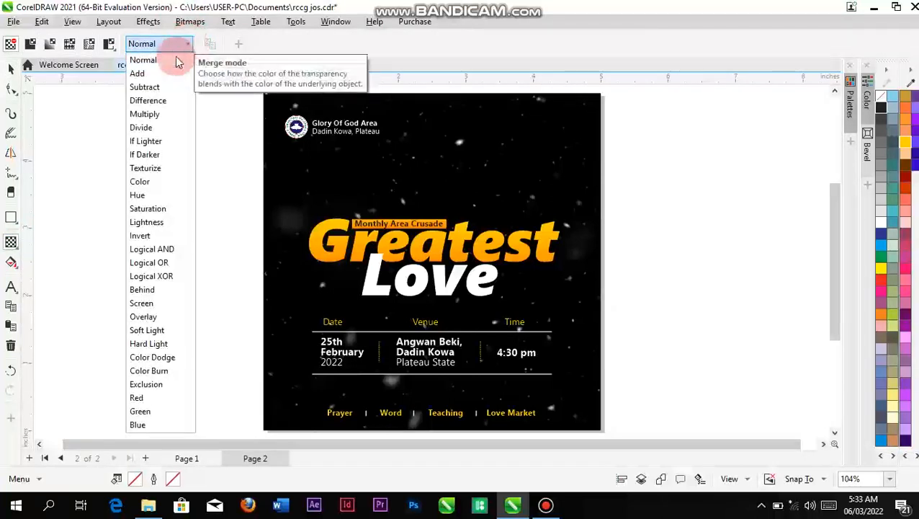
click(145, 317)
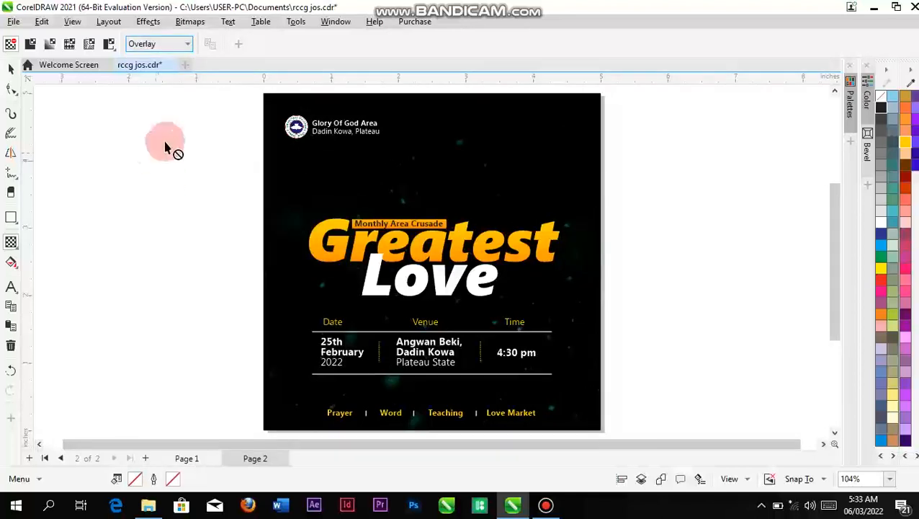
key(ctrl+z)
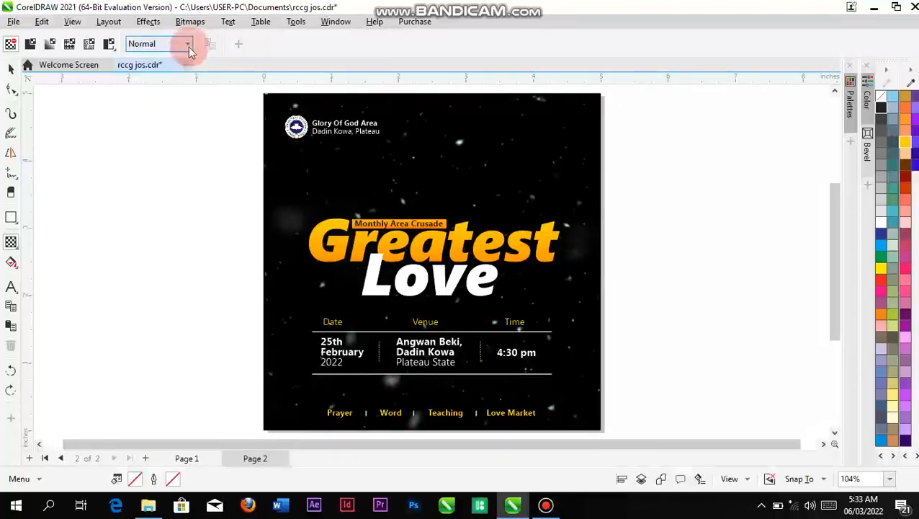
click(188, 44)
click(140, 311)
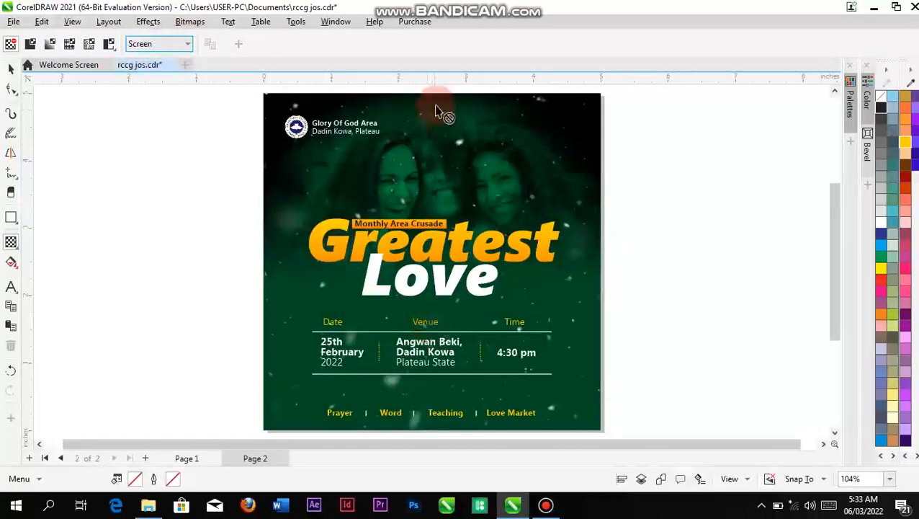
Give the clipped snow image a uniform transparency of 66 and review the whole flyer deselected.
scroll(426, 395, down, 3)
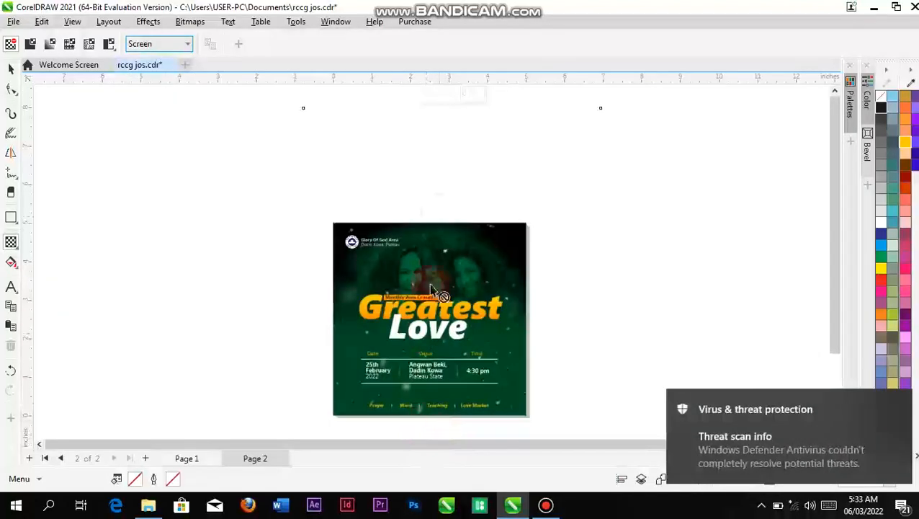
scroll(429, 409, down, 2)
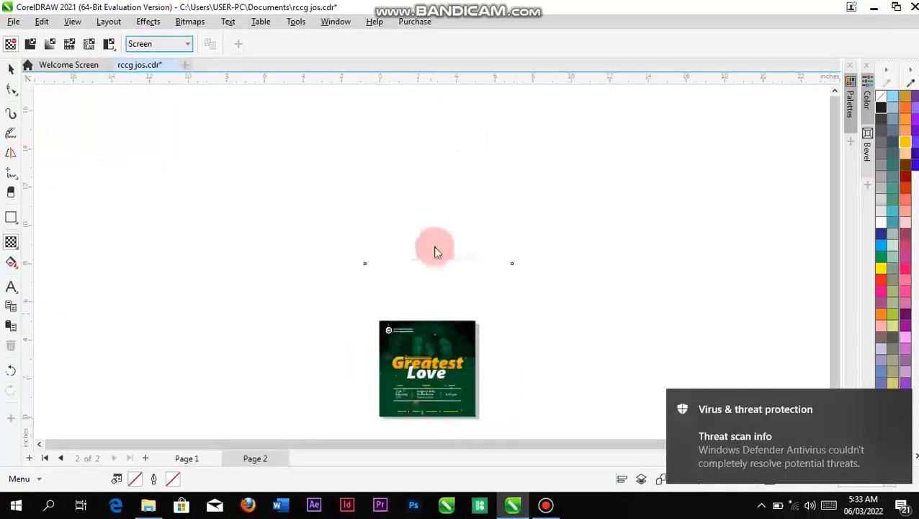
drag(414, 254, 426, 258)
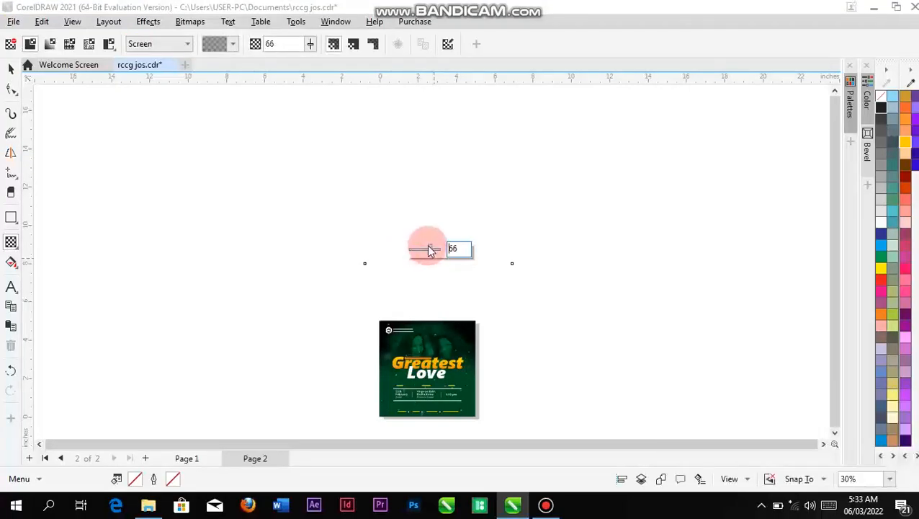
scroll(437, 390, up, 3)
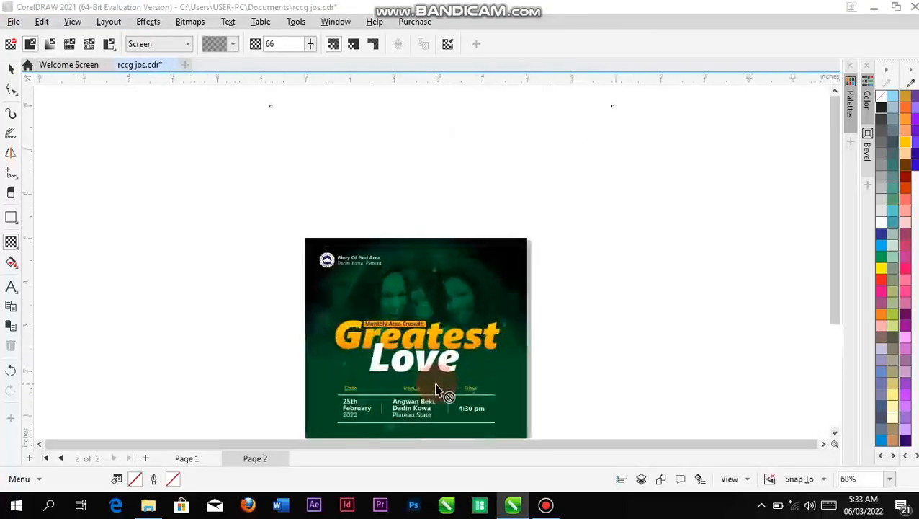
scroll(437, 390, up, 3)
scroll(435, 385, down, 2)
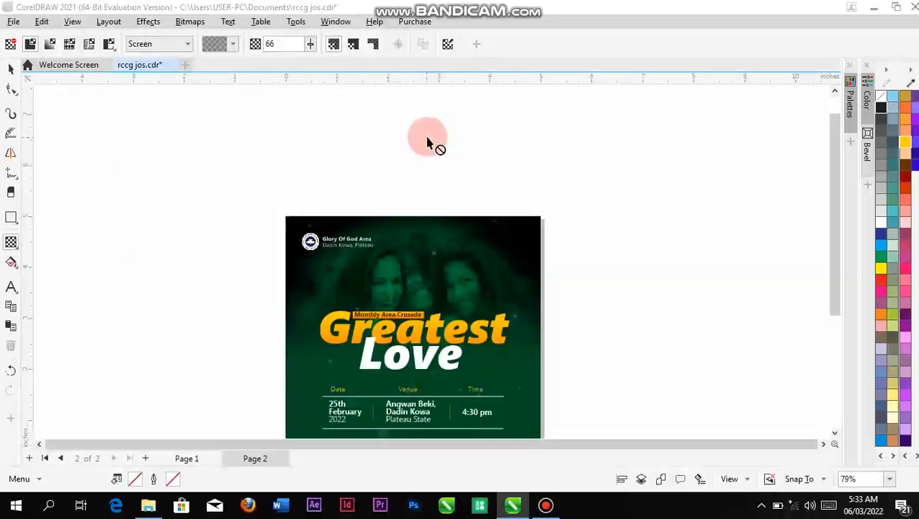
scroll(443, 155, down, 4)
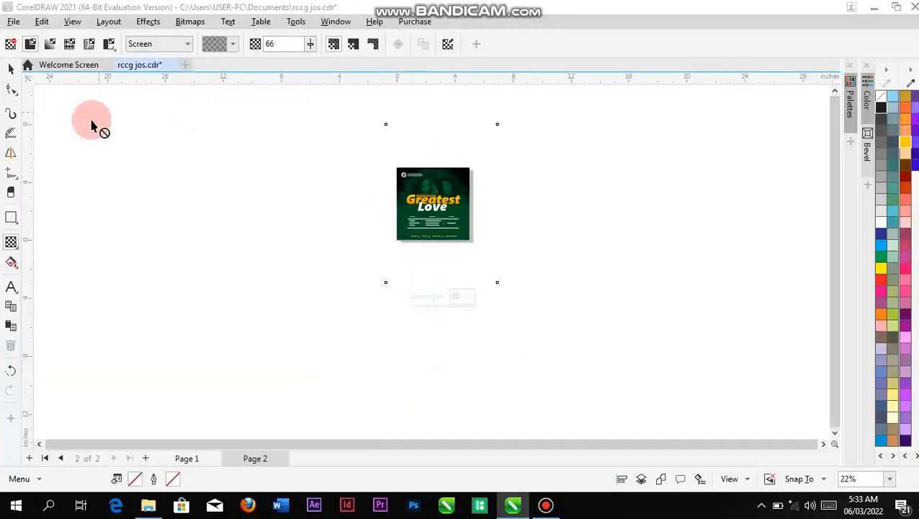
click(10, 73)
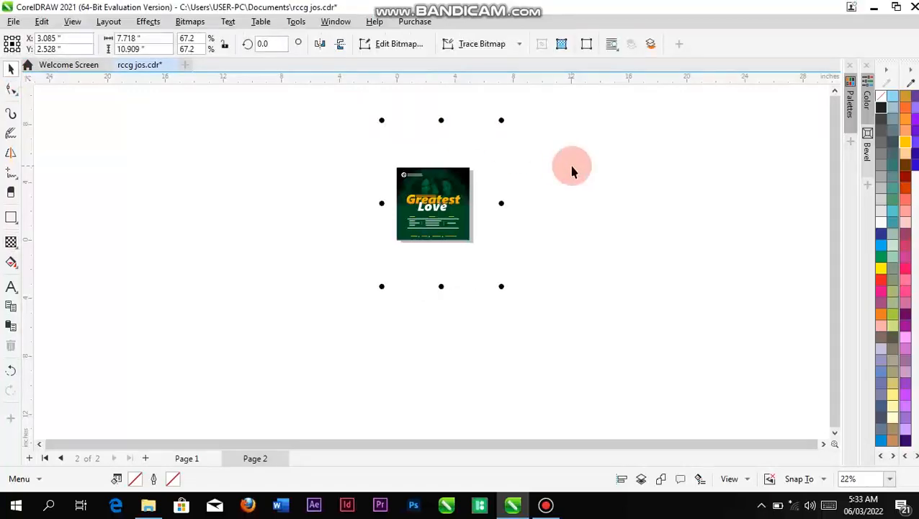
key(shift+F4)
click(664, 209)
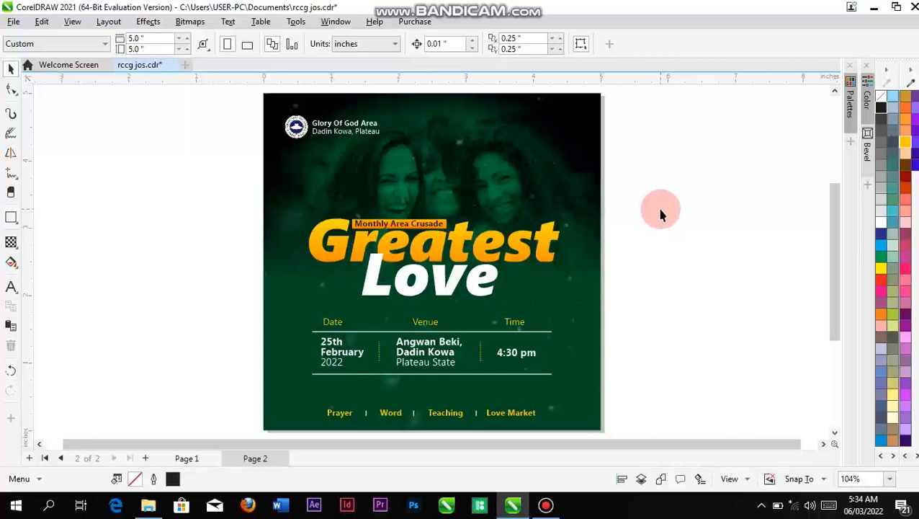
Draw a long horizontal rectangle across the flyer at the "Love" text, about 9.1 inches wide, and reduce its height to about 0.45 inch.
click(11, 218)
drag(90, 309, 609, 272)
mouse_move(692, 272)
mouse_down()
mouse_move(668, 289)
mouse_move(679, 267)
mouse_move(683, 278)
mouse_move(708, 277)
mouse_up()
click(12, 69)
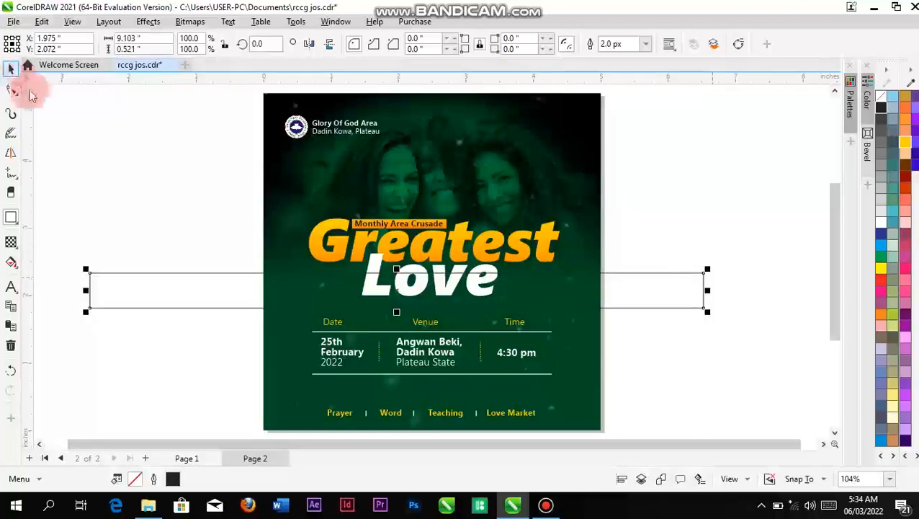
drag(397, 312, 412, 308)
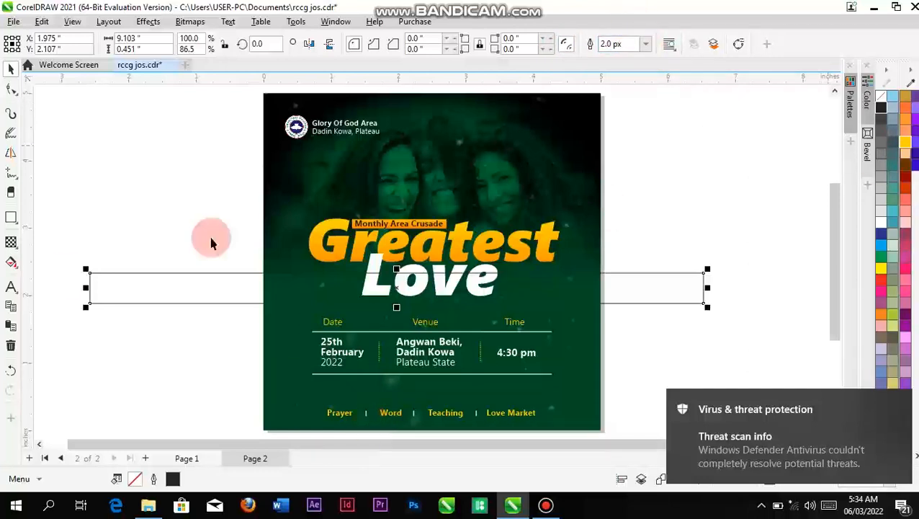
Fill the long rectangle with the dark green sampled from the flyer's background and remove its outline.
click(16, 216)
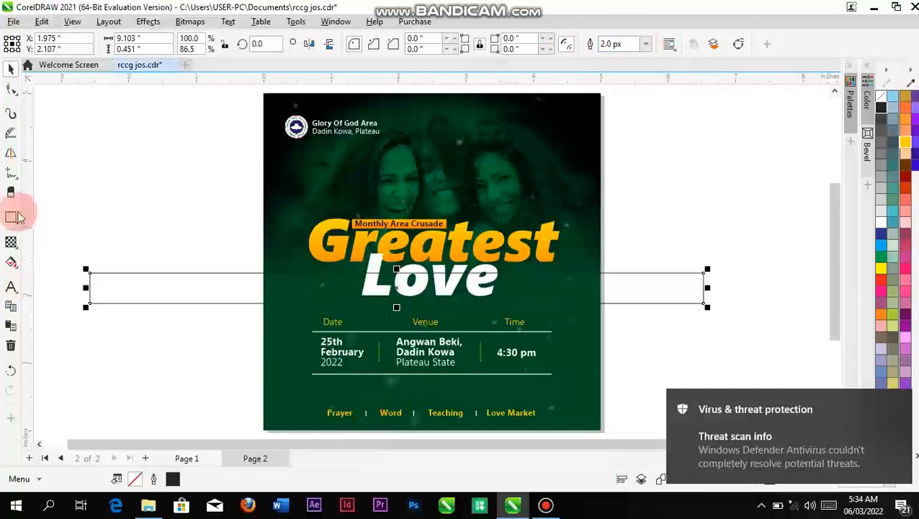
click(17, 271)
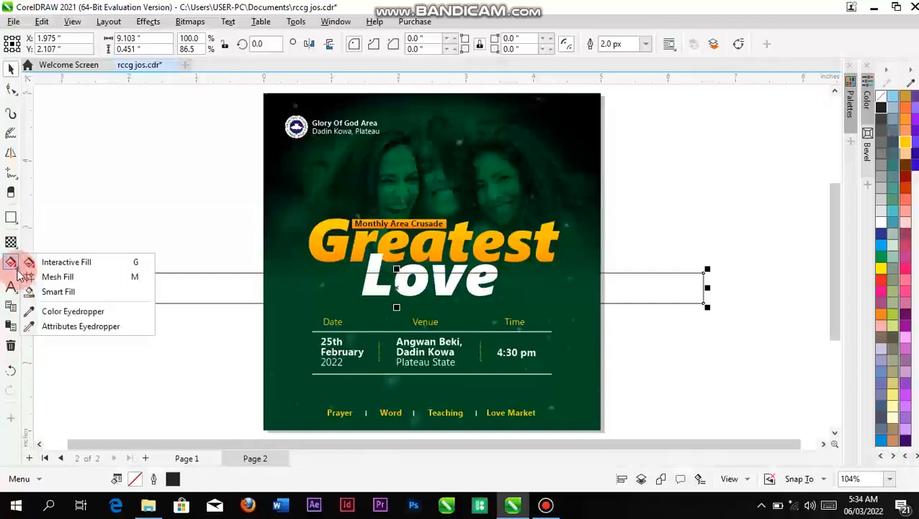
click(50, 310)
click(302, 326)
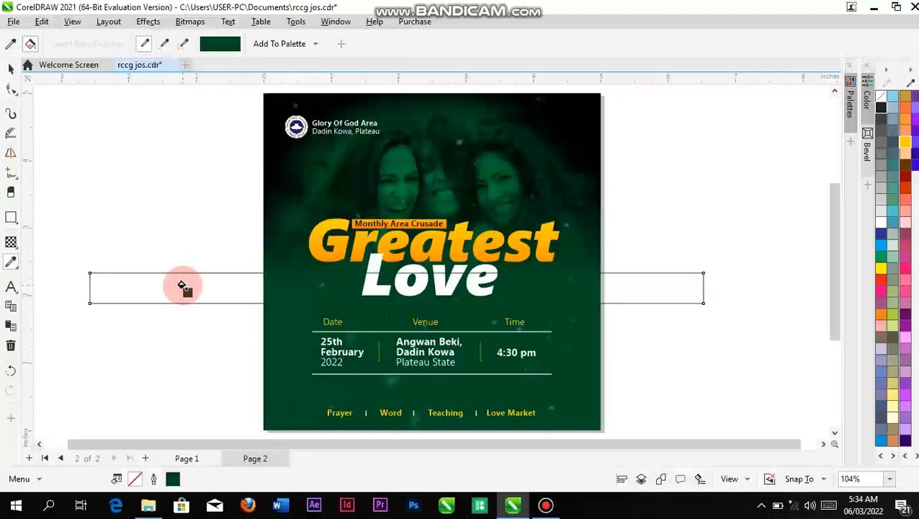
key(ctrl+z)
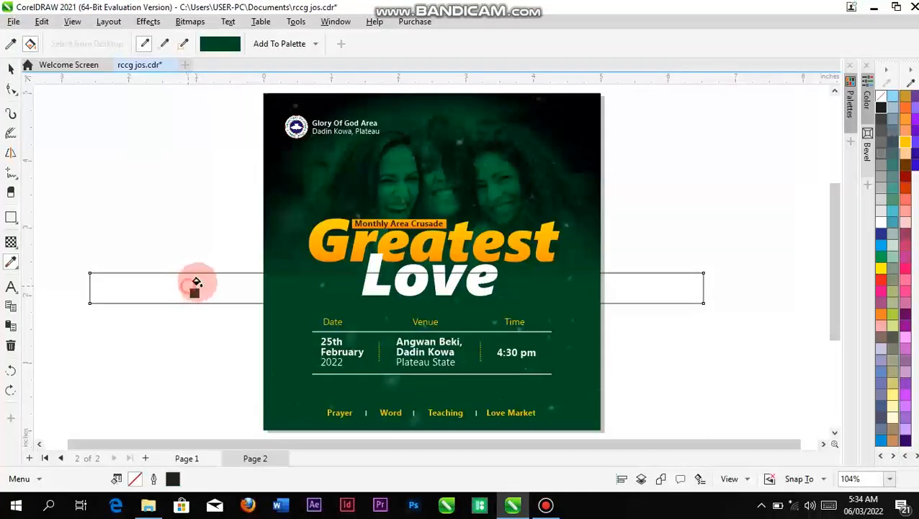
click(196, 284)
click(10, 72)
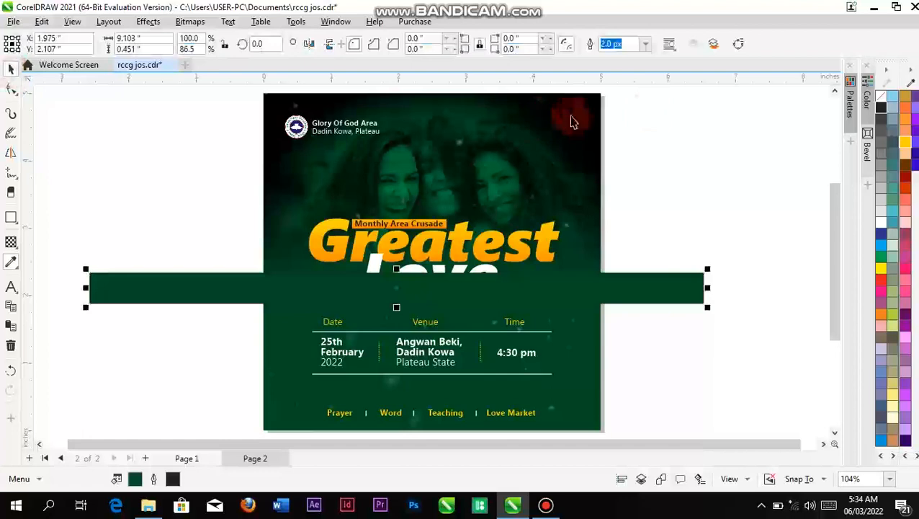
click(648, 45)
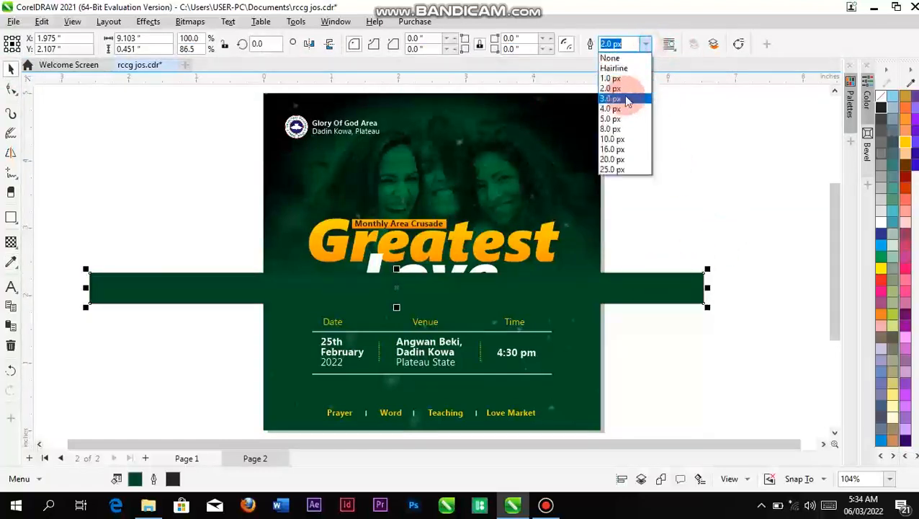
click(624, 57)
Move the green bar up over the women's faces above "Greatest" and reduce its height to about 0.36 inch.
drag(612, 290, 612, 196)
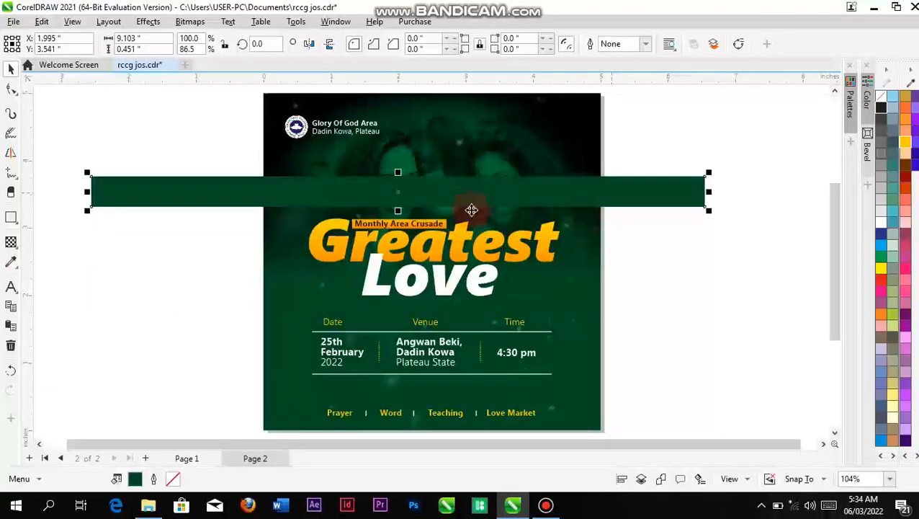
drag(400, 207, 399, 204)
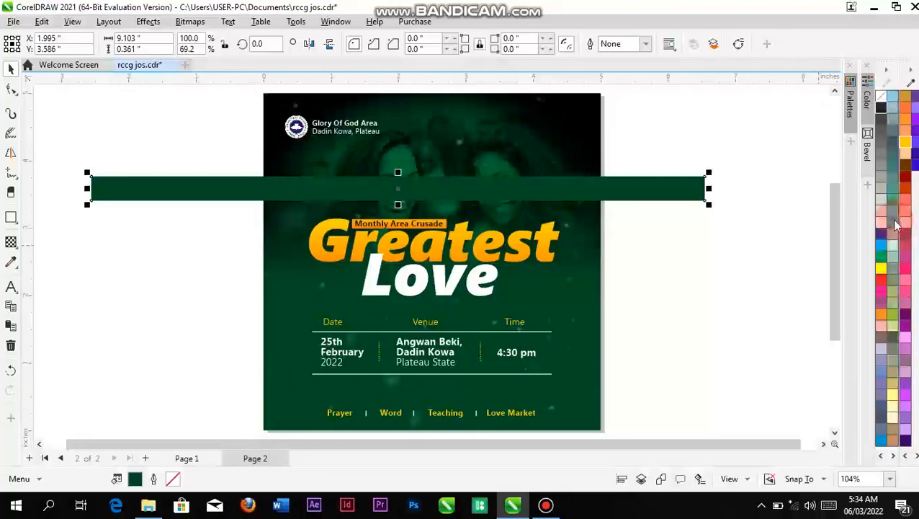
scroll(917, 217, up, 3)
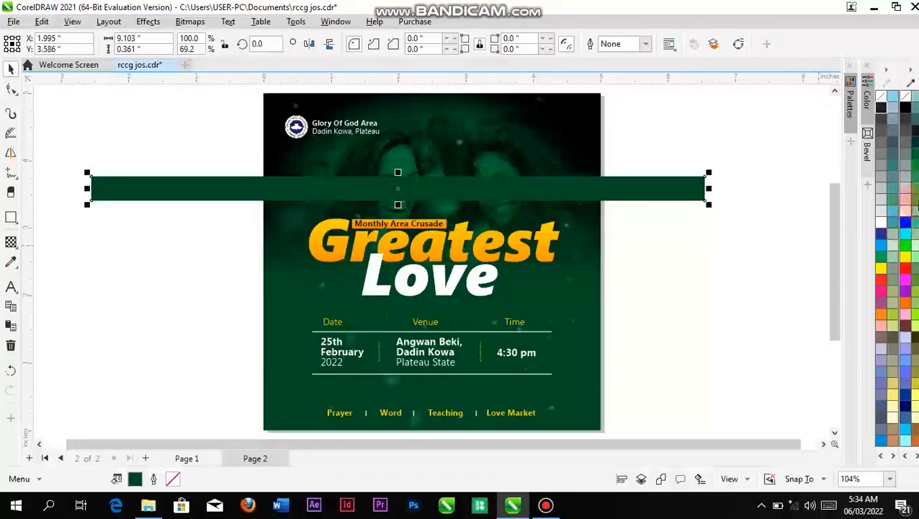
Recolour the long bar a medium green and place two evenly spaced copies of it below.
click(914, 205)
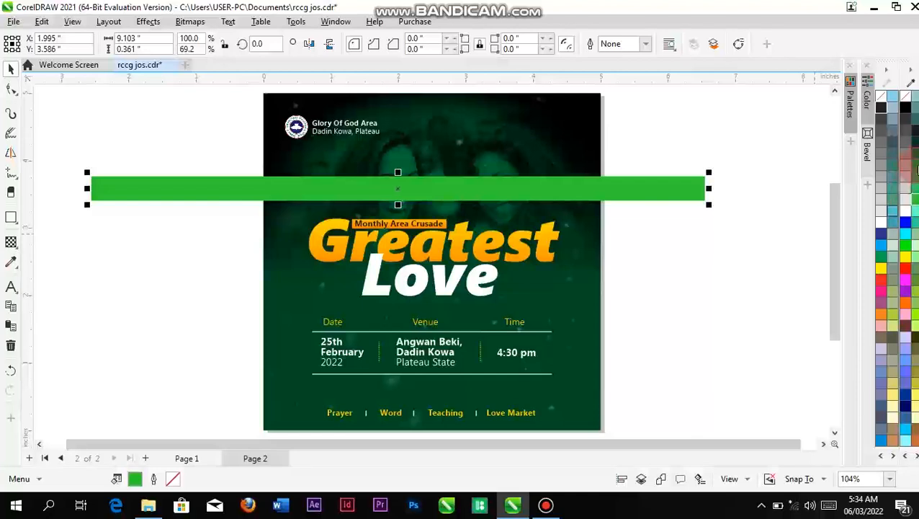
click(917, 170)
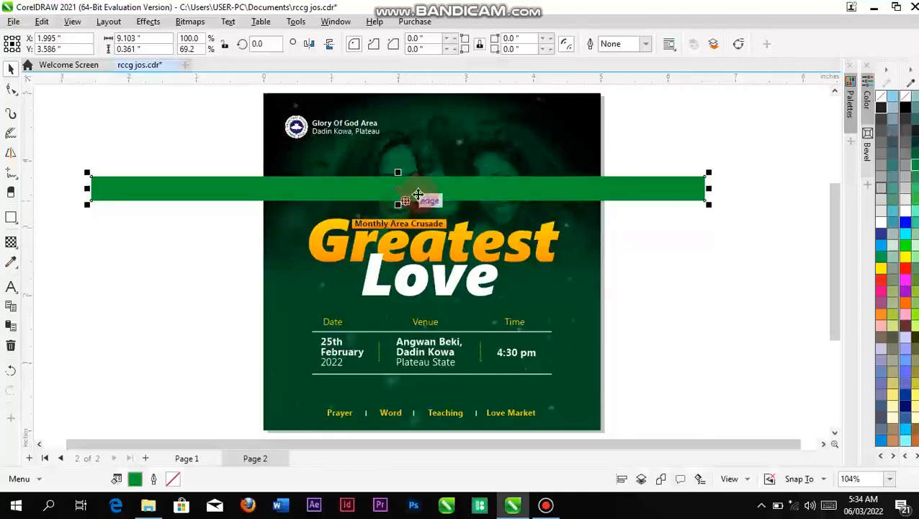
drag(414, 191, 404, 284)
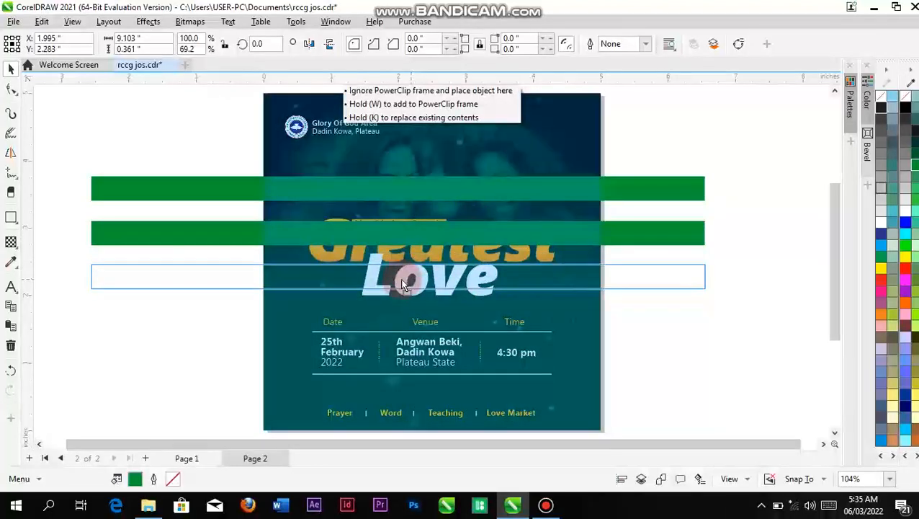
drag(402, 280, 403, 280)
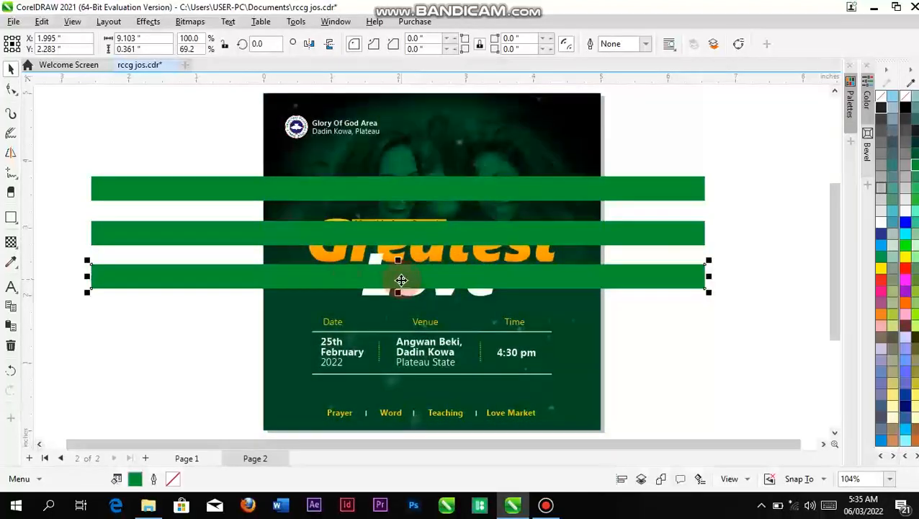
Group the three green bars and rotate them about 35.4 degrees so they rise towards the upper right.
shift+click(102, 192)
shift+click(97, 224)
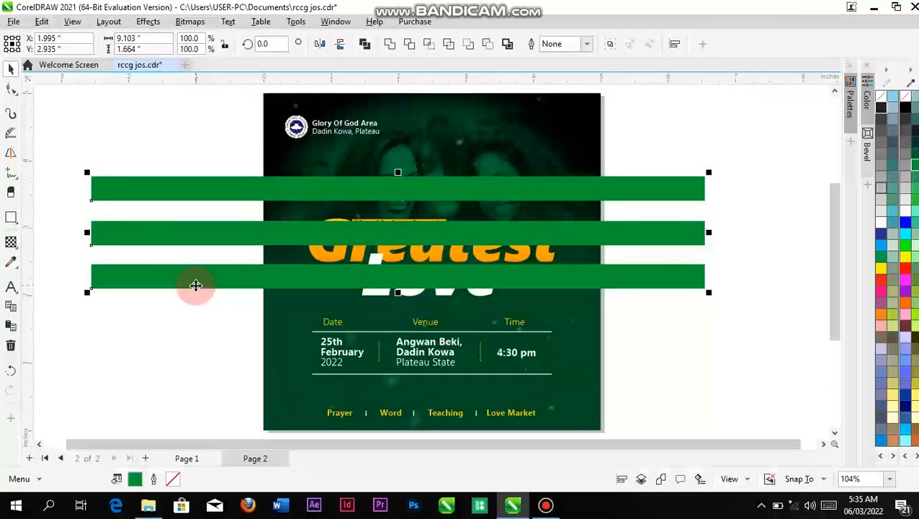
drag(196, 287, 235, 300)
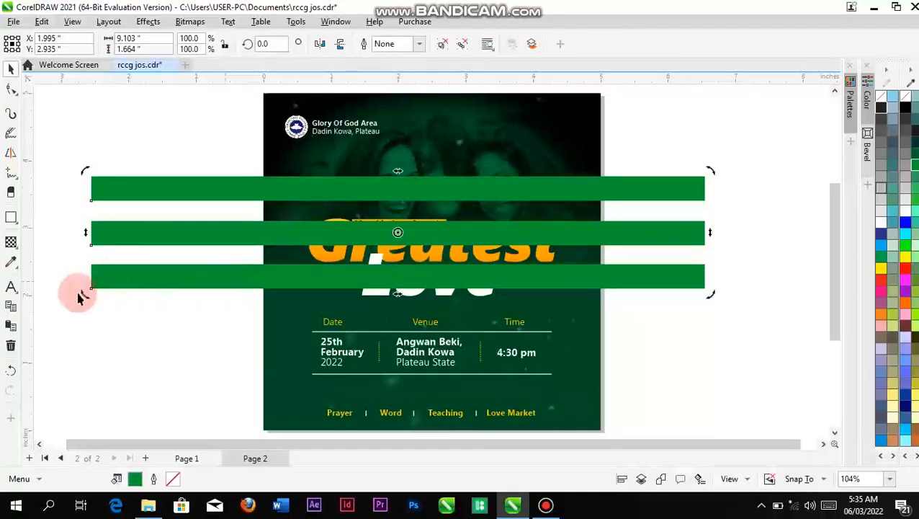
drag(84, 294, 215, 400)
drag(351, 258, 319, 217)
scroll(250, 365, down, 2)
click(152, 373)
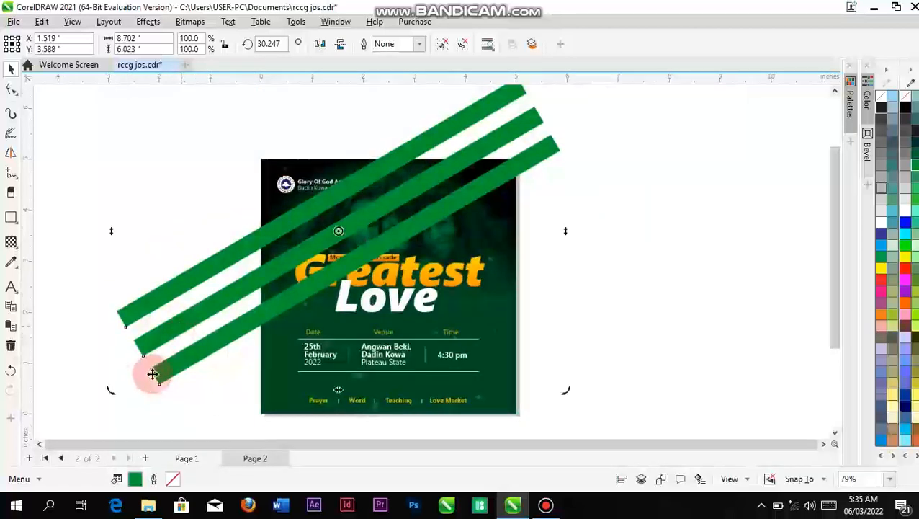
drag(107, 388, 128, 412)
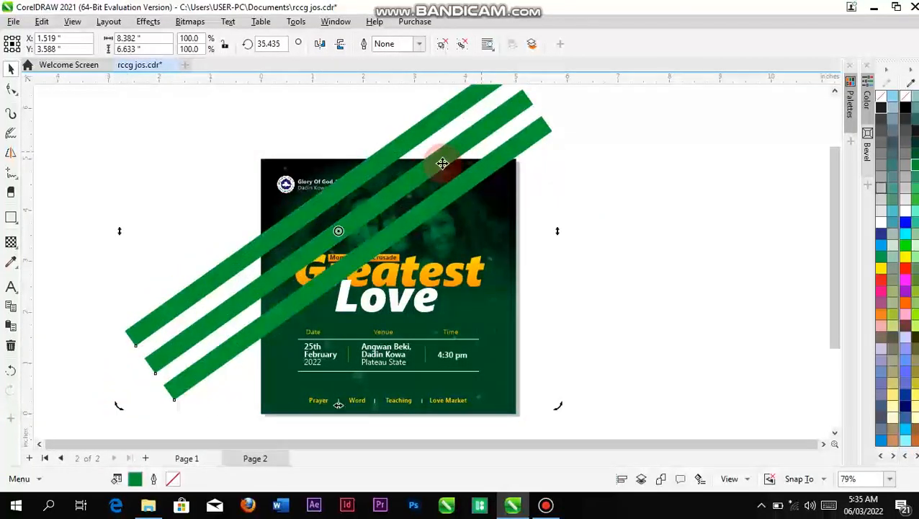
Lower the rotated bars slightly and PowerClip them inside the flyer's background.
click(615, 126)
drag(392, 194, 391, 213)
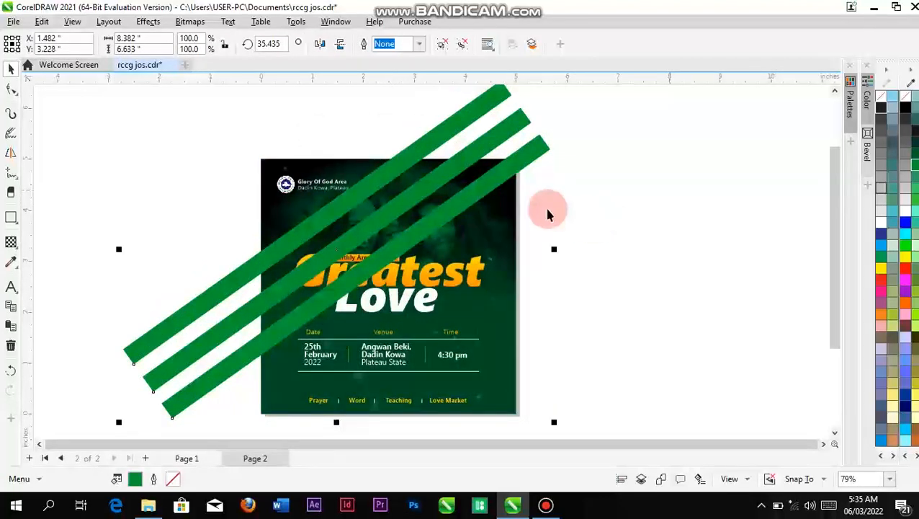
click(112, 157)
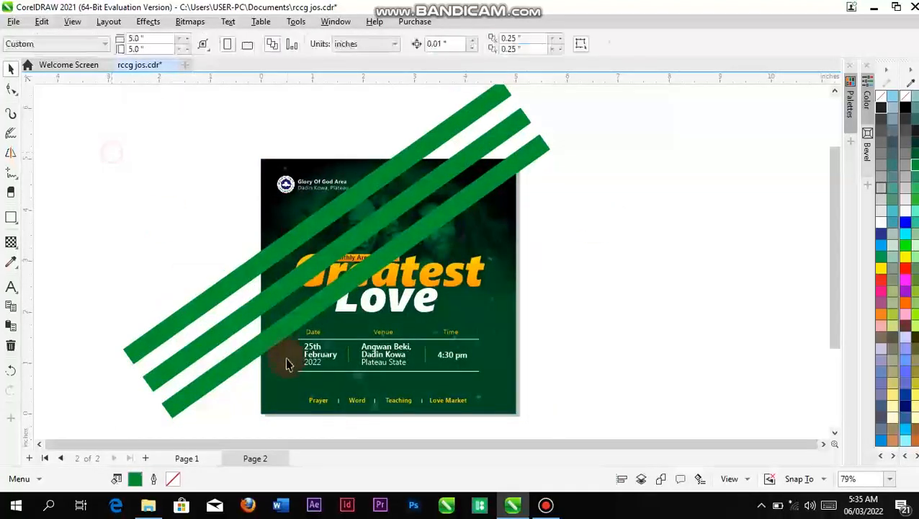
right_click(258, 307)
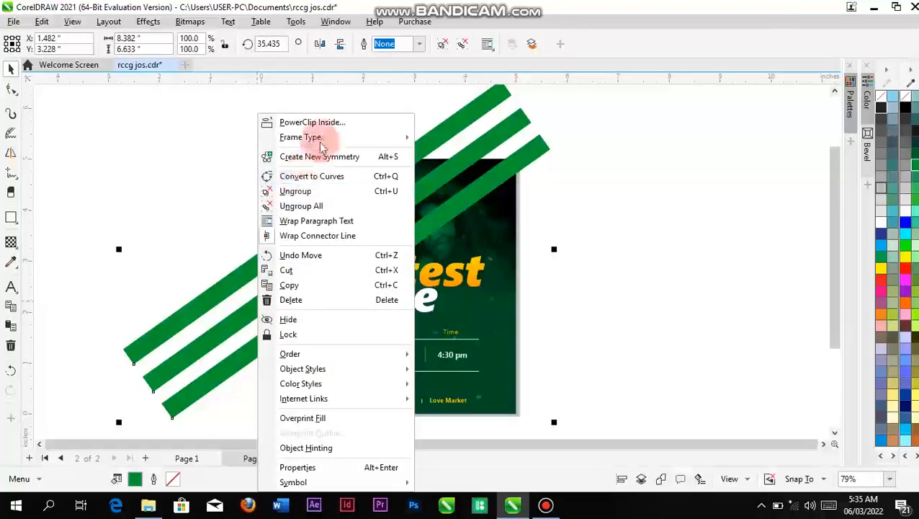
click(332, 124)
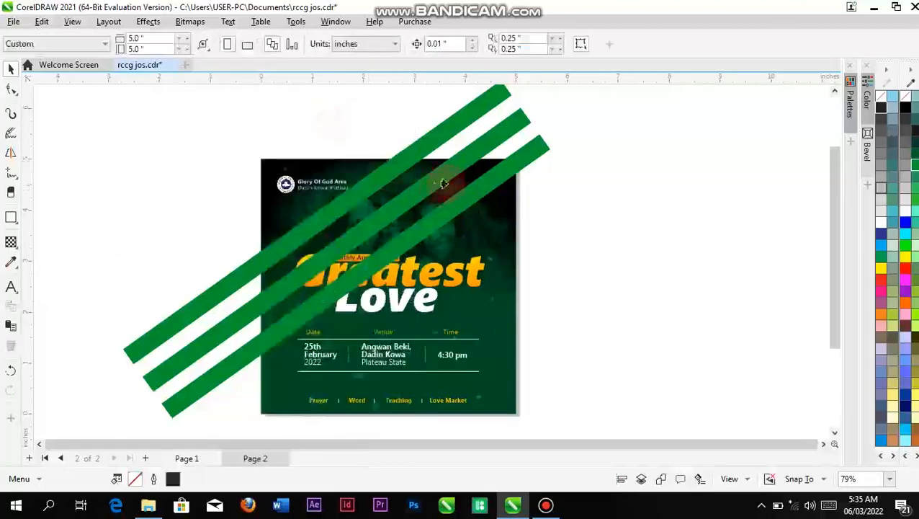
click(500, 228)
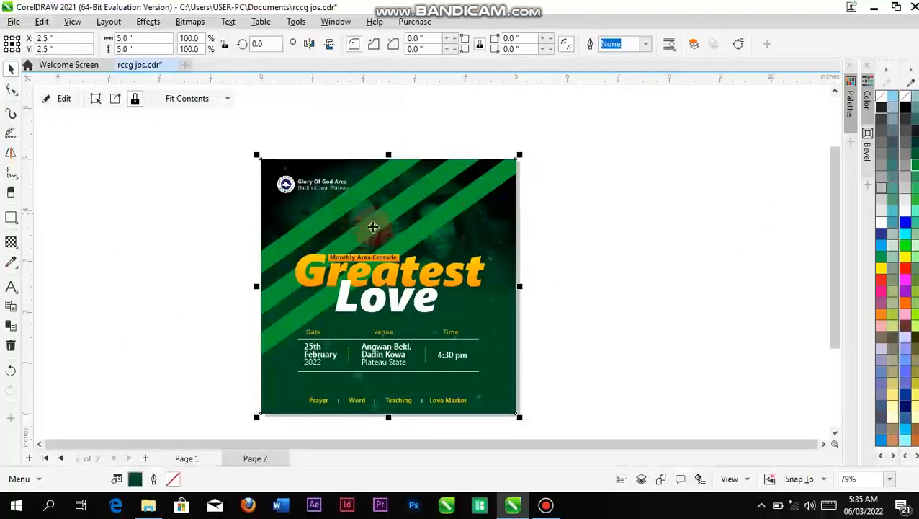
click(591, 193)
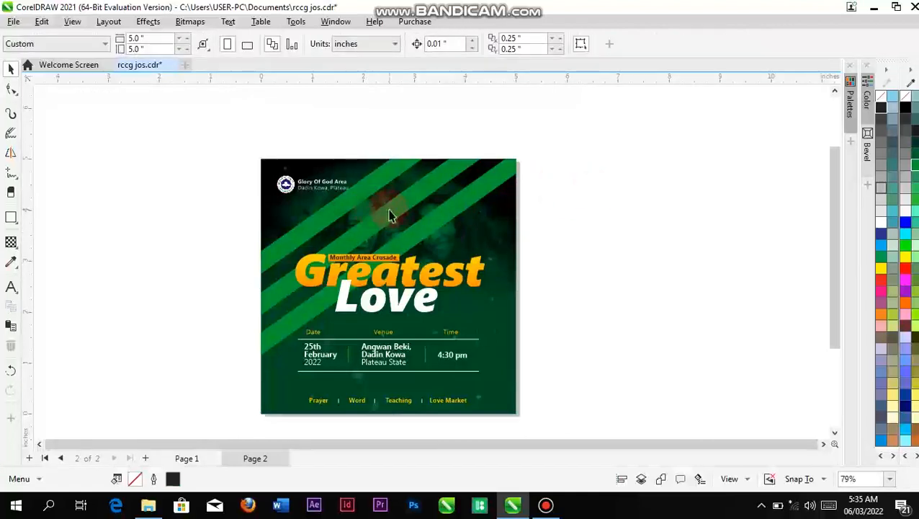
Give the clipped diagonal bars a uniform transparency of 90 and review the whole flyer deselected.
click(390, 211)
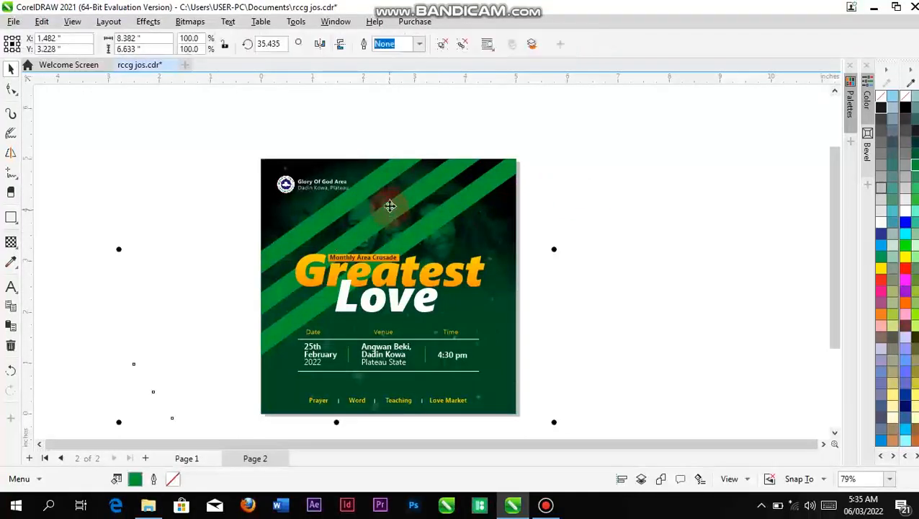
click(11, 242)
scroll(369, 285, down, 3)
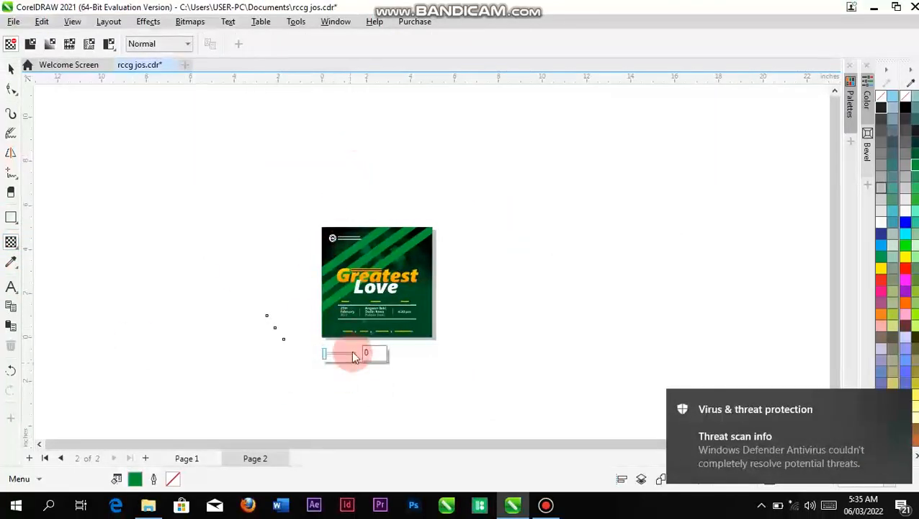
click(342, 353)
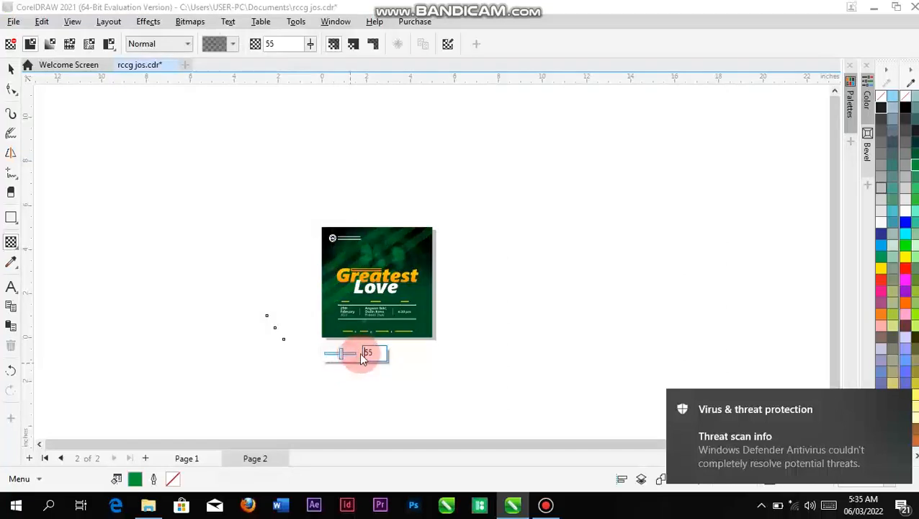
click(350, 353)
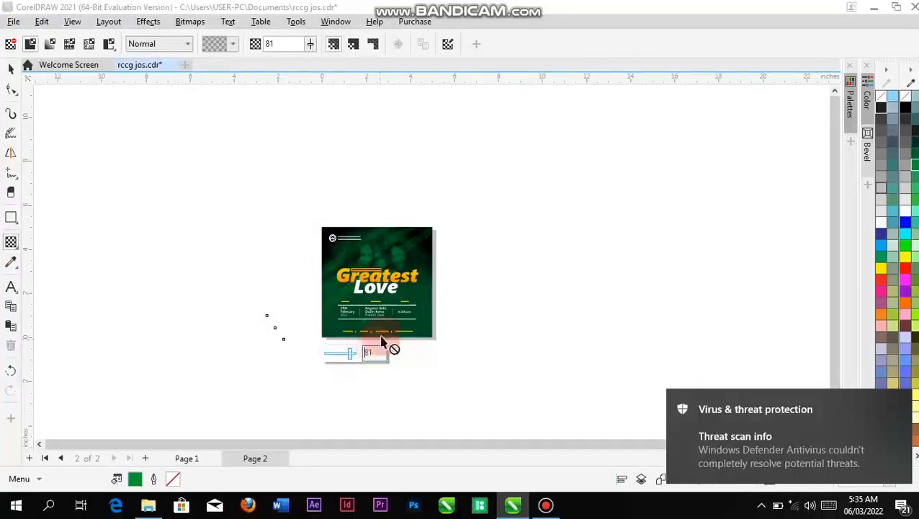
click(371, 353)
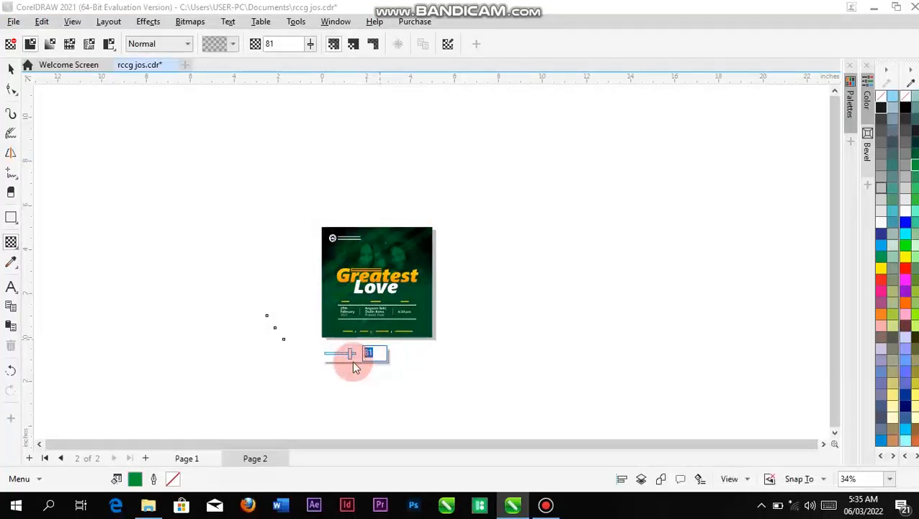
text(90)
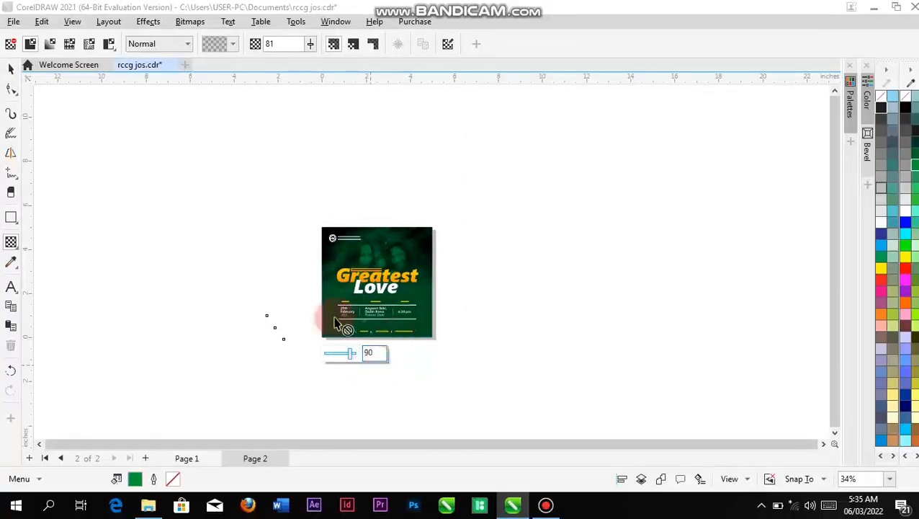
key(Return)
click(10, 70)
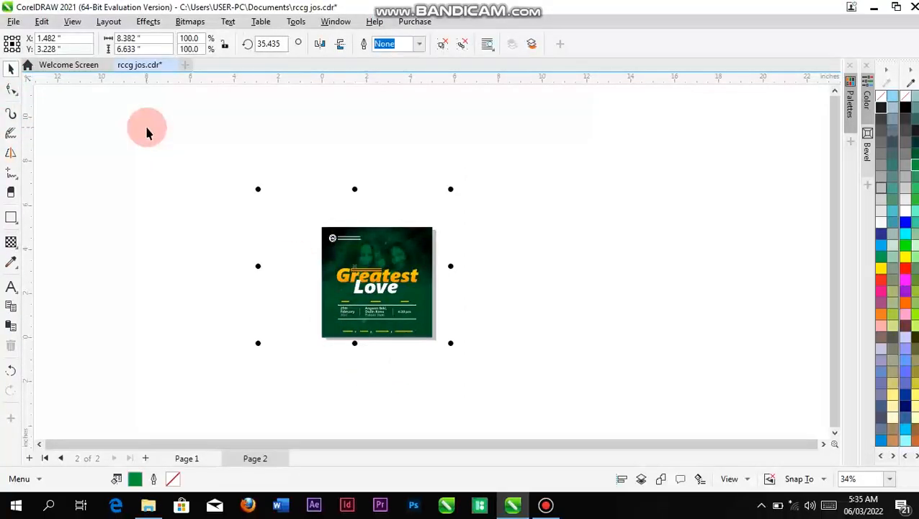
key(shift+F4)
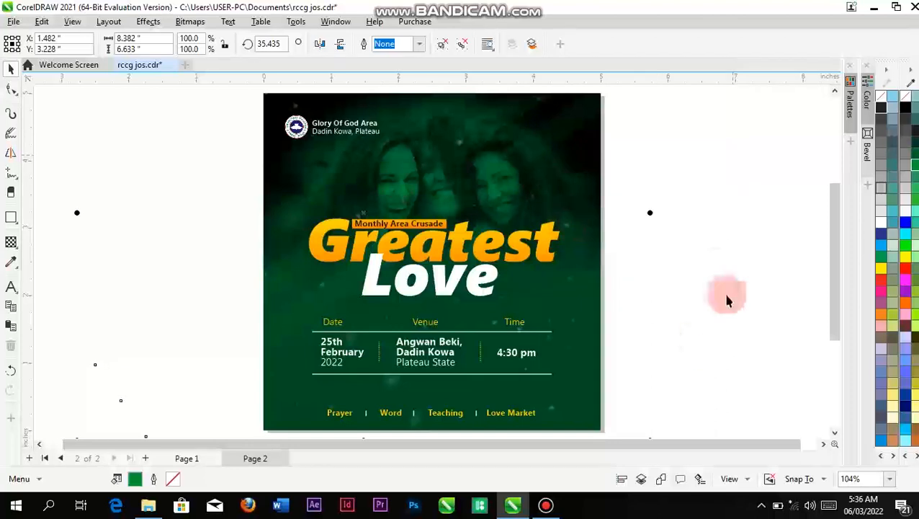
click(646, 240)
click(296, 209)
click(202, 226)
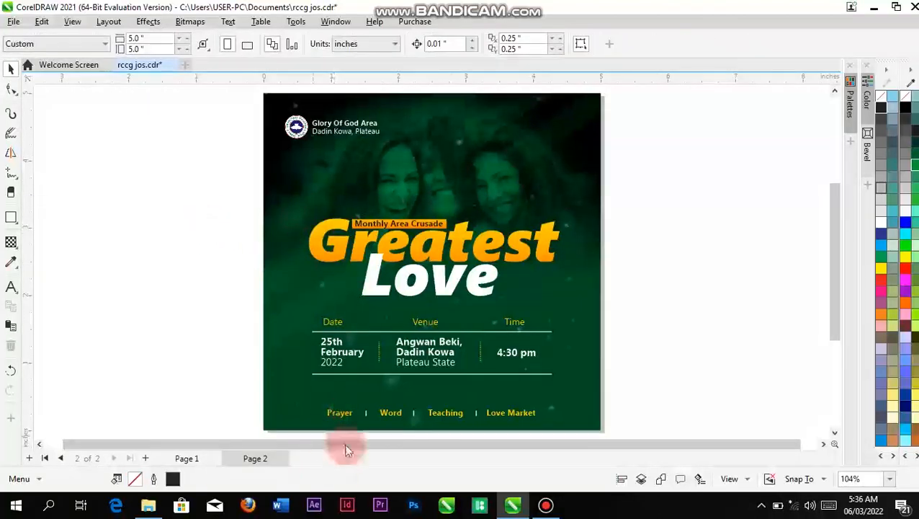
Import the "LIMITLESS POSSIBILITIES" and "optical-light" images from the FLARE folder into the flyer document.
click(147, 504)
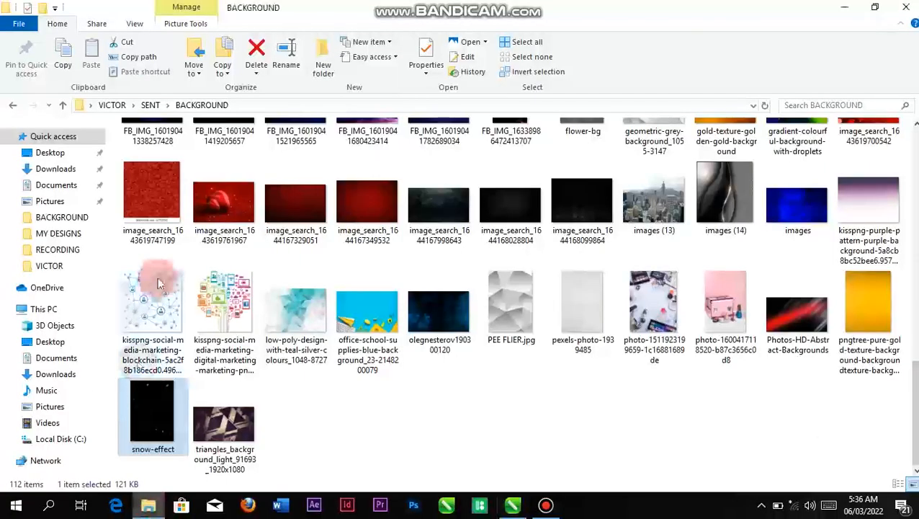
click(11, 107)
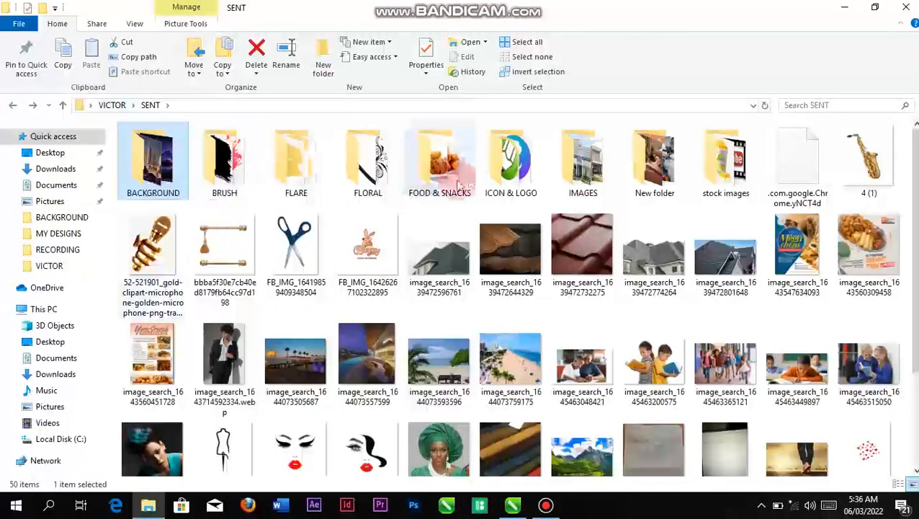
click(301, 172)
double_click(301, 171)
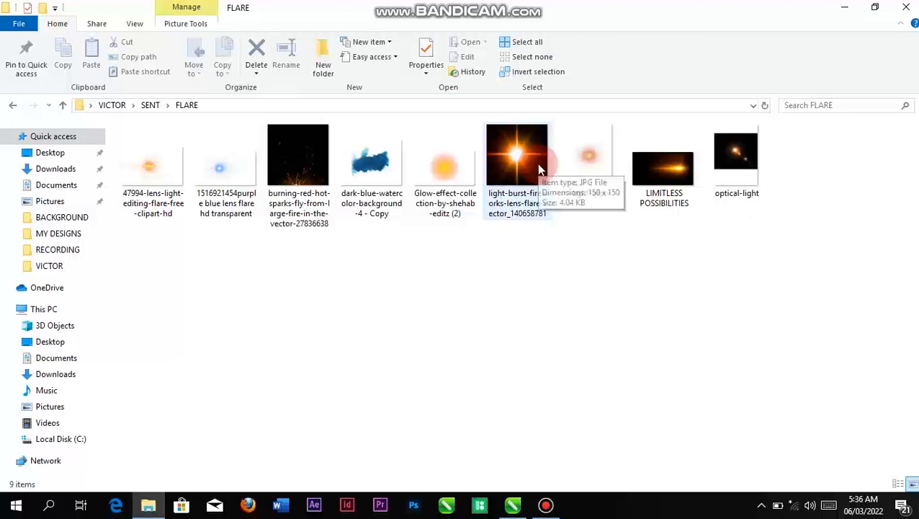
click(670, 168)
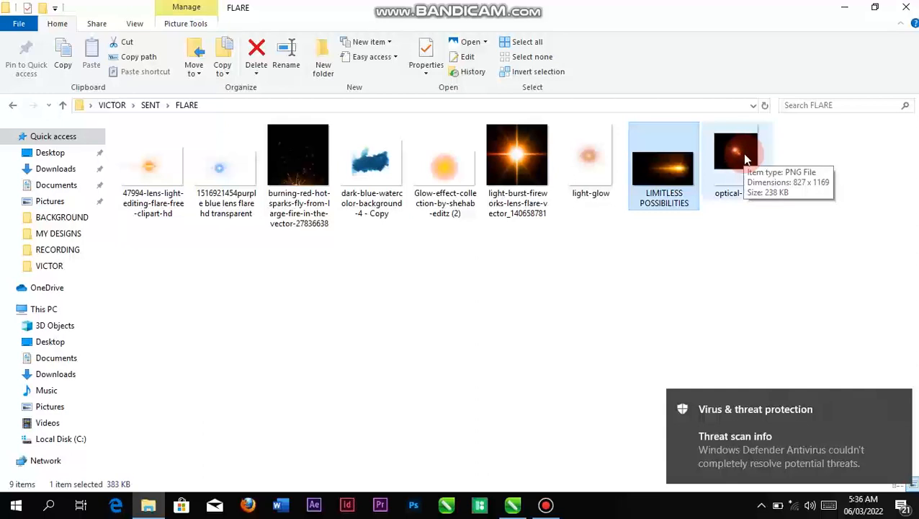
ctrl+click(743, 153)
drag(743, 152, 145, 258)
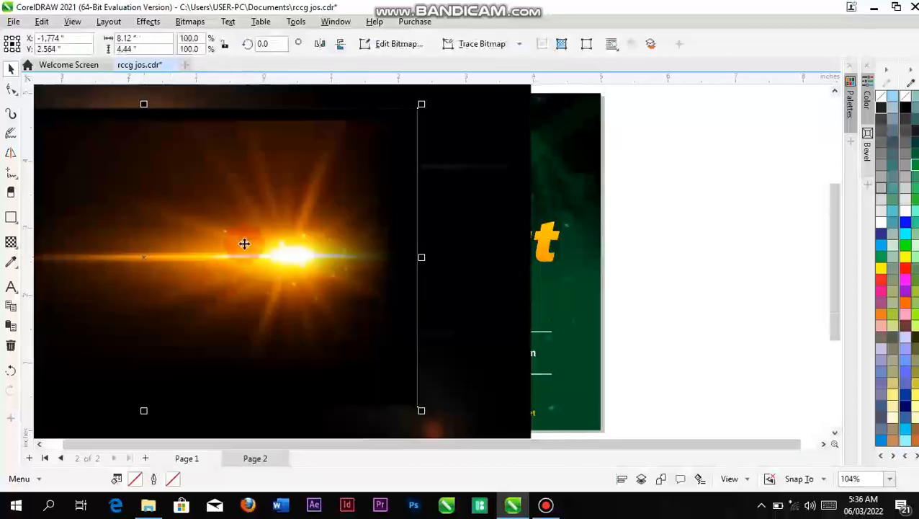
Move the "LIMITLESS POSSIBILITIES" flare image to the right of the flyer and scale it down.
scroll(248, 246, down, 1)
drag(219, 256, 746, 193)
drag(503, 124, 674, 265)
Shrink the optical-light flare image to about 2.17 by 3.06 inches and place it over the flyer's left edge beside "Greatest".
click(331, 209)
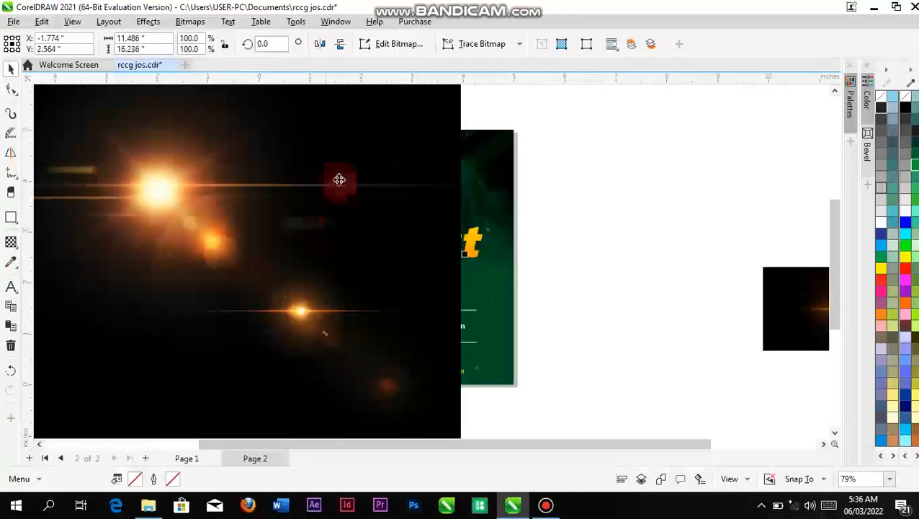
drag(426, 137, 332, 282)
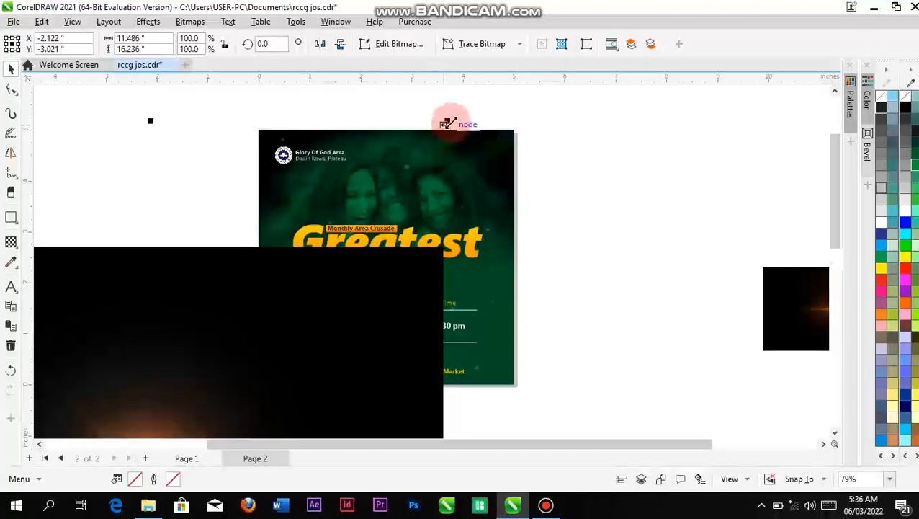
drag(450, 120, 310, 330)
drag(273, 405, 371, 153)
drag(385, 104, 283, 246)
drag(230, 306, 302, 224)
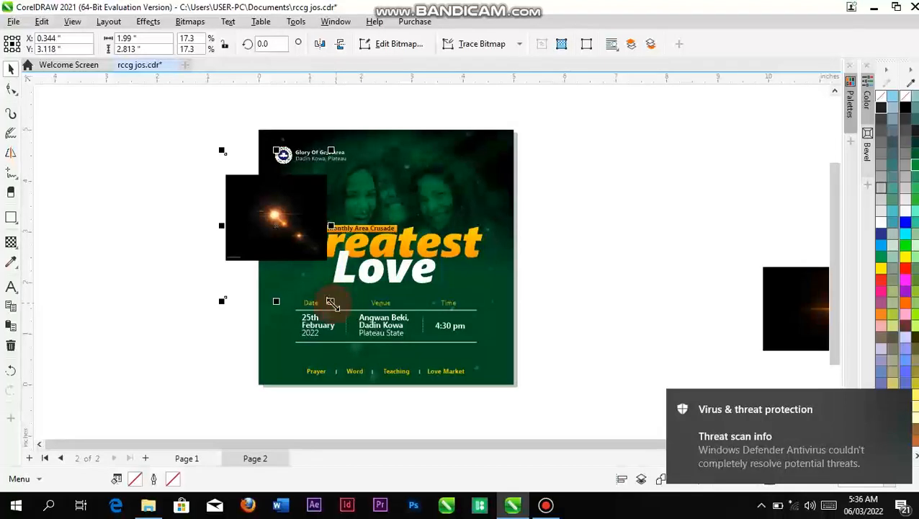
drag(333, 304, 343, 323)
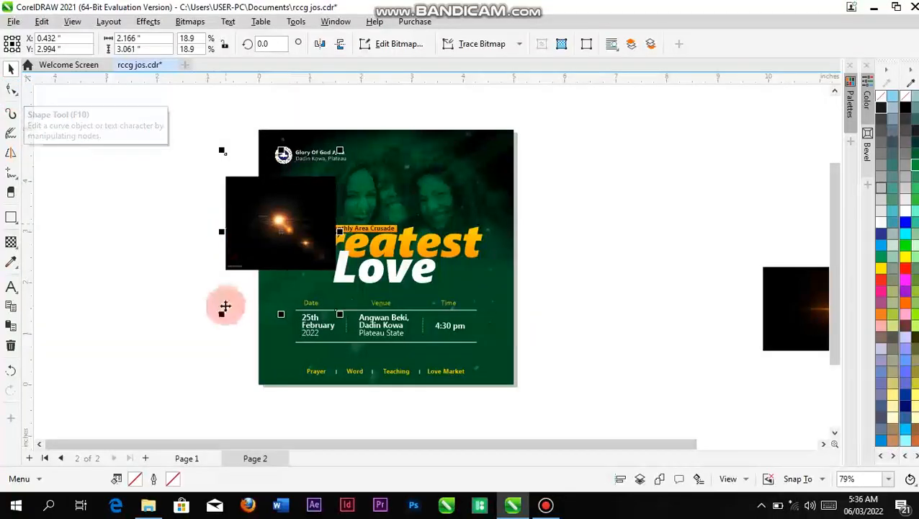
Crop the watermark strip off the bottom edge of the optical-light flare image with the Shape tool.
scroll(241, 273, up, 3)
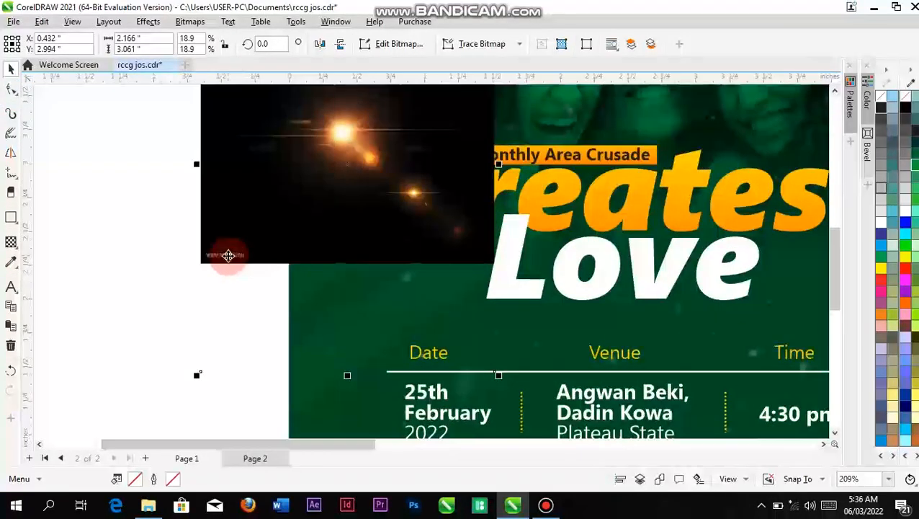
scroll(228, 254, down, 1)
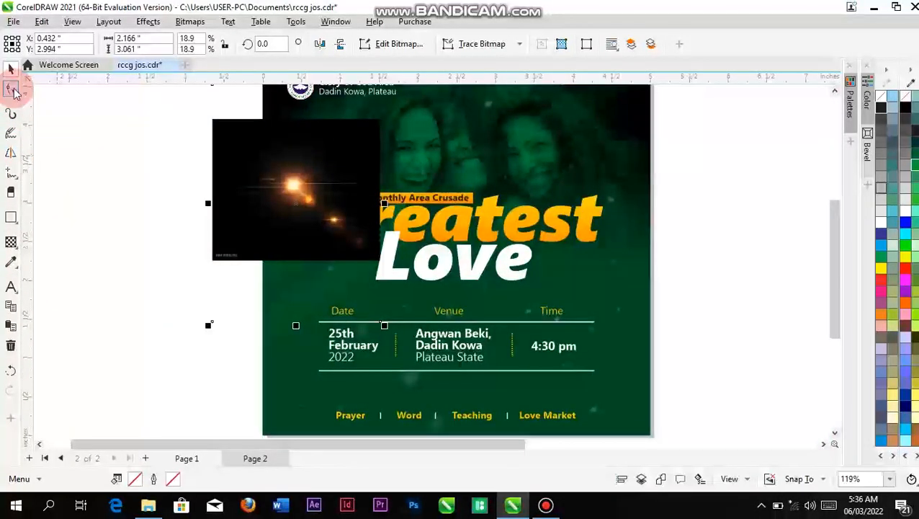
click(14, 92)
drag(190, 315, 382, 253)
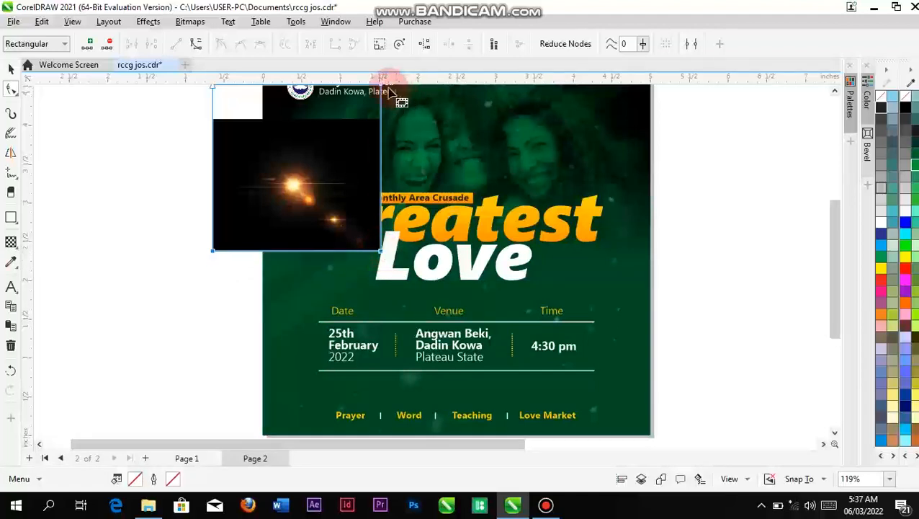
Crop the white strip off the top edge of the optical-light flare image, leaving it about 1.66 inches high.
scroll(289, 132, down, 1)
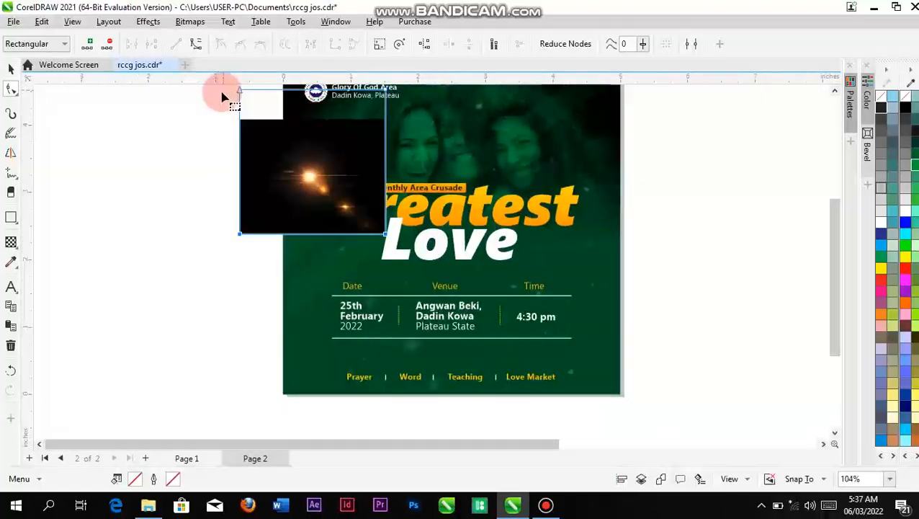
scroll(382, 116, up, 1)
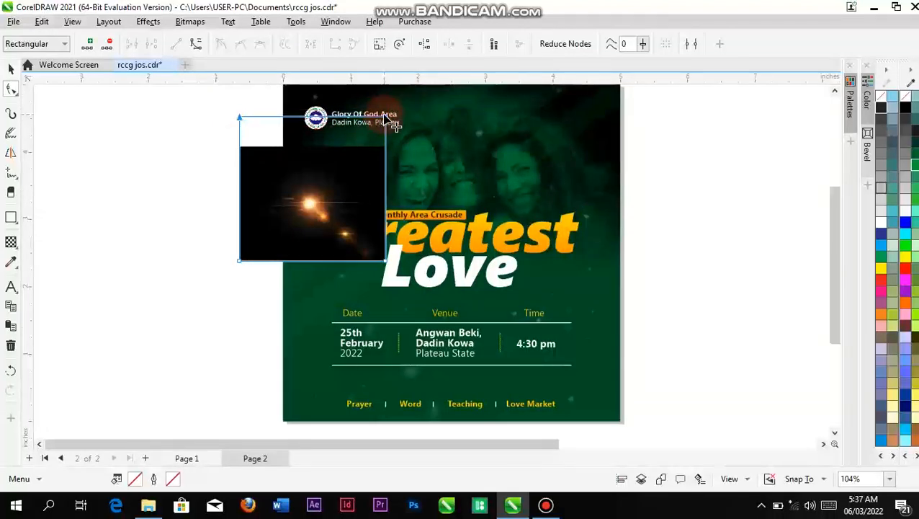
drag(387, 118, 384, 149)
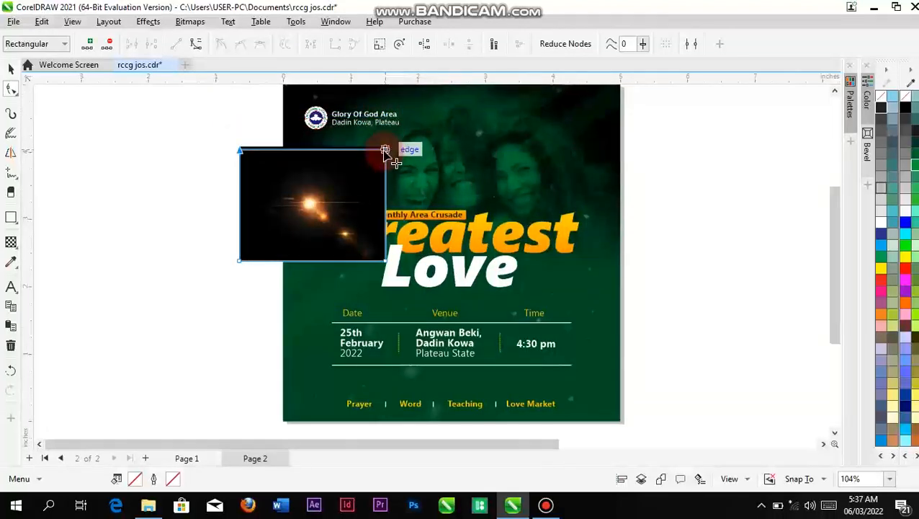
click(11, 68)
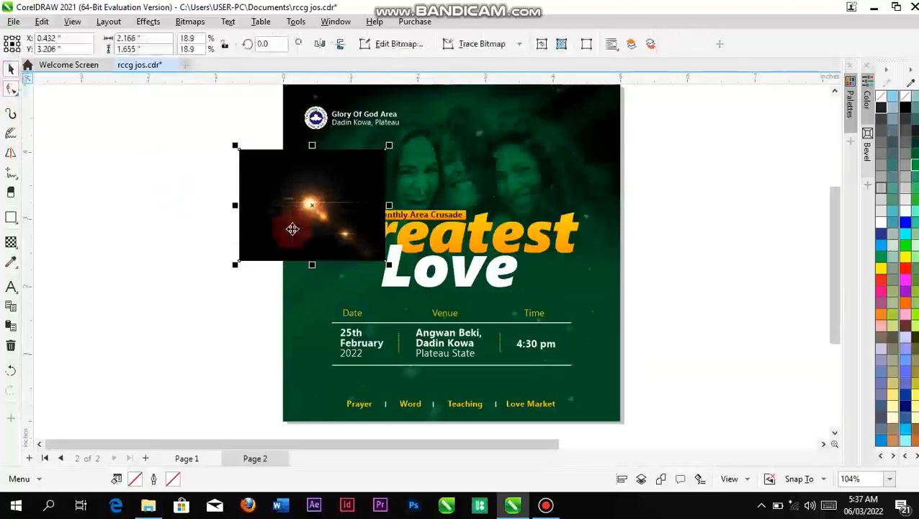
Move the optical-light flare image over the "Greatest Love" title and set its transparency merge mode to Screen.
drag(318, 220, 402, 246)
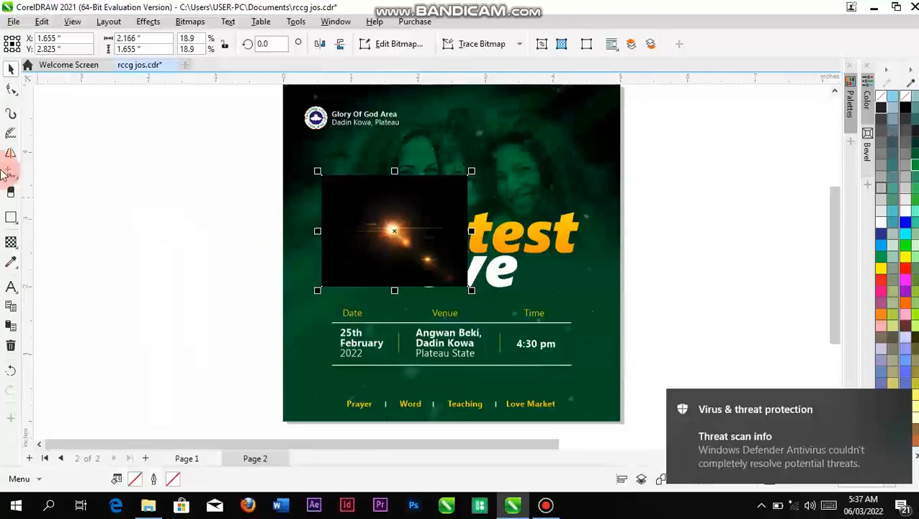
click(11, 244)
click(187, 45)
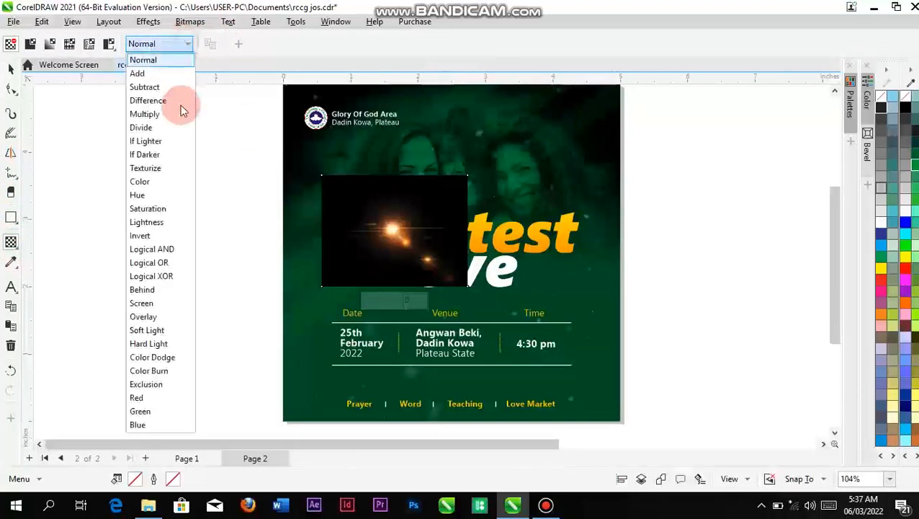
click(160, 303)
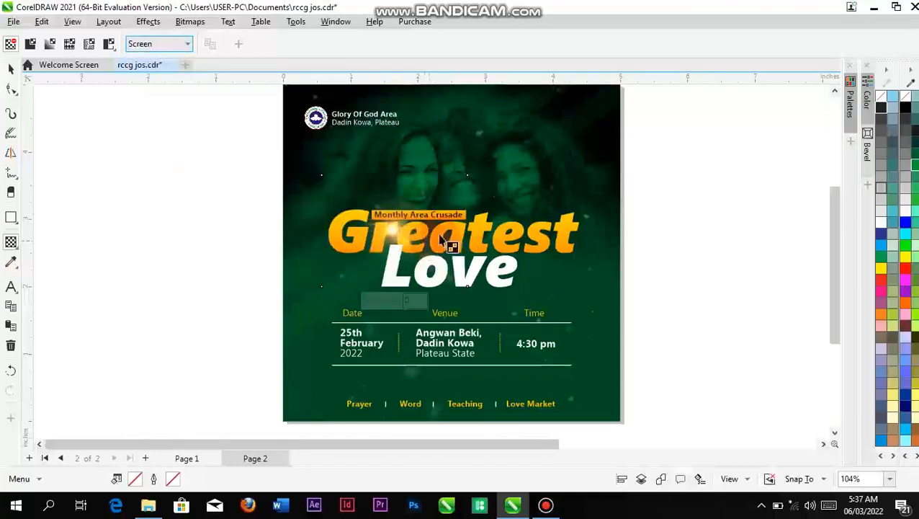
Place the optical-light flare so its bright spot sits on the upper right corner of the "G" in "Greatest".
click(10, 69)
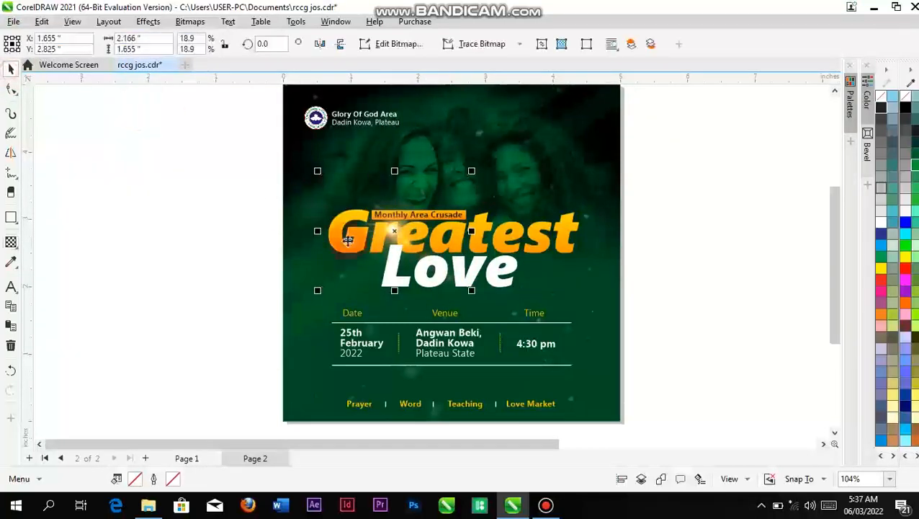
drag(395, 232, 344, 209)
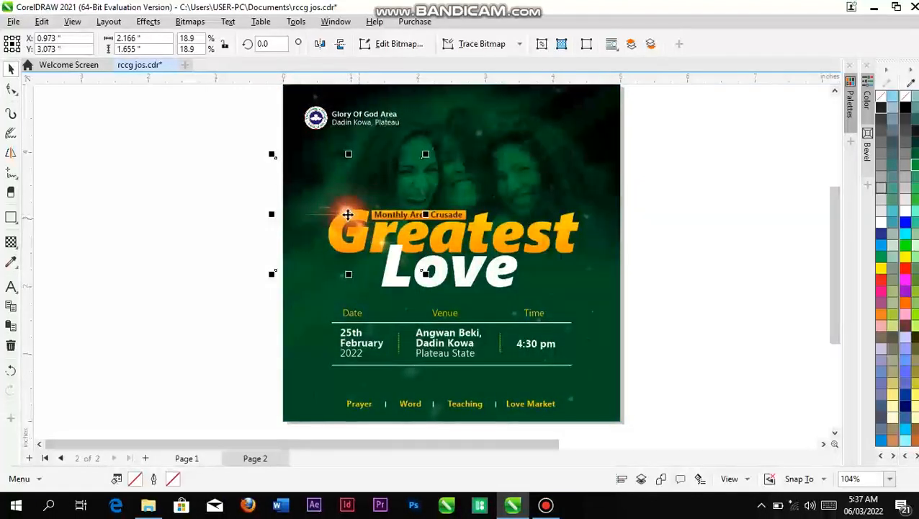
mouse_move(347, 214)
mouse_down()
mouse_move(371, 217)
mouse_move(360, 219)
mouse_up()
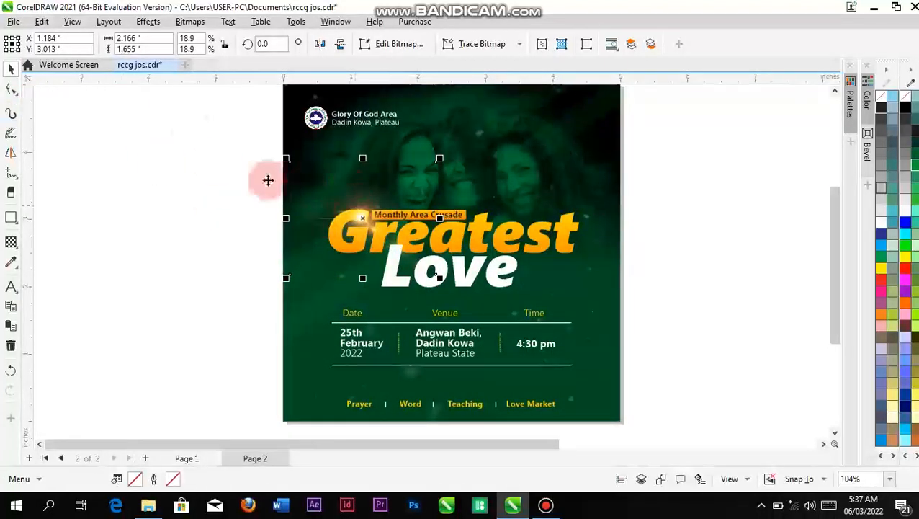
Crop the left edge of the optical-light flare with the Shape tool to a width of about 2.07 inches.
click(10, 90)
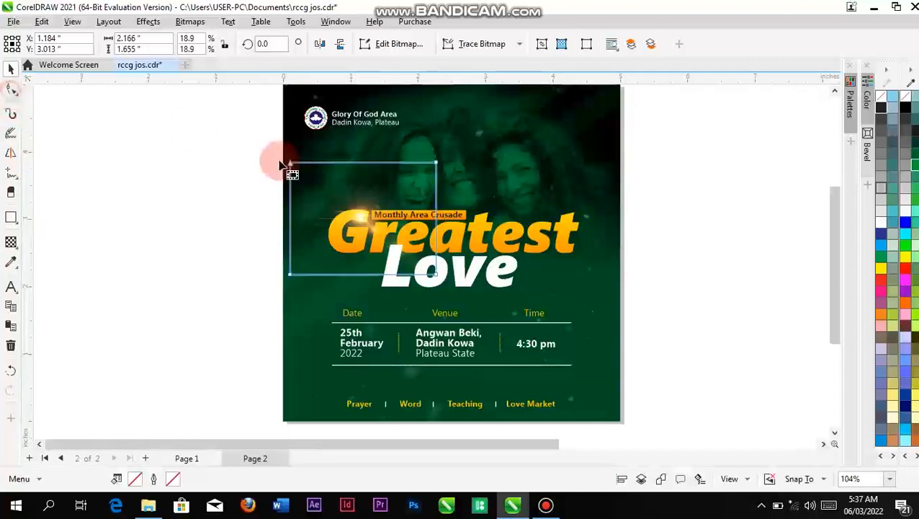
drag(269, 159, 302, 233)
drag(310, 292, 298, 276)
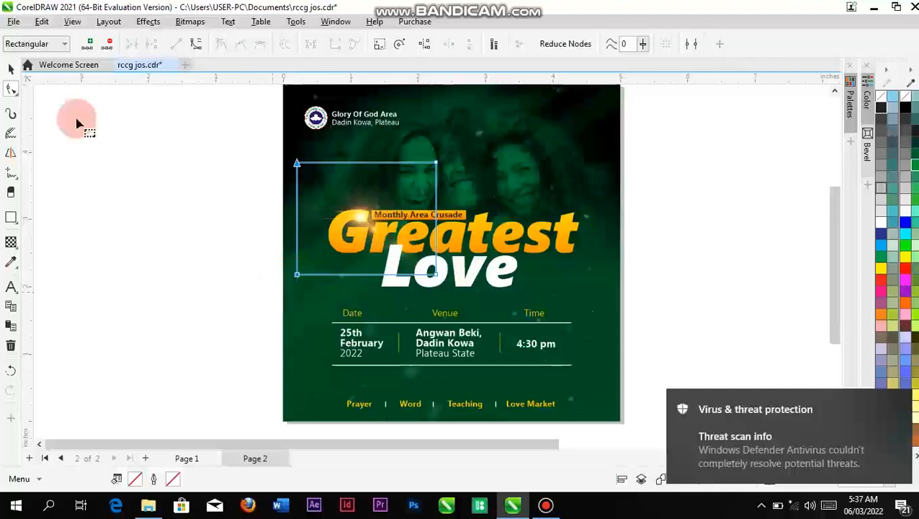
click(10, 69)
click(281, 192)
click(364, 219)
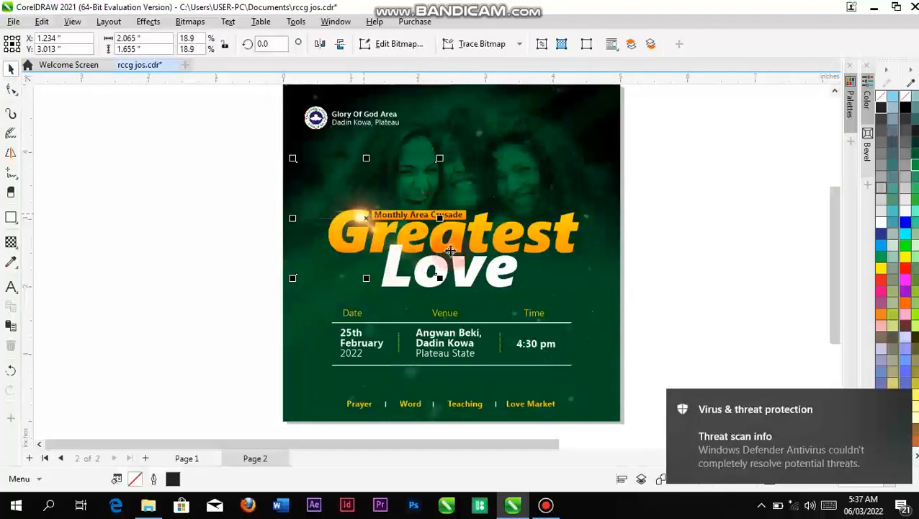
click(212, 219)
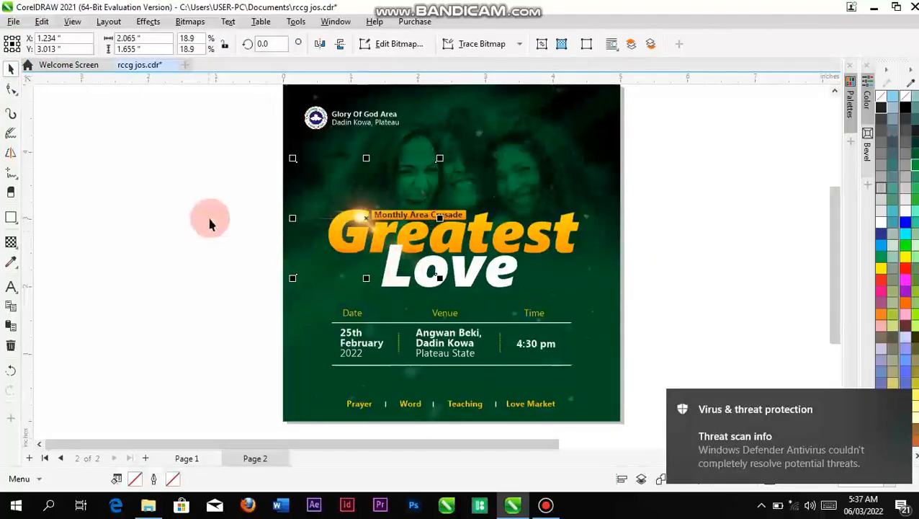
Enlarge the optical-light flare to about 2.36 by 1.89 inches and nudge it back onto the upper corner of the "G".
click(358, 222)
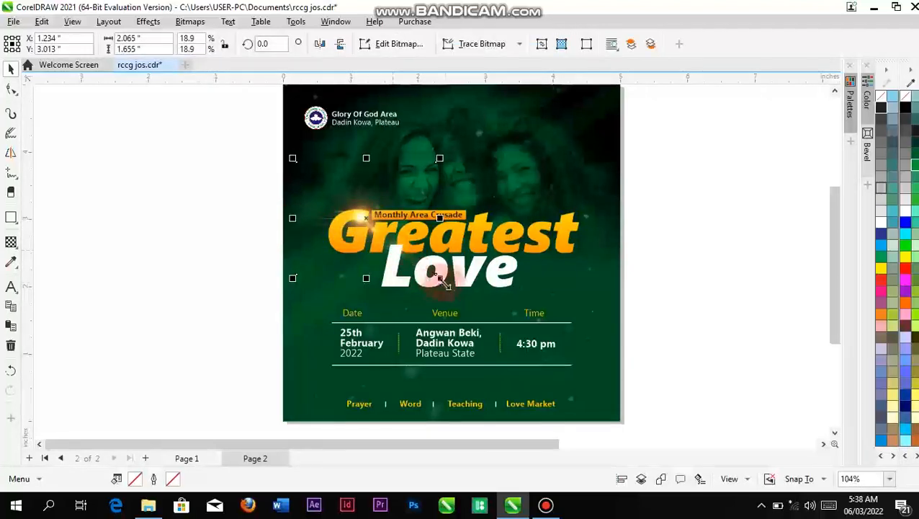
drag(439, 278, 455, 291)
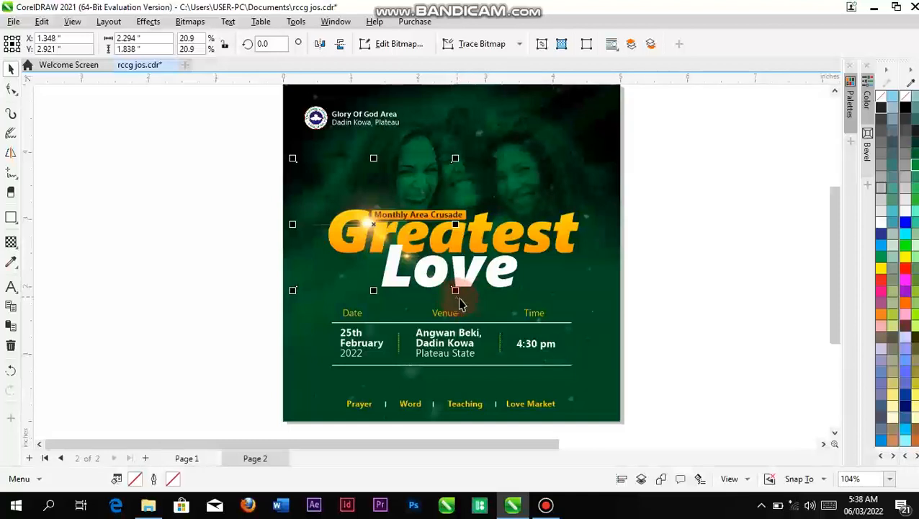
drag(456, 288, 460, 294)
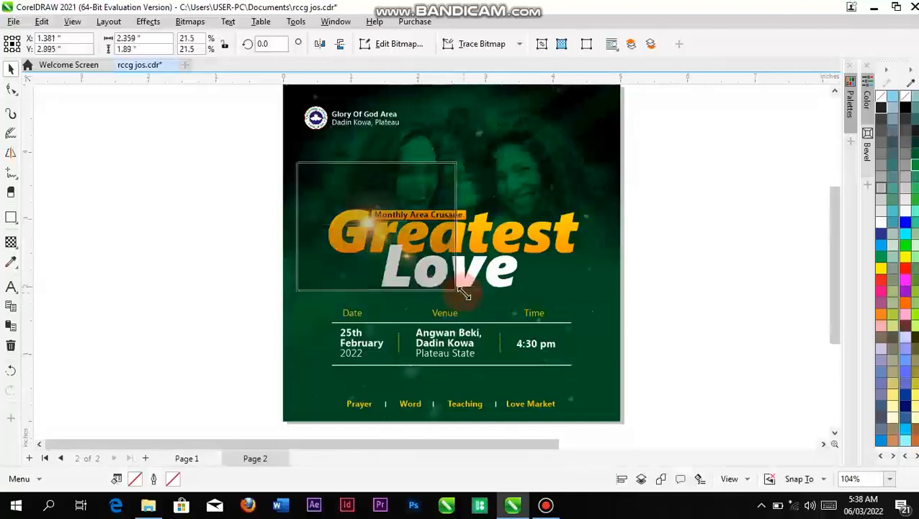
scroll(417, 245, up, 3)
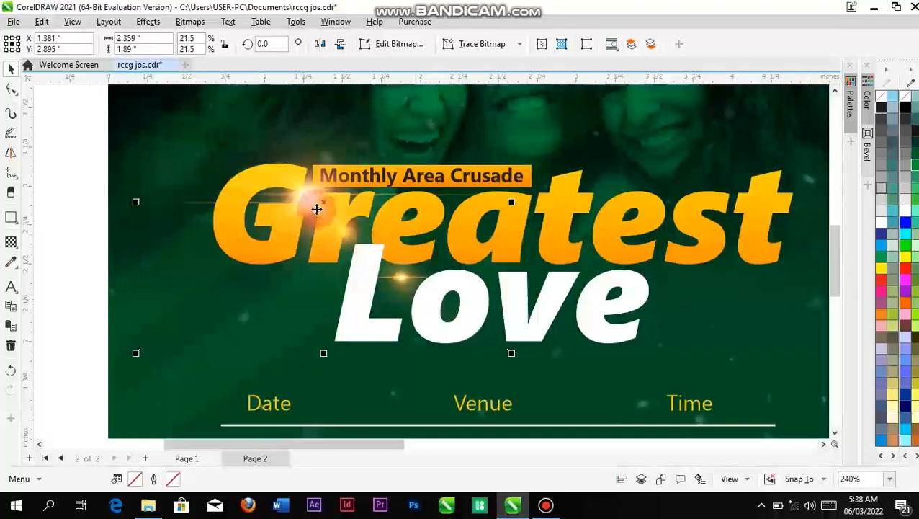
drag(321, 208, 315, 187)
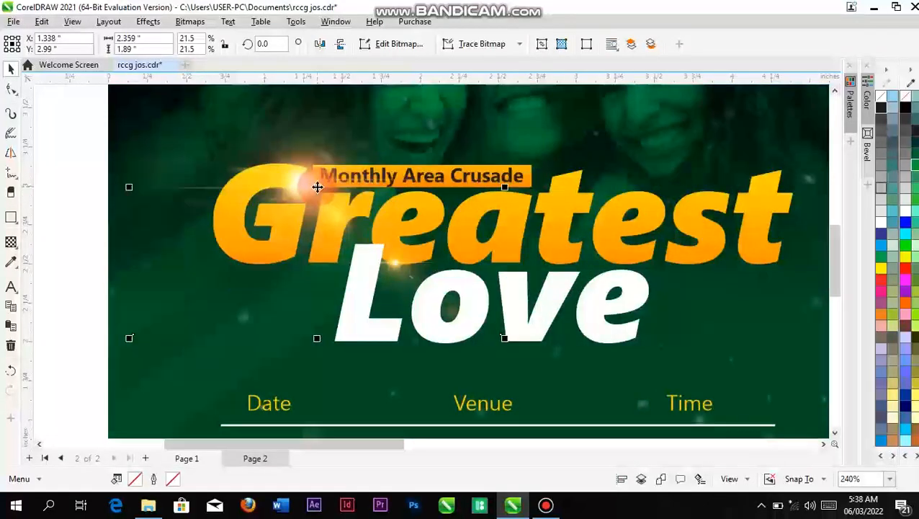
Duplicate the flare to the flyer's right side below the end of "Greatest" and mirror the copy vertically.
scroll(517, 286, down, 3)
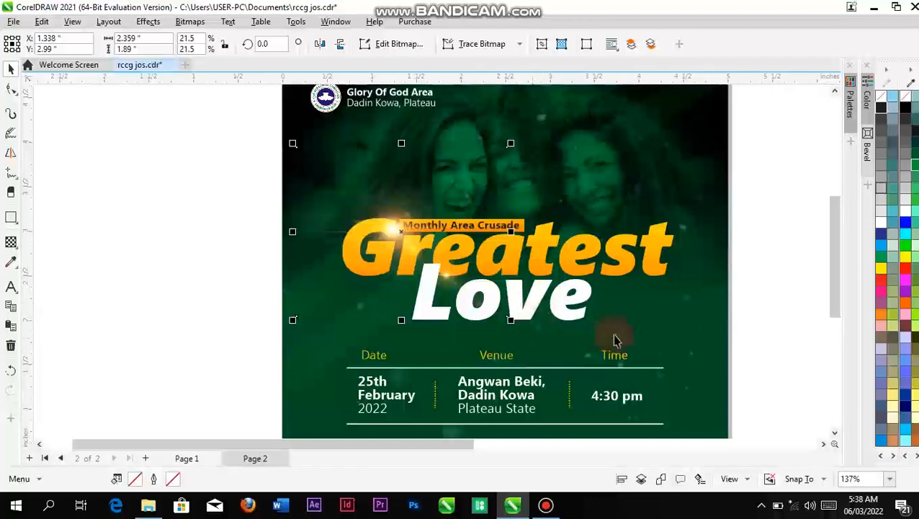
scroll(405, 235, down, 2)
drag(405, 235, 581, 287)
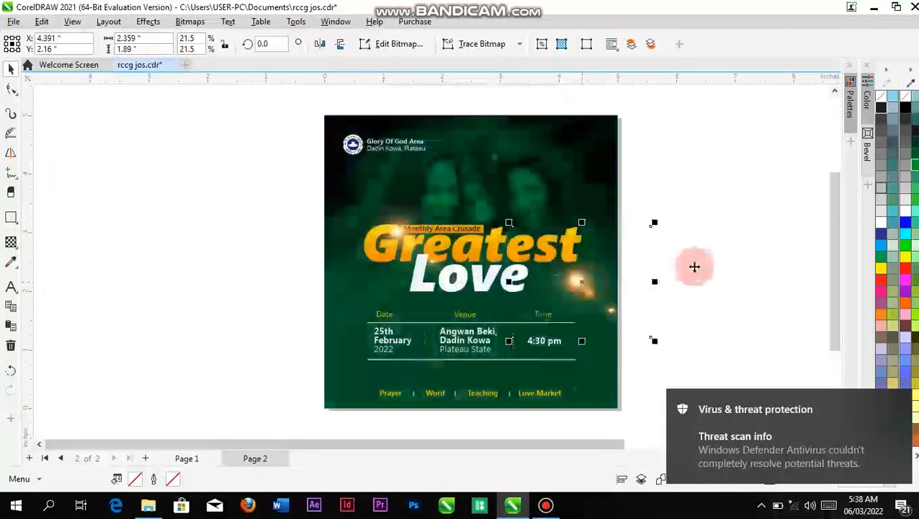
click(321, 44)
click(320, 45)
click(340, 44)
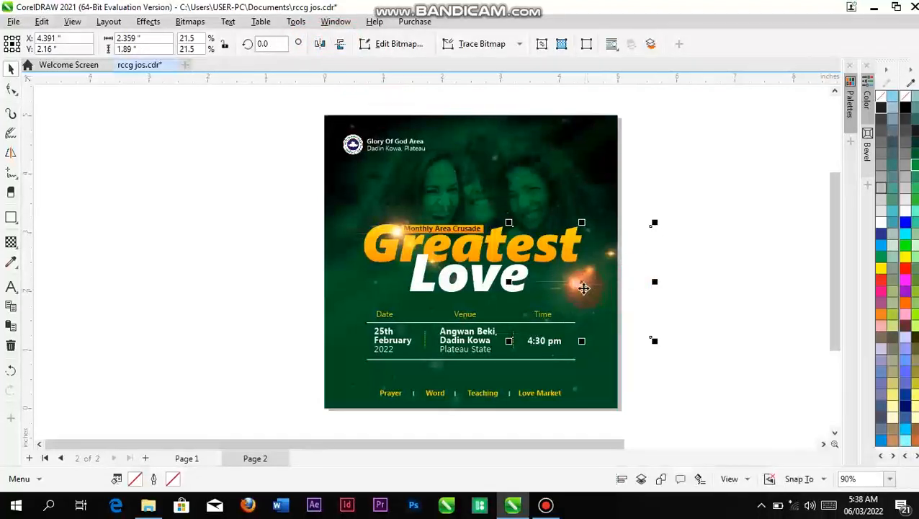
drag(576, 288, 567, 289)
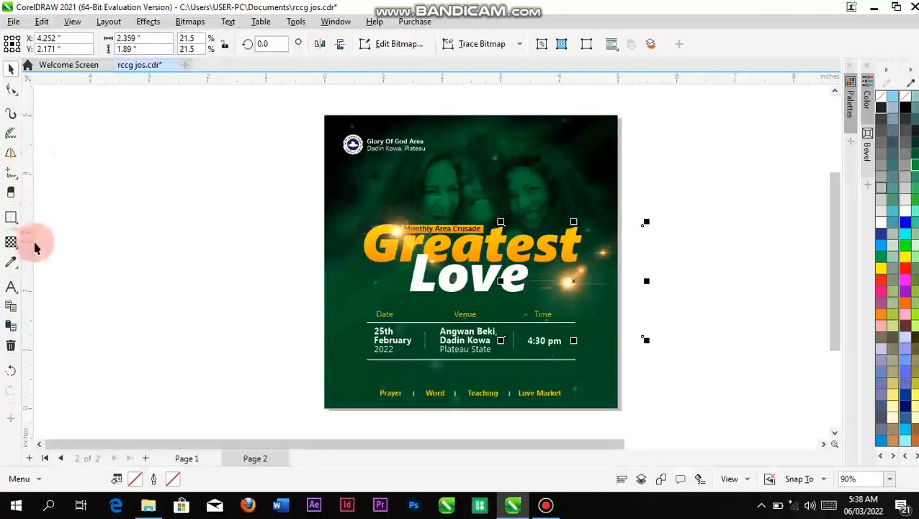
Apply a Gaussian Blur with a radius of about 14.1 pixels to the duplicated flare.
click(156, 24)
mouse_move(181, 112)
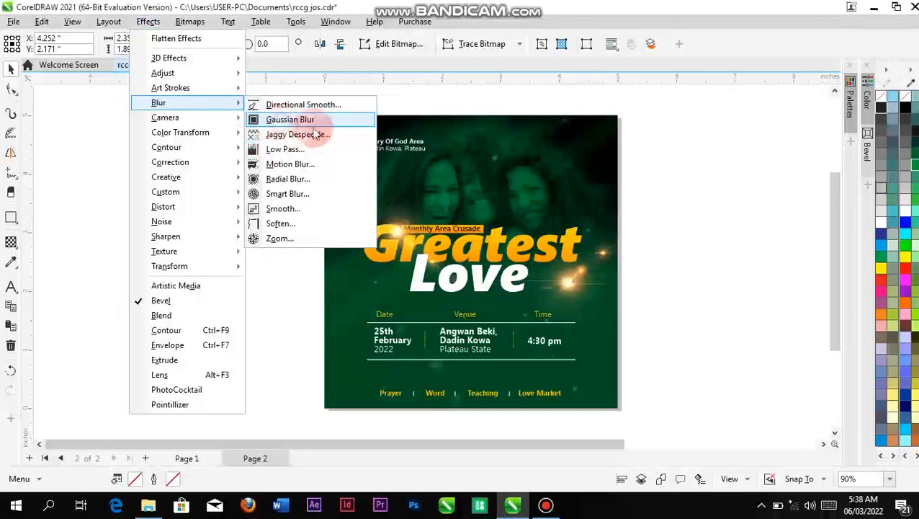
click(283, 120)
drag(564, 226, 446, 262)
drag(441, 203, 299, 137)
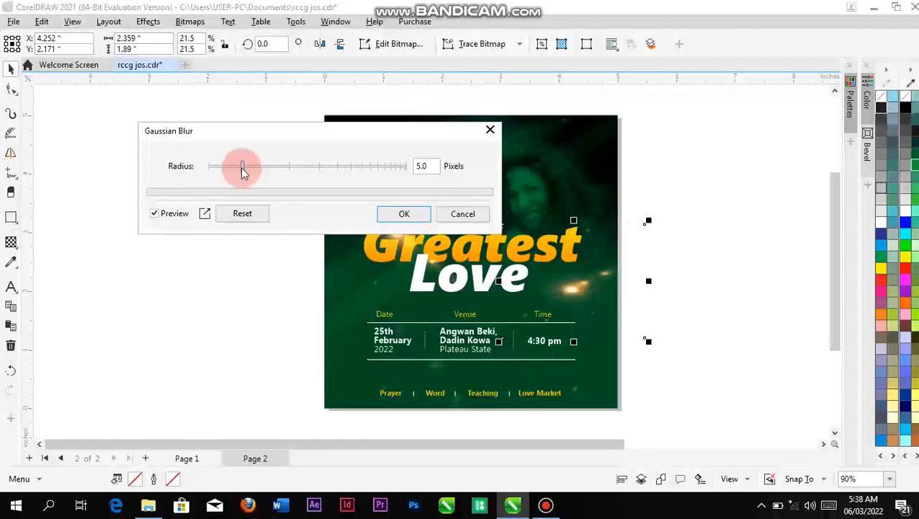
drag(253, 175, 279, 173)
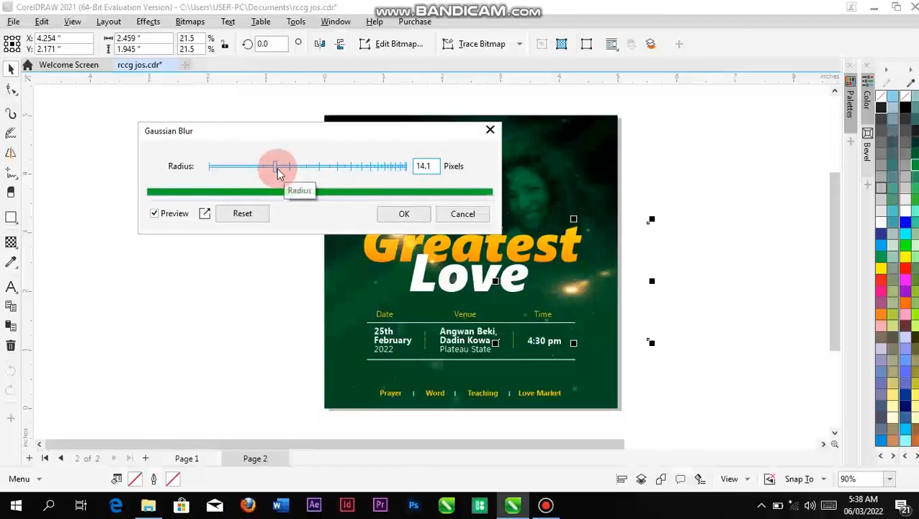
click(404, 214)
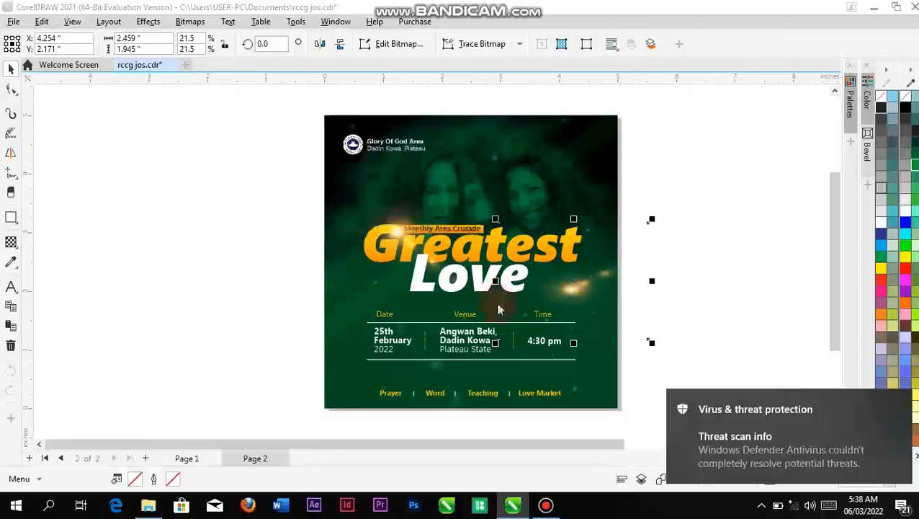
Nudge the blurred flare closer to the end of "Love" and PowerClip it inside the flyer's green background rectangle.
drag(577, 283, 566, 274)
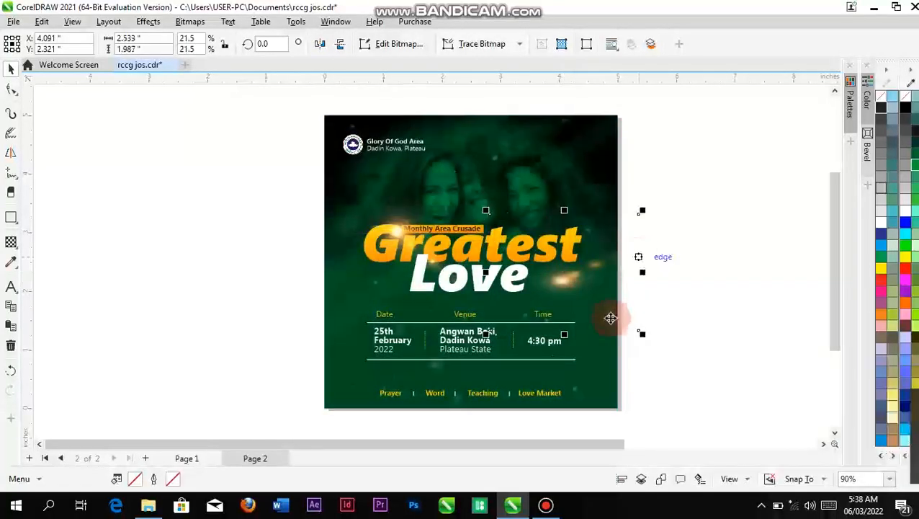
right_click(571, 276)
click(589, 96)
click(560, 220)
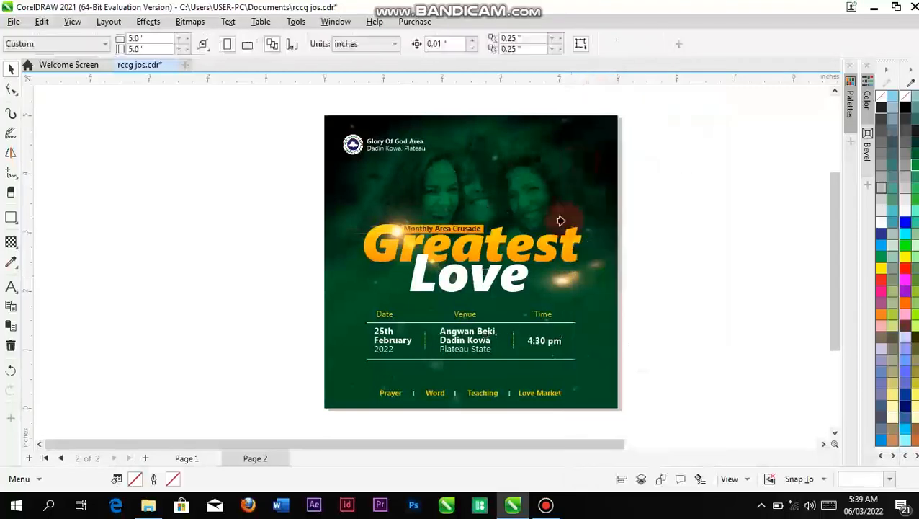
click(683, 266)
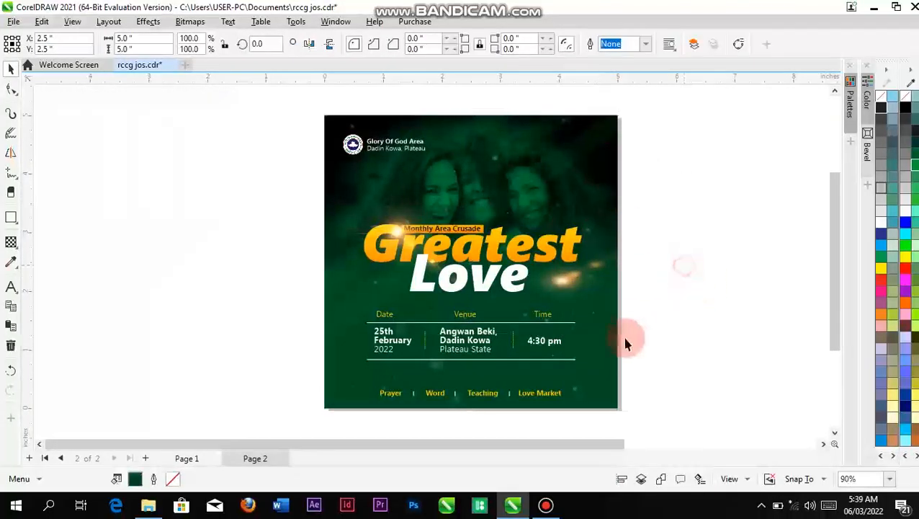
click(569, 293)
click(679, 230)
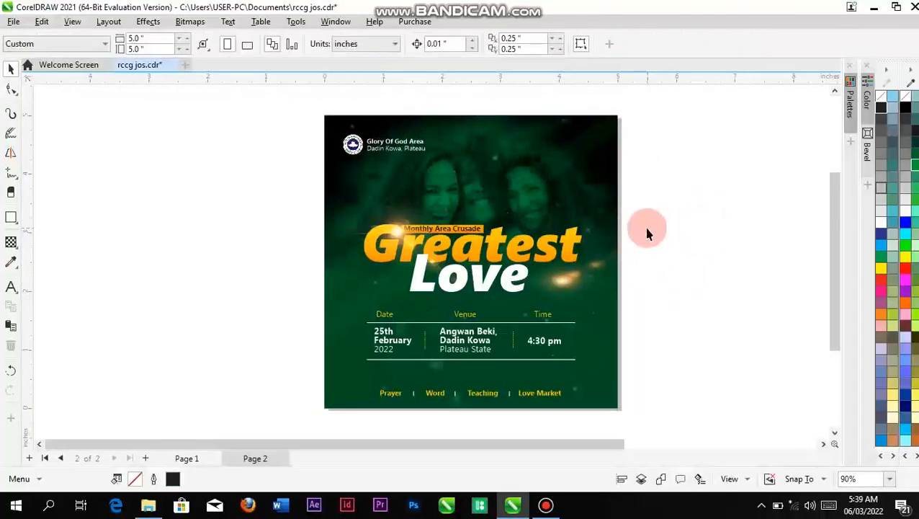
Move the "LIMITLESS POSSIBILITIES" flare image over the end of "Greatest" and scale it to about 2.47 by 1.35 inches.
scroll(714, 219, down, 3)
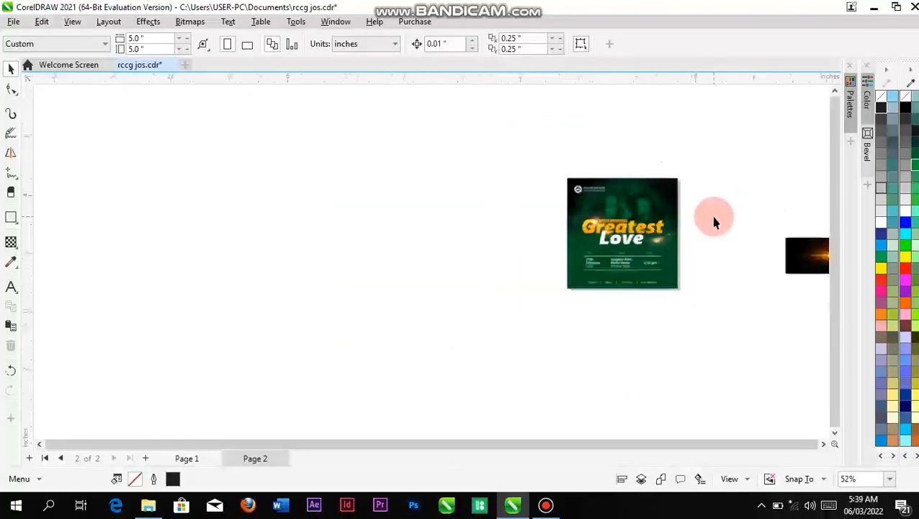
drag(813, 266, 679, 202)
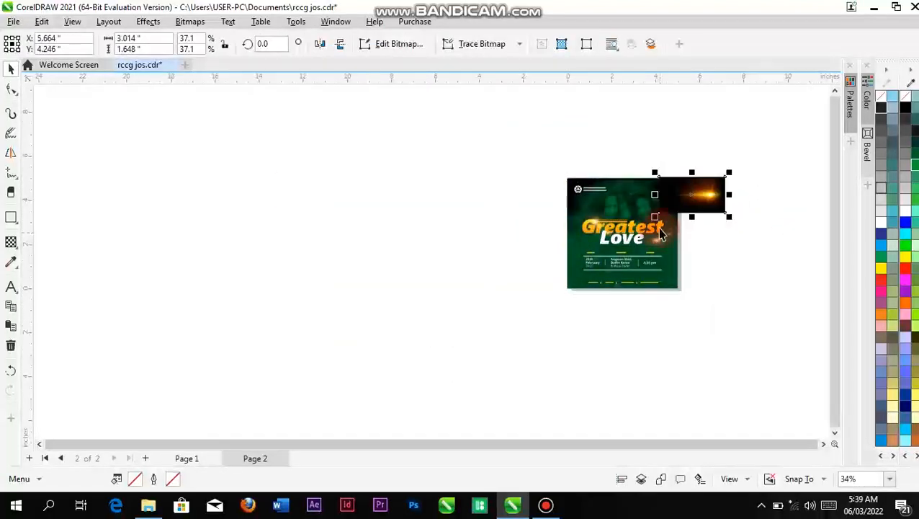
scroll(655, 230, up, 3)
drag(741, 149, 593, 251)
drag(758, 293, 719, 275)
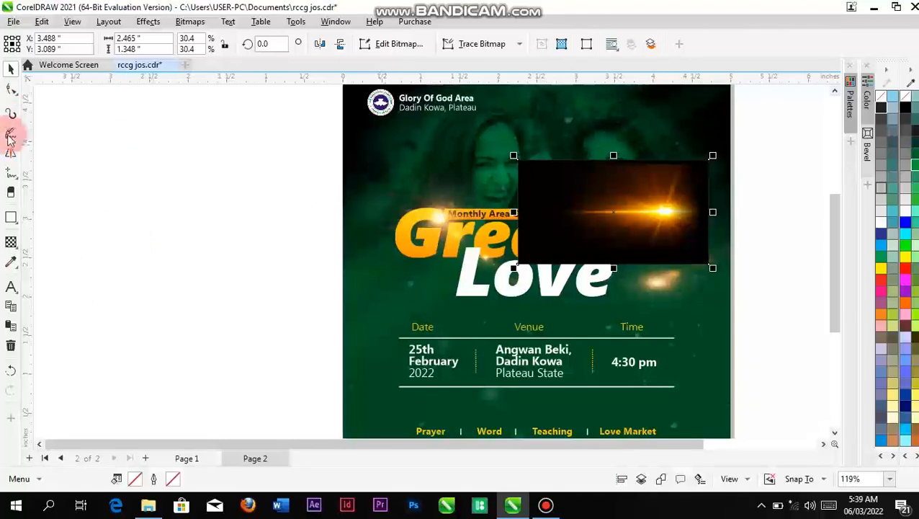
Try the Screen merge mode on the orange flare image over the end of "Greatest", and undo it.
click(11, 242)
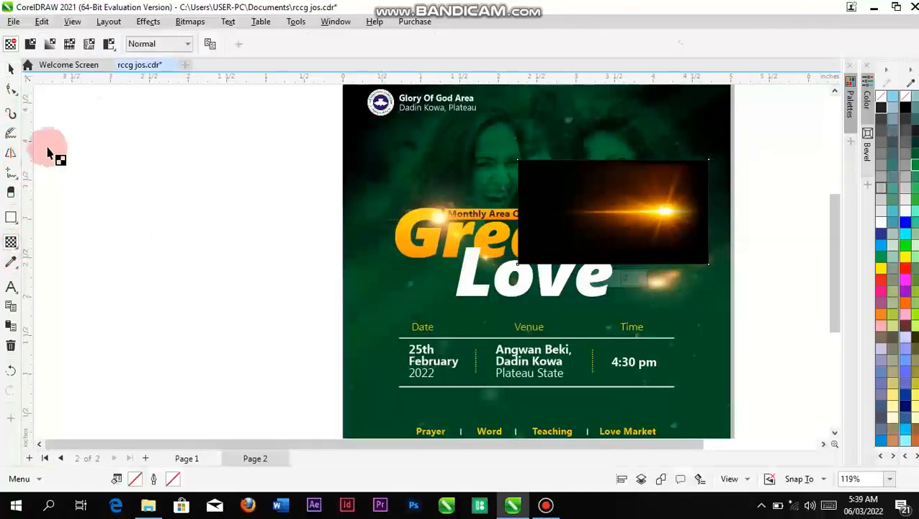
click(188, 44)
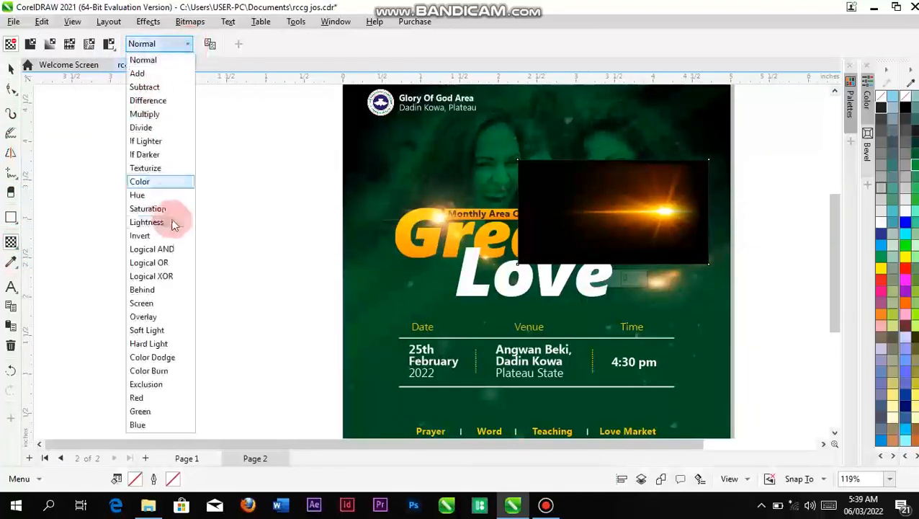
click(137, 303)
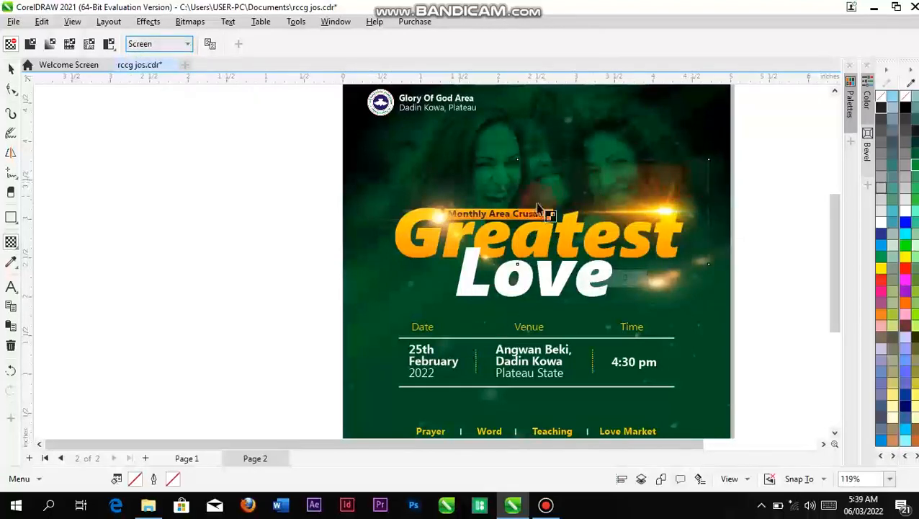
scroll(705, 222, up, 1)
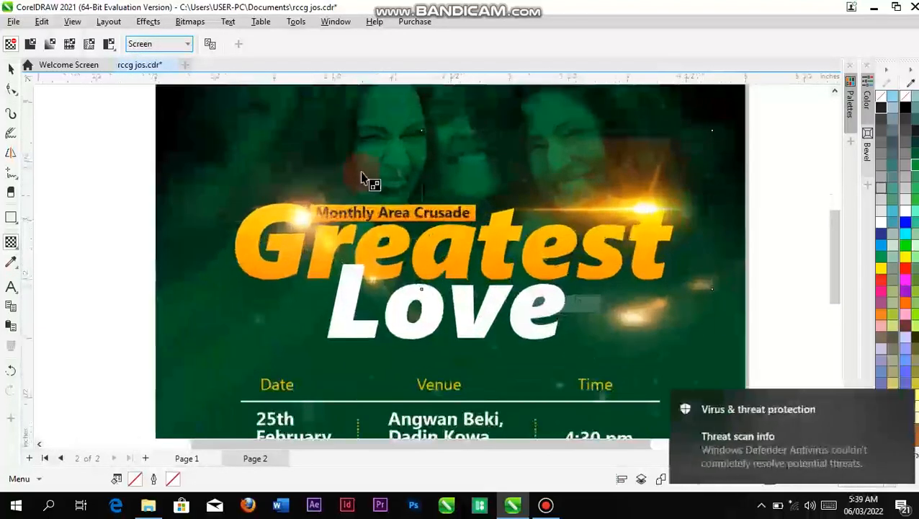
click(13, 70)
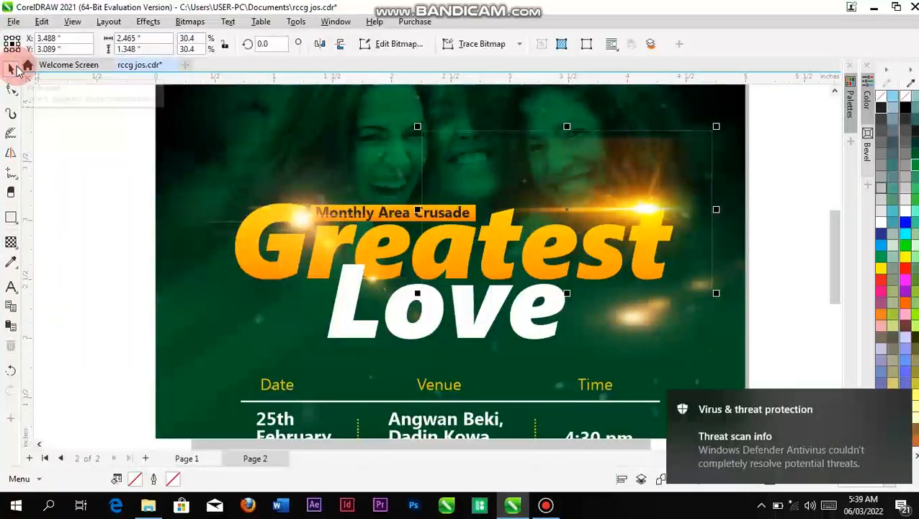
key(ctrl+z)
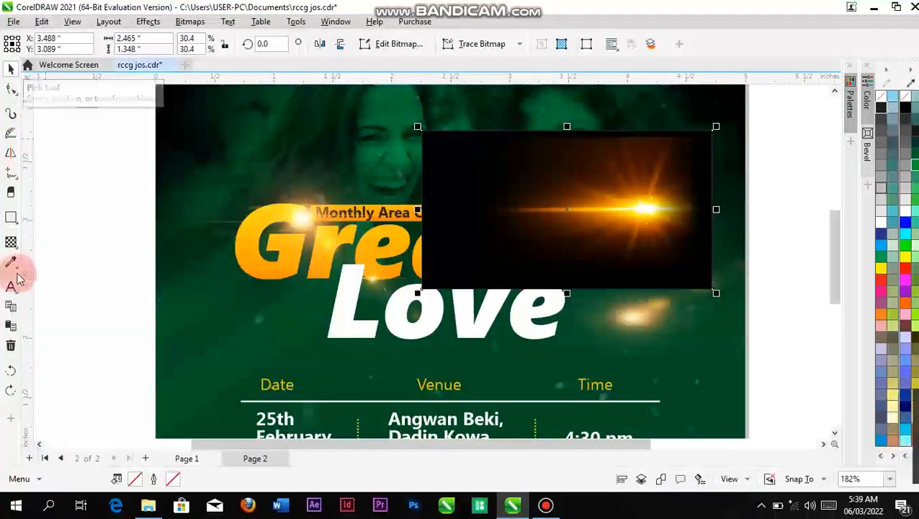
Fade out the flare image's left edge with a linear transparency and convert it to a 300 dpi RGB Color (24-bit) bitmap with transparent background.
click(10, 244)
click(484, 219)
drag(481, 219, 448, 221)
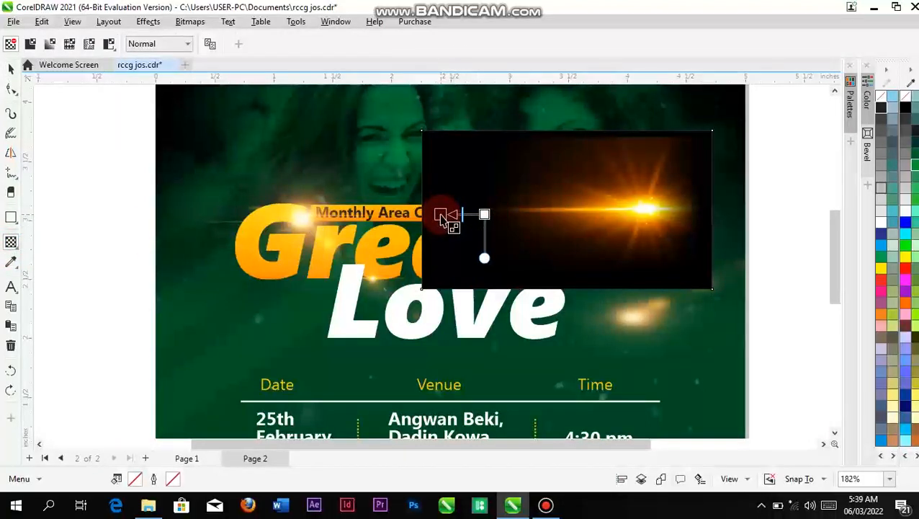
drag(442, 220, 441, 214)
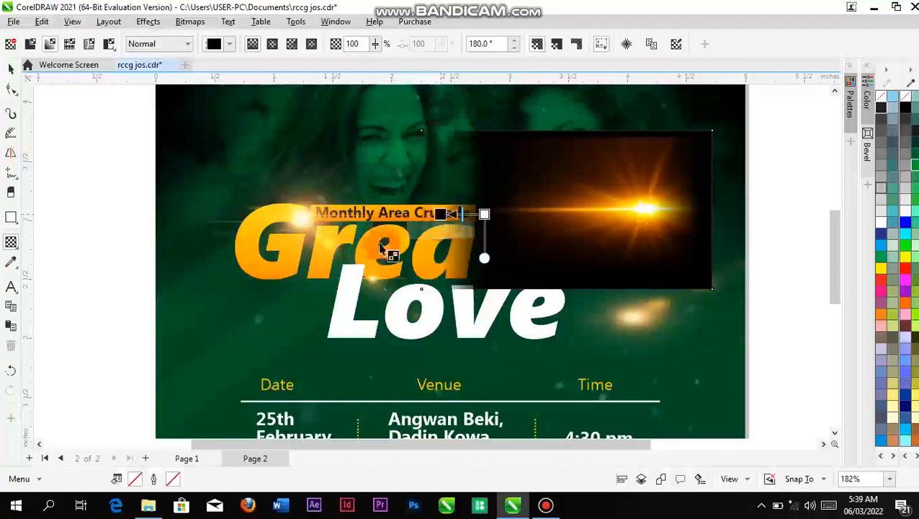
key(space)
click(185, 22)
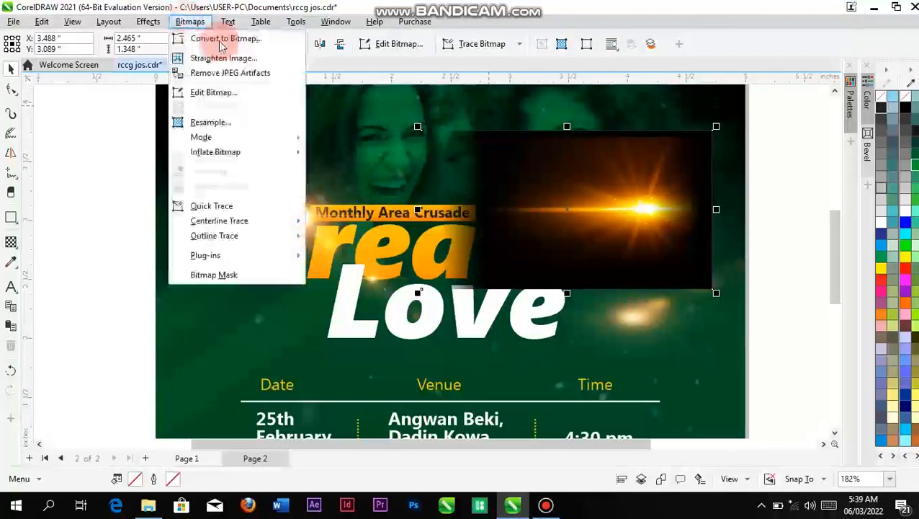
click(222, 37)
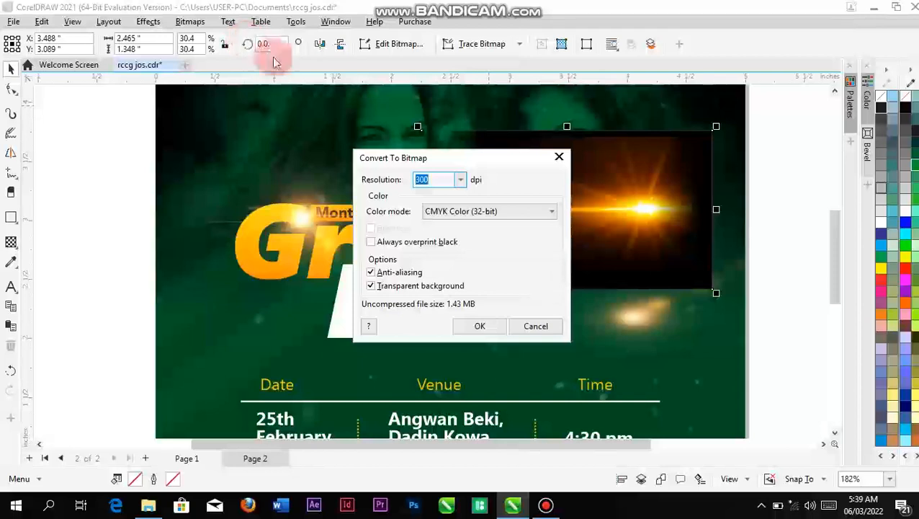
click(474, 212)
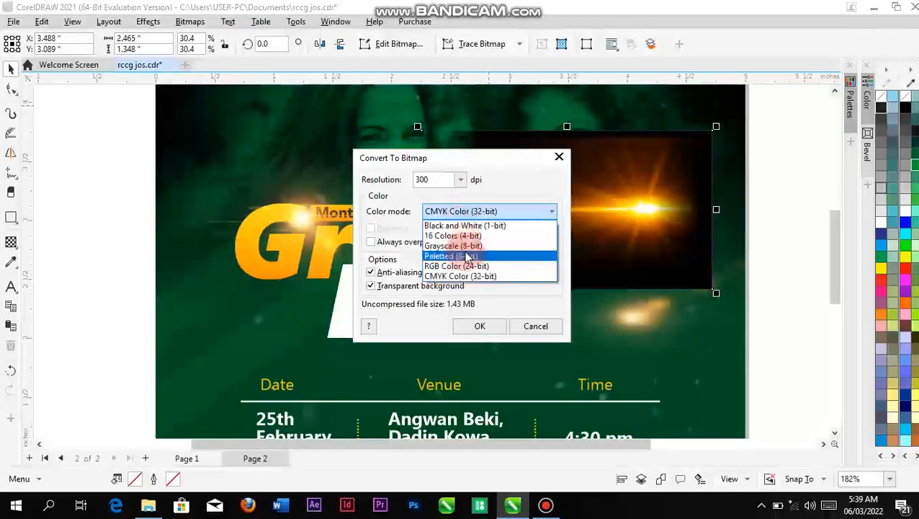
click(465, 266)
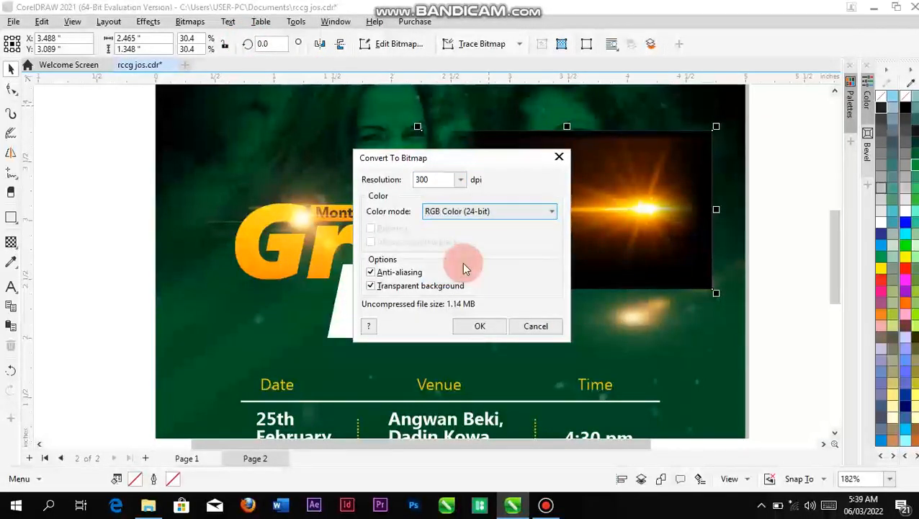
click(474, 326)
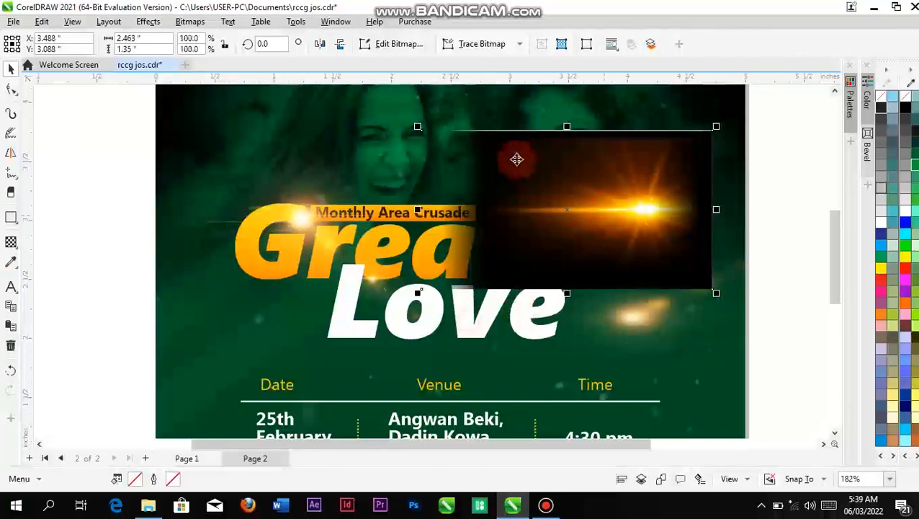
Fade out the flare image's top edge with a linear transparency and convert it to a 300 dpi RGB bitmap.
click(11, 242)
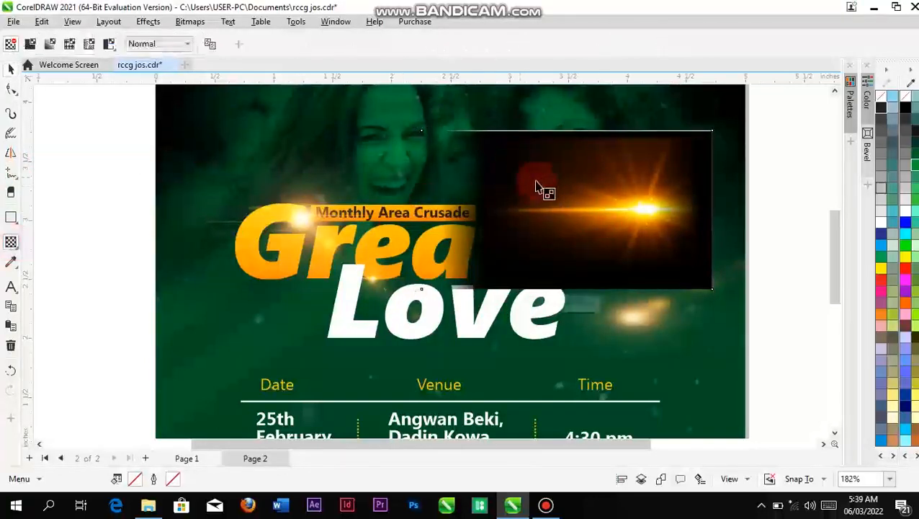
drag(565, 175, 565, 145)
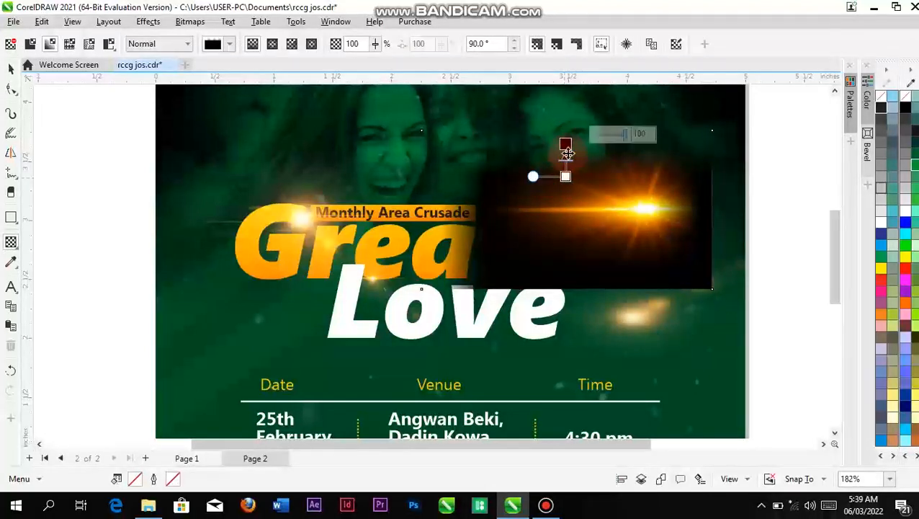
drag(603, 165, 602, 143)
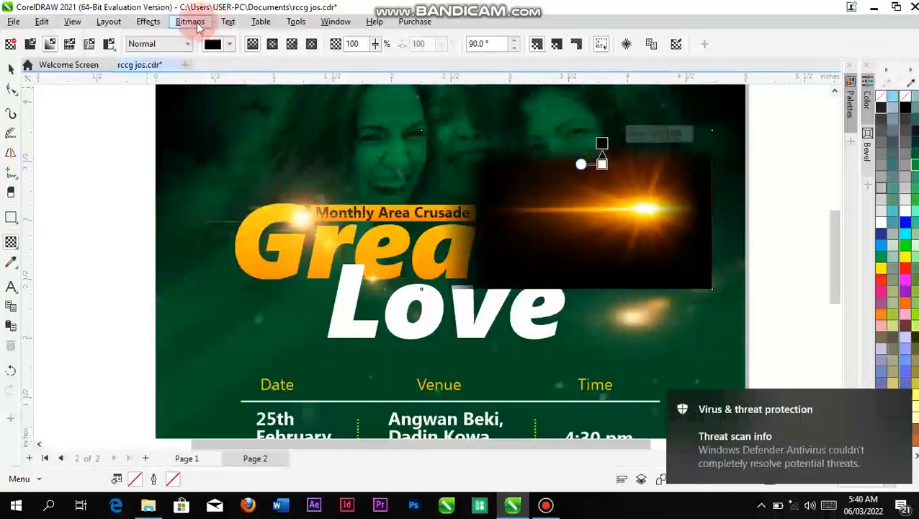
click(199, 27)
key(Escape)
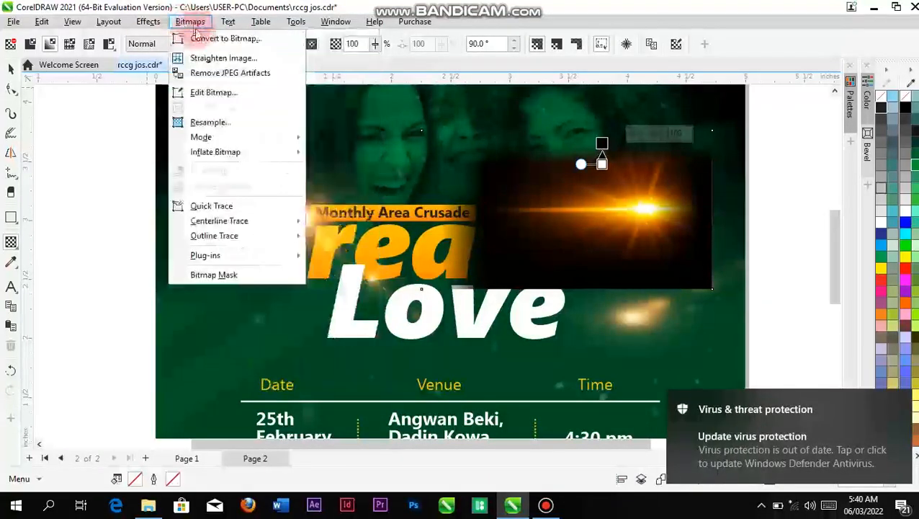
click(226, 37)
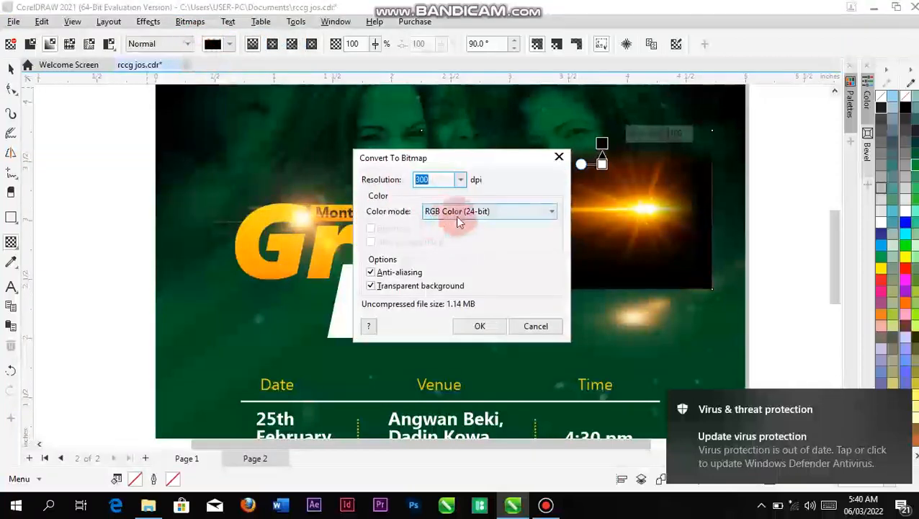
click(483, 327)
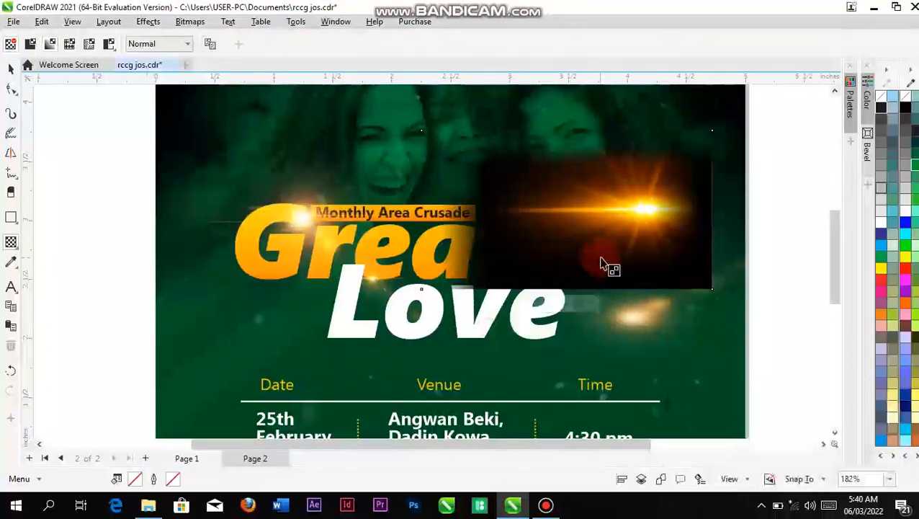
Fade out the flare image's bottom edge with a linear transparency and convert it to a 300 dpi RGB bitmap.
drag(601, 272, 602, 279)
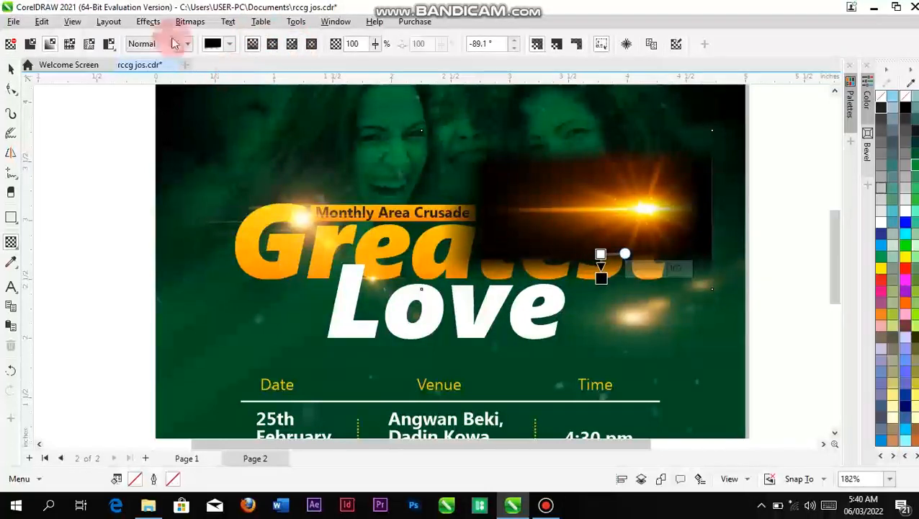
click(189, 21)
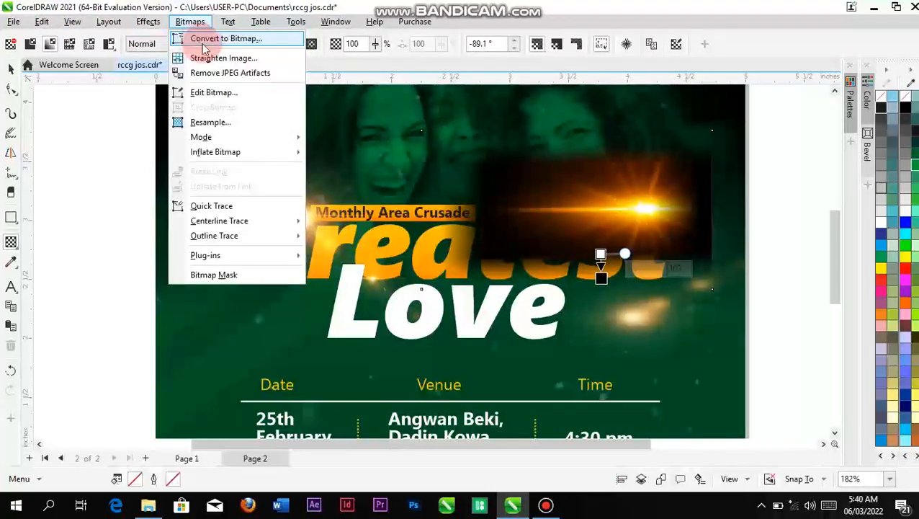
click(216, 39)
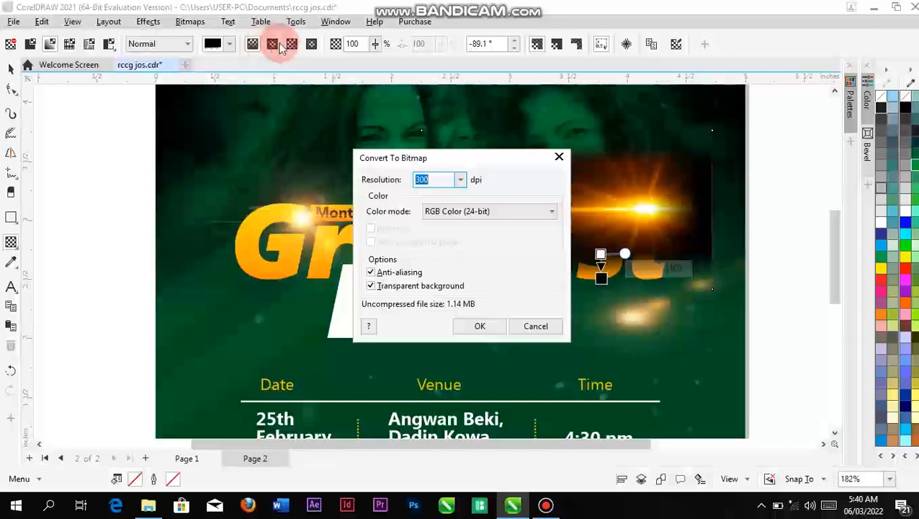
click(480, 327)
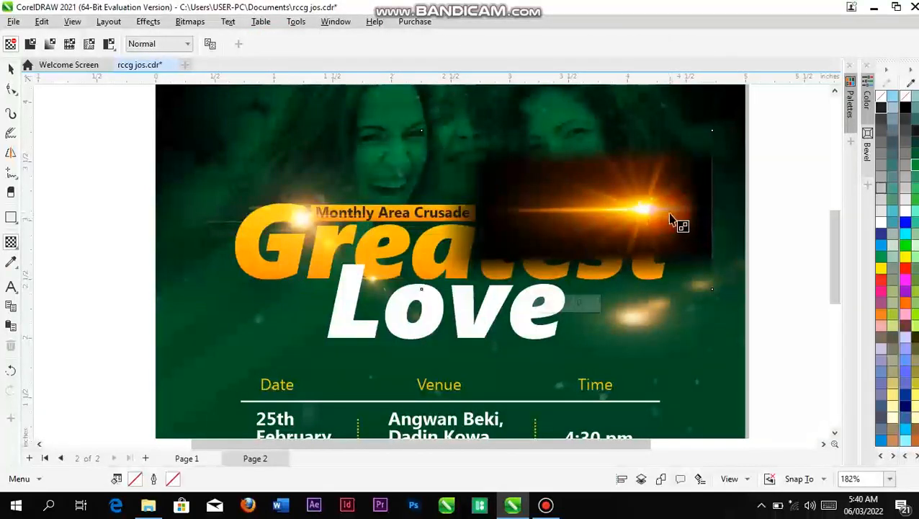
Fade out the flare image's right edge with a linear transparency and set its merge mode to Screen.
drag(674, 211, 699, 210)
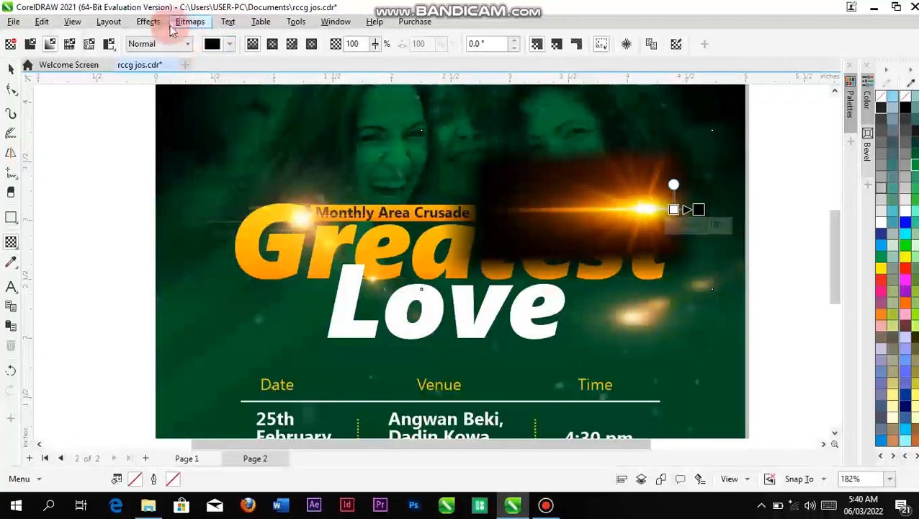
click(11, 70)
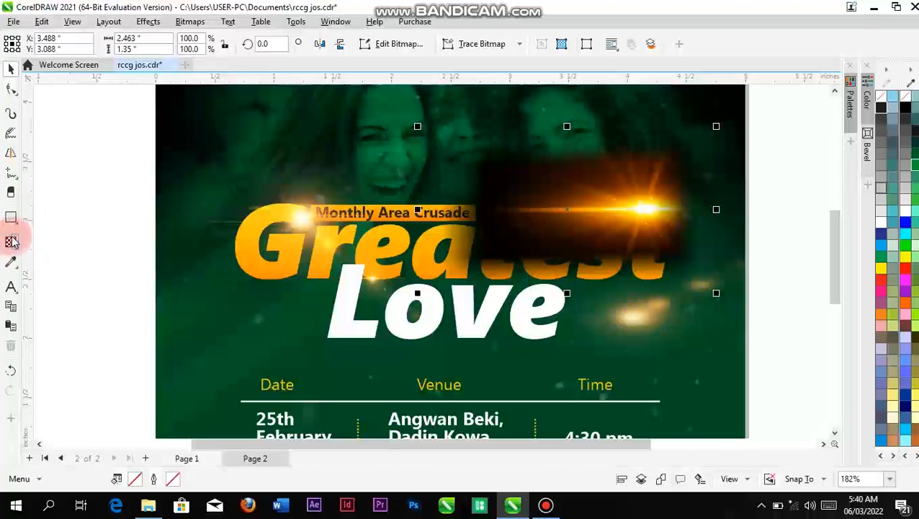
click(11, 242)
click(187, 45)
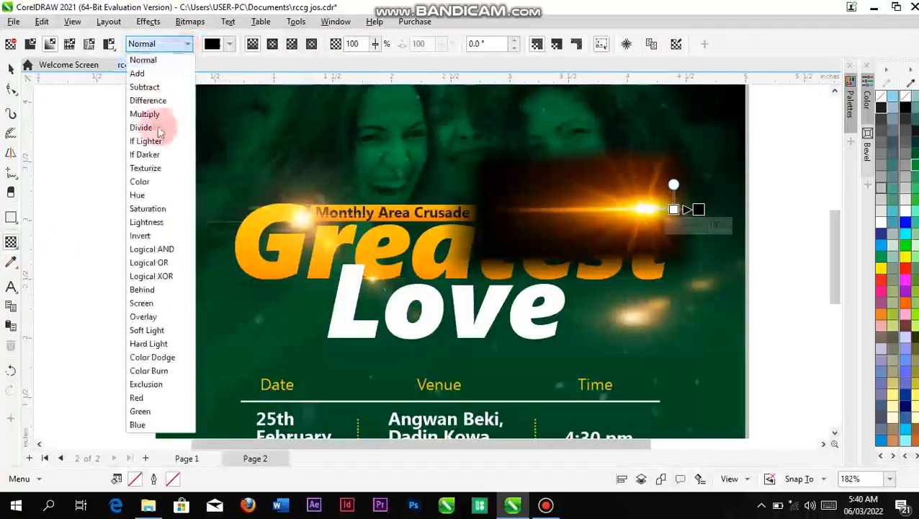
click(148, 303)
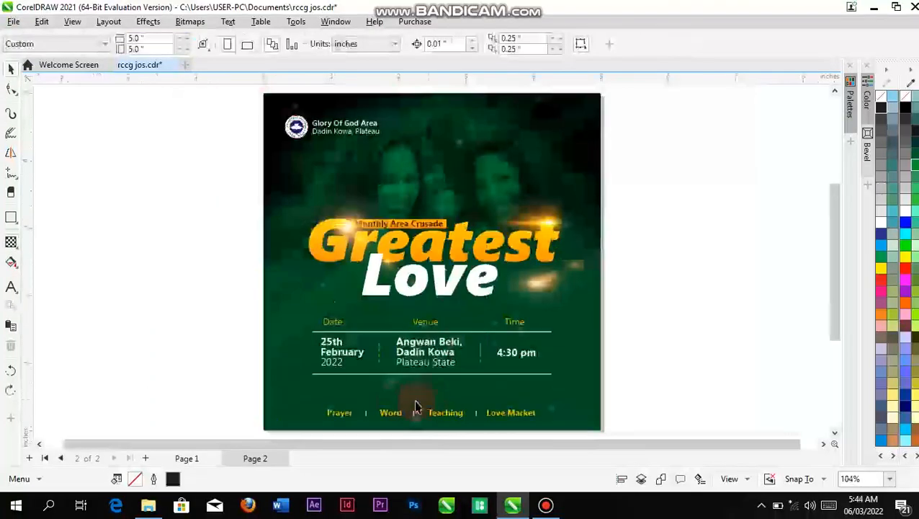
Apply a vertical linear fountain fill to the background rectangle, from dark green at the faces to black at the flyer's bottom edge.
click(339, 263)
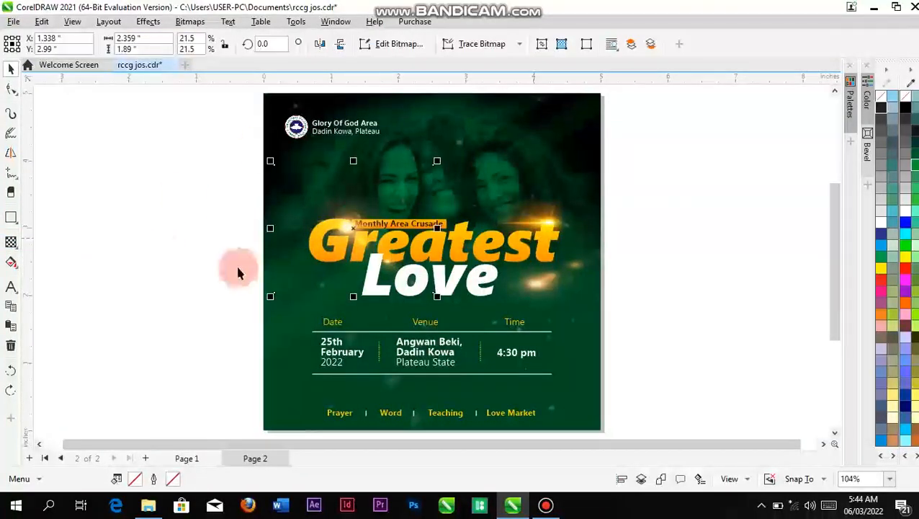
click(403, 436)
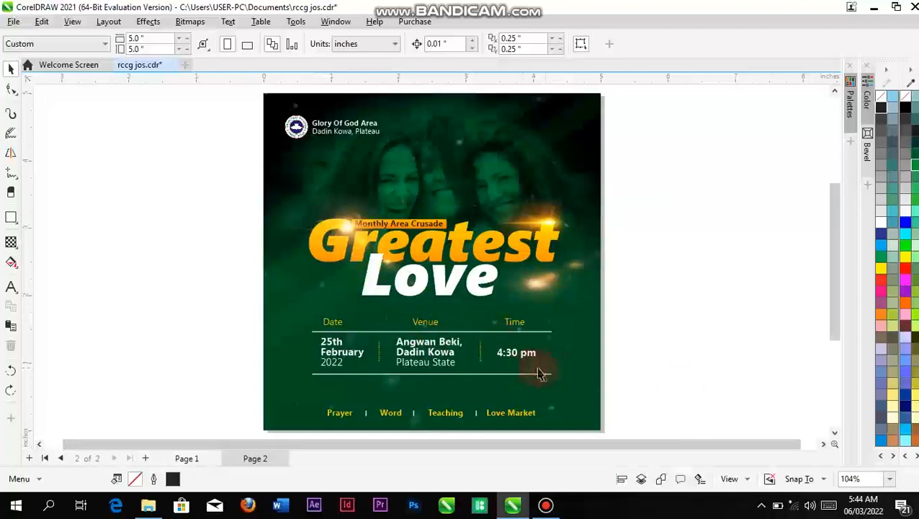
click(566, 390)
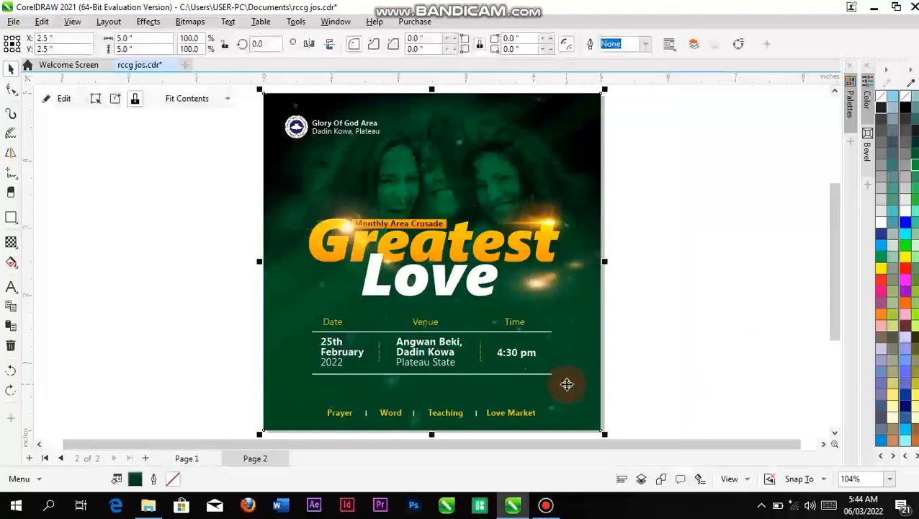
click(12, 263)
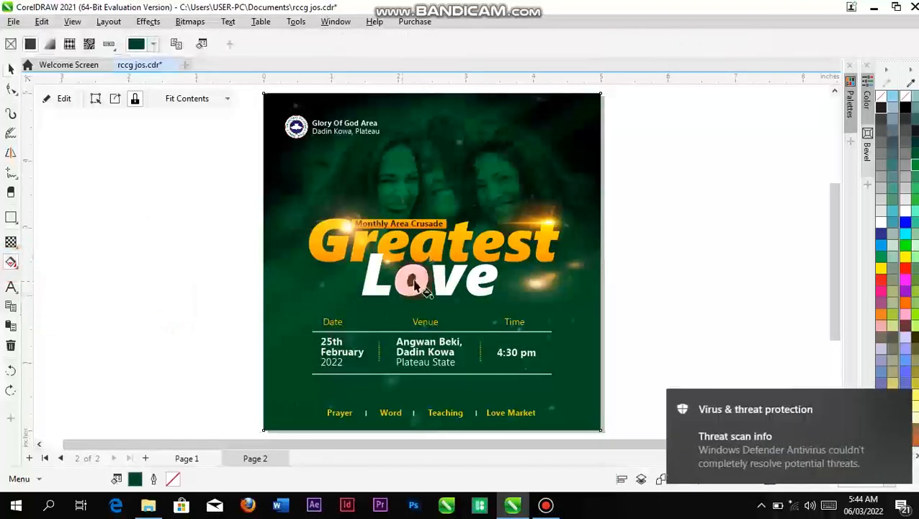
drag(436, 184, 433, 430)
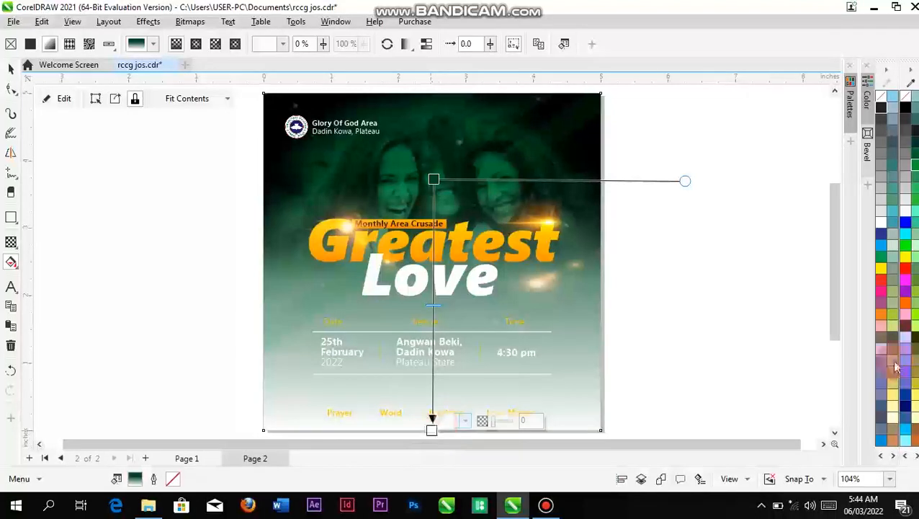
drag(909, 111, 433, 394)
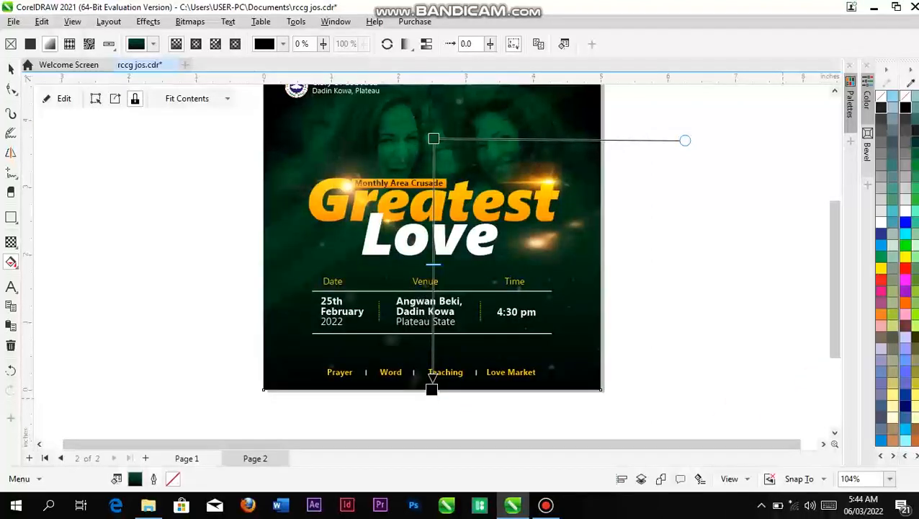
scroll(915, 119, down, 3)
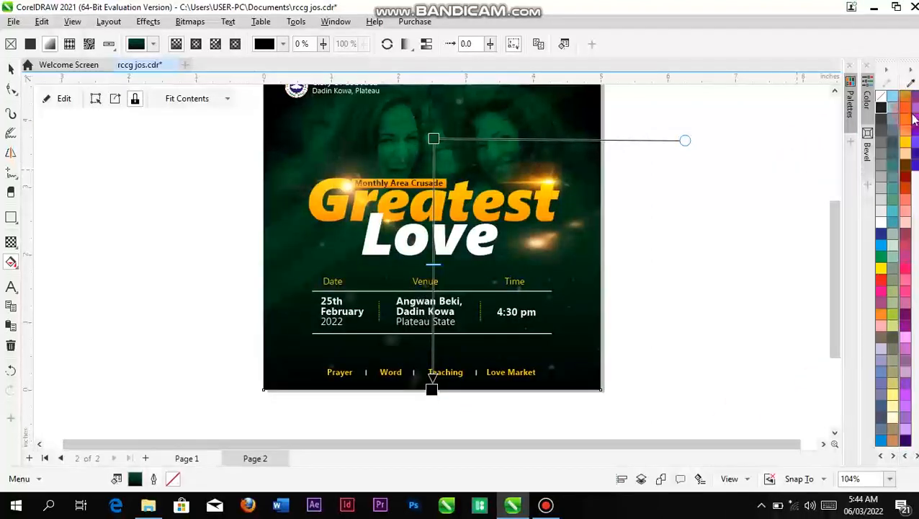
scroll(914, 118, up, 3)
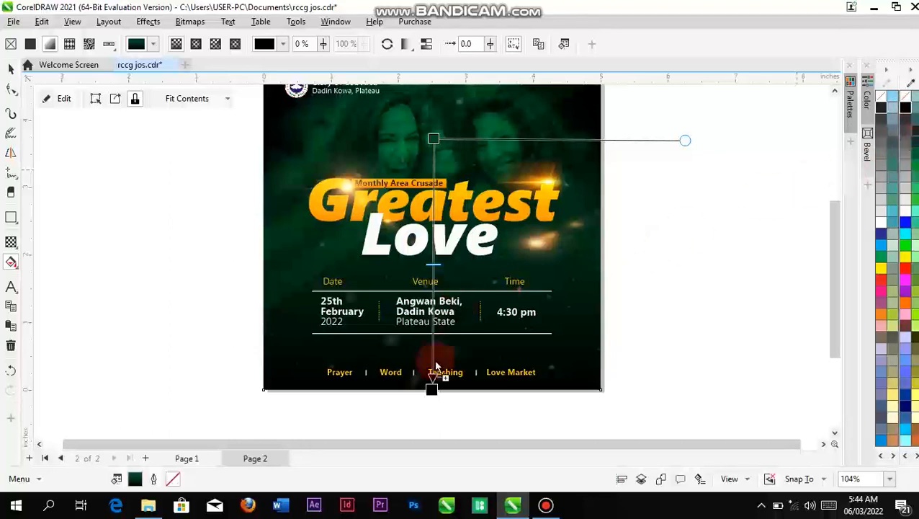
Add black at the lower end of the background's fountain fill, by the flyer's bottom edge.
drag(430, 388, 432, 389)
click(894, 97)
drag(907, 109, 432, 386)
click(440, 201)
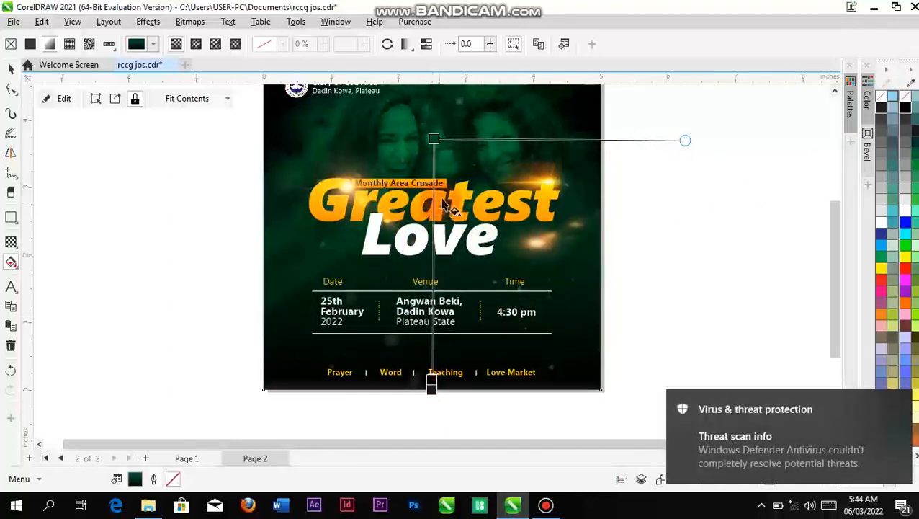
scroll(465, 198, down, 3)
scroll(432, 216, up, 2)
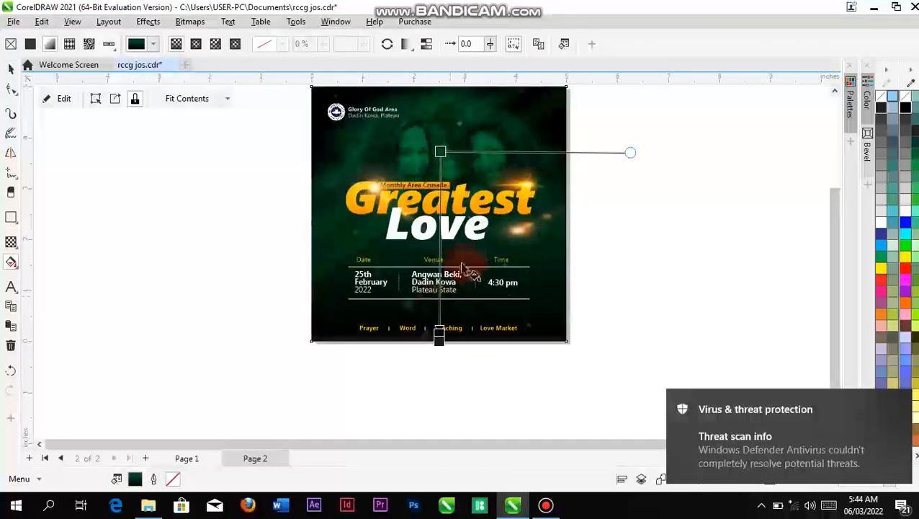
Try starting the background's fountain fill at the "Greatest" title and ending it below the flyer, and undo the recent fill changes.
drag(442, 149, 435, 199)
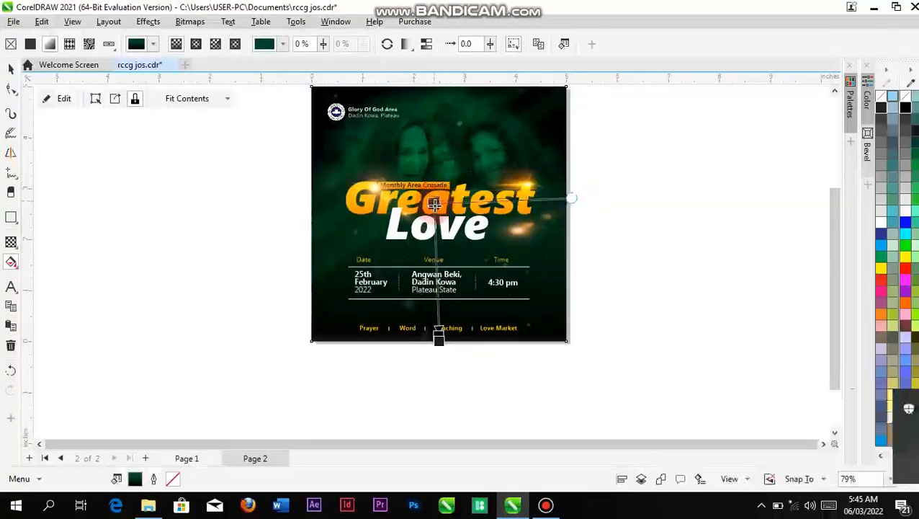
drag(439, 337, 435, 364)
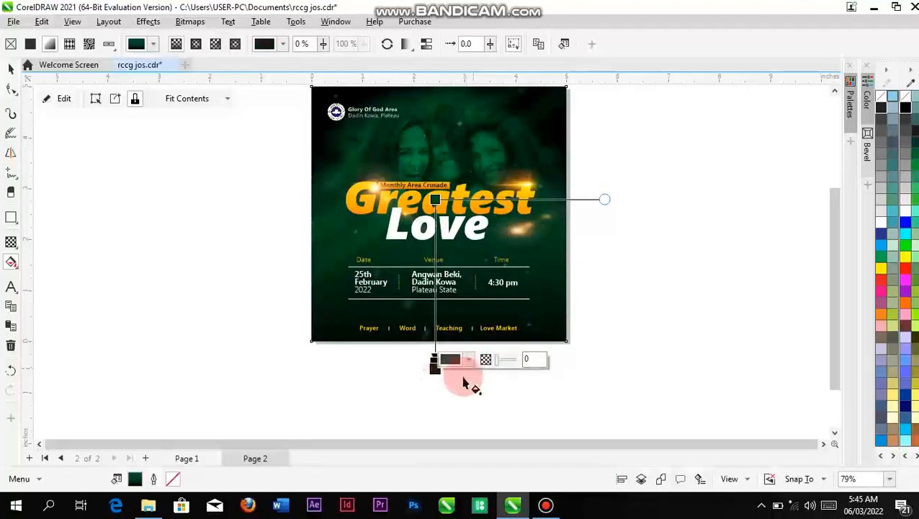
key(ctrl+z)
key(ctrl+z)
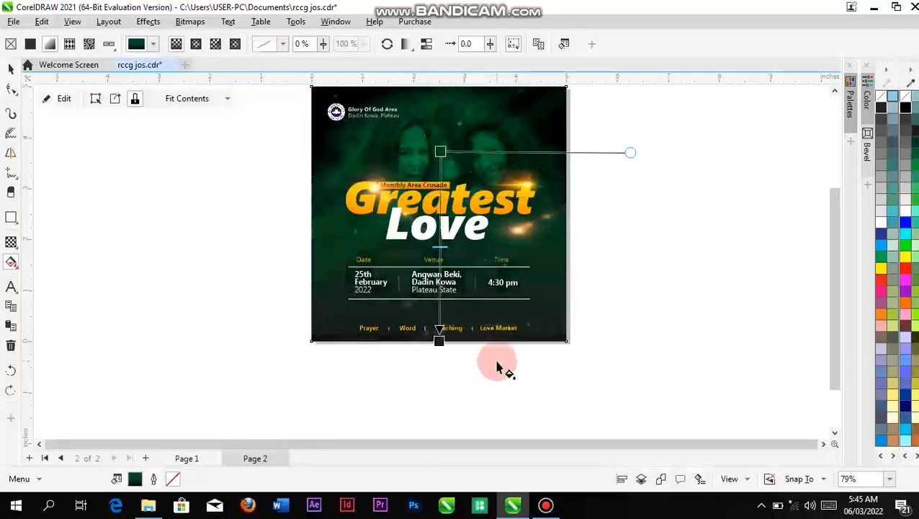
key(ctrl+z)
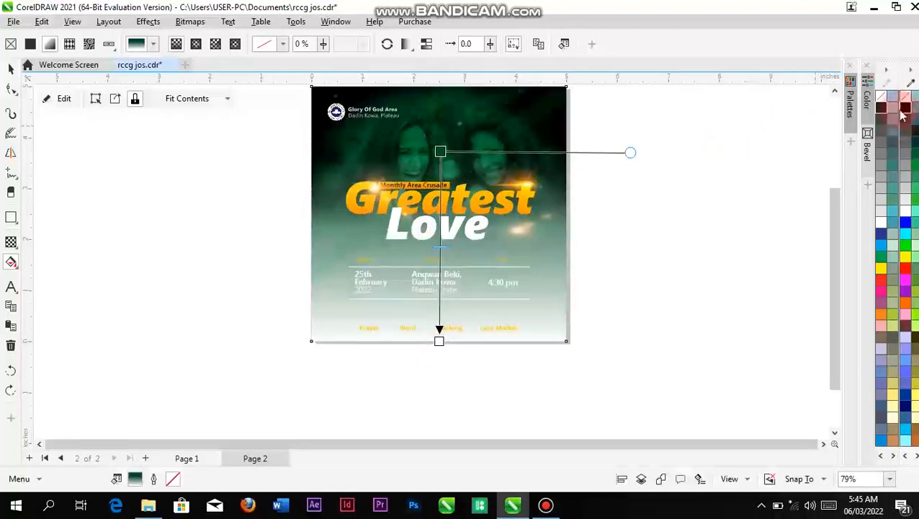
Set the background fountain fill's end colour to black and run it vertically from the base of "Love" to just below the flyer.
drag(905, 110, 439, 342)
drag(440, 153, 438, 222)
drag(440, 341, 438, 375)
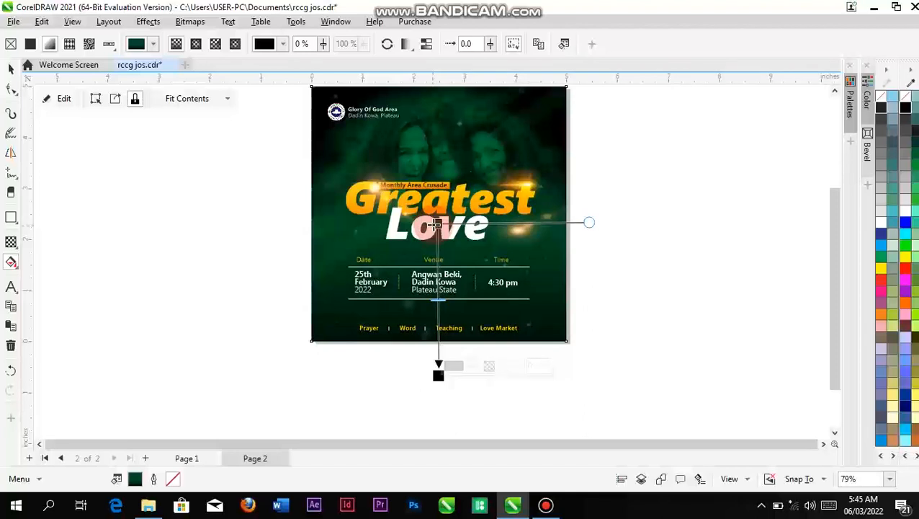
drag(437, 228, 441, 239)
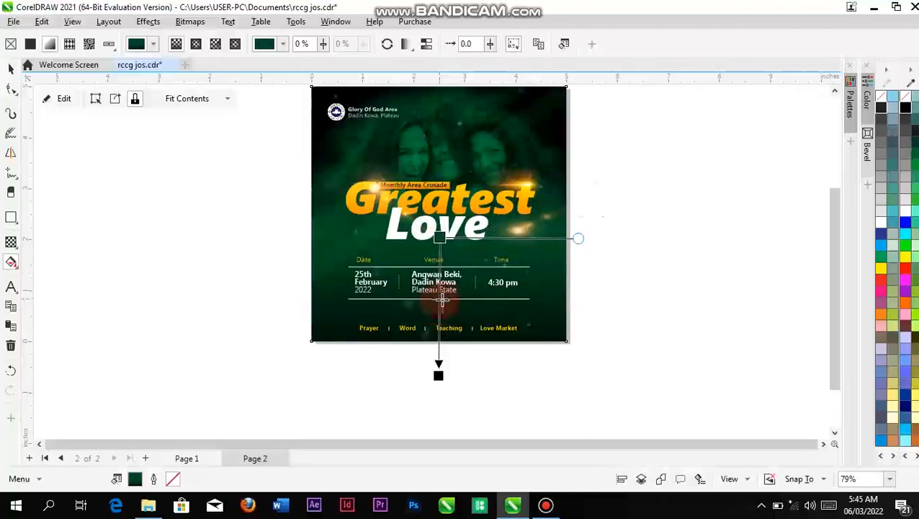
scroll(426, 301, up, 4)
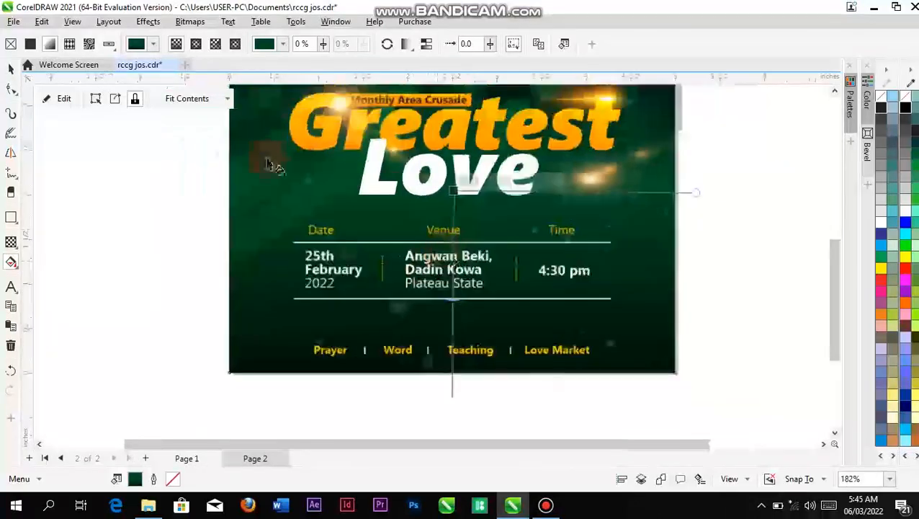
click(11, 69)
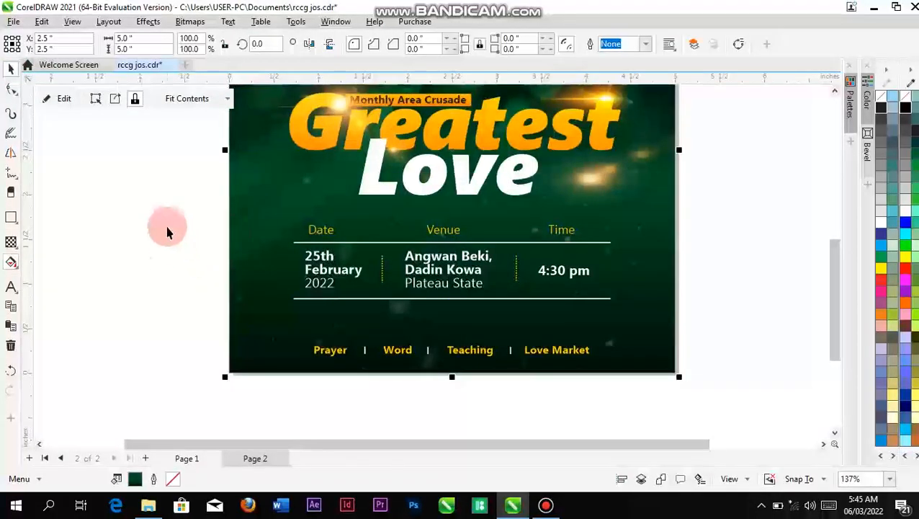
Deselect the background and examine its gradient across the whole flyer and behind the title and event details.
click(212, 228)
scroll(407, 201, down, 2)
scroll(409, 201, up, 2)
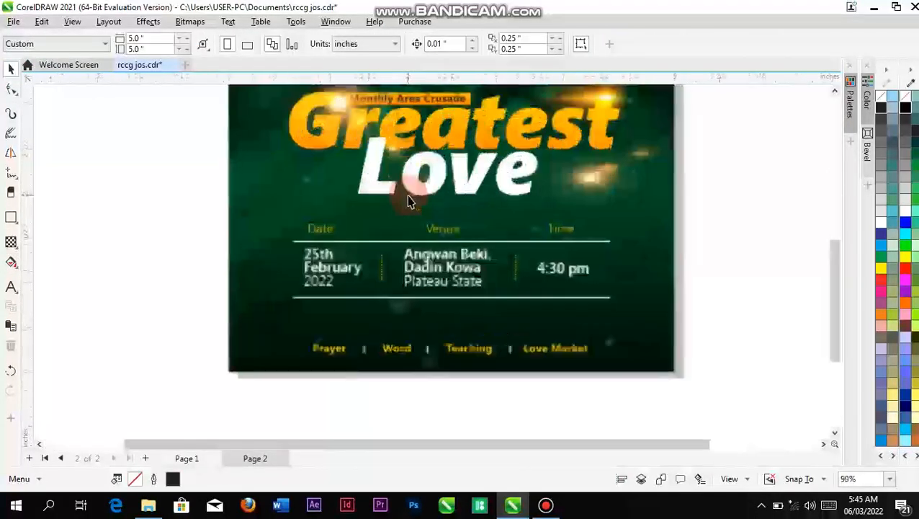
scroll(409, 201, down, 2)
scroll(421, 154, up, 3)
scroll(422, 154, down, 4)
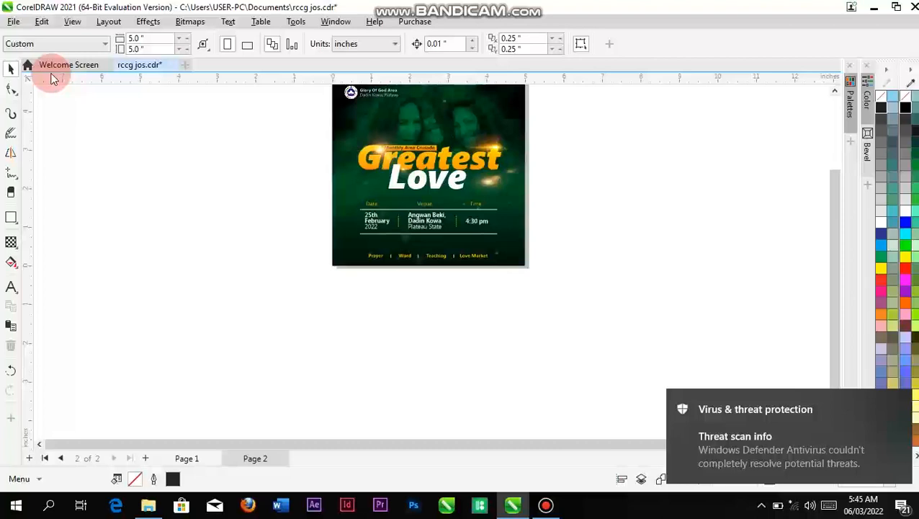
scroll(423, 324, up, 2)
scroll(372, 300, up, 3)
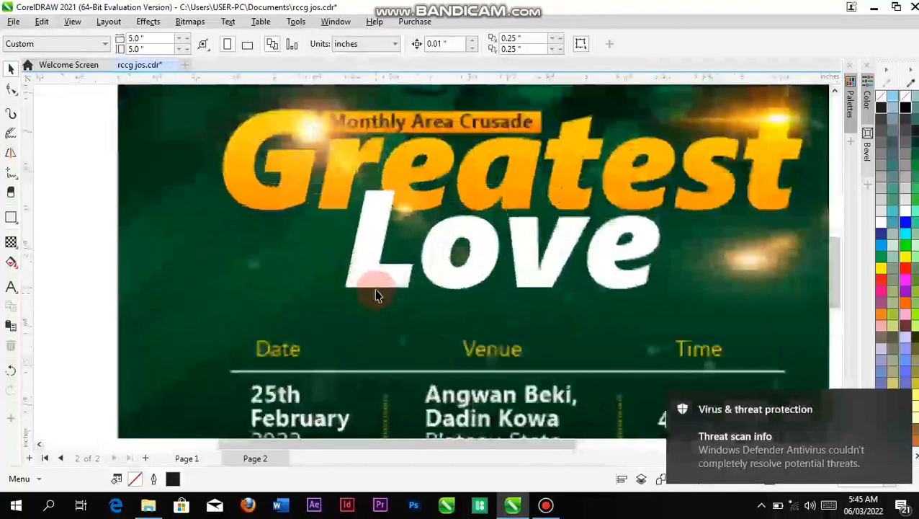
Select the white "Love" text and activate the Transparency tool on it.
click(378, 281)
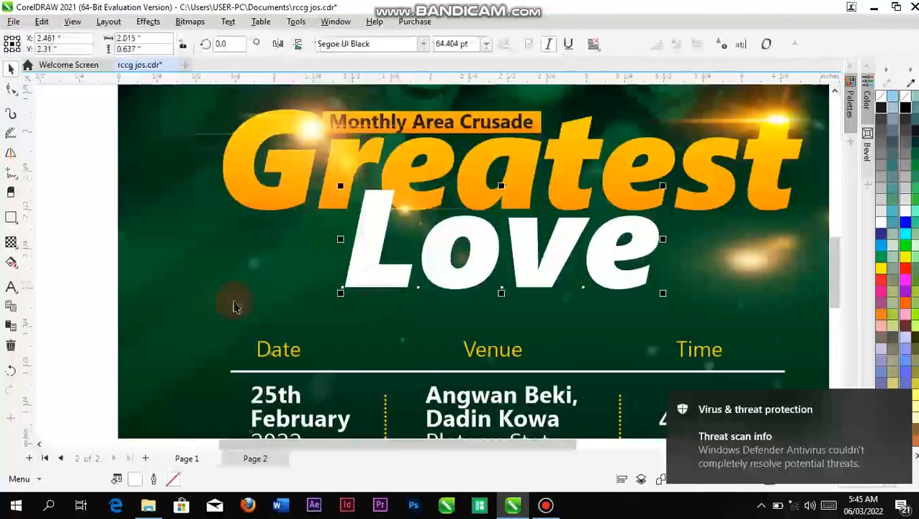
click(21, 253)
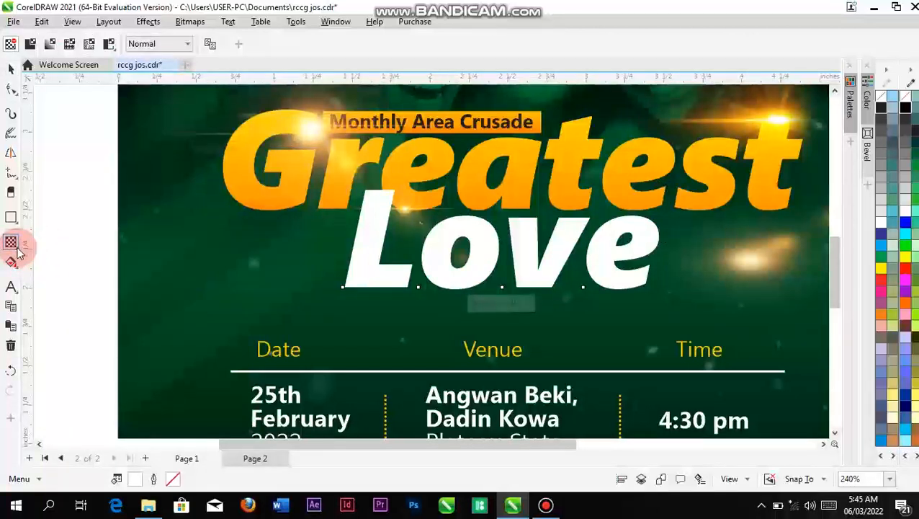
click(18, 248)
click(46, 257)
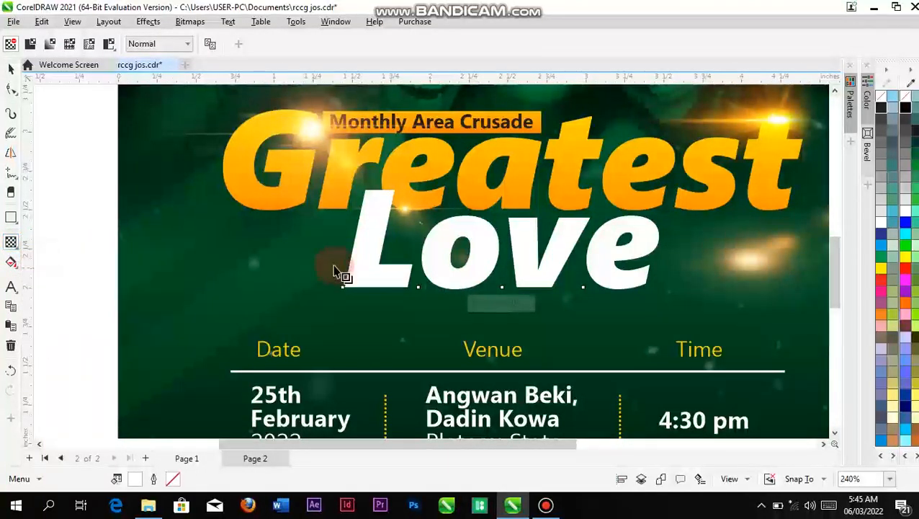